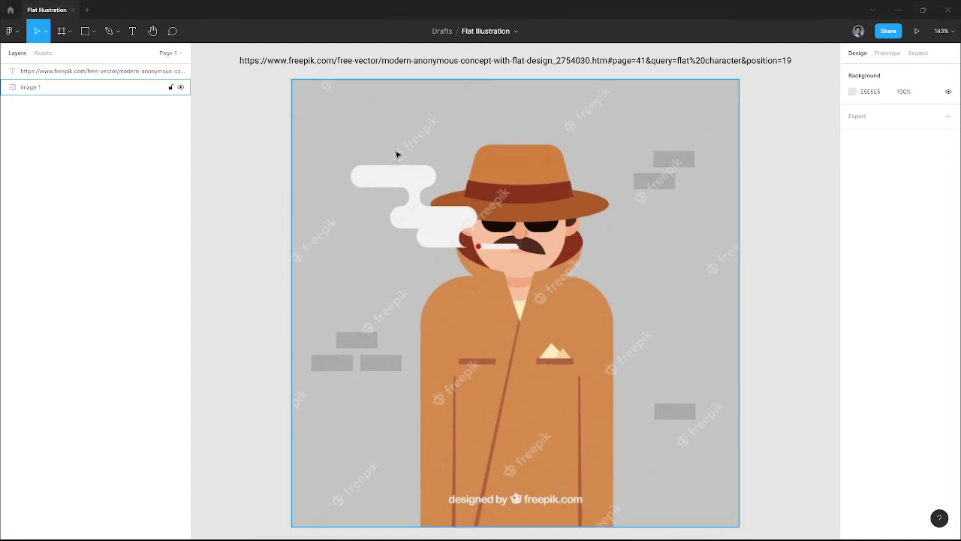
Wrap the spy reference illustration in a new 626×626 Frame 1 and check the image layer.
key("f")
left_click_drag(293, 82, 711, 524)
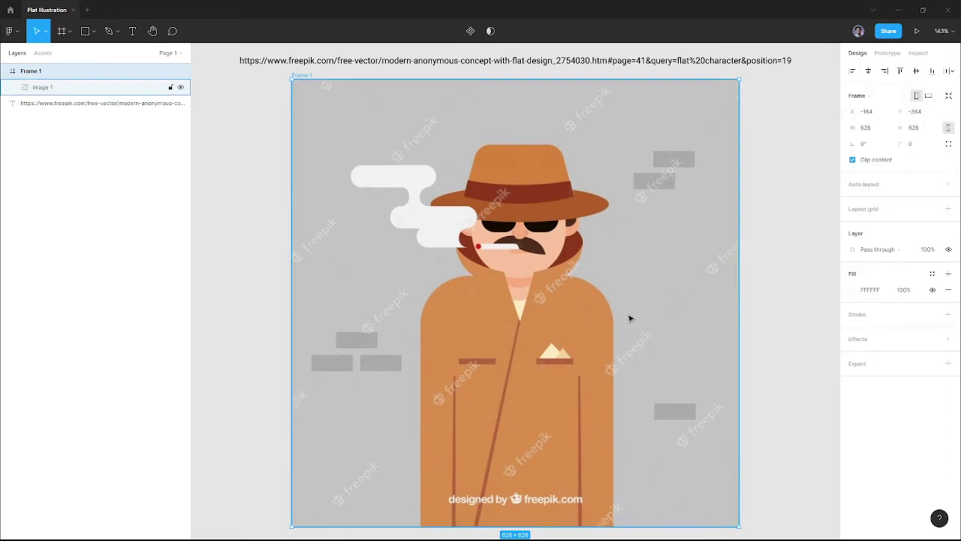
left_click(86, 87)
left_click(181, 88)
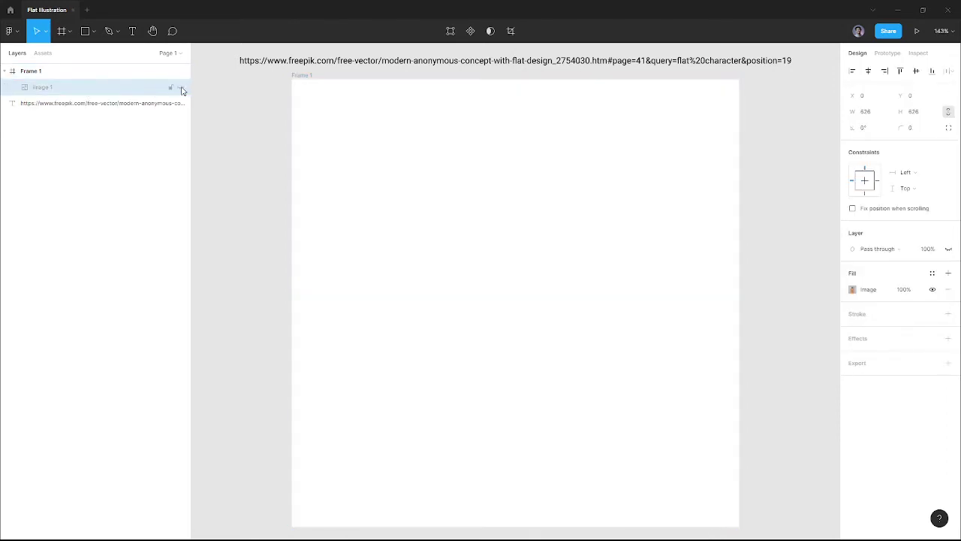
left_click(181, 88)
left_click(146, 72)
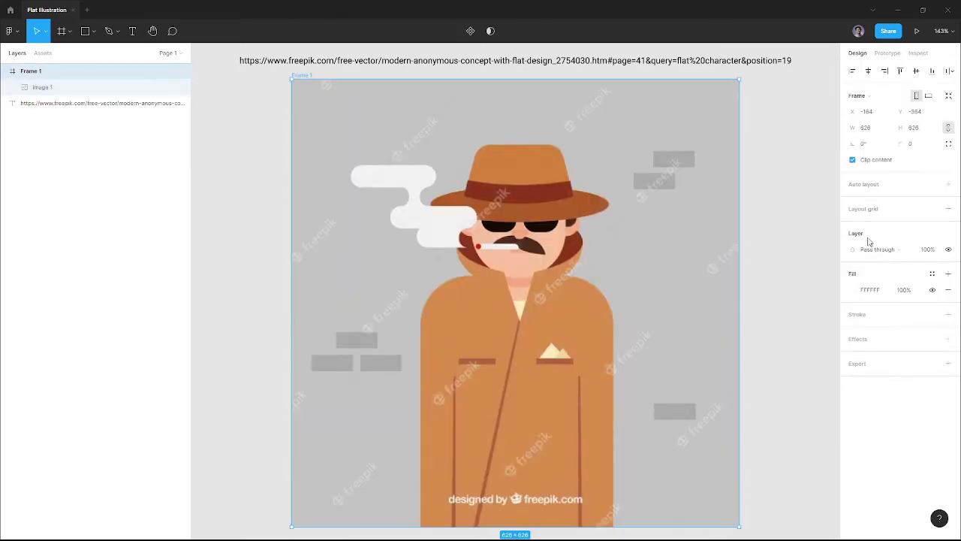
Set Frame 1's fill to a colour sampled from the illustration.
left_click(851, 293)
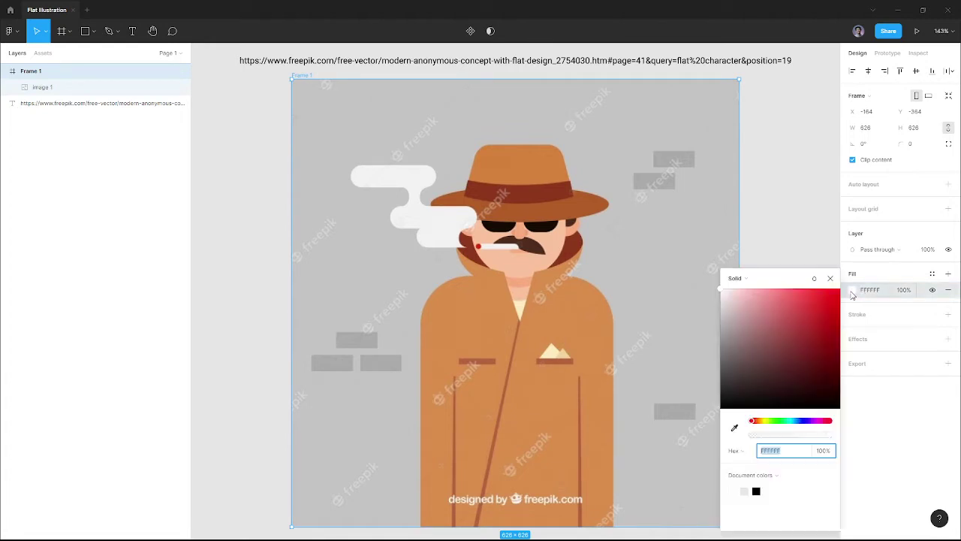
left_click(734, 428)
left_click(673, 308)
left_click(794, 220)
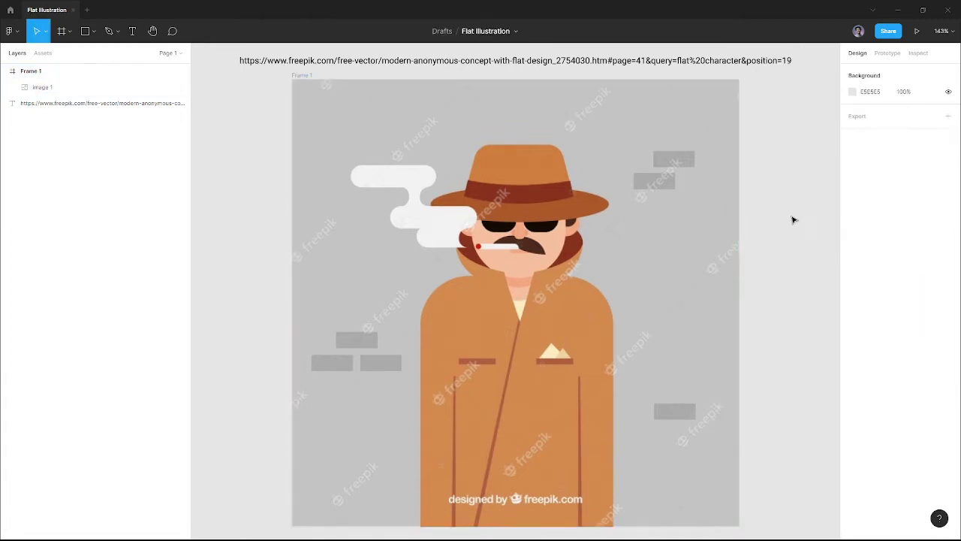
Draw a rectangle over the upper-left wall brick and fill it with the sampled grey ABABAB.
key("r")
scroll(340, 348, "up", 1)
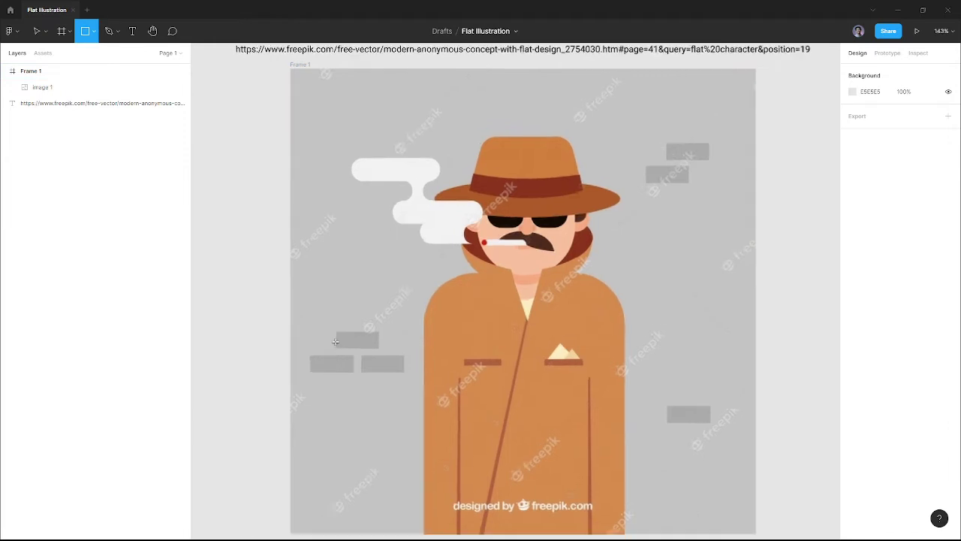
scroll(338, 330, "up", 5)
left_click_drag(337, 297, 536, 371)
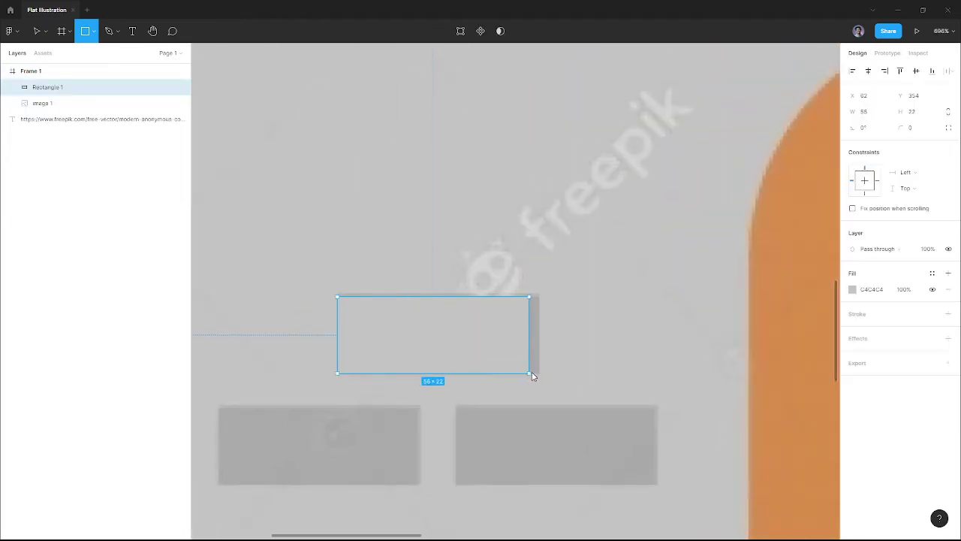
key("i")
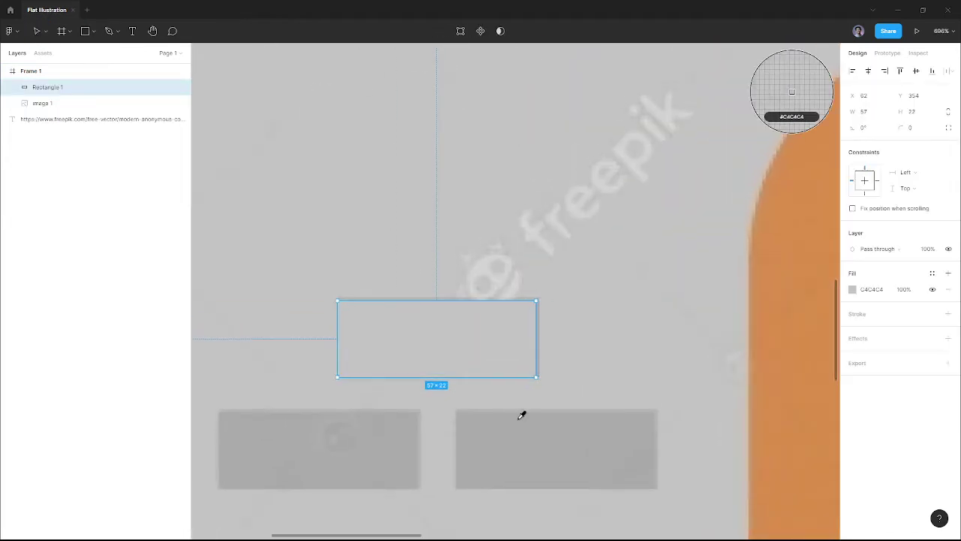
left_click(521, 414)
Copy the 57×22 brick rectangle onto the other wall bricks, making six in total.
mouse_move(474, 365)
left_mouse_down("alt")
mouse_move(356, 459)
mouse_move(575, 444)
mouse_move(562, 442)
left_mouse_up("alt")
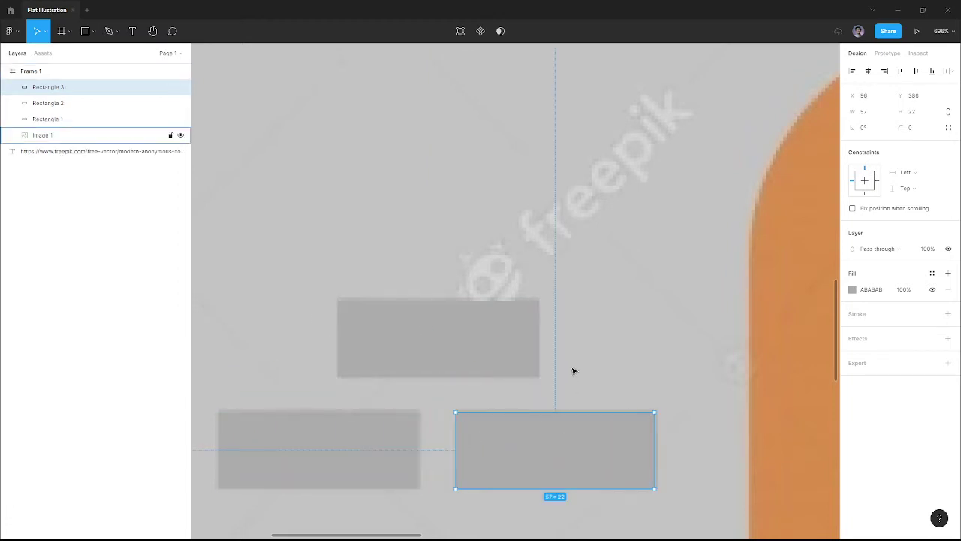
key("shift+0")
scroll(410, 368, "up", 5)
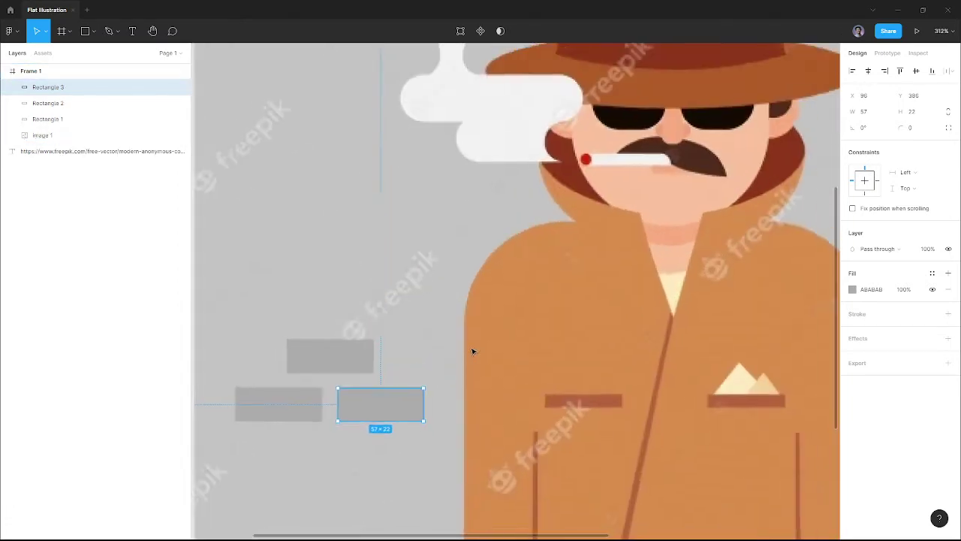
scroll(473, 350, "down", 3)
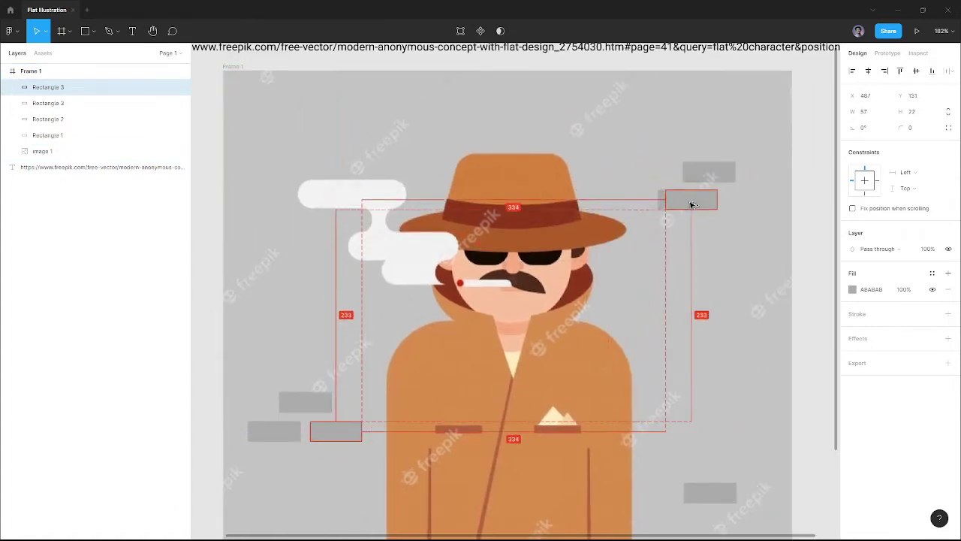
left_click_drag(339, 427, 691, 200, "alt")
scroll(691, 200, "up", 5)
mouse_move(638, 230)
left_mouse_down("alt")
mouse_move(626, 219)
mouse_move(715, 116)
mouse_move(707, 443)
mouse_move(671, 418)
left_mouse_up("alt")
scroll(716, 116, "down", 5)
scroll(707, 443, "up", 5)
scroll(670, 420, "down", 5)
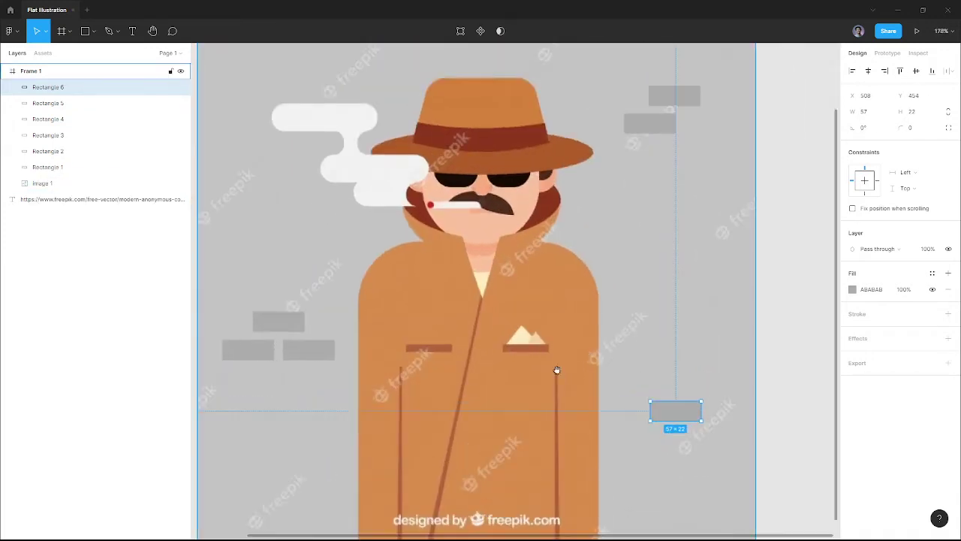
scroll(557, 369, "down", 1)
key("shift+1")
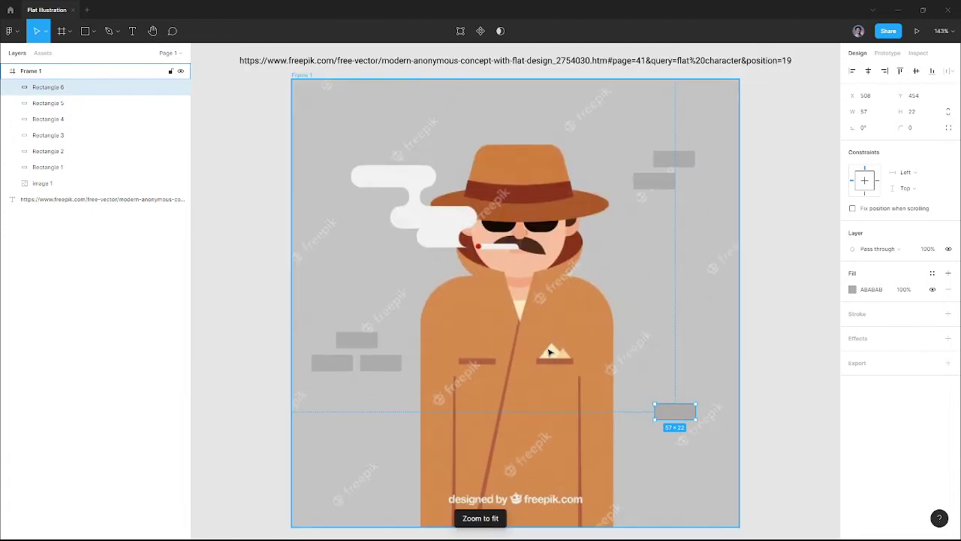
Draw Rectangle 7 over the spy's coat and fill it with the sampled coat brown DA8E4C.
key("r")
left_click_drag(460, 297, 523, 363)
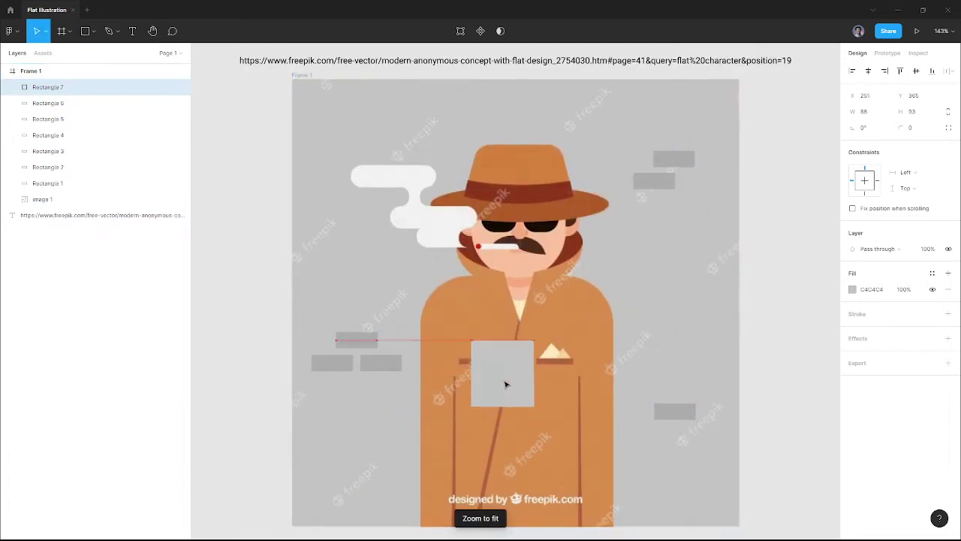
mouse_move(485, 326)
left_mouse_down()
mouse_move(508, 406)
mouse_move(599, 500)
mouse_move(419, 275)
left_mouse_up()
key("i")
left_click(568, 423)
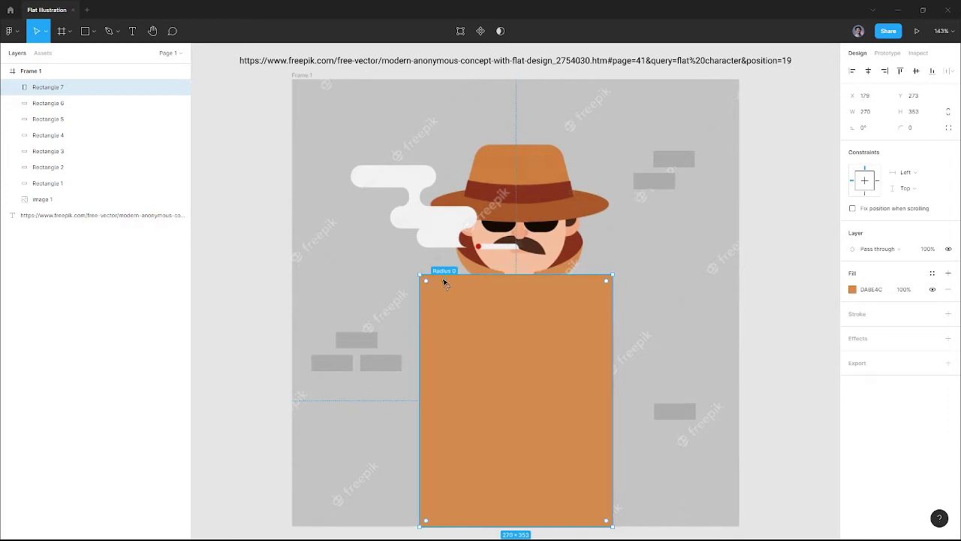
Round the coat shape's top corners to 77 and 70, then hide it.
left_click(948, 128)
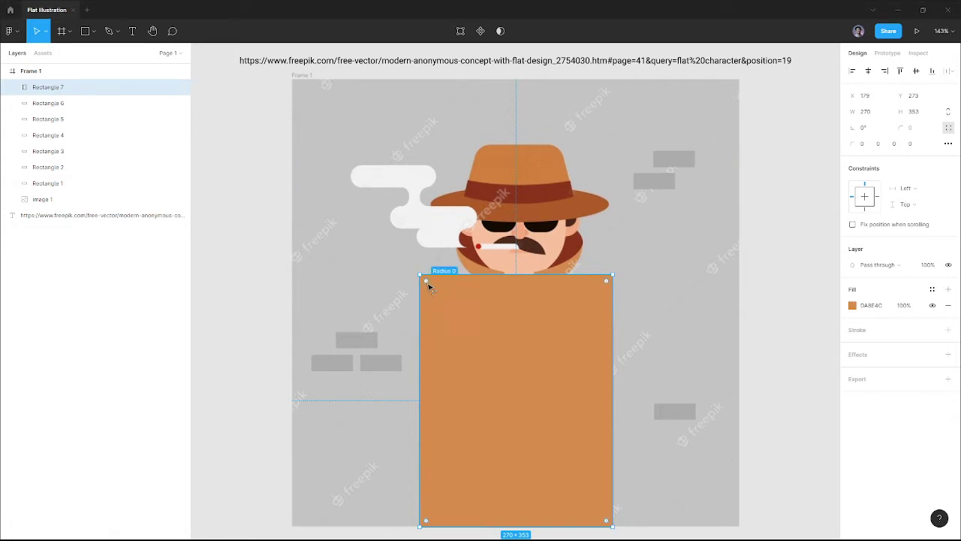
mouse_move(431, 287)
left_mouse_down()
mouse_move(479, 358)
mouse_move(466, 340)
left_mouse_up()
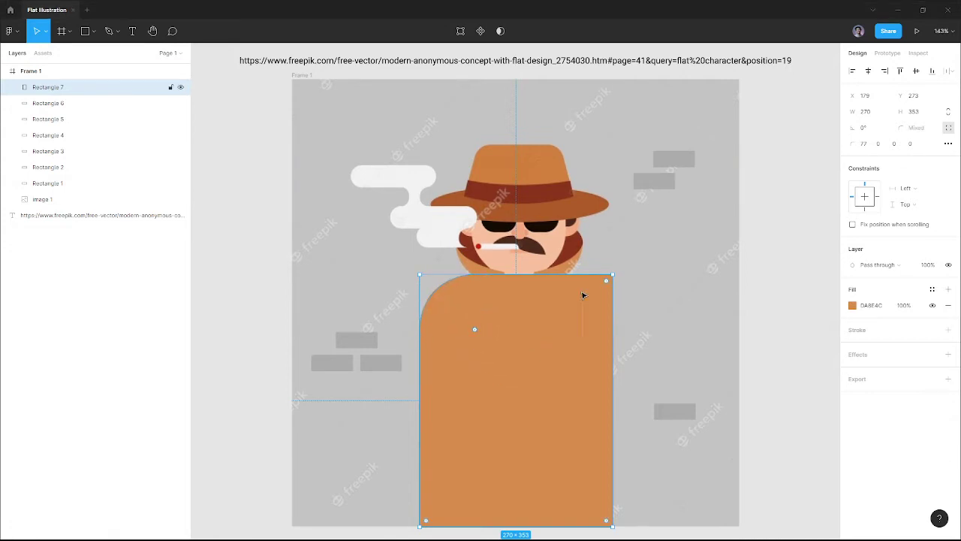
mouse_move(610, 284)
left_mouse_down()
mouse_move(564, 354)
mouse_move(579, 341)
left_mouse_up()
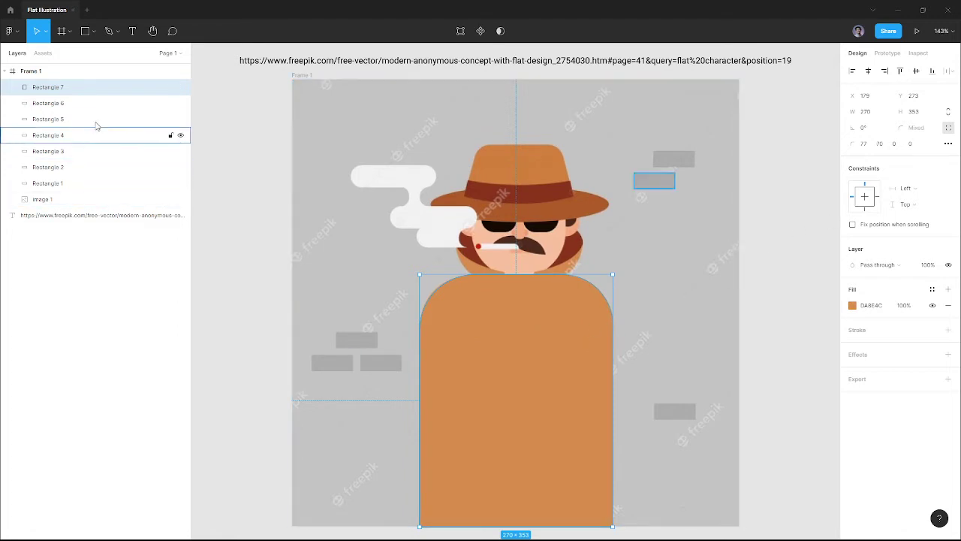
left_click(183, 89)
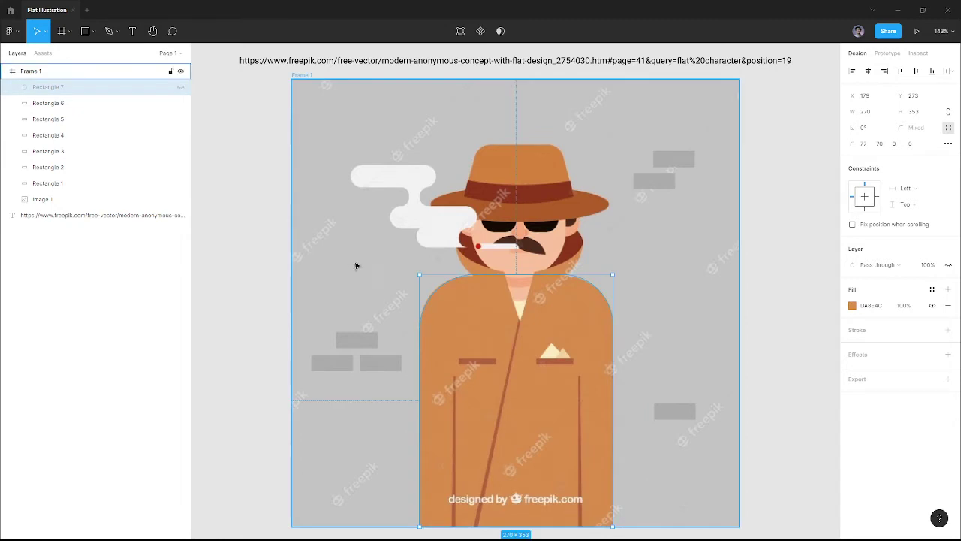
Draw a thin 5×211 strip for the left coat seam and shift its bottom point left.
key("r")
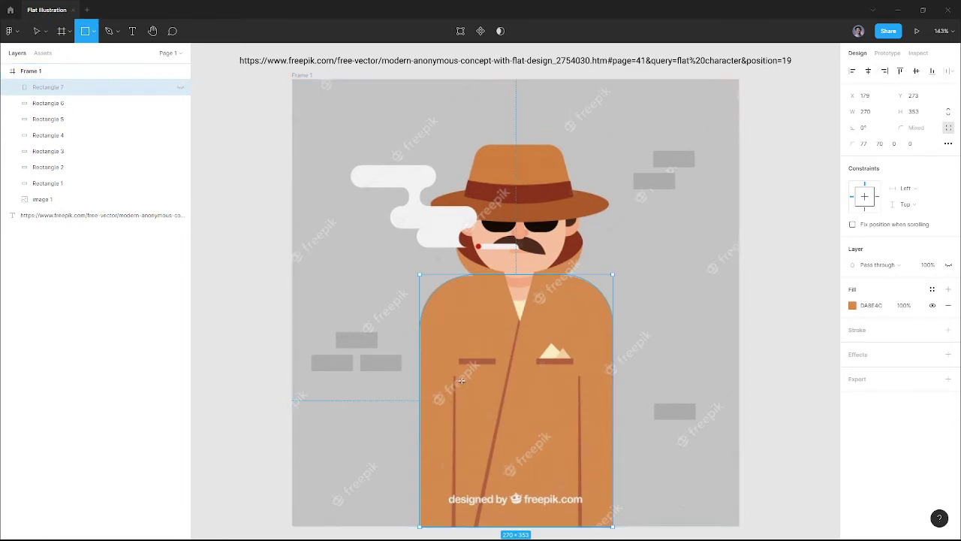
scroll(455, 382, "up", 5)
scroll(455, 381, "up", 3)
mouse_move(441, 344)
left_mouse_down()
mouse_move(464, 437)
mouse_move(463, 180)
mouse_move(460, 536)
mouse_move(453, 463)
left_mouse_up()
scroll(463, 425, "down", 4)
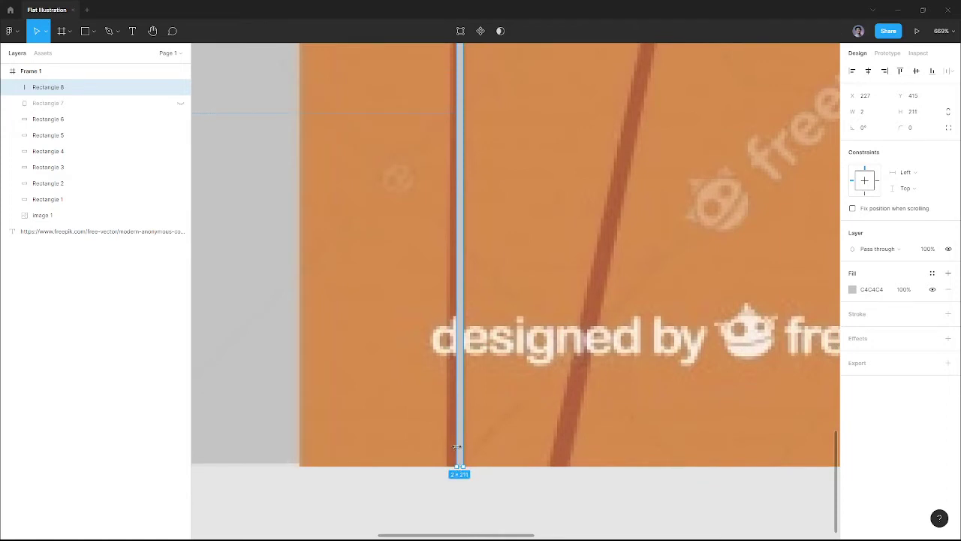
scroll(457, 446, "up", 5)
double_click(465, 455)
left_click_drag(454, 511, 425, 515)
scroll(453, 369, "down", 2)
scroll(451, 365, "down", 5)
scroll(455, 383, "down", 3)
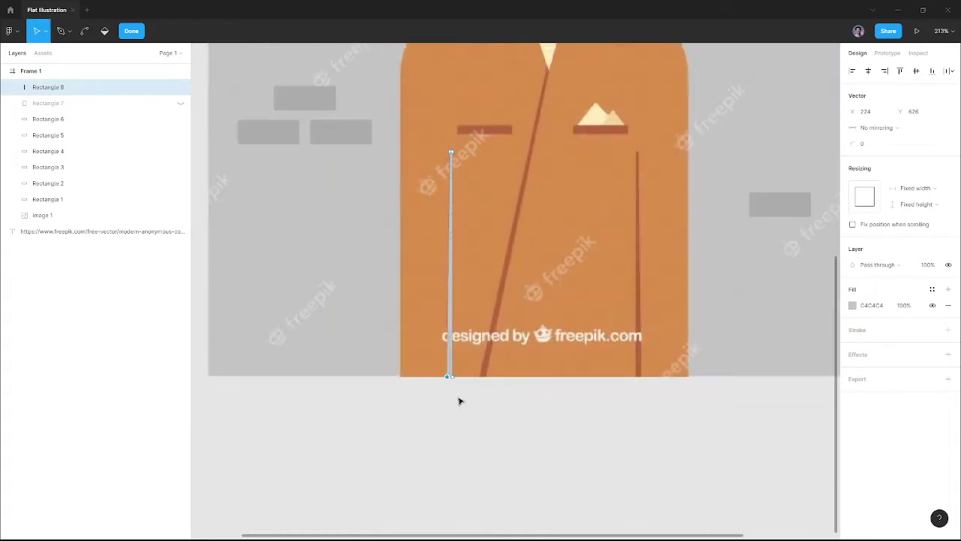
key("Escape")
Copy the seam onto the right side, flip it vertically, and fill both with sampled dark brown.
scroll(458, 380, "up", 2)
scroll(458, 380, "right", 3)
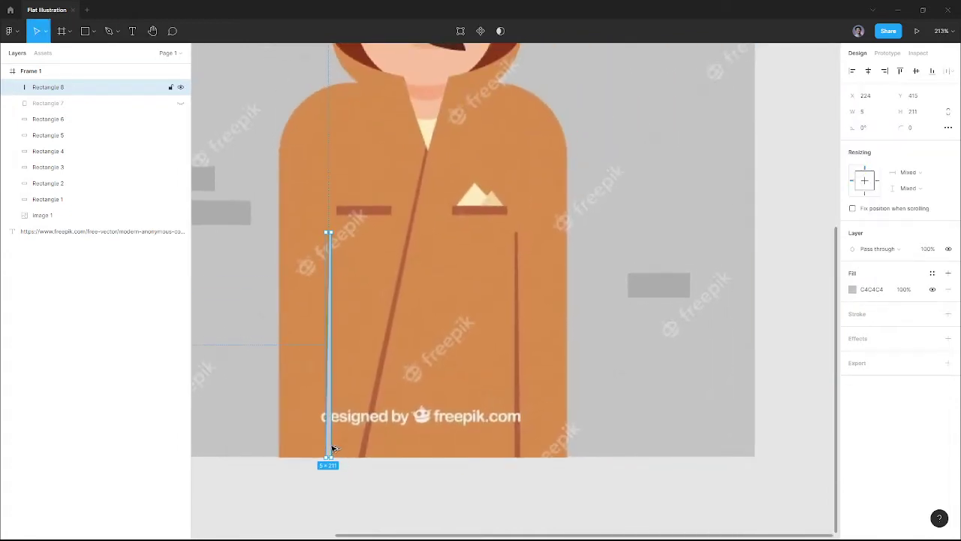
left_click_drag(333, 448, 520, 445)
right_click(519, 444)
mouse_move(542, 525)
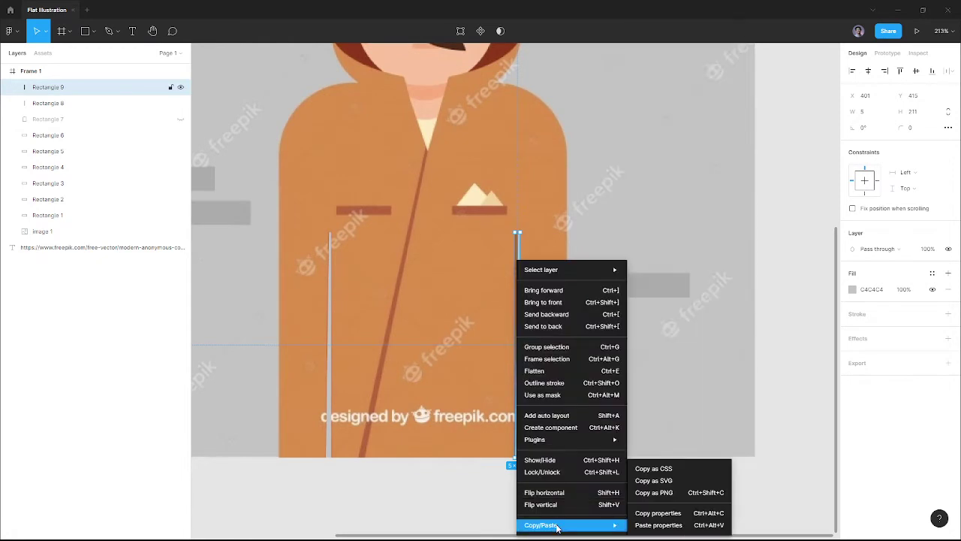
left_click(557, 504)
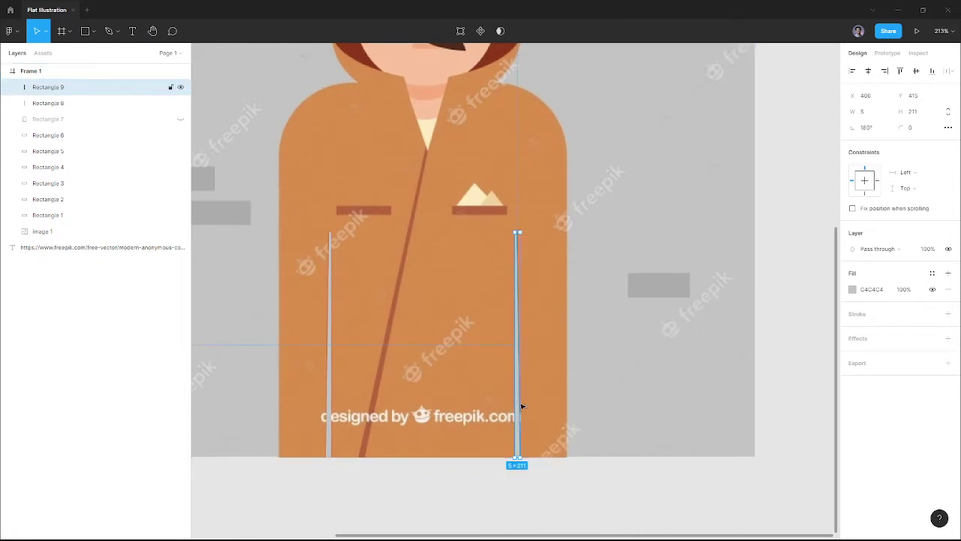
left_click(329, 339, "shift")
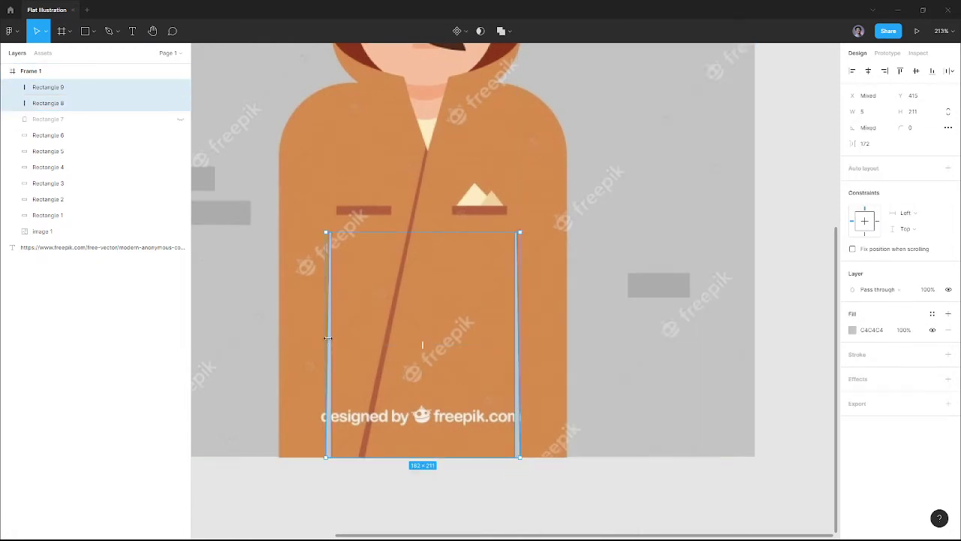
key("i")
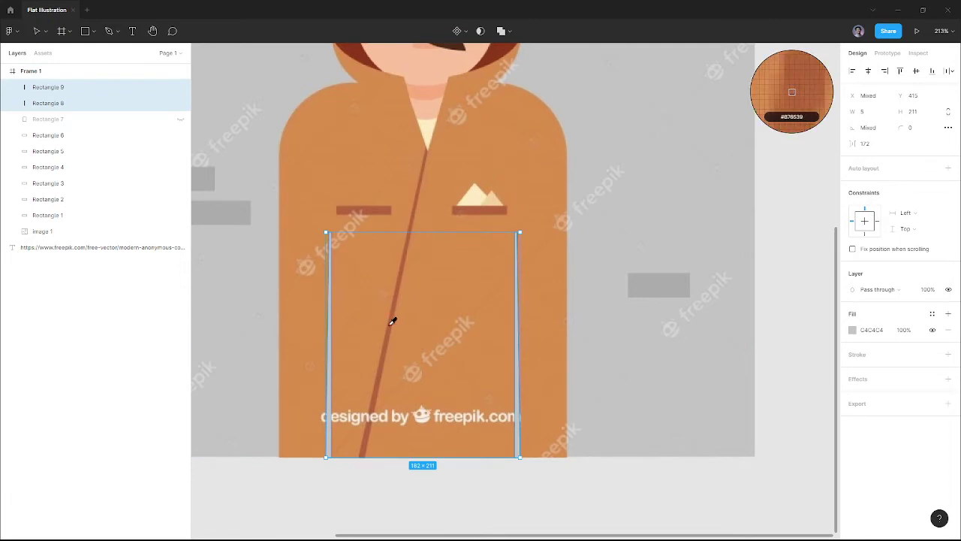
left_click(390, 323)
scroll(348, 195, "up", 5)
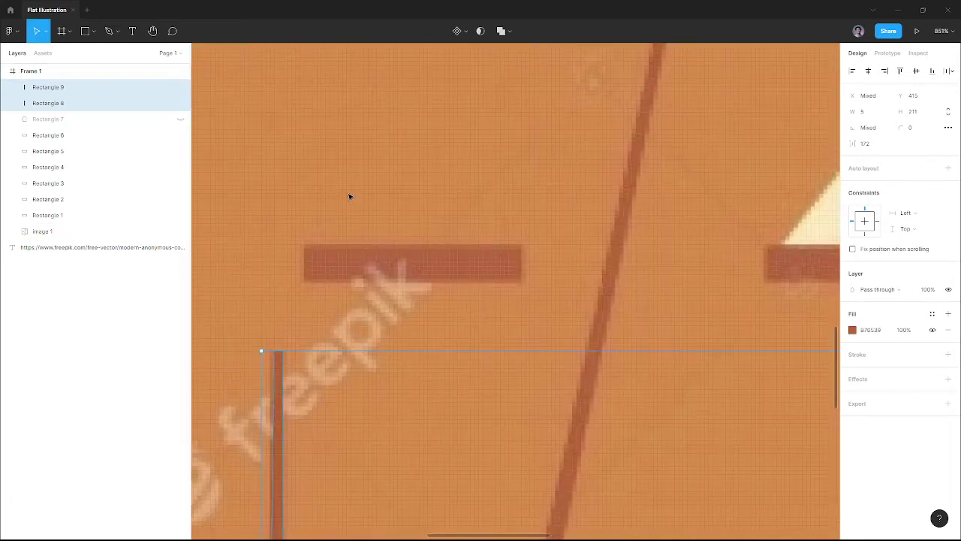
Add dark-brown pocket flap strips over the left and right pockets.
key("r")
left_click_drag(305, 247, 522, 278)
key("i")
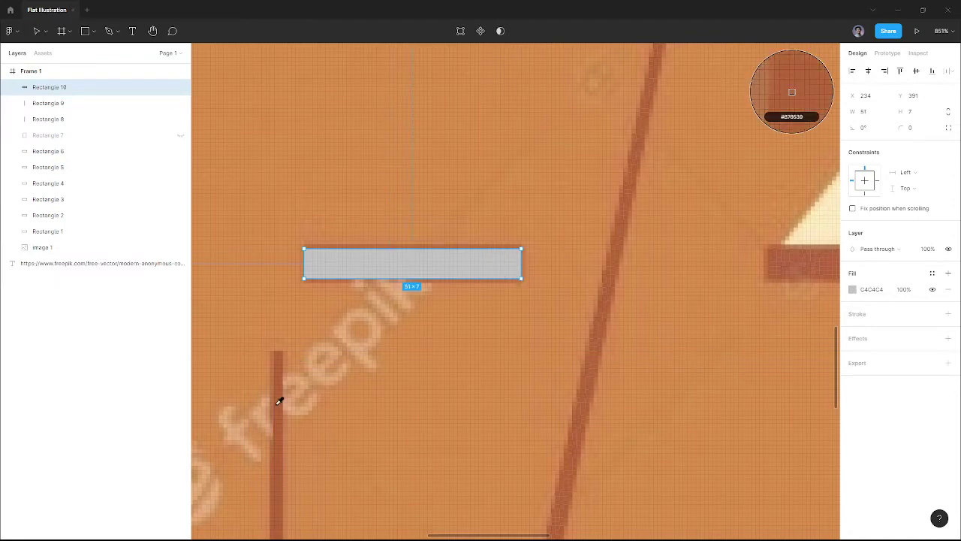
left_click(279, 400)
scroll(369, 356, "down", 2)
scroll(370, 370, "down", 2)
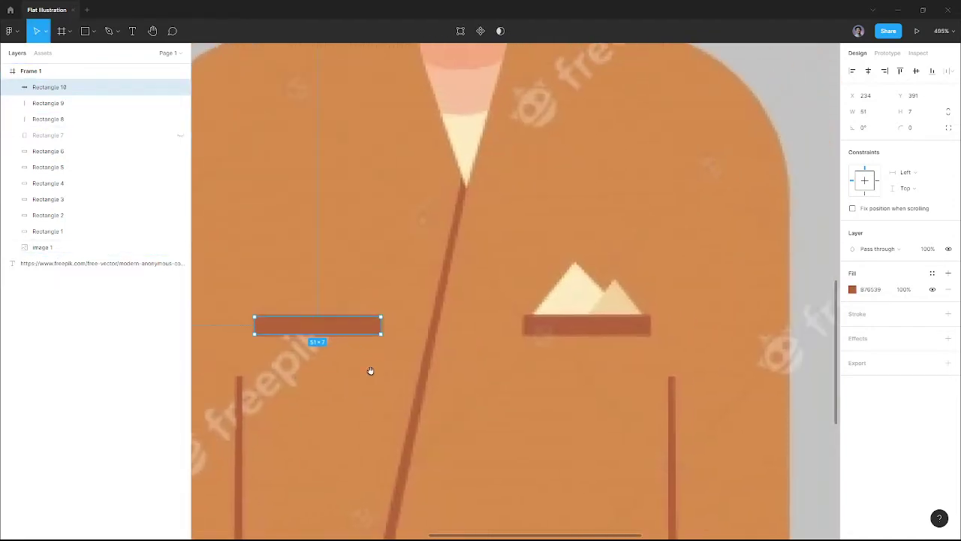
left_click_drag(352, 322, 608, 335)
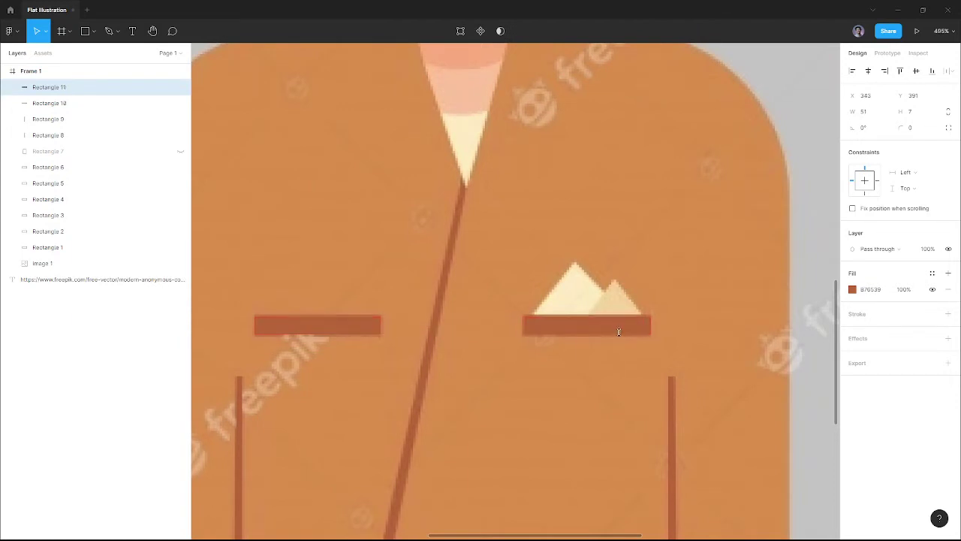
scroll(645, 300, "up", 3)
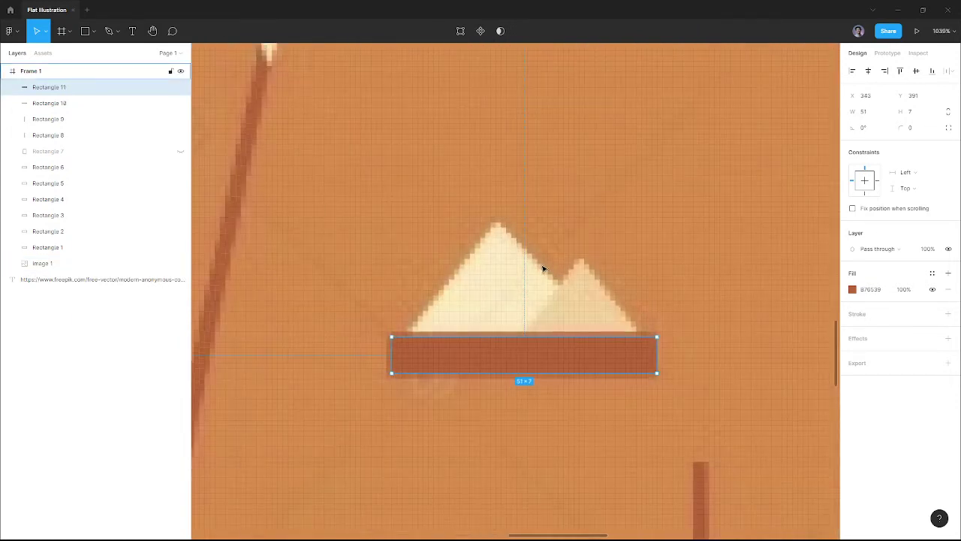
Draw a closed triangle path with the Pen tool over the pocket.
key("p")
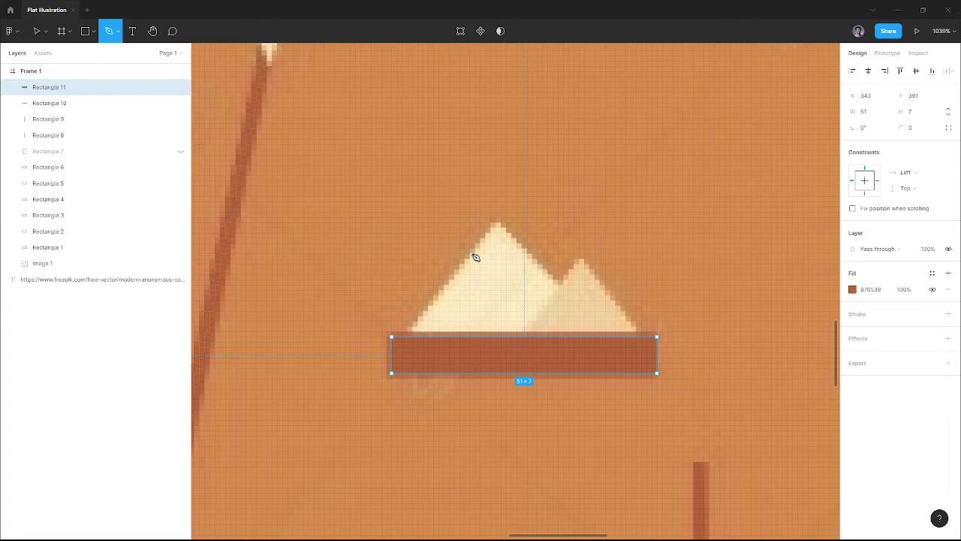
left_click(498, 221)
left_click(434, 284)
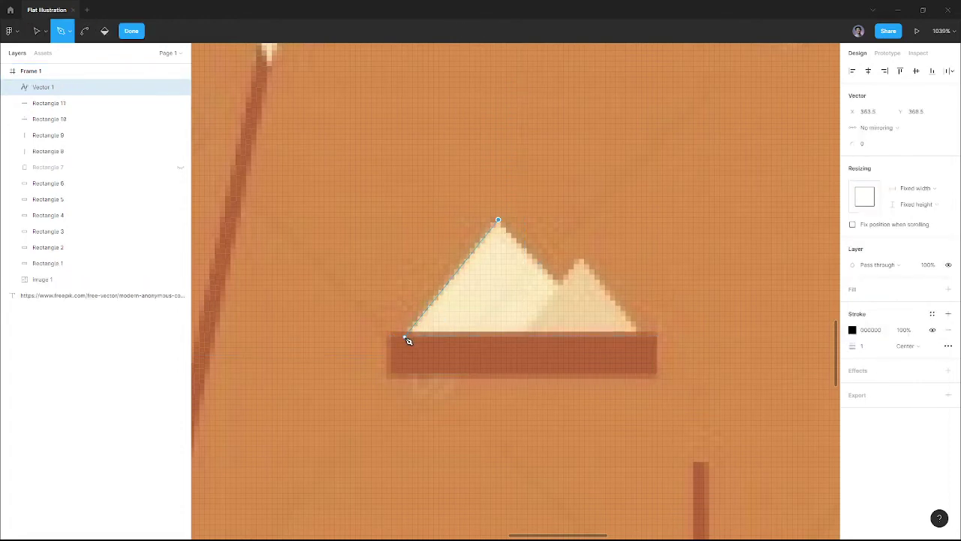
left_click(403, 336)
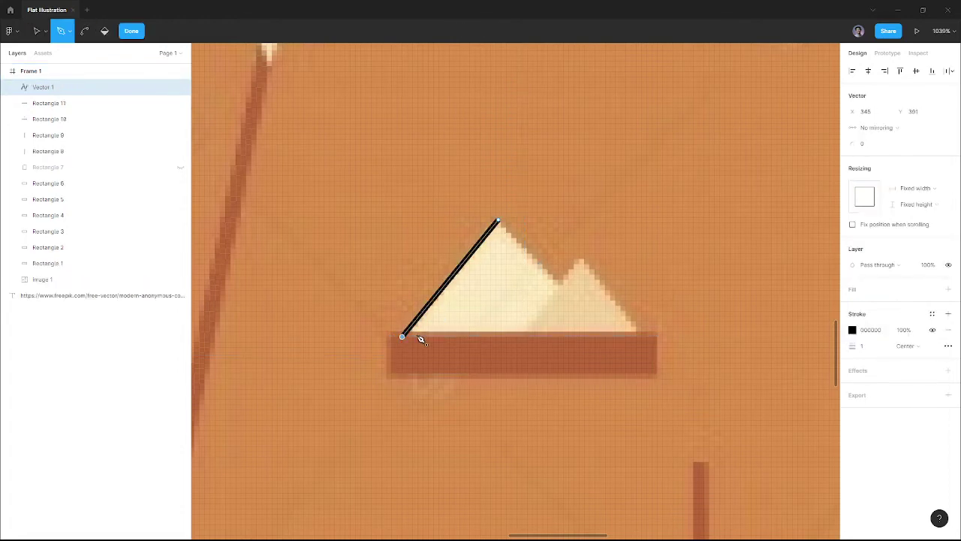
left_click(611, 337)
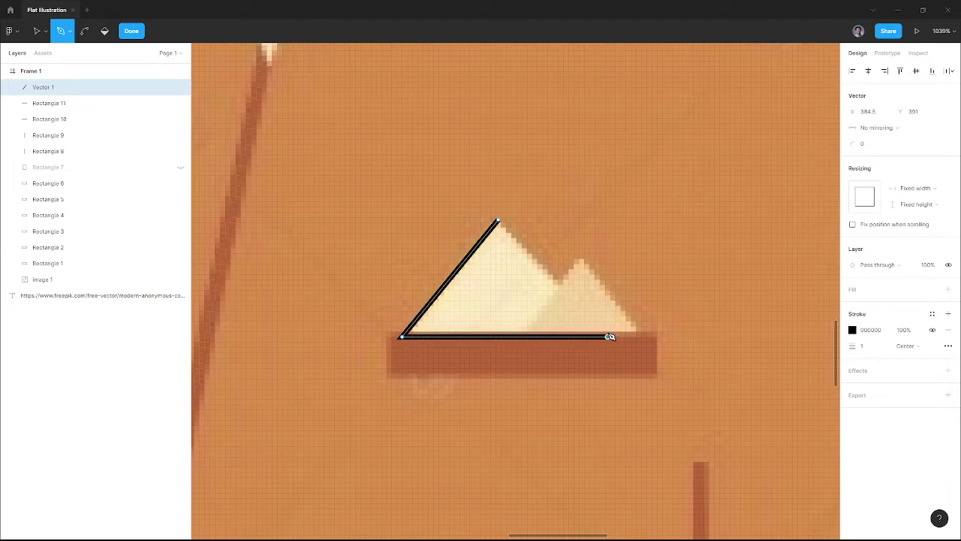
left_click(500, 222)
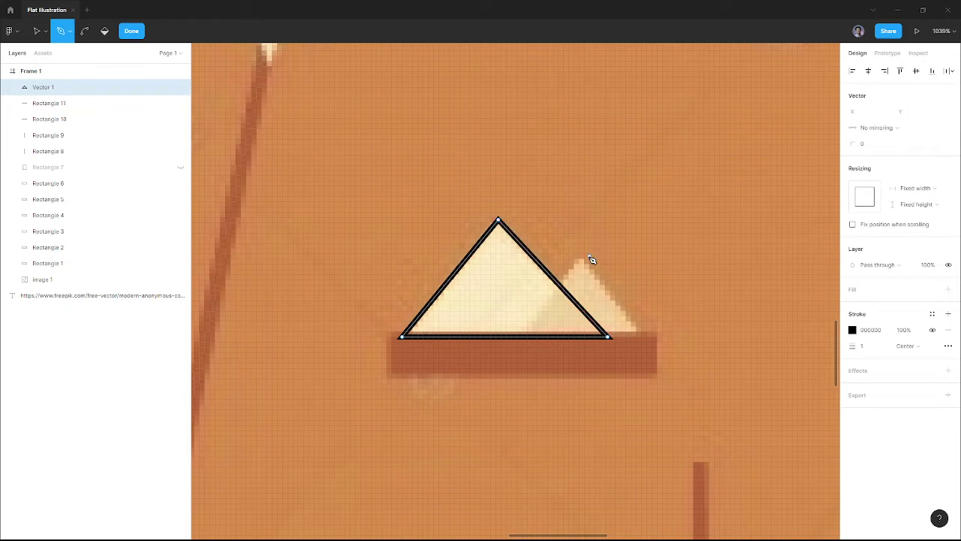
key("Escape")
Turn the triangle's stroke into a fill, colour it cream FFEDC3, and position it on the pocket.
key("shift+x")
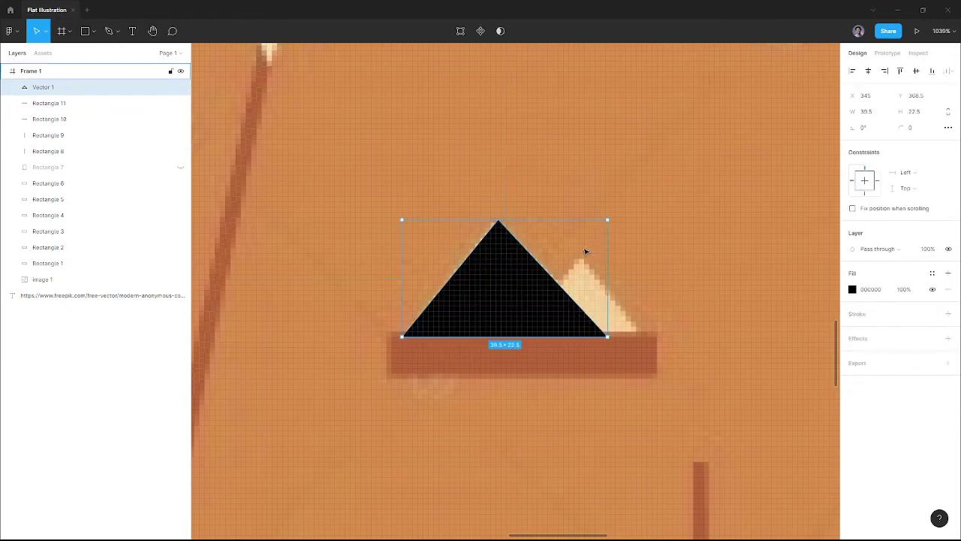
left_click_drag(575, 279, 596, 257)
key("i")
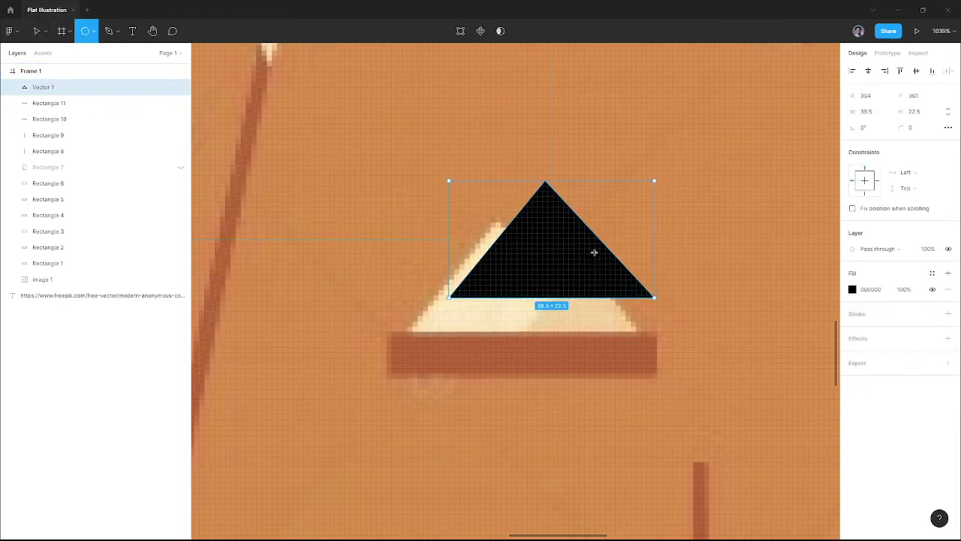
left_click(500, 300)
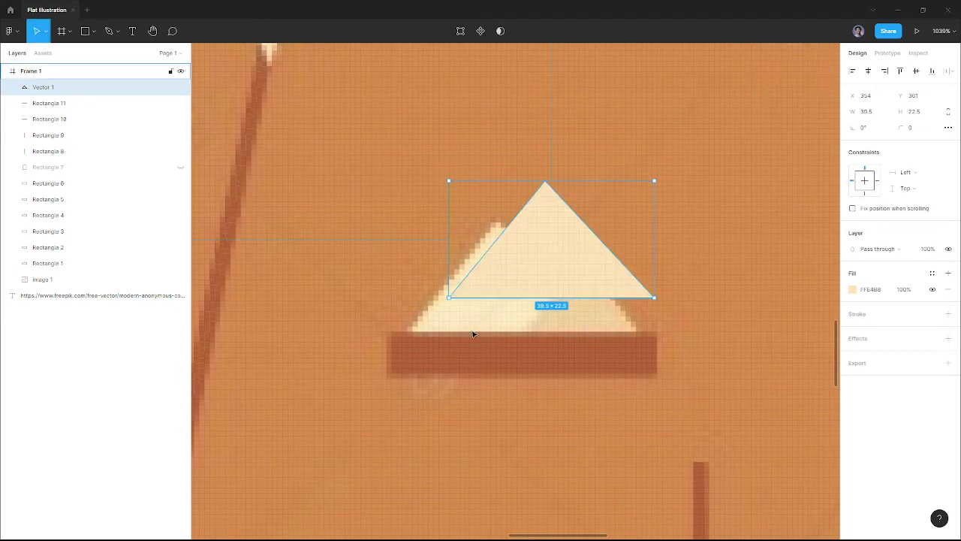
mouse_move(502, 264)
left_mouse_down()
mouse_move(475, 305)
mouse_move(507, 307)
left_mouse_up()
key("i")
left_click(458, 307)
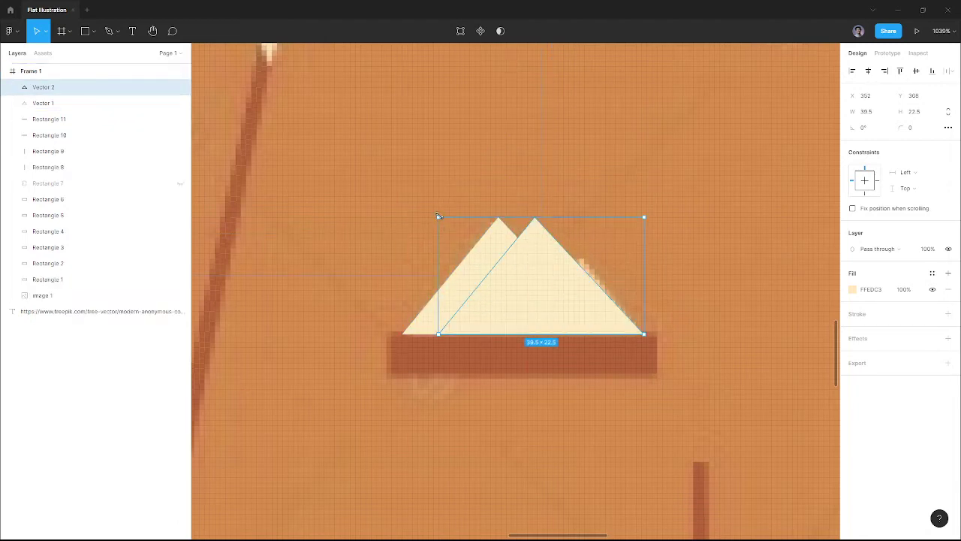
Make a smaller 24×18 peach FBD19D triangle from a copy of the cream one.
left_click_drag(438, 218, 463, 286)
key("i")
left_click(592, 294)
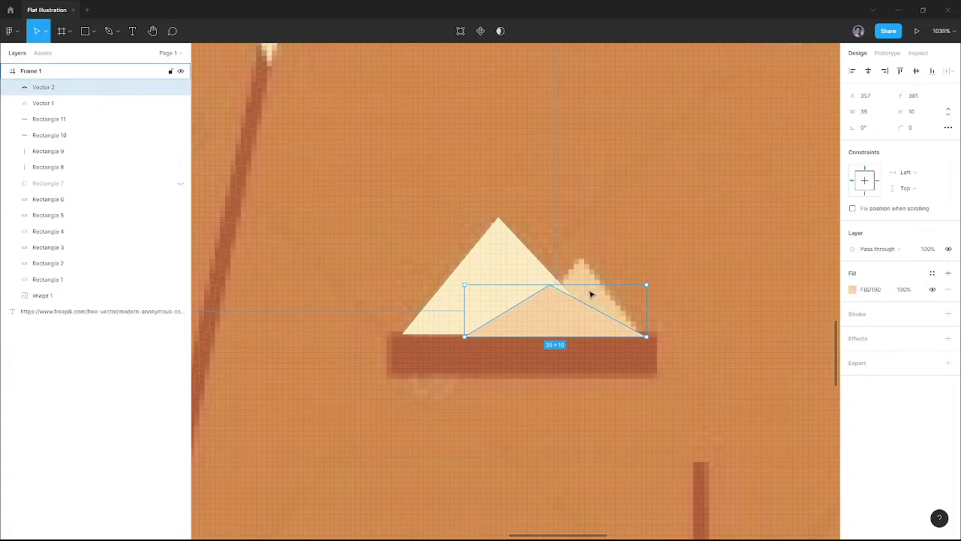
left_click_drag(465, 284, 522, 256)
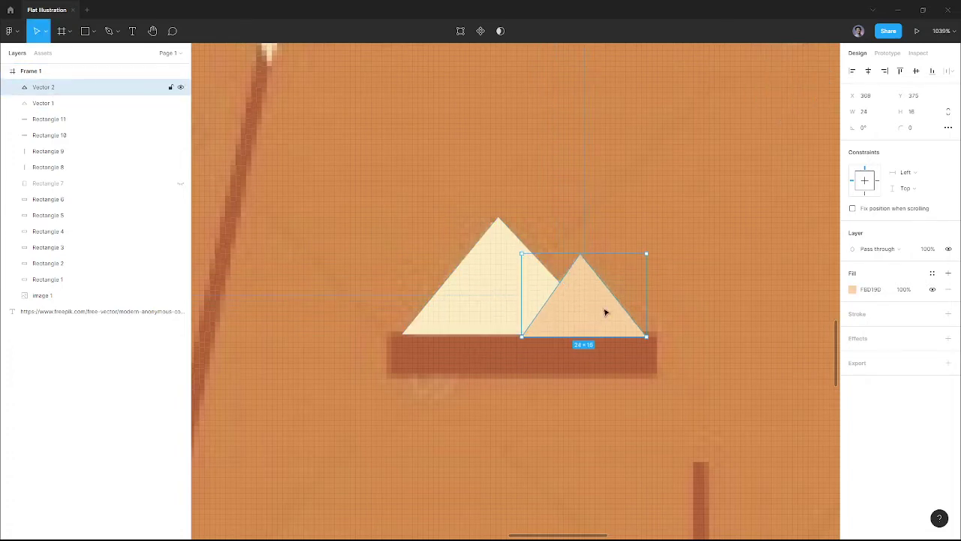
left_click_drag(603, 311, 605, 305)
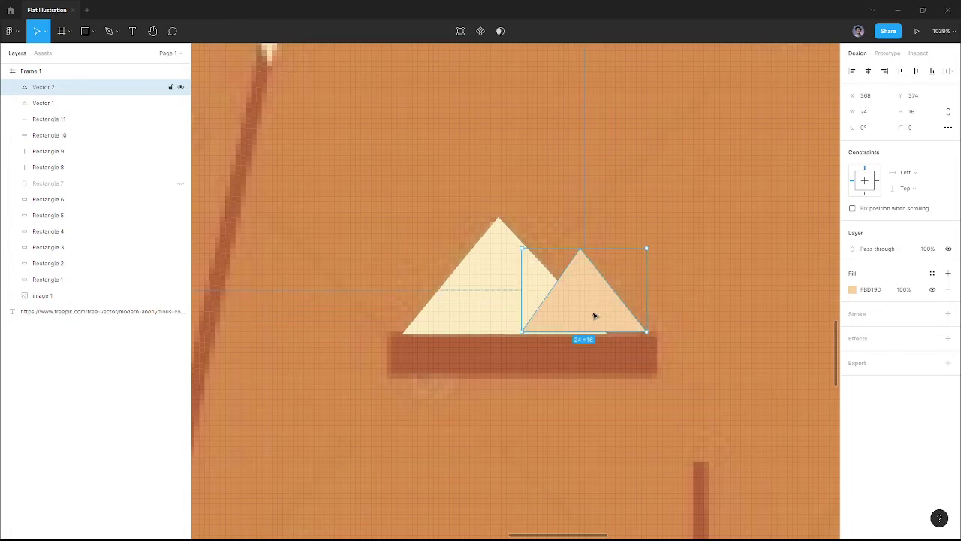
scroll(584, 315, "up", 5)
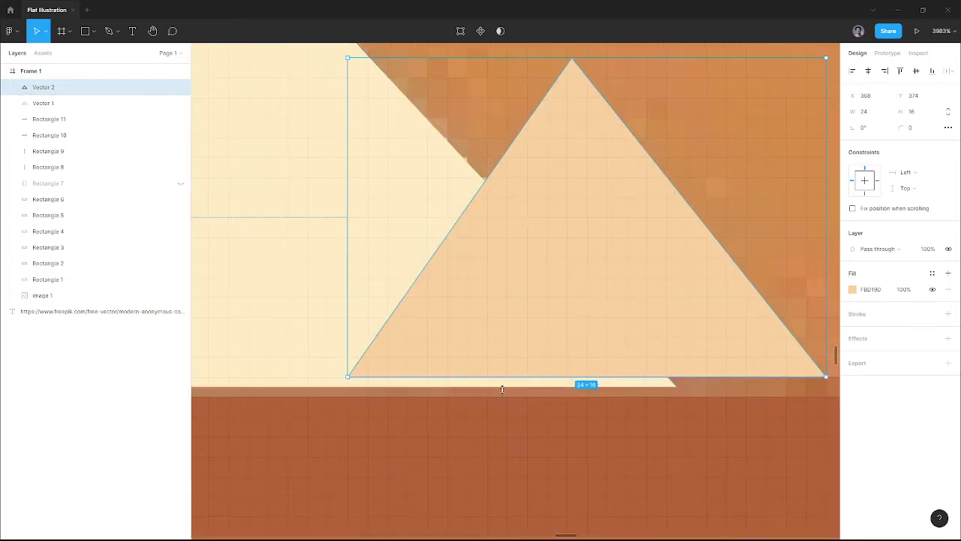
Enlarge the cream triangle to 40×23 and move the peach triangle behind it.
left_click(295, 323)
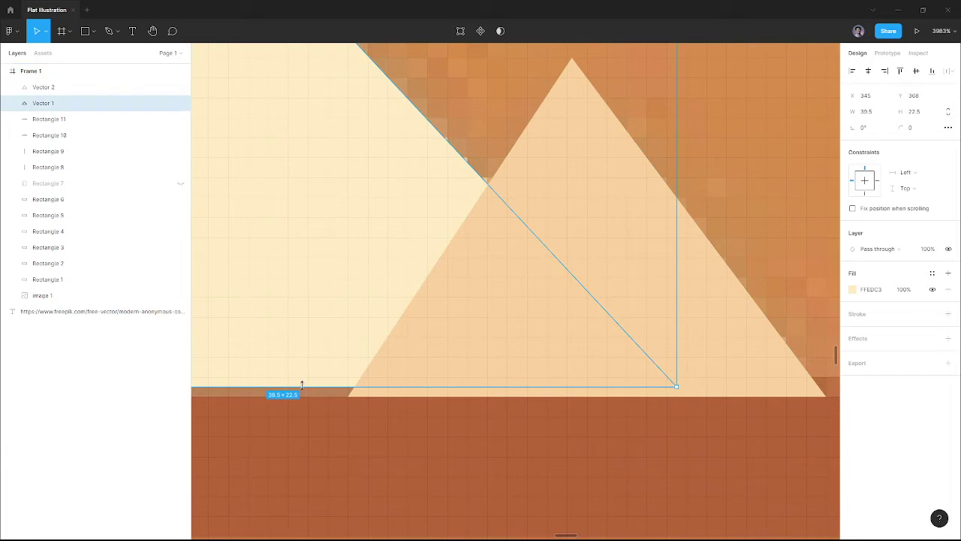
left_click_drag(302, 385, 302, 395)
scroll(343, 328, "down", 4)
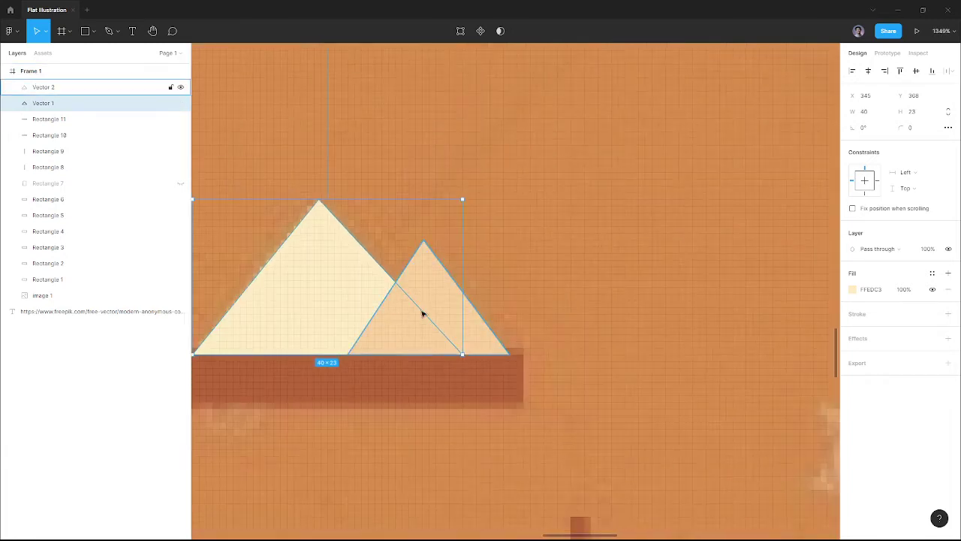
left_click(422, 313)
left_click(298, 283)
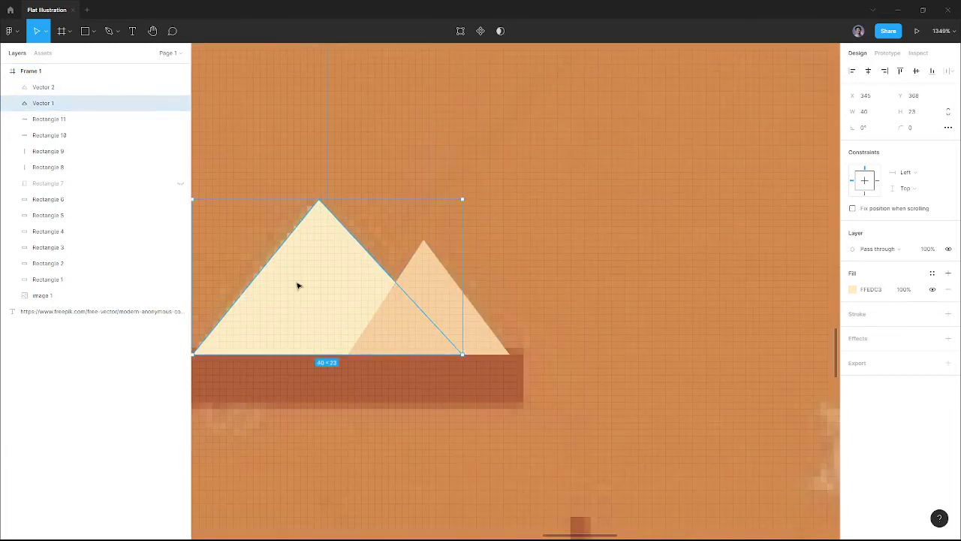
left_click(115, 87)
left_click_drag(108, 106, 109, 108)
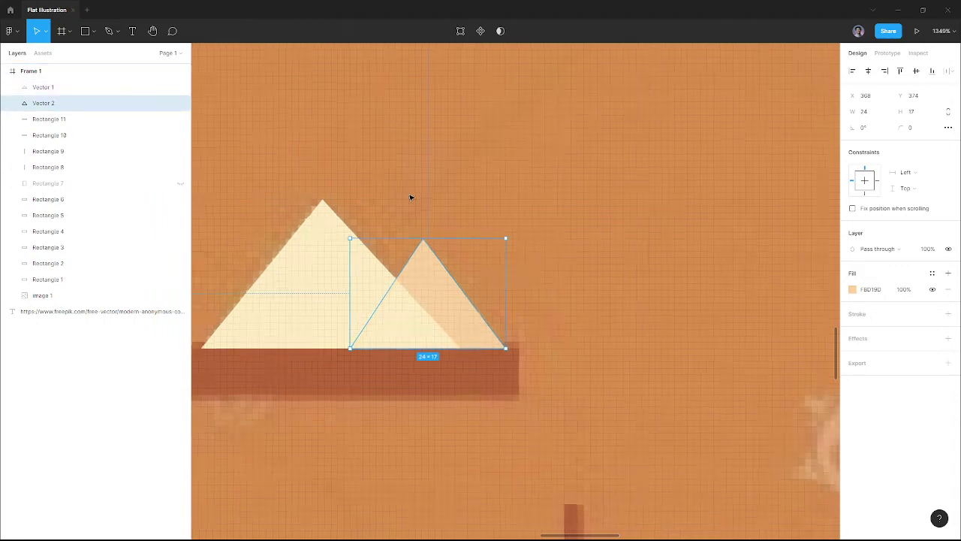
Select the frame, hide the reference image, and show the coat shape Rectangle 7.
scroll(410, 198, "down", 3)
left_click(371, 303)
left_click(371, 289)
scroll(530, 204, "down", 2)
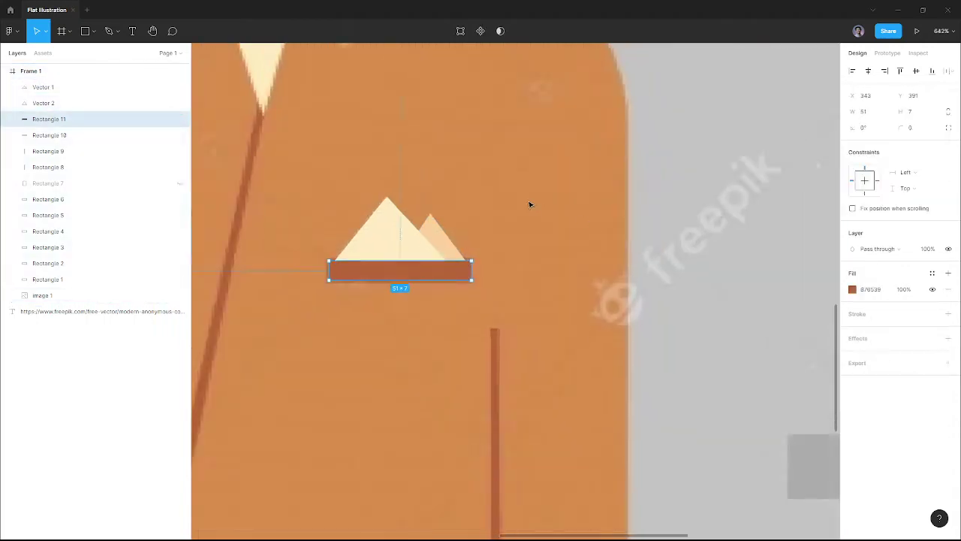
scroll(536, 158, "down", 4)
key("Escape")
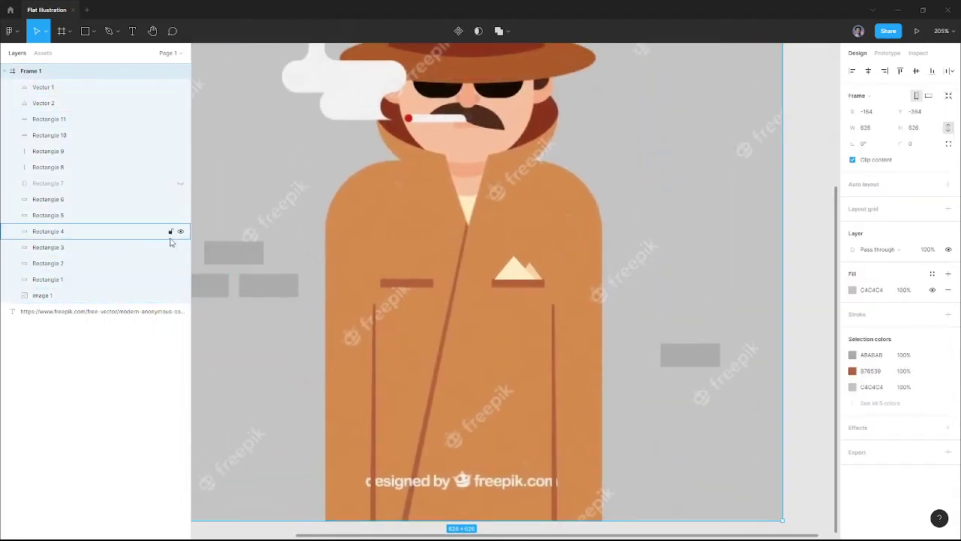
left_click(180, 296)
left_click(180, 184)
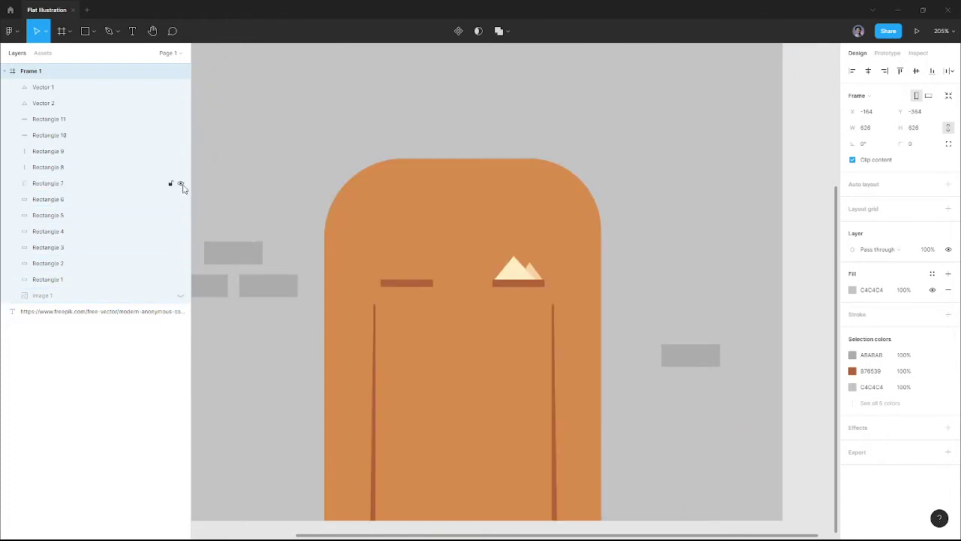
Move image 1 to the top of the layers and toggle it, leaving it hidden.
left_click(134, 296)
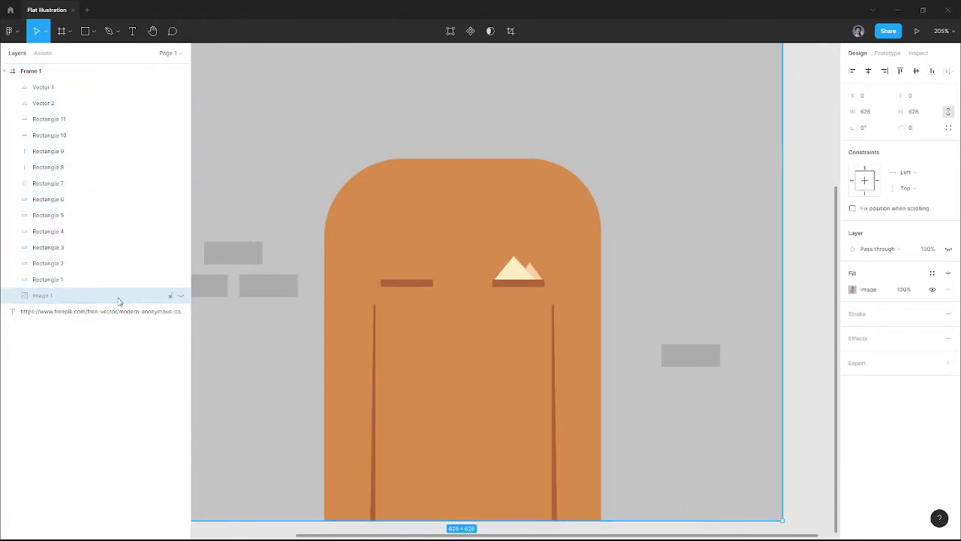
left_click_drag(111, 88, 112, 87)
left_click(181, 88)
left_click(181, 88)
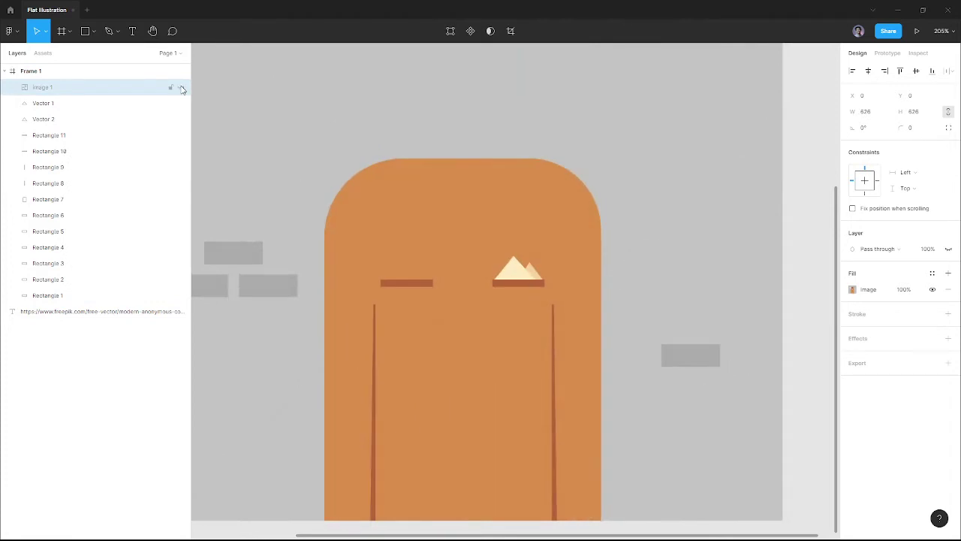
left_click(181, 88)
left_click(181, 88)
Duplicate the vertical coat line as Rectangle 12, move it to the top layer, and show the reference.
left_click_drag(375, 513, 407, 515, "alt")
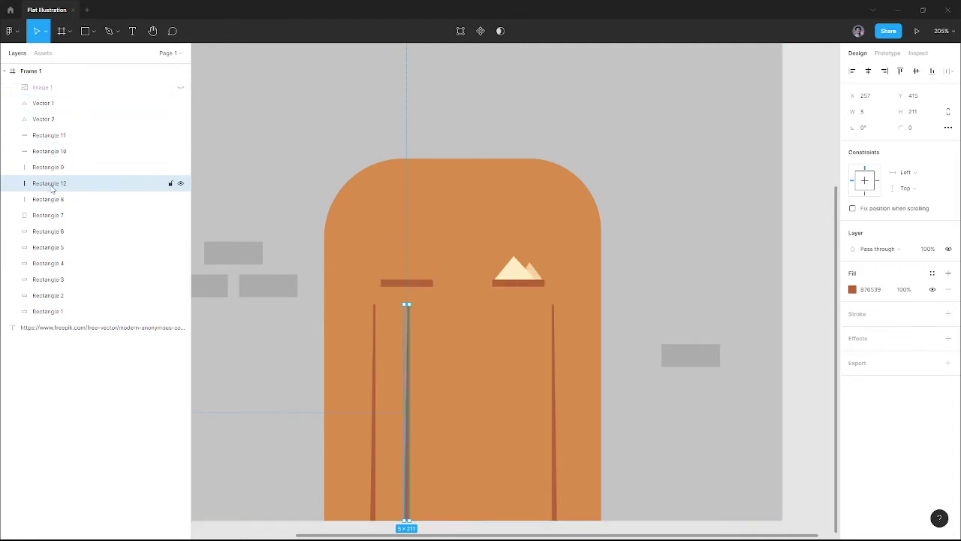
left_click_drag(57, 85, 174, 103)
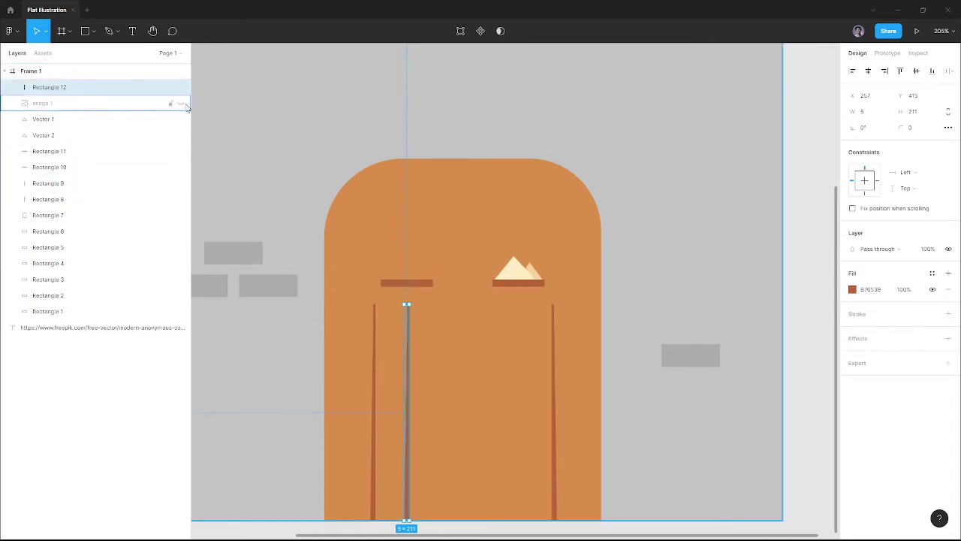
left_click(185, 106)
left_click(181, 104)
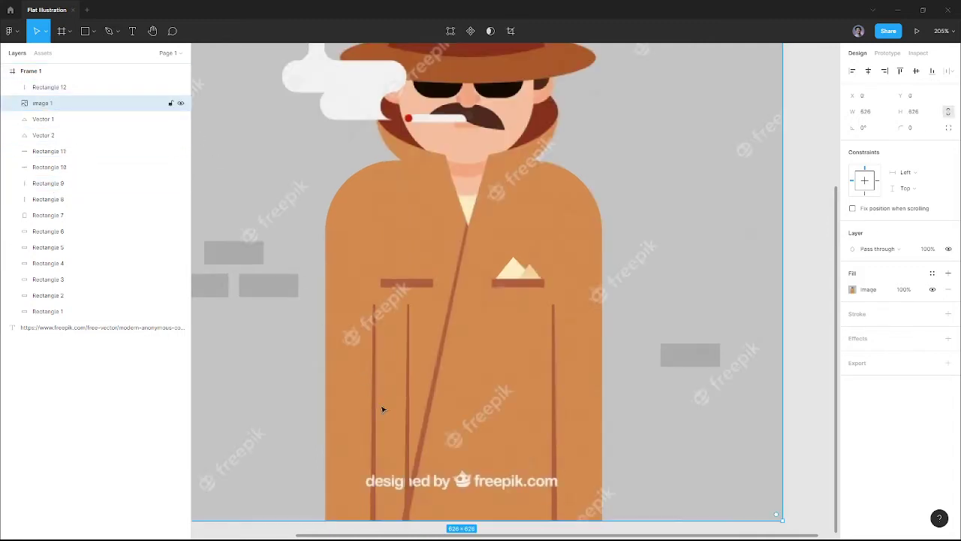
scroll(398, 488, "up", 5)
scroll(389, 511, "up", 5)
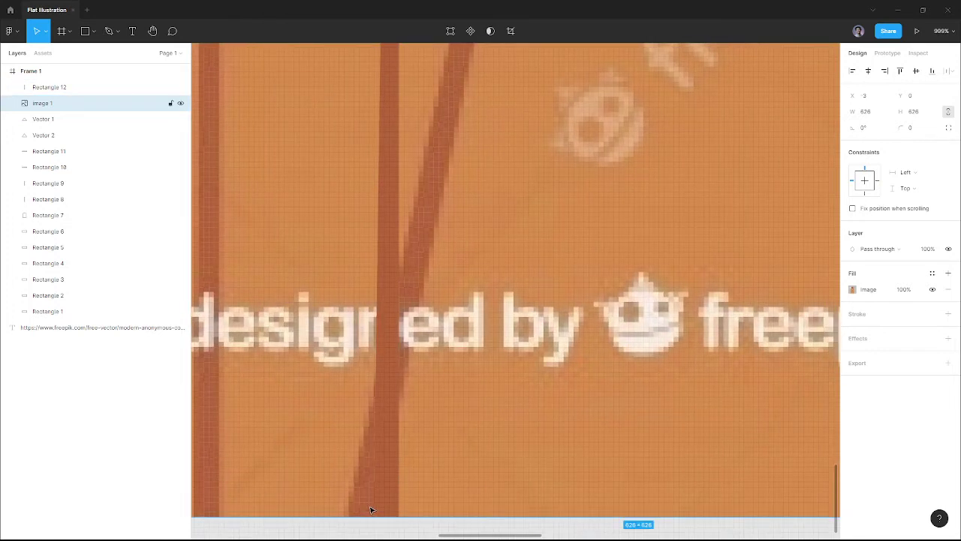
Pull Rectangle 12's top point diagonally up toward the collar's V.
left_click(379, 505)
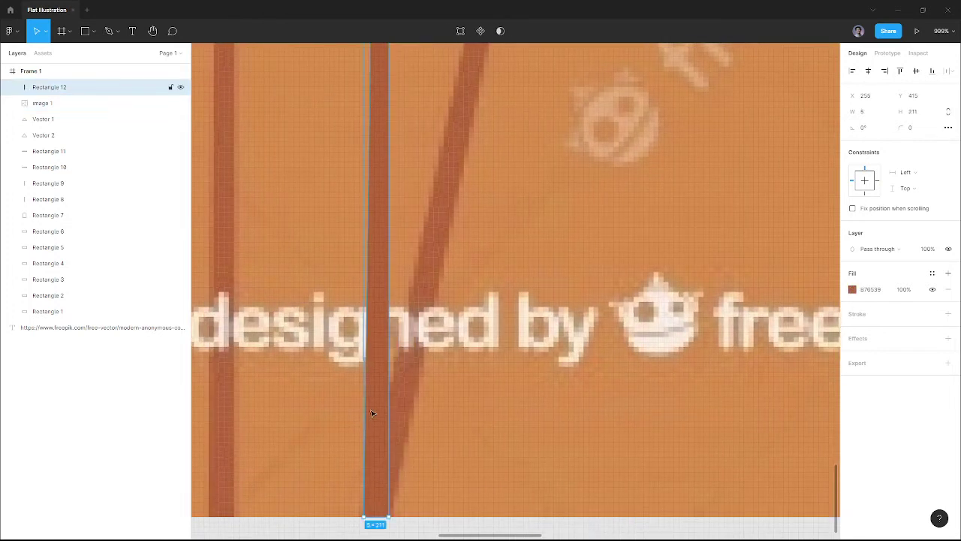
scroll(371, 413, "down", 3)
scroll(324, 254, "down", 2)
scroll(325, 254, "up", 4)
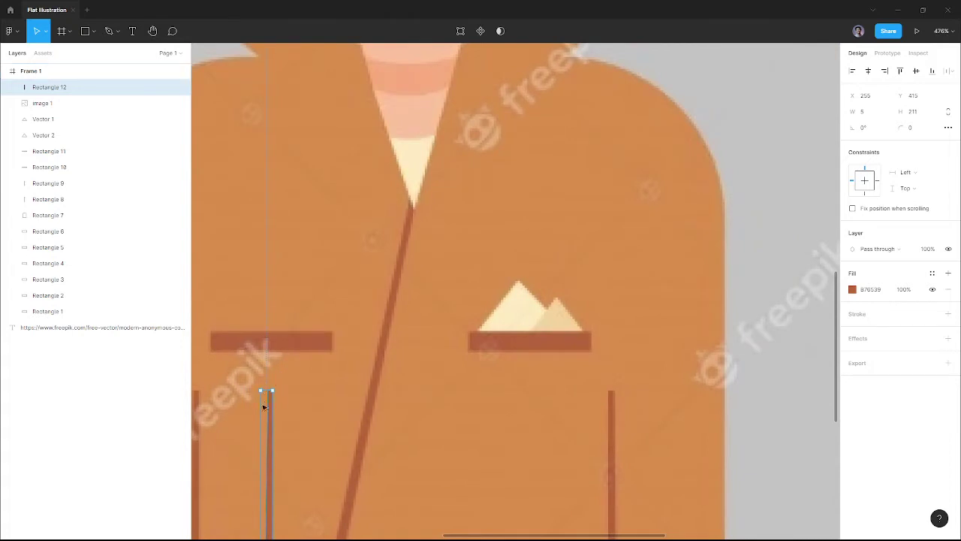
double_click(270, 407)
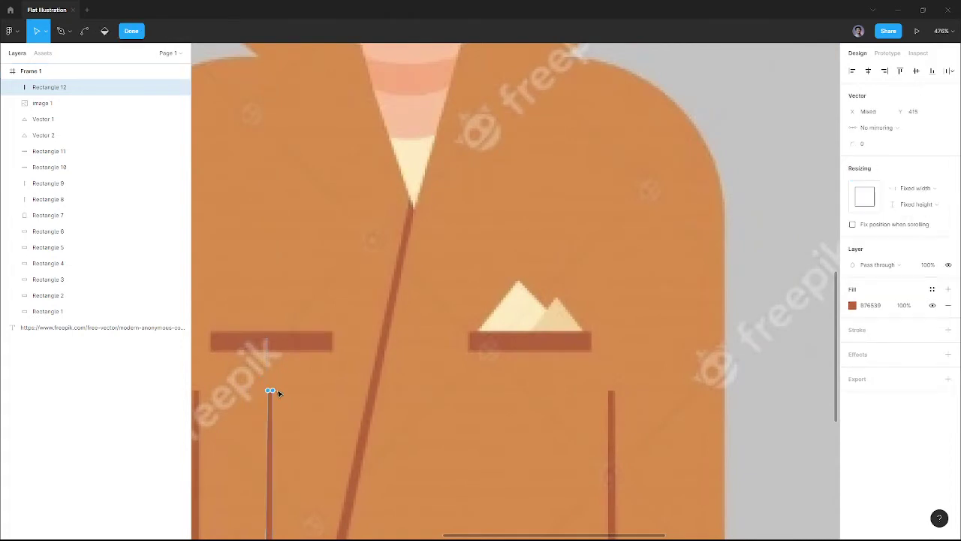
left_click_drag(271, 390, 419, 215)
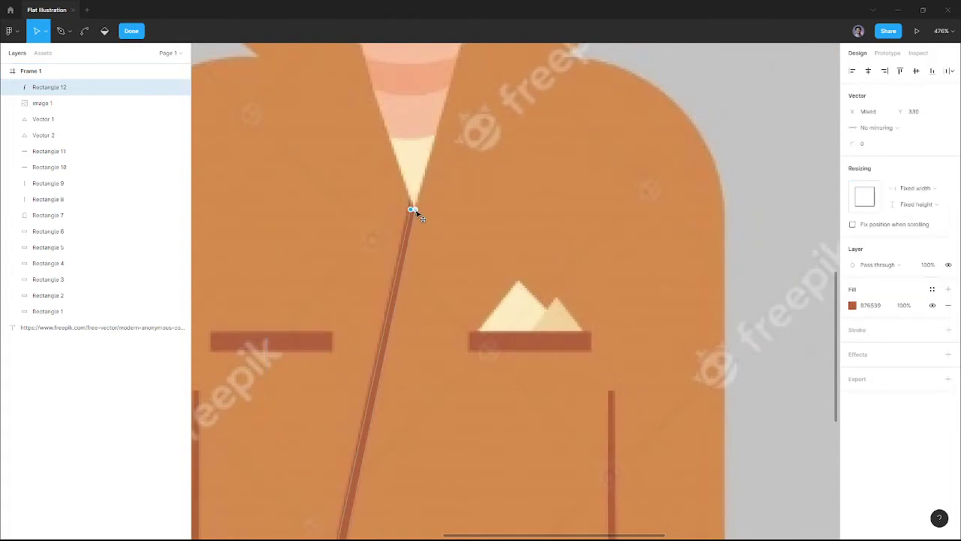
scroll(418, 216, "up", 3)
scroll(409, 232, "up", 2)
key("Escape")
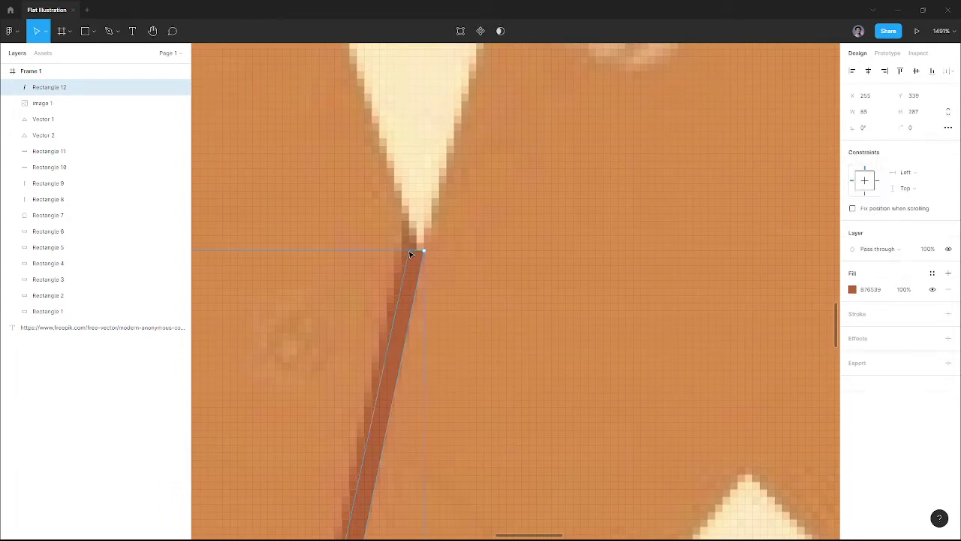
Refine the line's top point to sit exactly at the collar tip, making it 65×201.
double_click(410, 259)
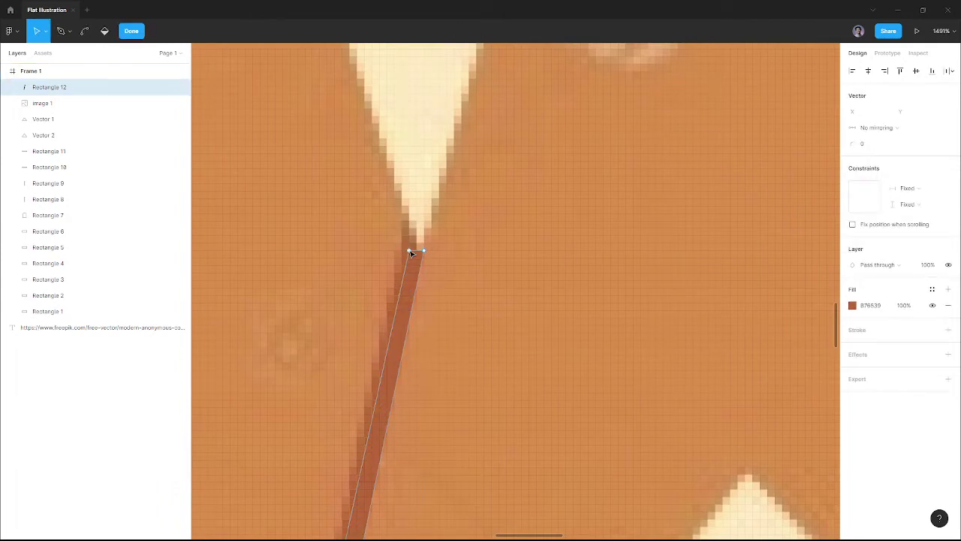
left_click_drag(410, 251, 411, 225)
scroll(411, 226, "down", 4)
scroll(411, 225, "down", 1)
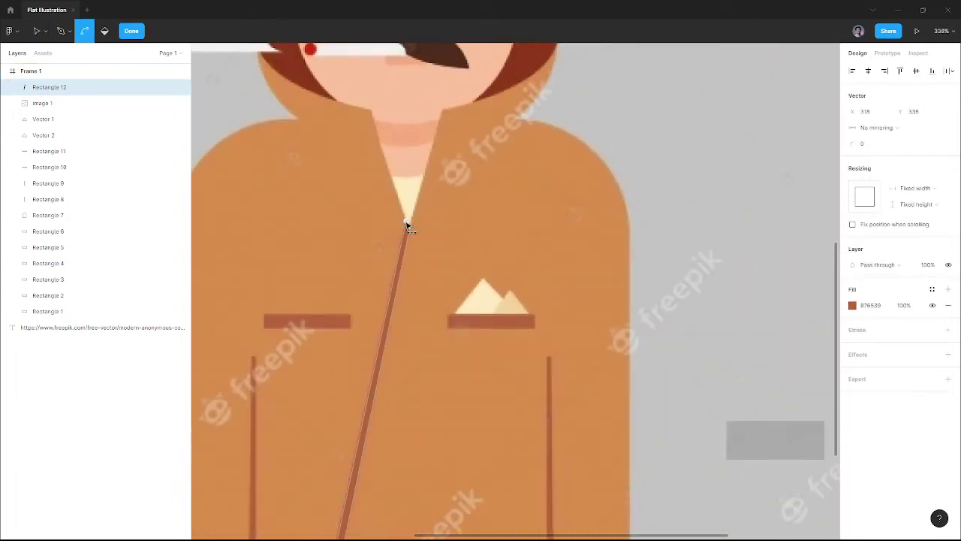
key("Escape")
scroll(636, 122, "down", 2)
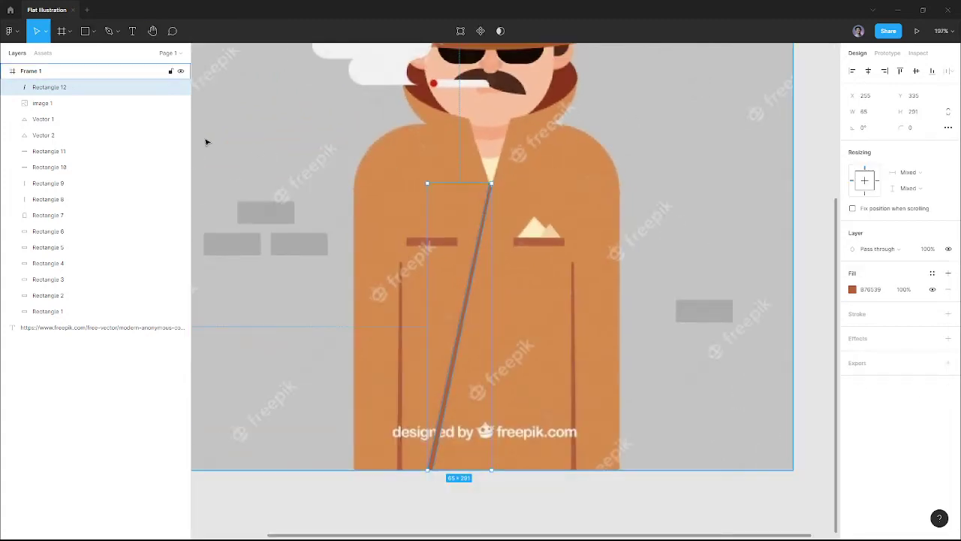
Toggle image 1's visibility repeatedly to check the line, leaving the reference visible.
left_click(180, 104)
left_click(180, 105)
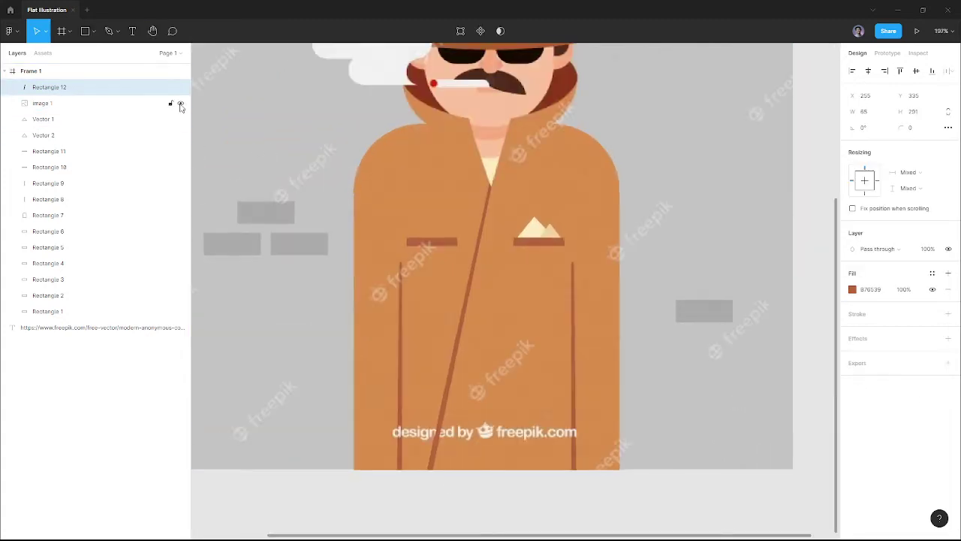
left_click(180, 105)
left_click(180, 105)
left_click(180, 105)
left_click(181, 105)
scroll(450, 228, "up", 4)
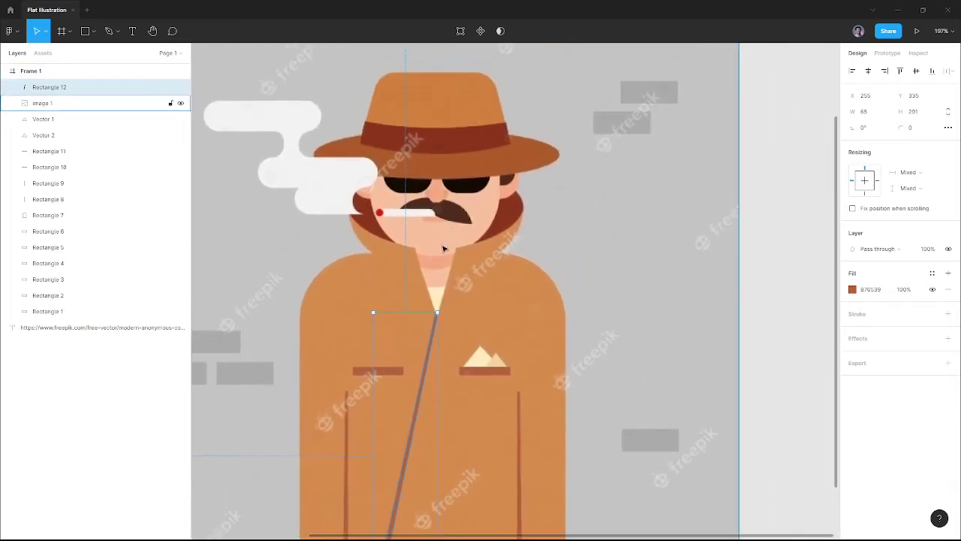
scroll(443, 249, "up", 2)
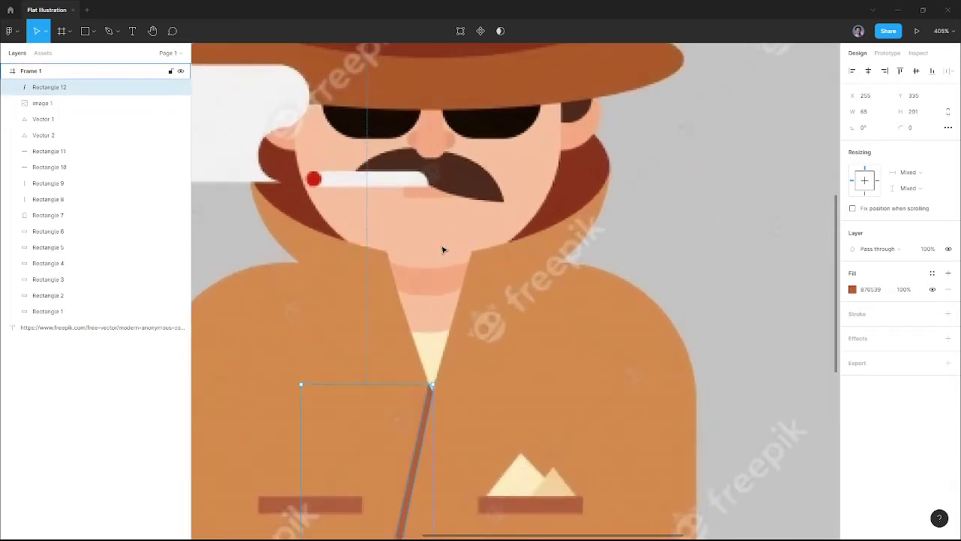
Draw a 58×67 cream FCEDBE rectangle to the right of the neck.
key("r")
mouse_move(380, 253)
left_mouse_down()
mouse_move(469, 387)
mouse_move(463, 382)
left_mouse_up()
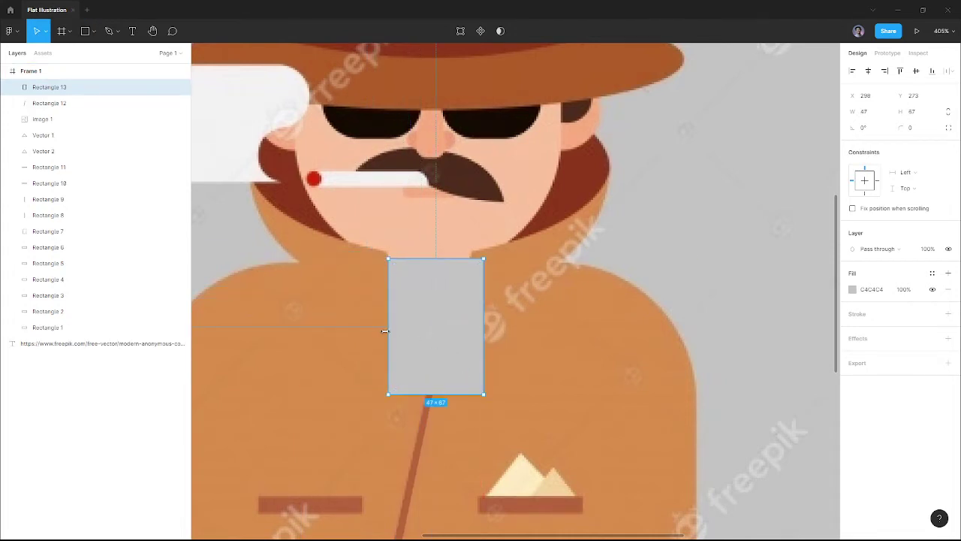
left_click_drag(382, 335, 366, 328)
left_click_drag(443, 313, 554, 320)
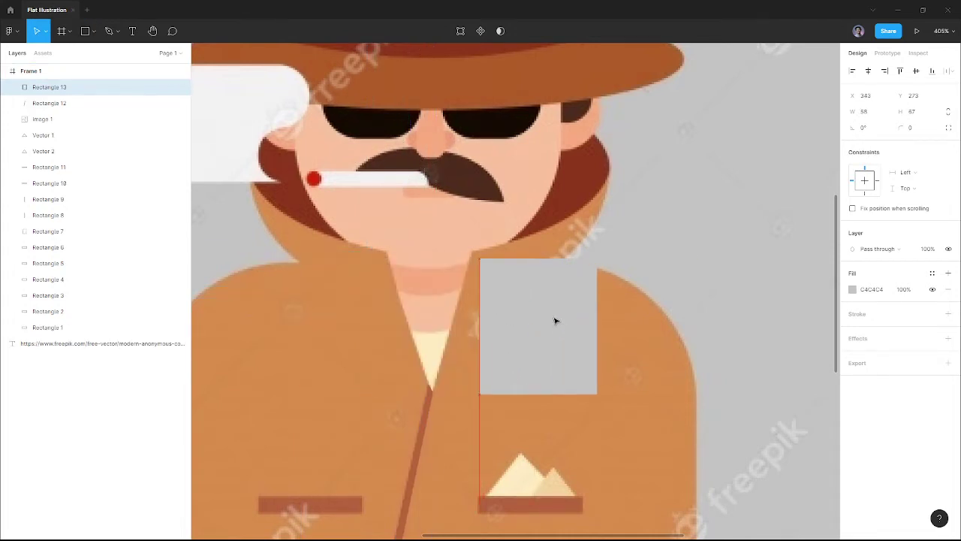
key("i")
left_click(431, 359)
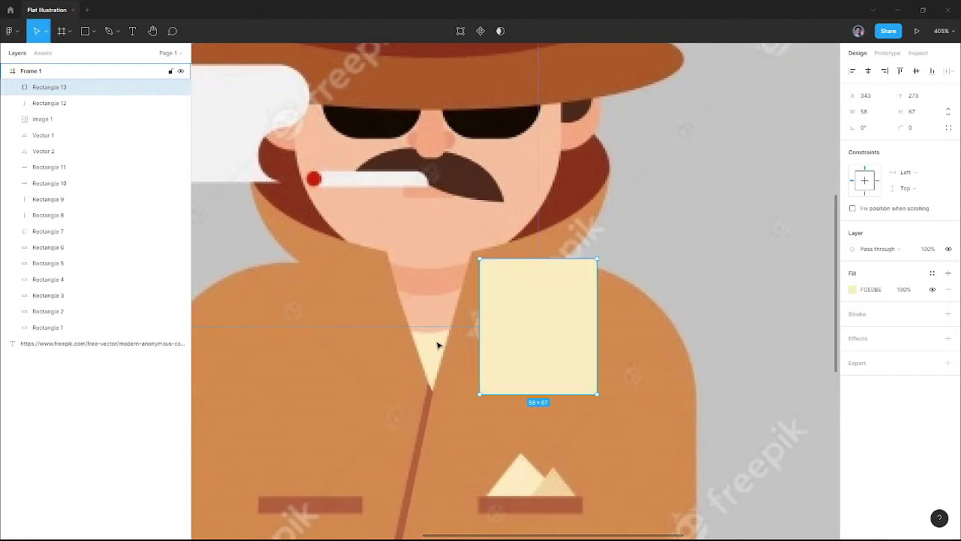
Draw a 62×32 skin-tone F9C29E oval over the neck below the chin.
key("o")
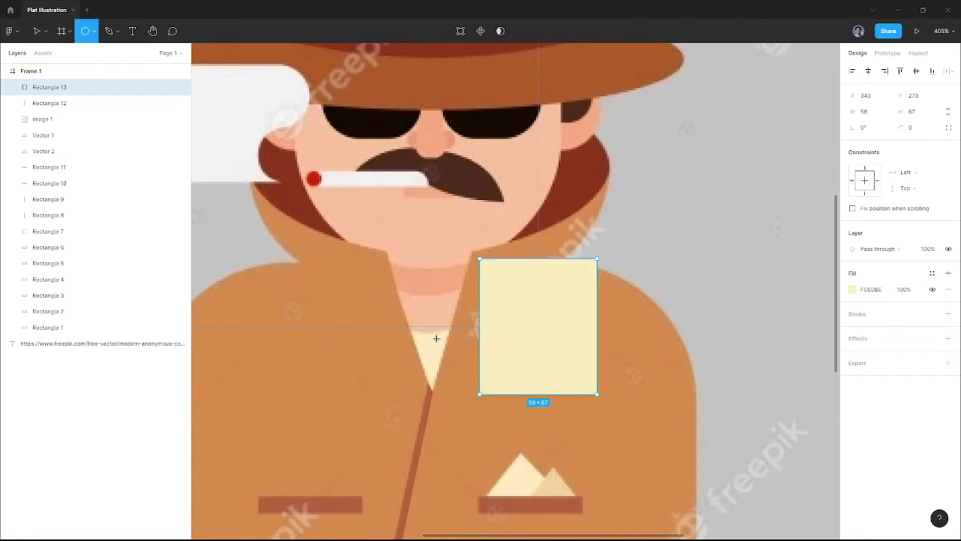
mouse_move(375, 248)
left_mouse_down()
mouse_move(458, 312)
mouse_move(441, 299)
mouse_move(492, 296)
mouse_move(448, 298)
left_mouse_up()
key("i")
left_click(442, 223)
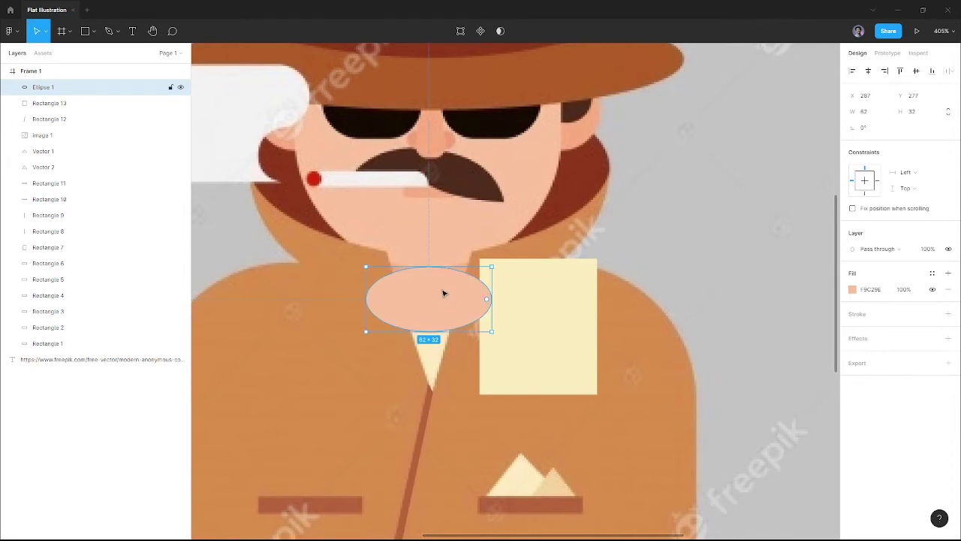
Duplicate the neck oval lower down and fill the copy with darker peach F9A97F.
mouse_move(444, 273)
left_mouse_down()
mouse_move(442, 242)
mouse_move(429, 337)
left_mouse_up()
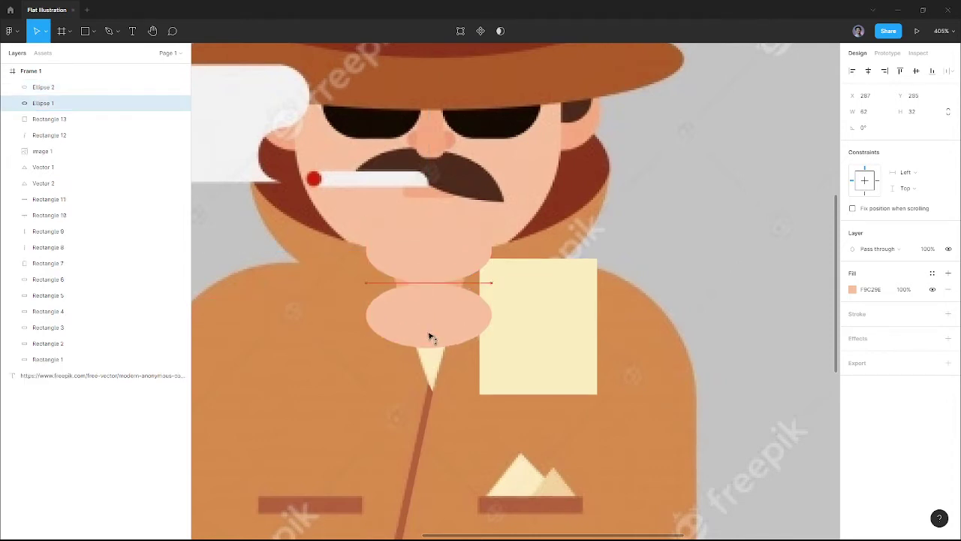
left_click(422, 280, "shift")
left_click(422, 283)
left_click_drag(425, 277, 405, 397)
key("i")
left_click(425, 282)
Set both neck ovals to 20% opacity and move them up onto the neck.
scroll(425, 286, "up", 2)
left_click(407, 447, "shift")
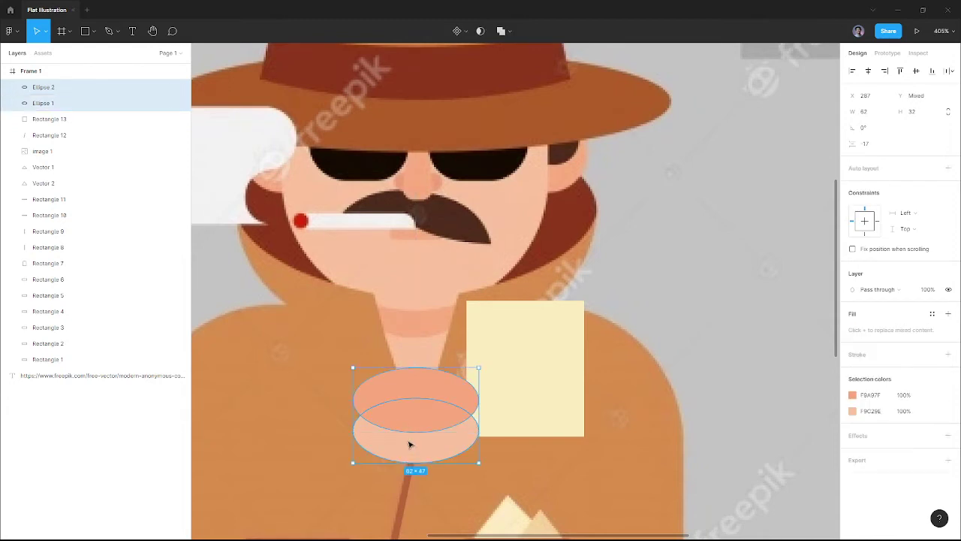
key("2")
left_click_drag(432, 370, 432, 342)
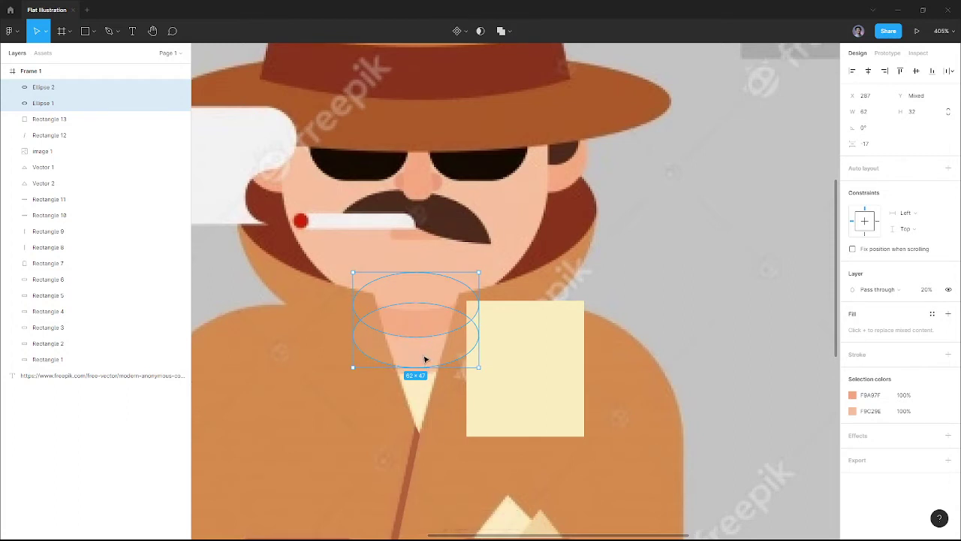
left_click(425, 359)
double_click(425, 361)
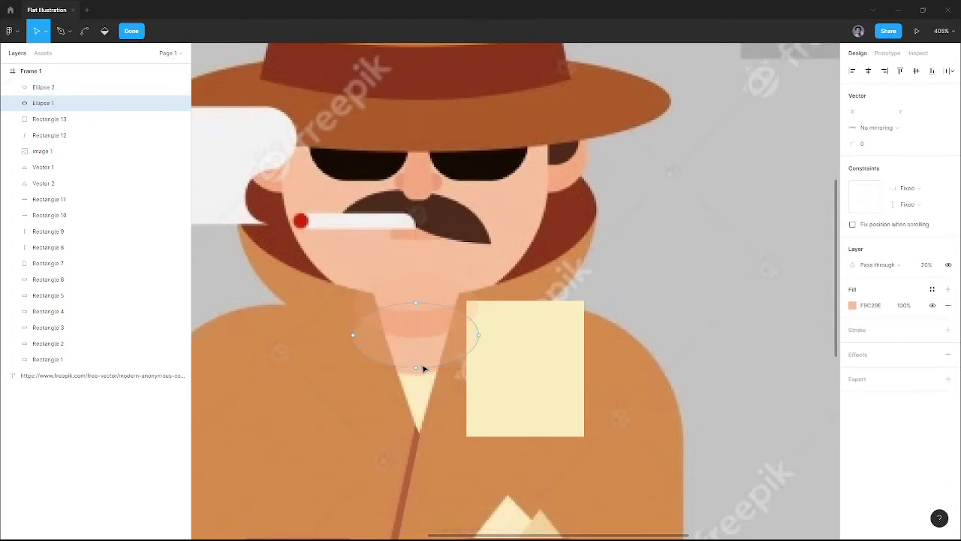
left_click_drag(424, 347, 424, 353)
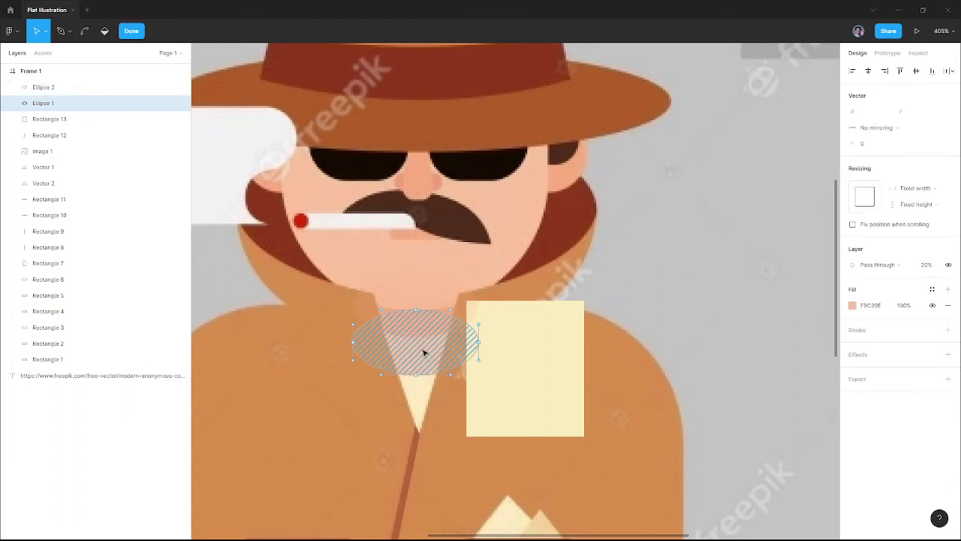
key("Escape")
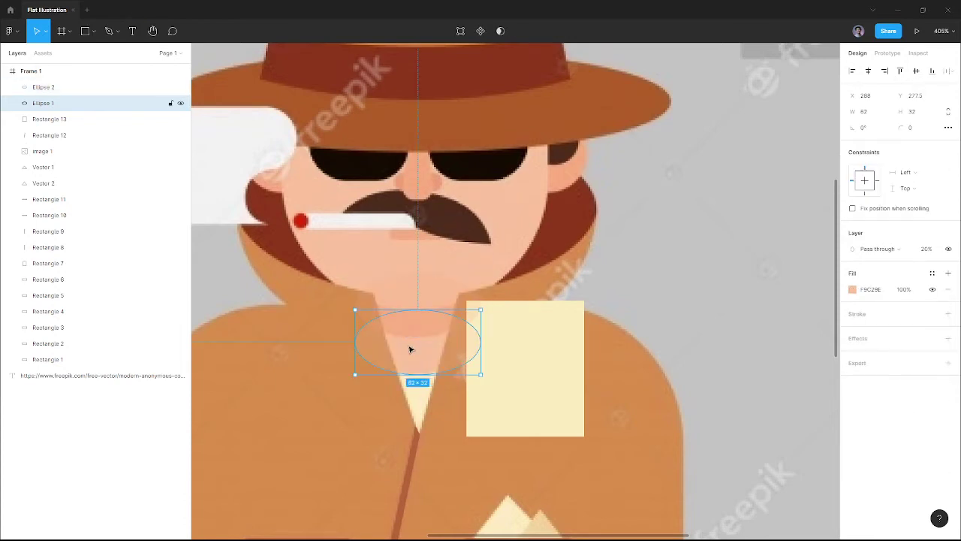
Nudge the cream rectangle slightly to the right.
left_click(412, 293, "shift")
left_click(543, 368)
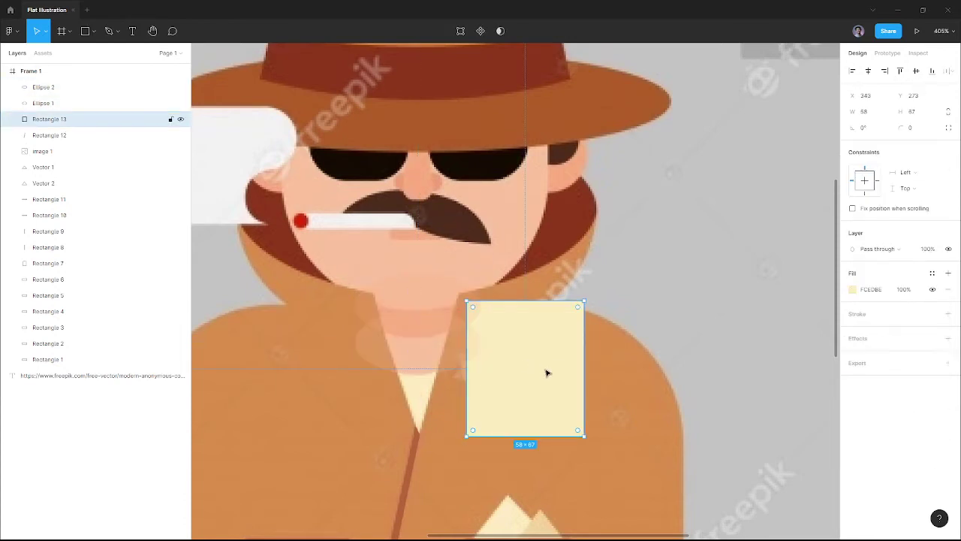
left_click_drag(547, 373, 549, 372)
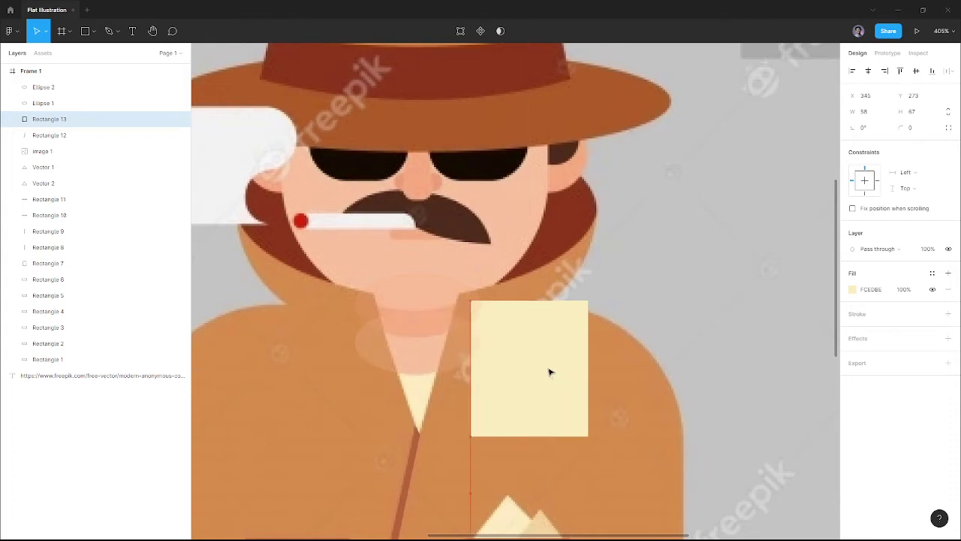
left_click(435, 291)
scroll(417, 316, "up", 1)
Duplicate the upper neck oval into a circle over the face, then widen all three ovals.
left_click(406, 413)
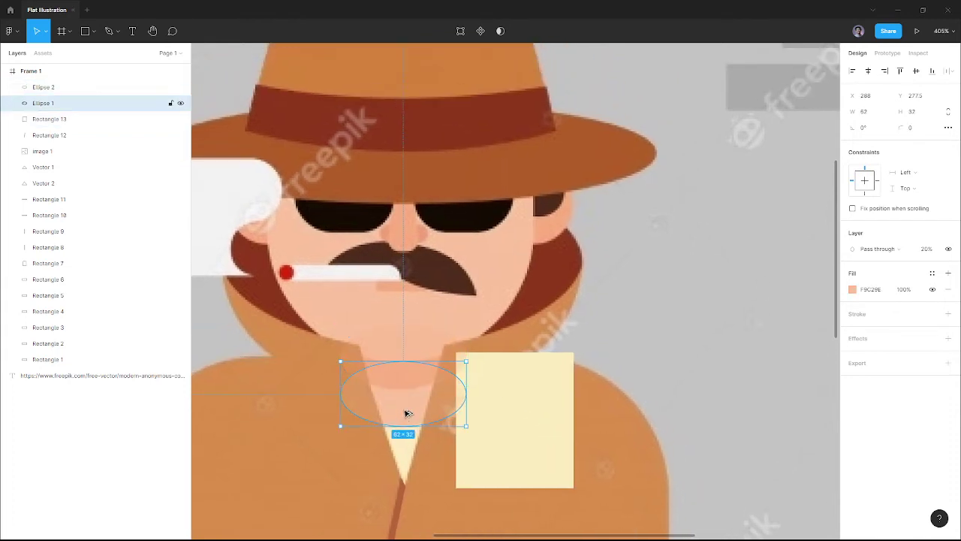
left_click_drag(405, 414, 407, 348)
scroll(391, 384, "up", 1)
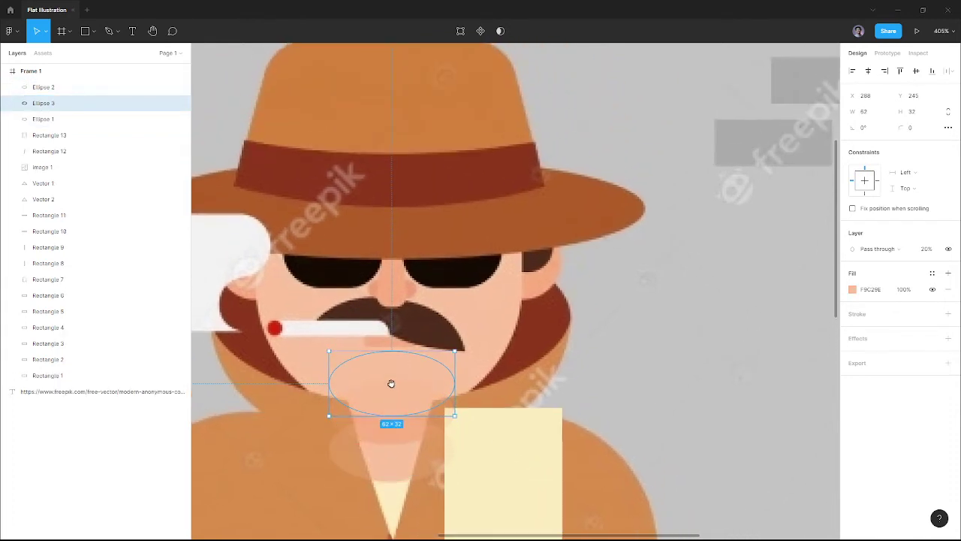
left_click_drag(391, 350, 390, 149)
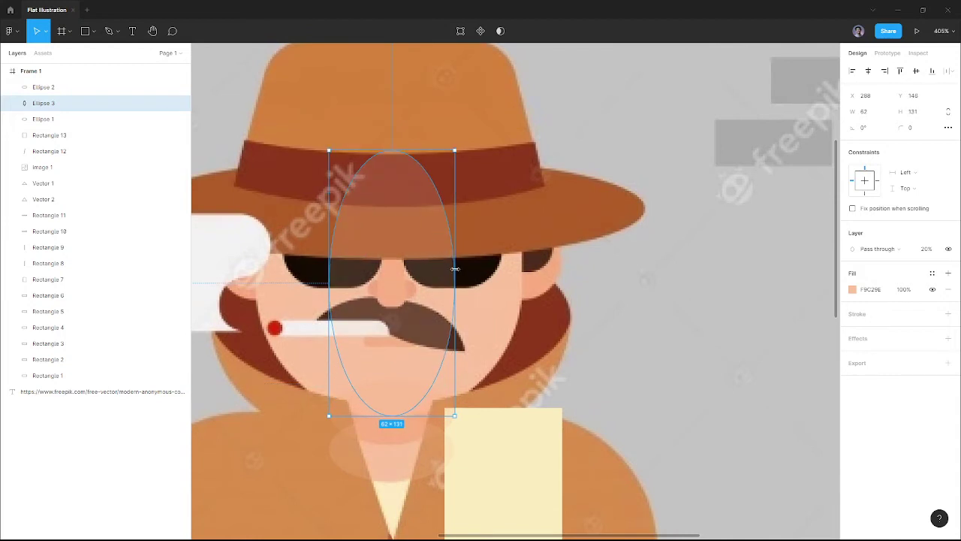
left_click_drag(455, 269, 519, 272)
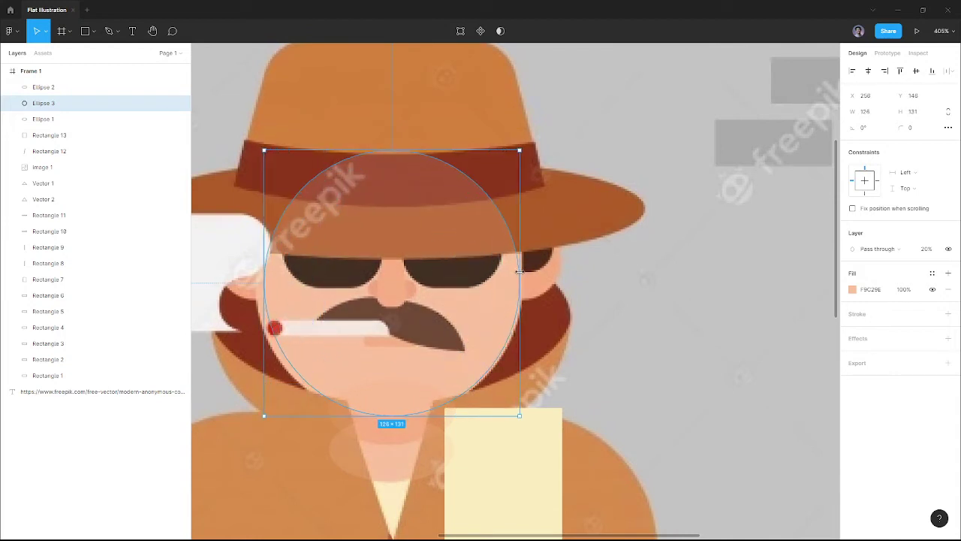
left_click(385, 449, "shift")
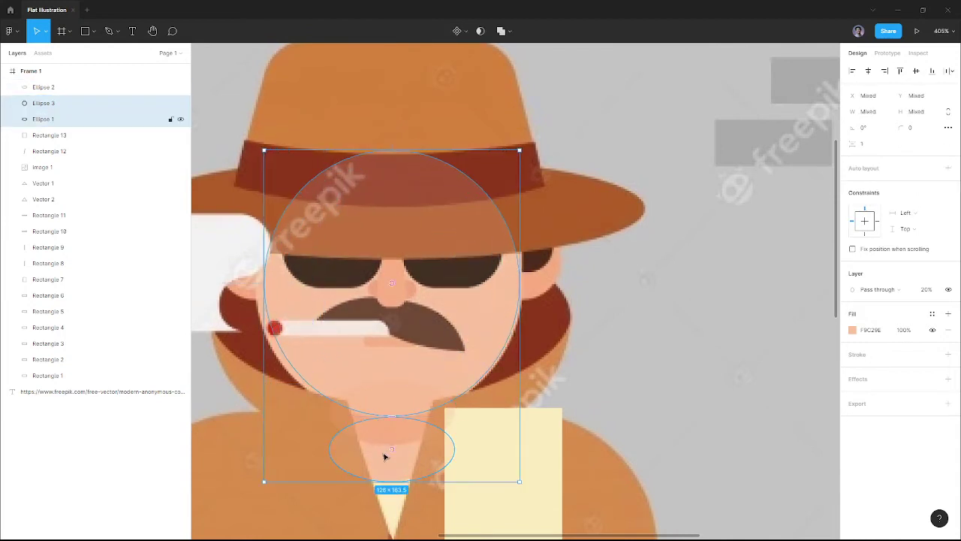
left_click(341, 415, "shift")
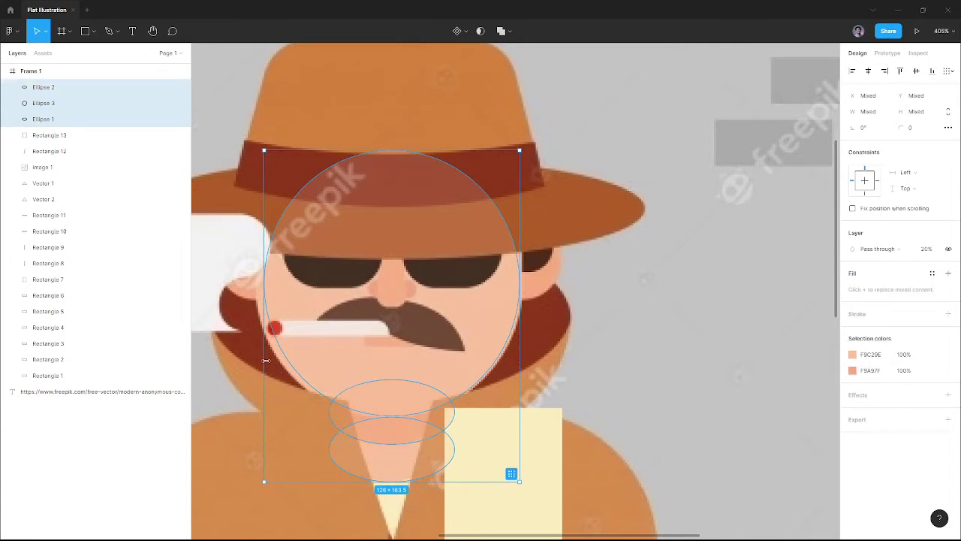
left_click_drag(266, 360, 257, 360)
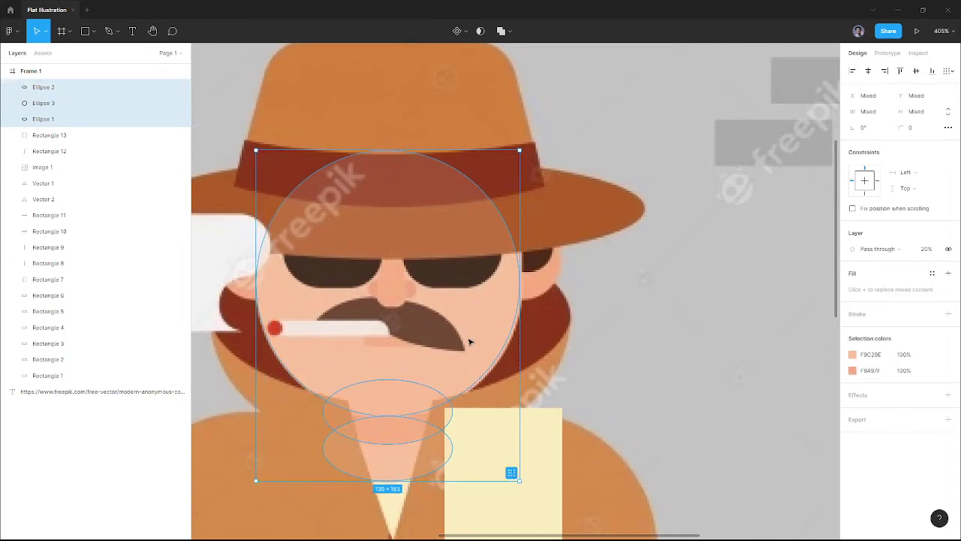
left_click_drag(519, 333, 522, 333)
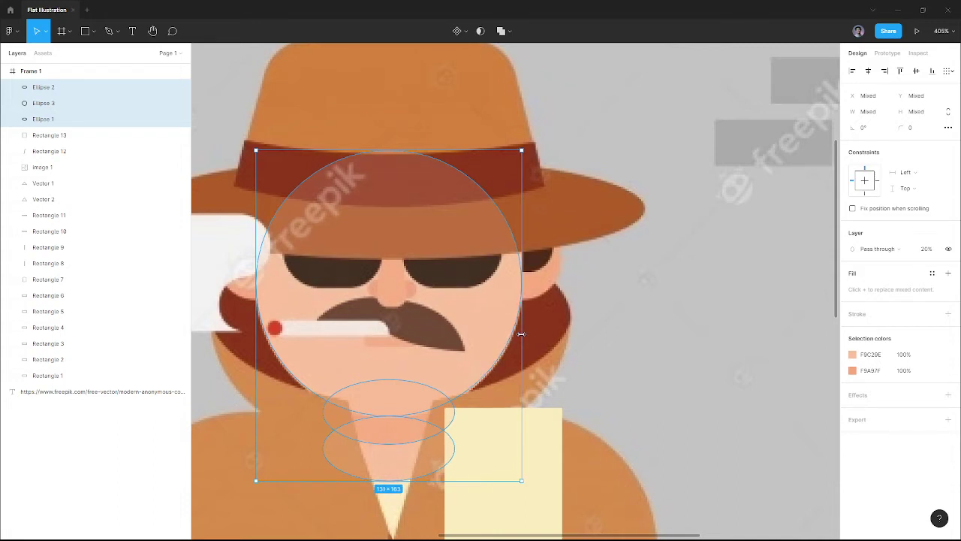
scroll(472, 313, "up", 3)
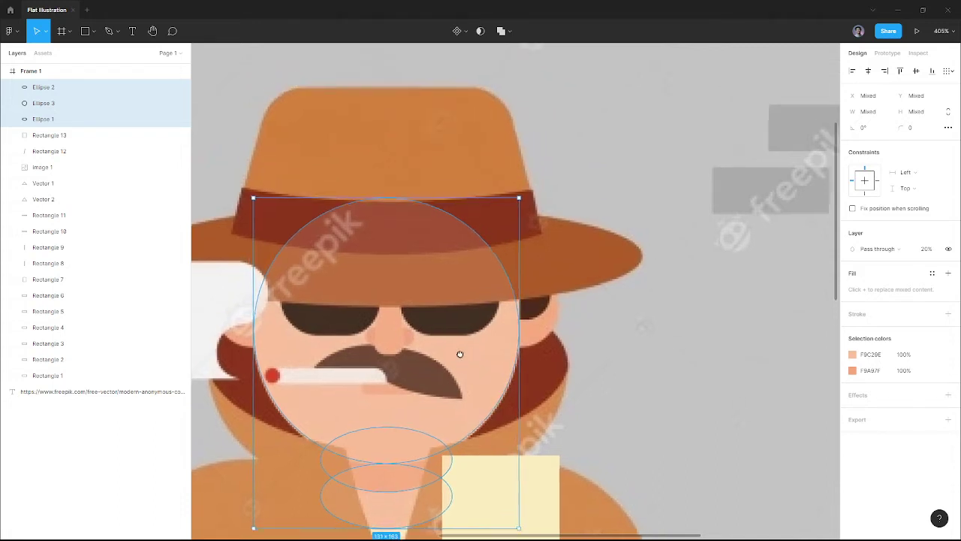
Flatten the top of the face circle so it sits under the hat brim.
left_click(462, 359)
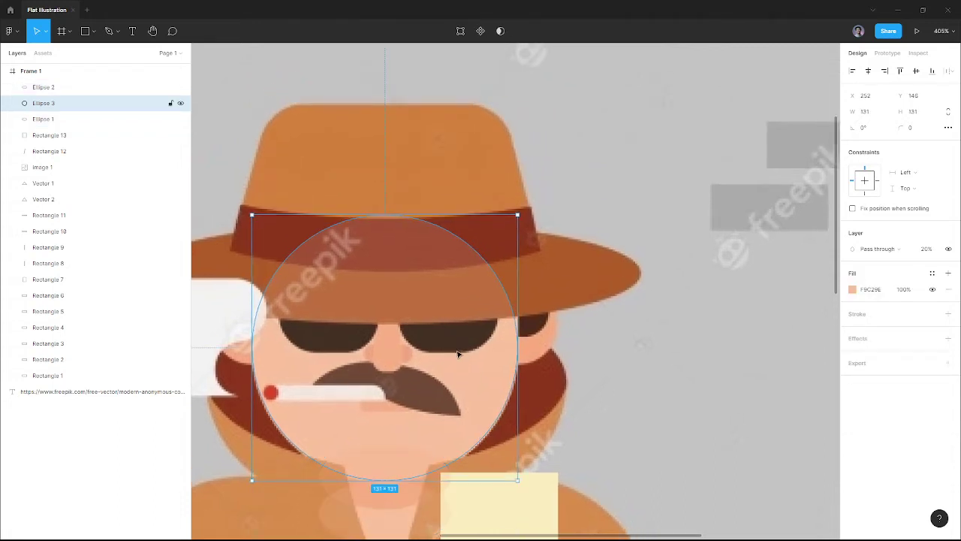
double_click(458, 354)
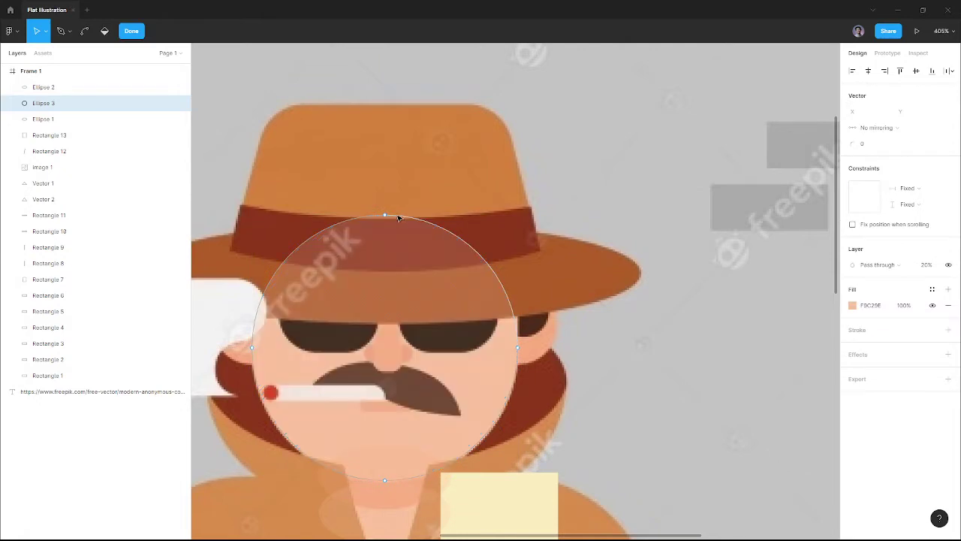
left_click_drag(384, 215, 384, 305)
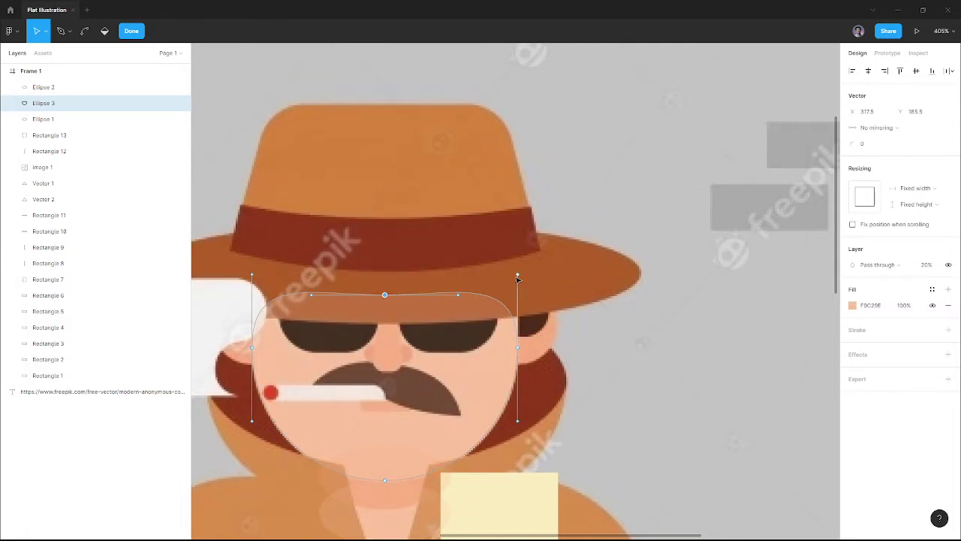
key("Escape")
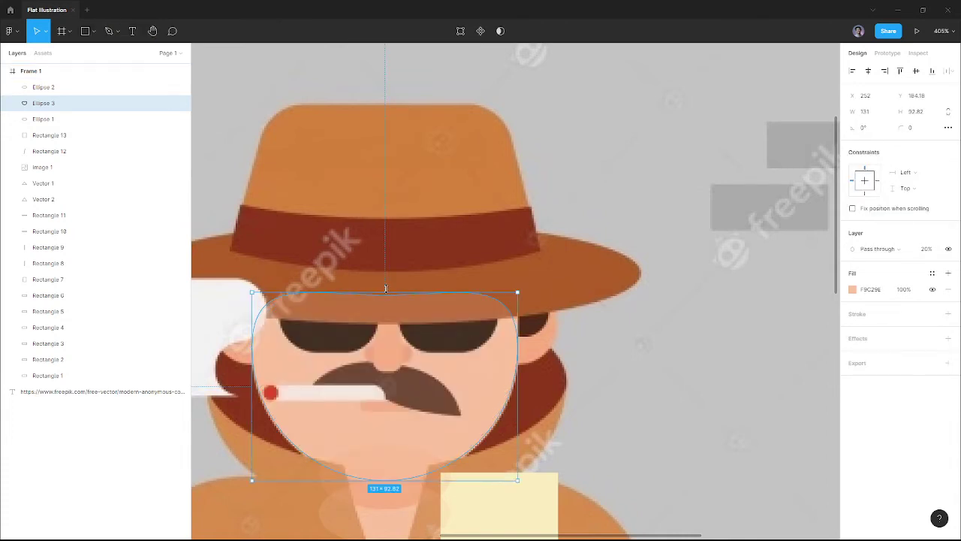
left_click_drag(387, 291, 386, 251)
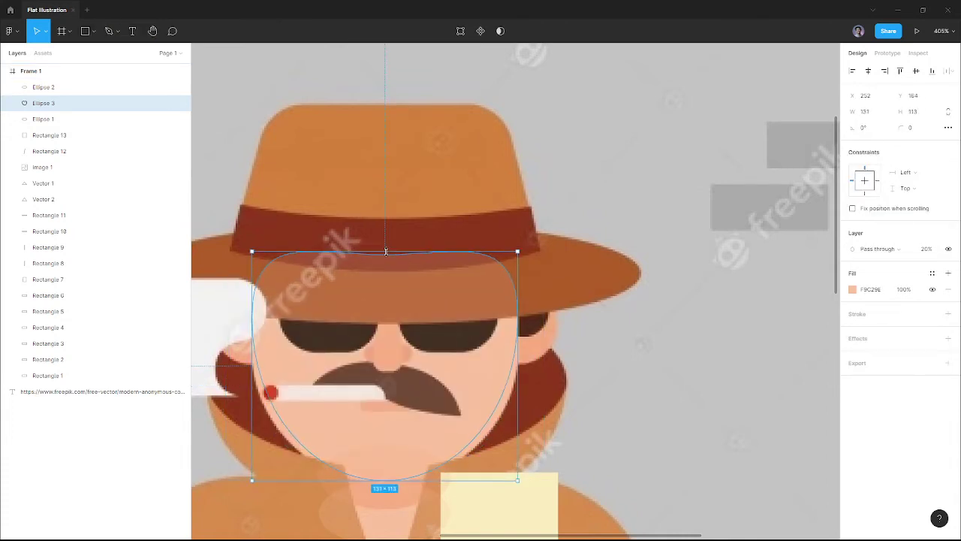
Lower the face shape's right anchor point, making it 131×92.82.
double_click(455, 410)
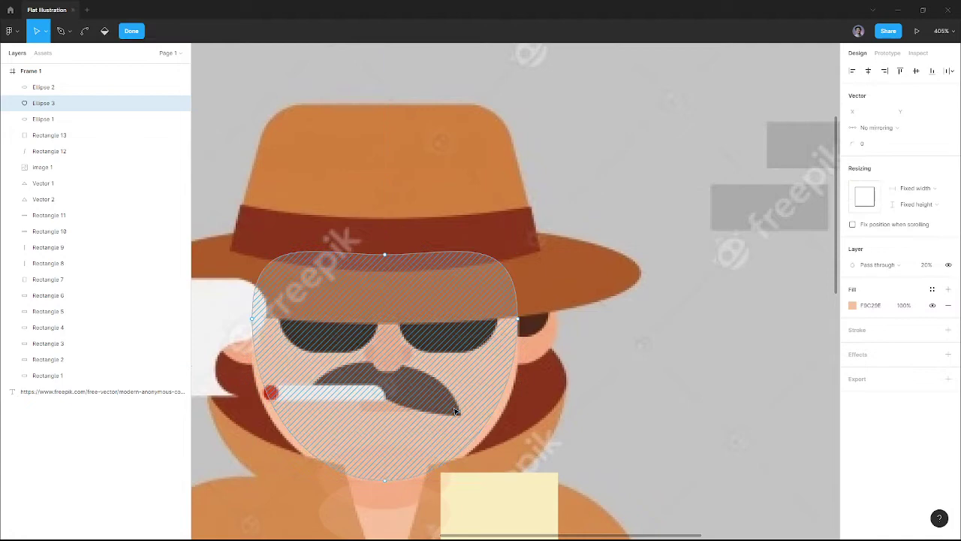
left_click(517, 320)
mouse_move(518, 392)
left_mouse_down()
mouse_move(523, 434)
mouse_move(517, 407)
left_mouse_up()
key("ctrl")
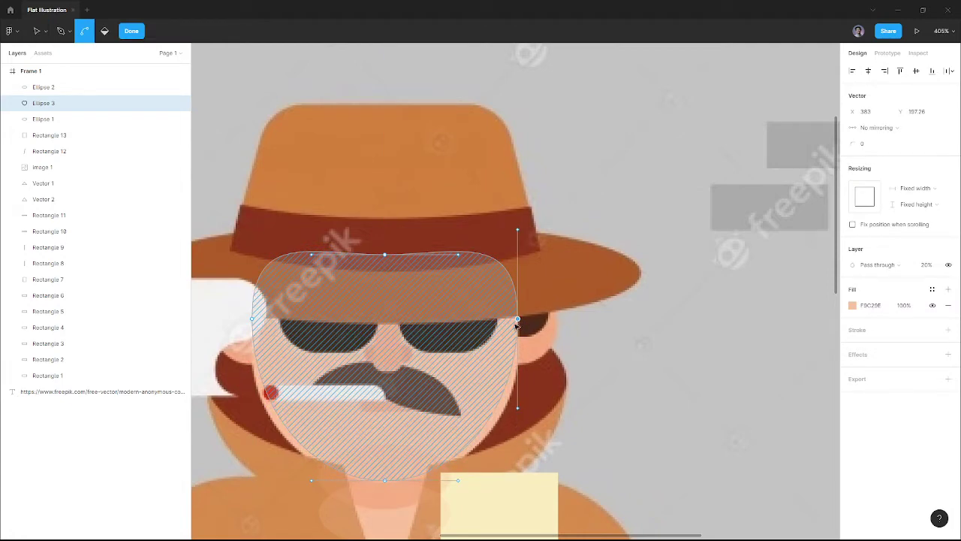
left_click_drag(517, 322, 518, 348)
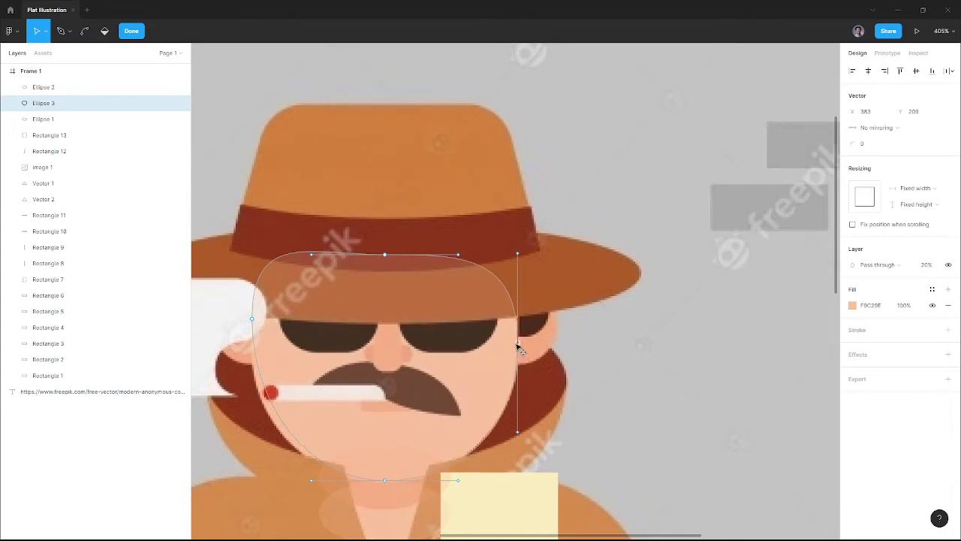
key("Escape")
key("Escape")
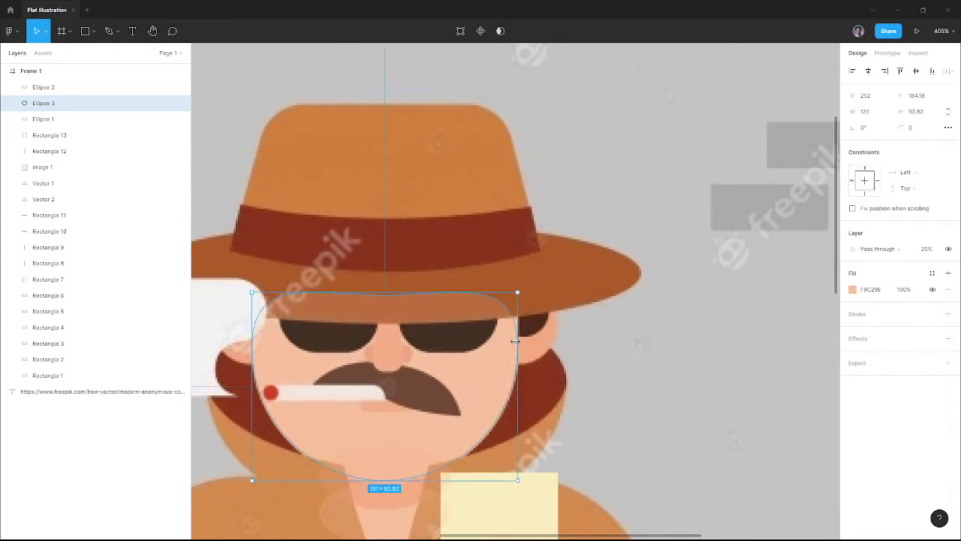
Draw a thin 58×5 grey bar across the sunglasses.
double_click(385, 323)
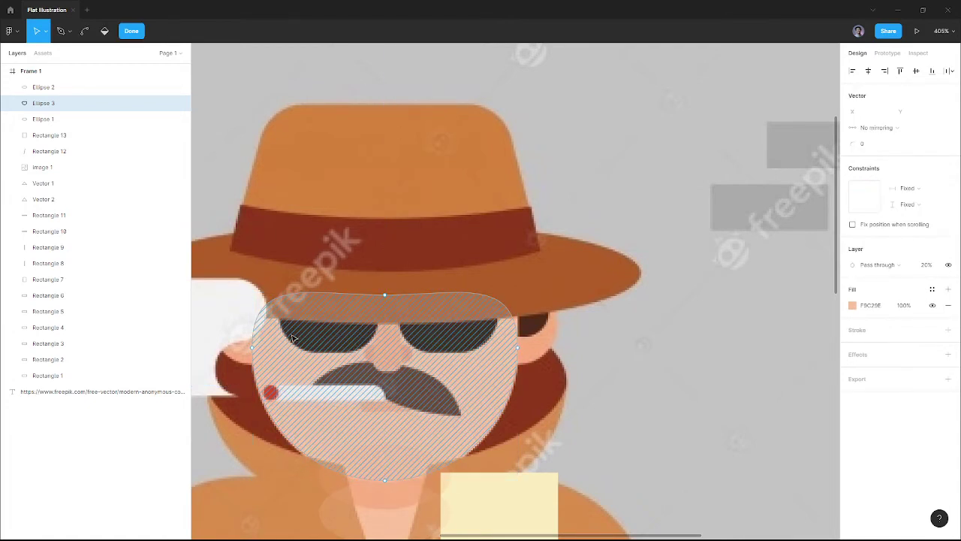
key("Escape")
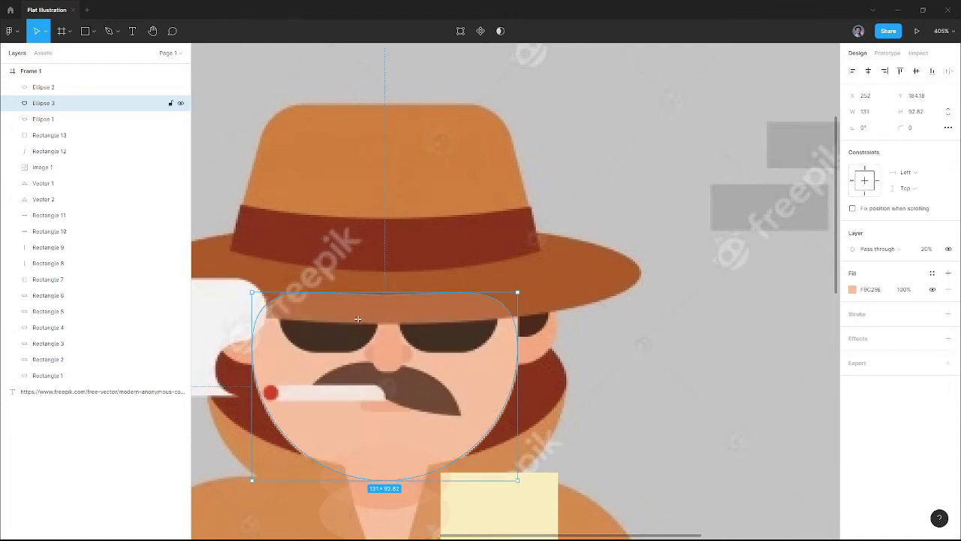
key("r")
left_click_drag(344, 328, 457, 338)
Shift the thin bar right and make the face shape 100% opaque.
left_click_drag(398, 334, 440, 334)
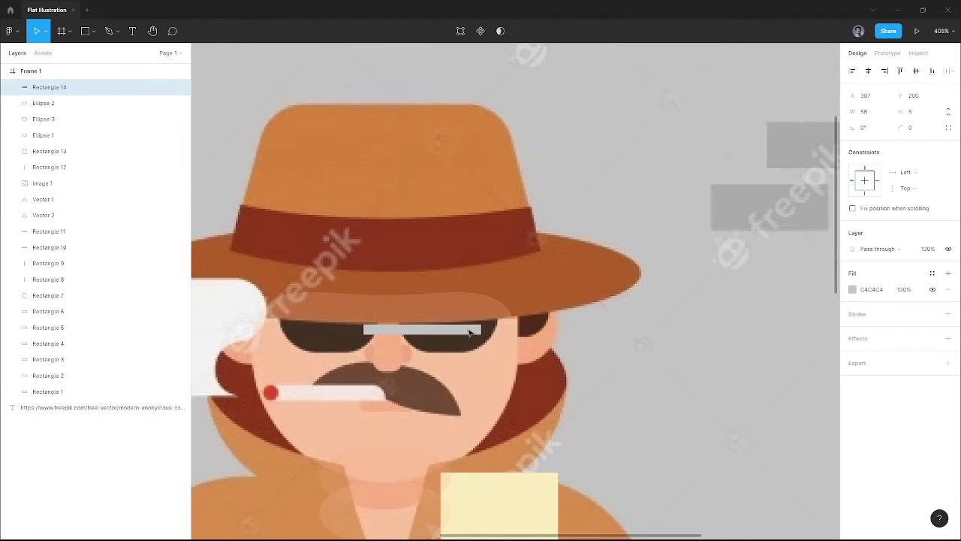
left_click(458, 389)
key("o")
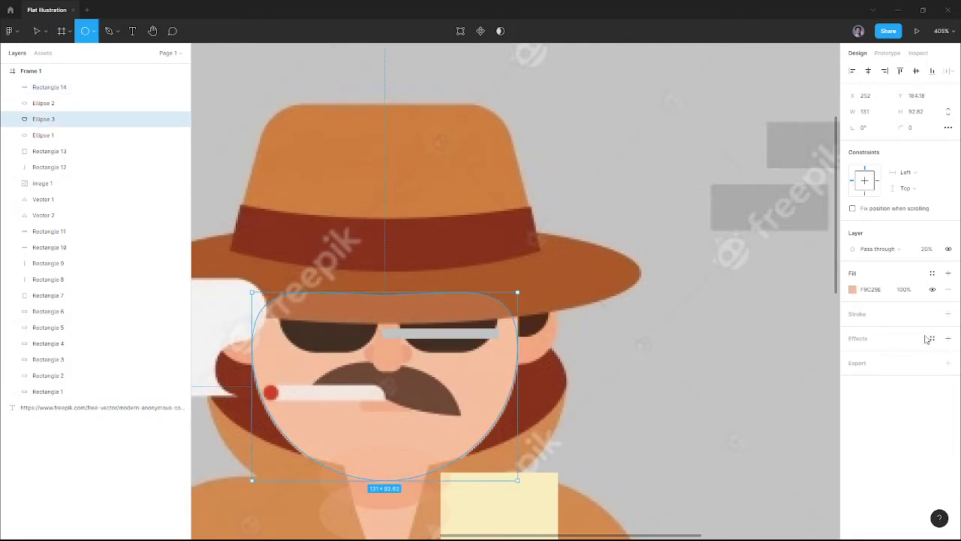
key("Escape")
key("Escape")
left_click(491, 377)
key("0")
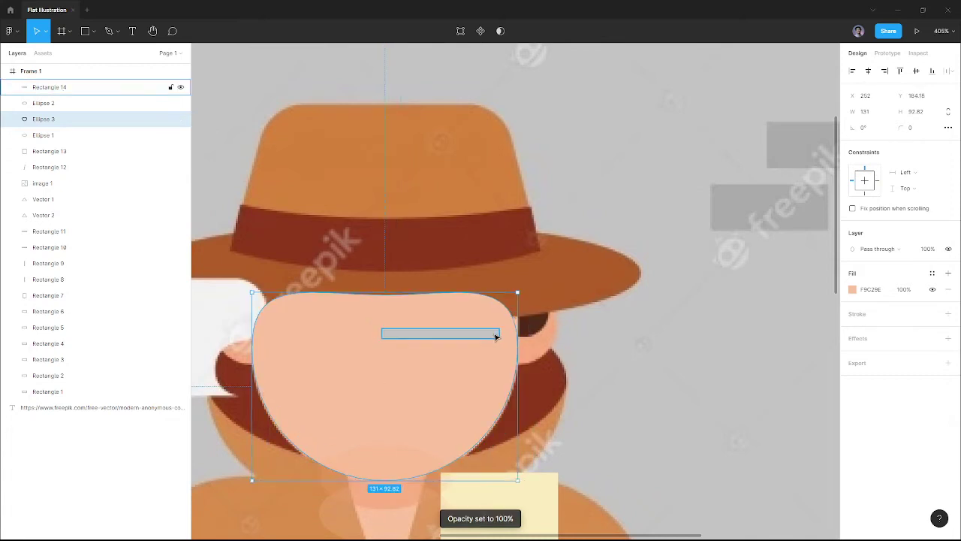
Stretch the bar to 131×28 to square off the face's top.
double_click(497, 355)
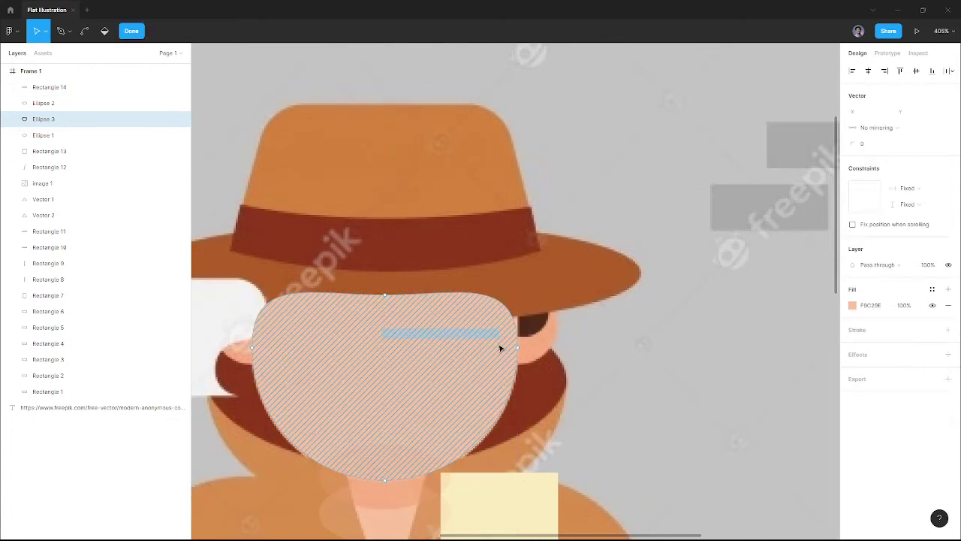
left_click(494, 336)
double_click(499, 336)
key("Escape")
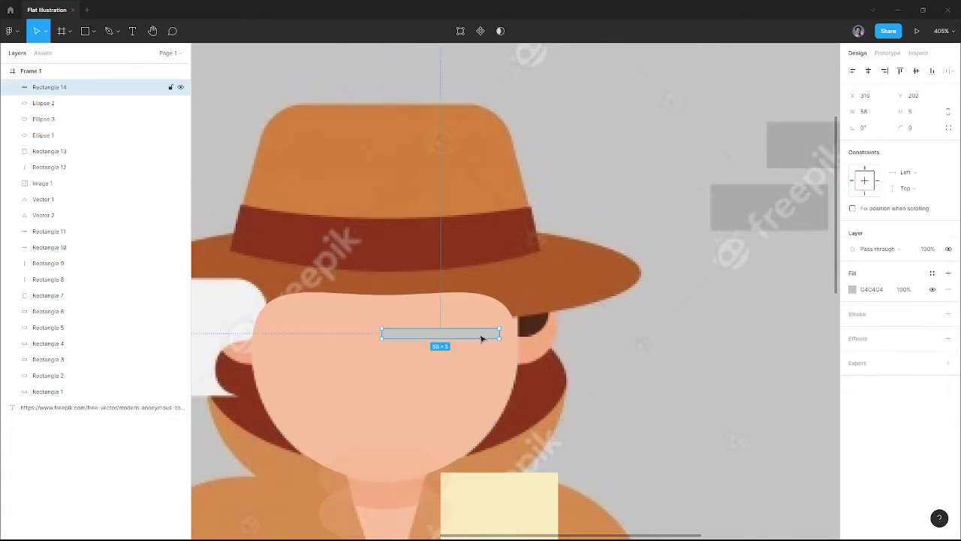
left_click_drag(480, 336, 502, 345)
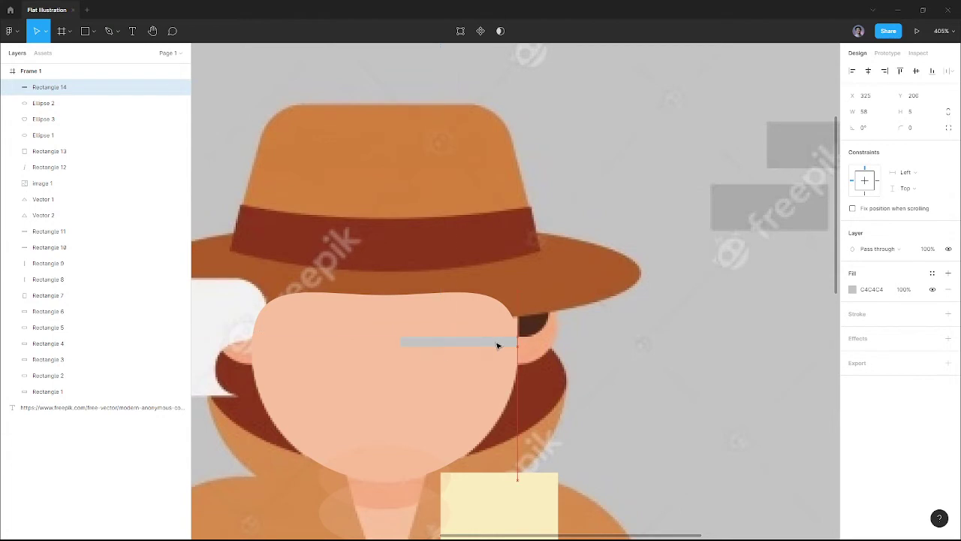
left_click(493, 365)
double_click(494, 364)
key("Escape")
left_click(494, 343)
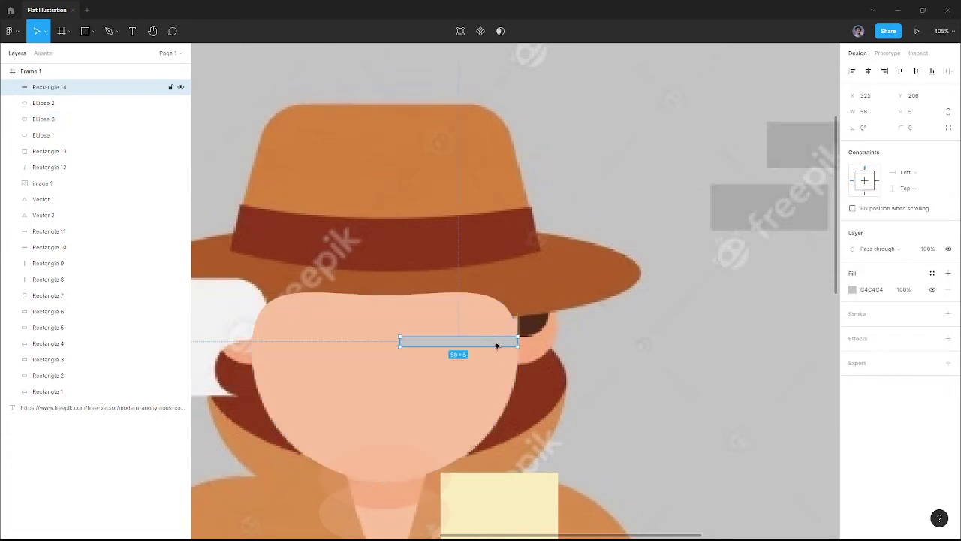
left_click_drag(398, 333, 253, 287)
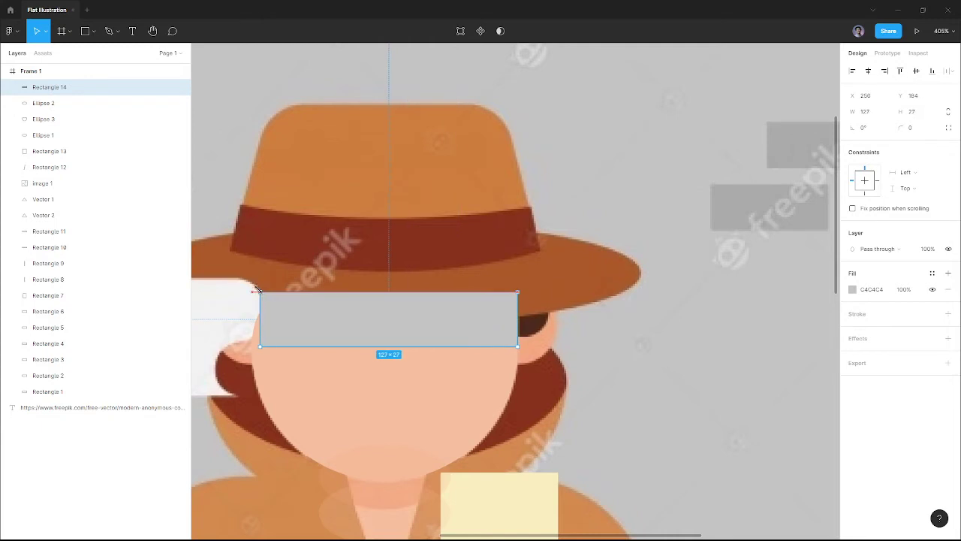
Draw a grey 37×44 oval at the face's right ear.
left_click(405, 402)
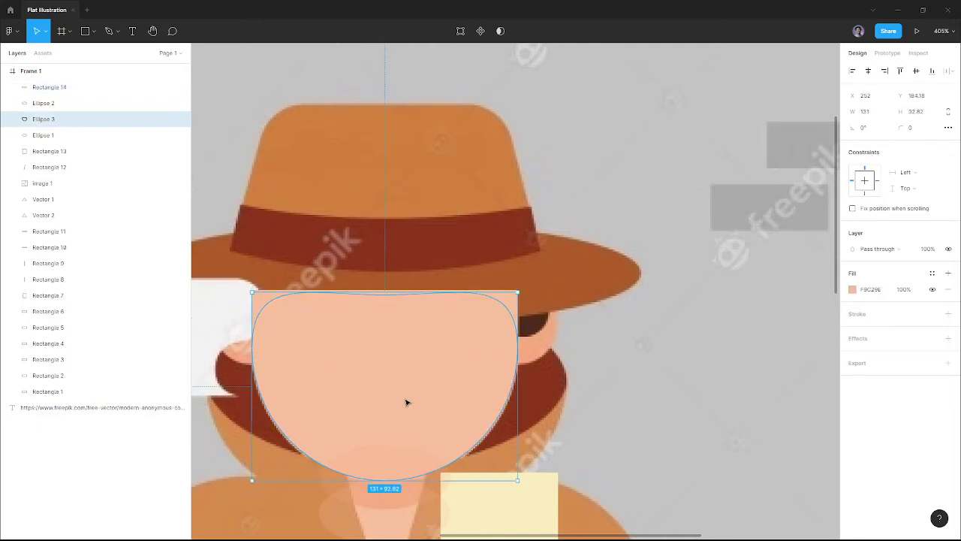
left_click(481, 301, "shift")
scroll(480, 300, "down", 5)
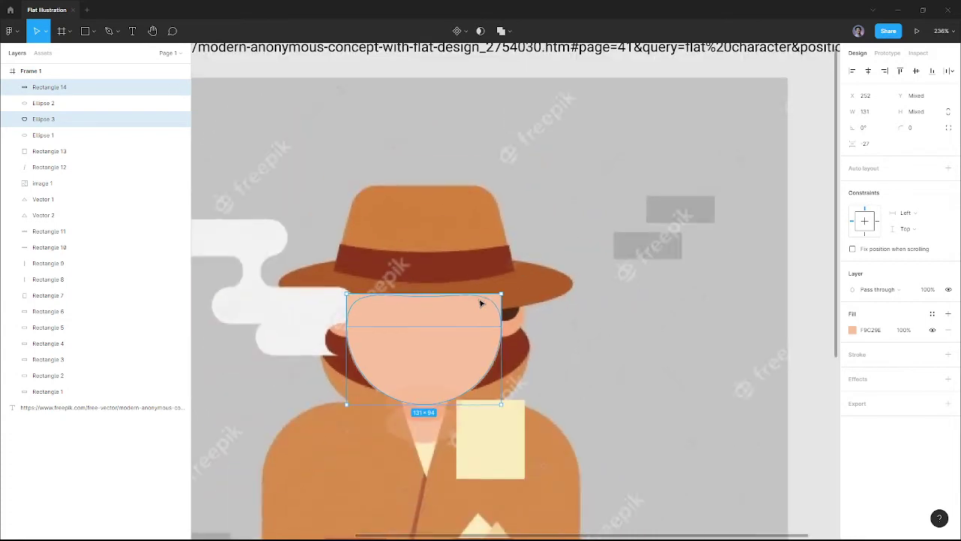
scroll(481, 300, "up", 2)
scroll(481, 301, "up", 3)
left_click_drag(509, 324, 476, 334)
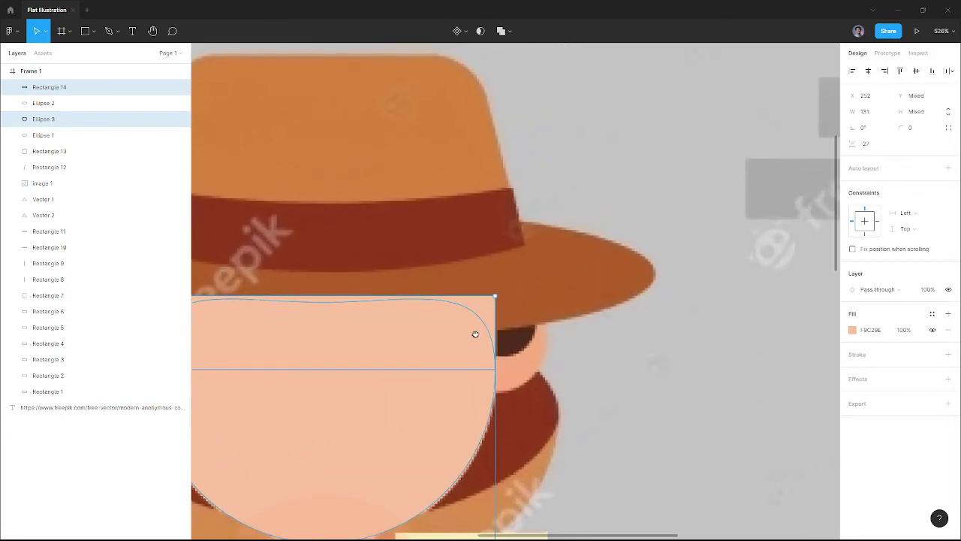
key("o")
left_click_drag(470, 272, 568, 387)
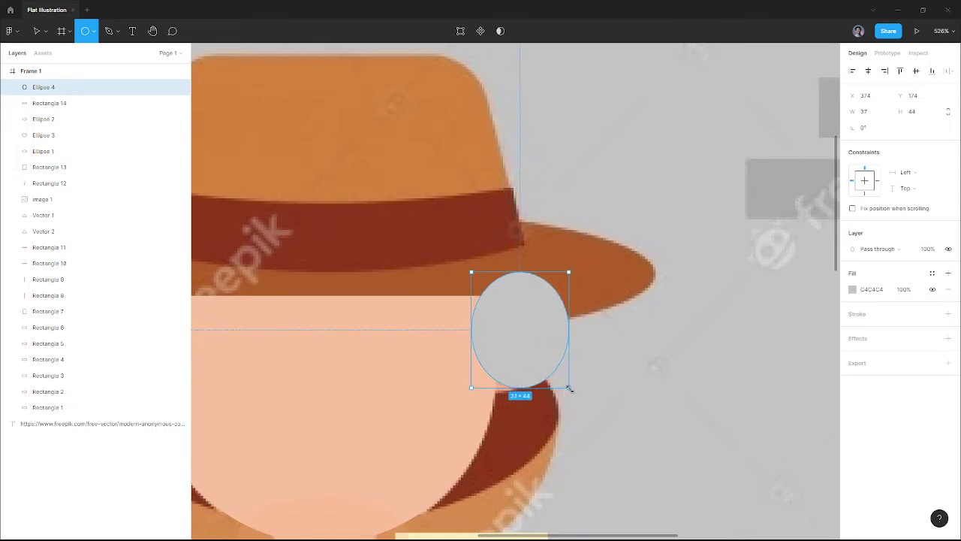
Colour the ear oval peach and add a 30×37 dark-brown sideburn oval over it.
mouse_move(518, 342)
left_mouse_down()
mouse_move(451, 353)
mouse_move(497, 340)
mouse_move(613, 342)
mouse_move(506, 310)
left_mouse_up()
key("i")
left_click(467, 356)
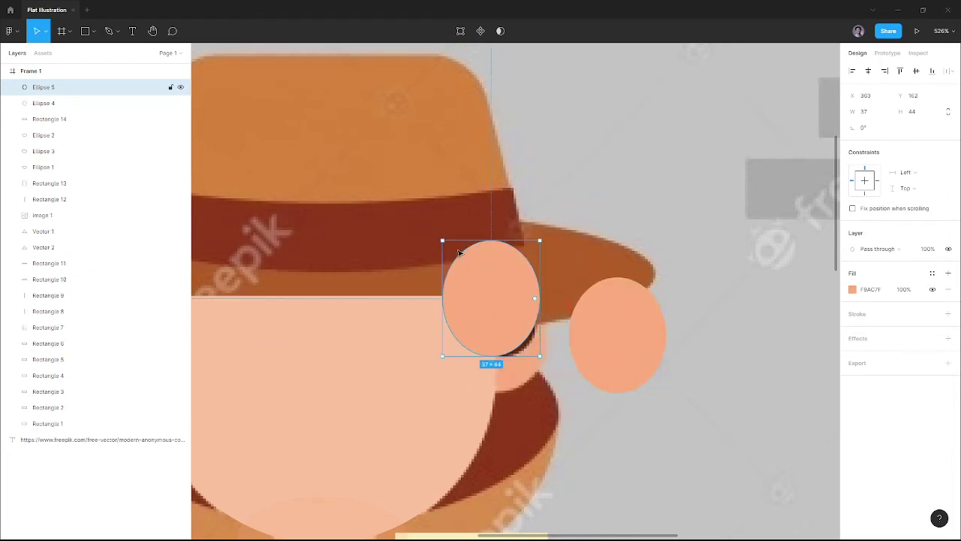
mouse_move(443, 240)
left_mouse_down()
mouse_move(471, 252)
mouse_move(455, 258)
left_mouse_up()
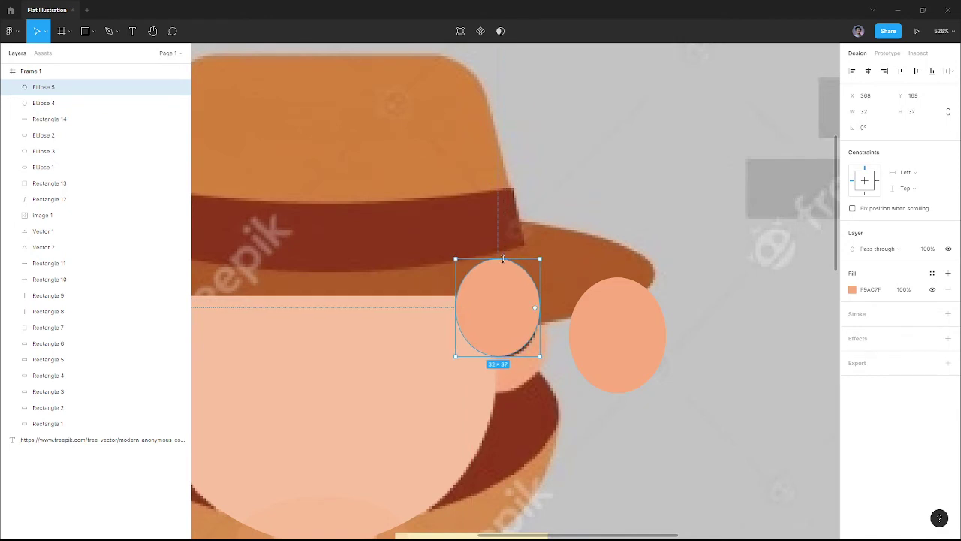
mouse_move(540, 270)
left_mouse_down()
mouse_move(528, 291)
mouse_move(610, 304)
mouse_move(502, 311)
left_mouse_up()
key("i")
left_click(542, 318)
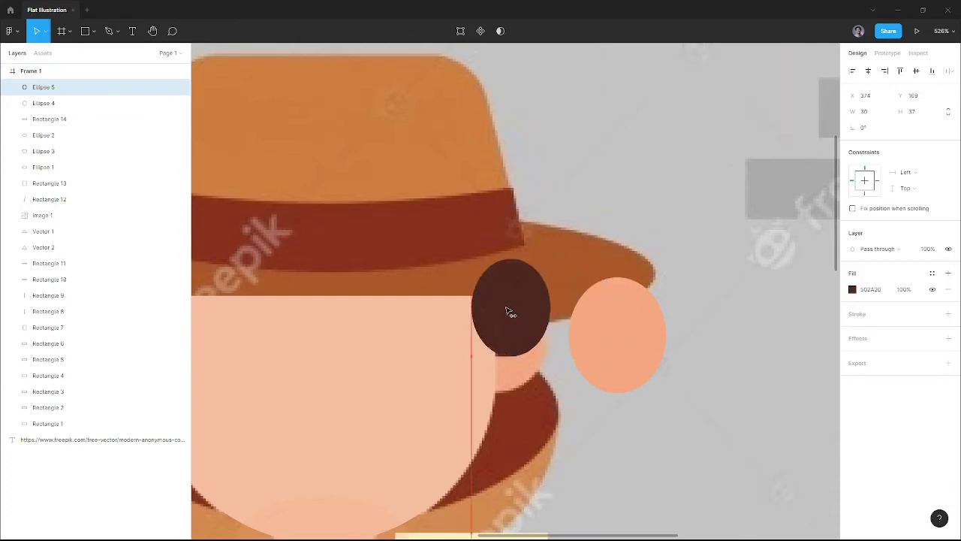
left_click_drag(639, 331, 521, 334)
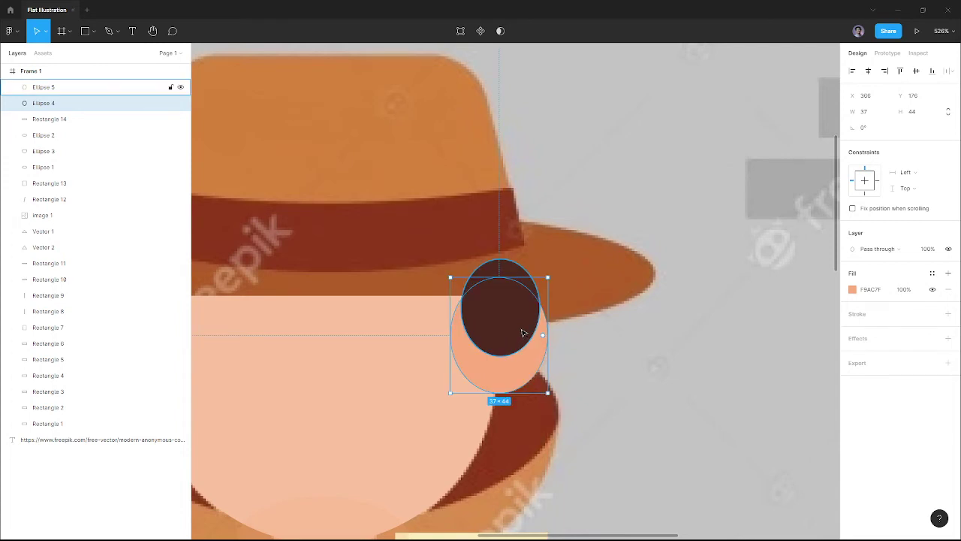
Group the face and top band as Group 1 and bring it in front of the ear.
left_click(443, 315)
left_click(439, 329, "shift")
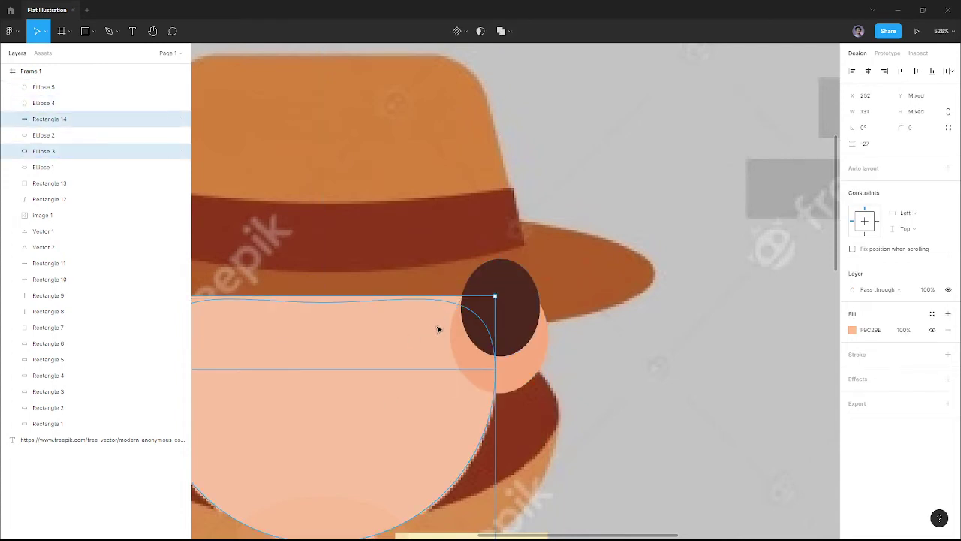
key("ctrl+g")
key("ctrl+alt+bracketright")
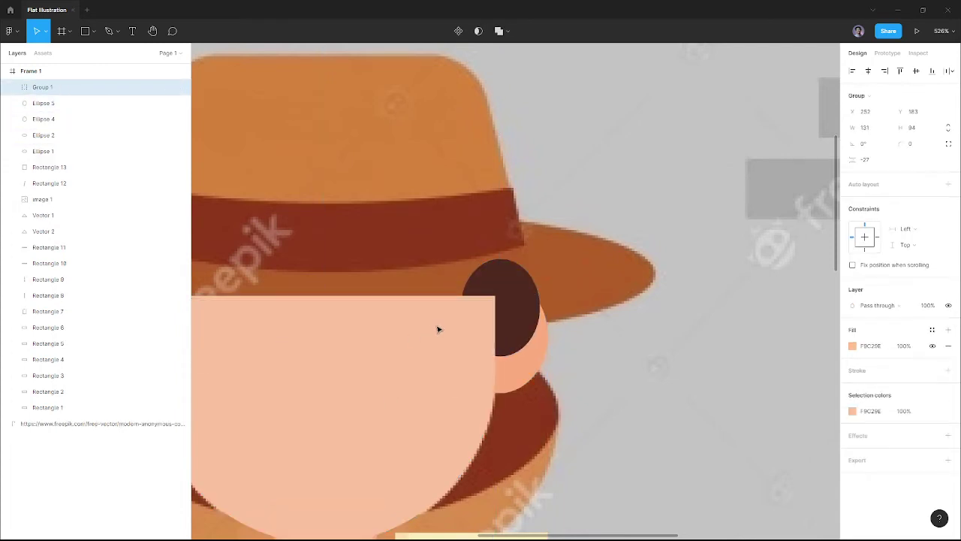
scroll(448, 328, "down", 2)
Duplicate the ear and sideburn, flip them horizontally, and place them on the face's left edge.
left_click(567, 331)
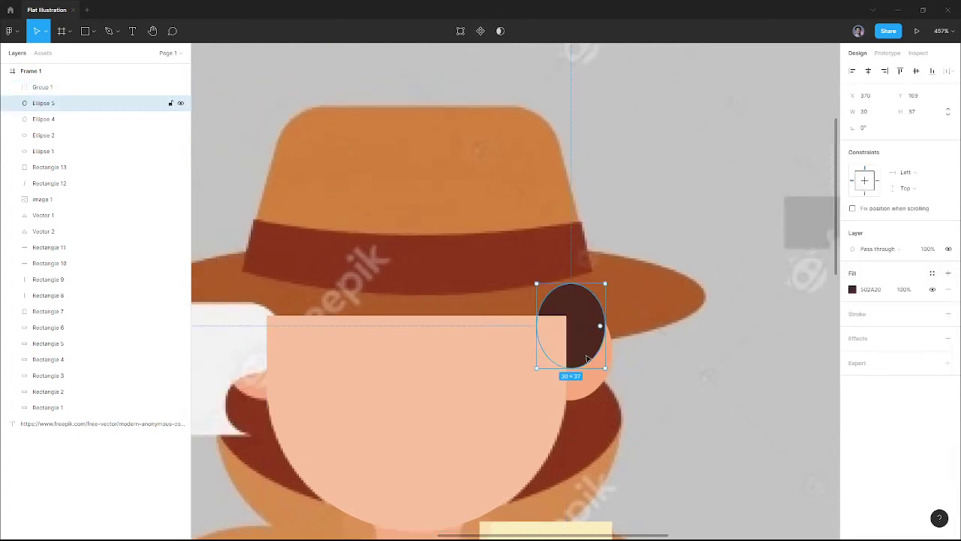
left_click(593, 372, "shift")
left_click_drag(597, 370, 447, 370)
right_click(446, 369)
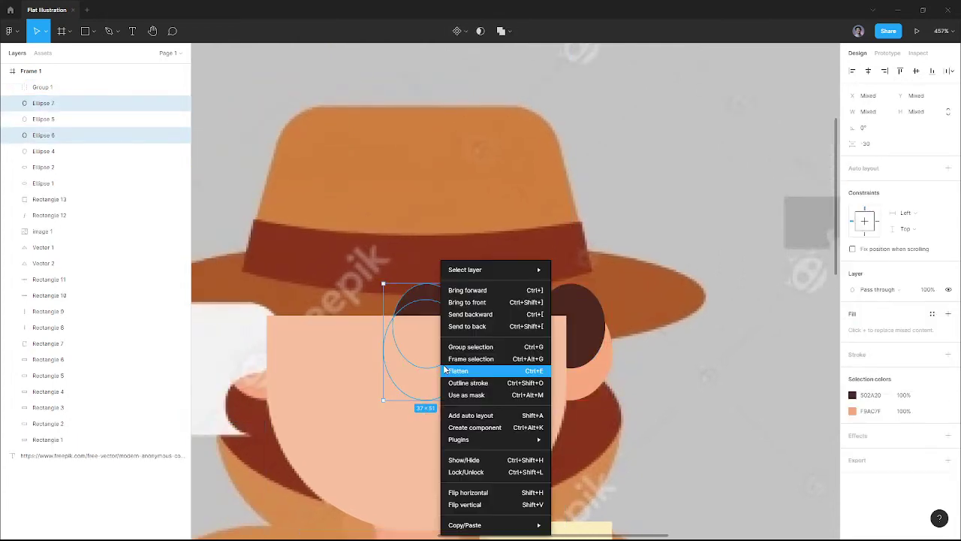
left_click(468, 493)
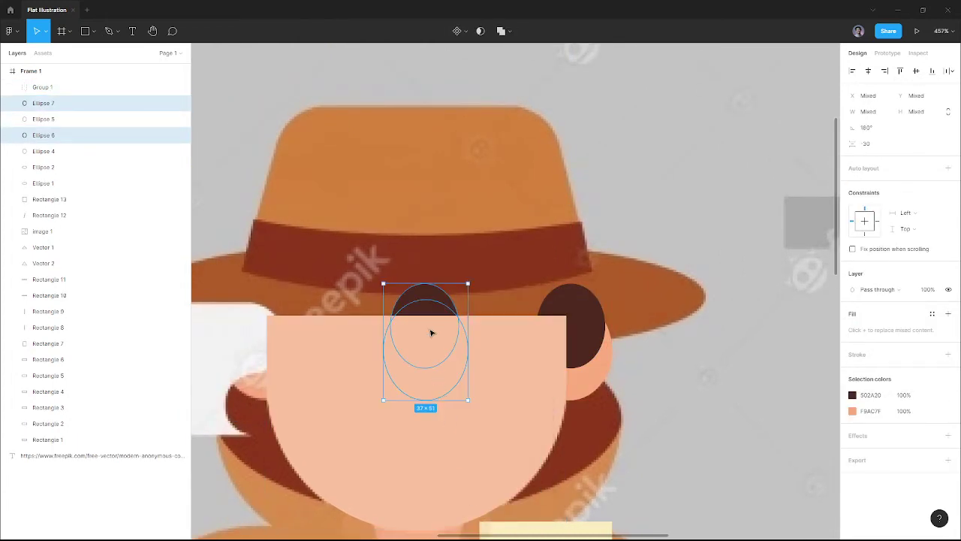
left_click_drag(431, 333, 271, 330)
scroll(461, 286, "down", 2)
scroll(461, 286, "up", 2)
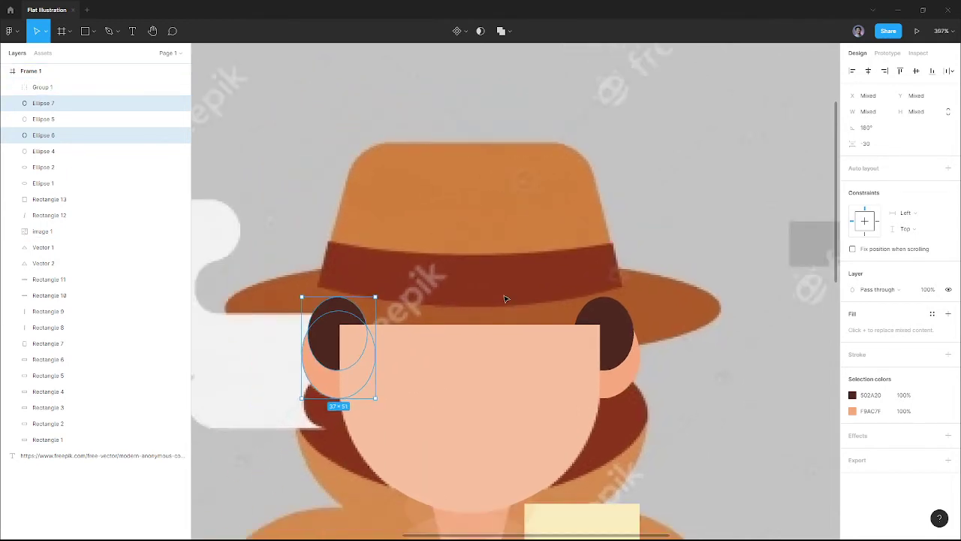
Draw a grey 62×20 oval over the hat's right brim.
key("r")
left_click_drag(499, 233, 657, 287)
key("ctrl+z")
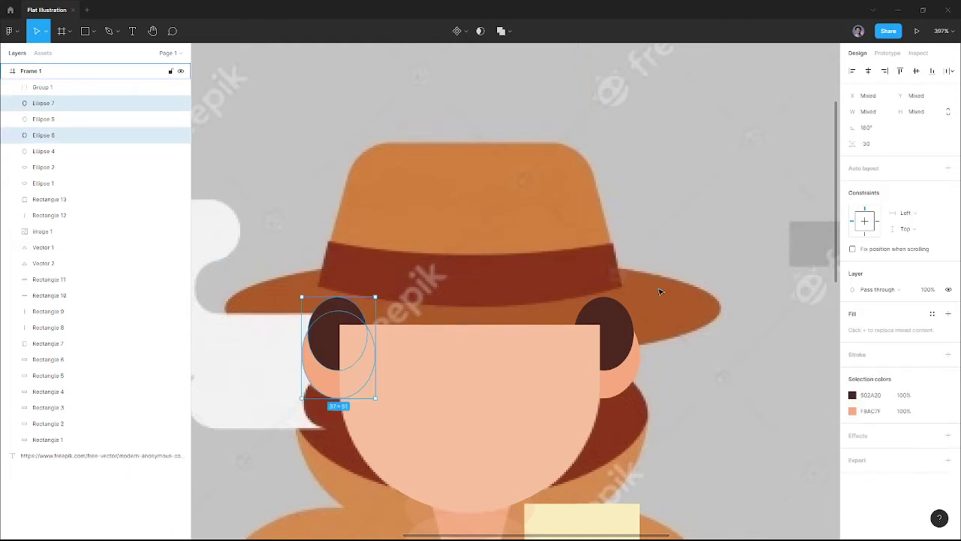
key("o")
left_click_drag(576, 271, 699, 310)
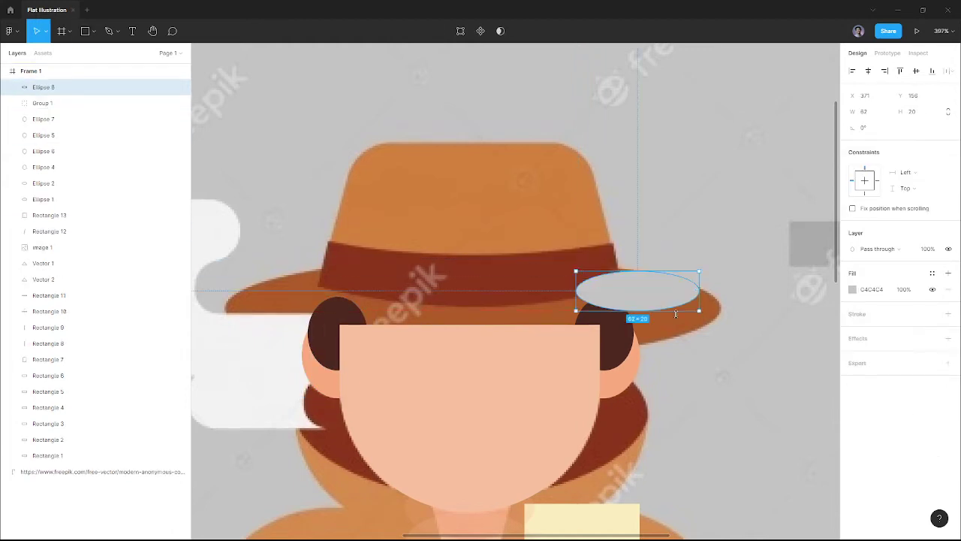
Fill the brim oval B05E25 brown, size it 255×54, and centre it across the brim.
key("i")
left_click(557, 316)
mouse_move(638, 298)
left_mouse_down()
mouse_move(690, 307)
mouse_move(655, 306)
left_mouse_up()
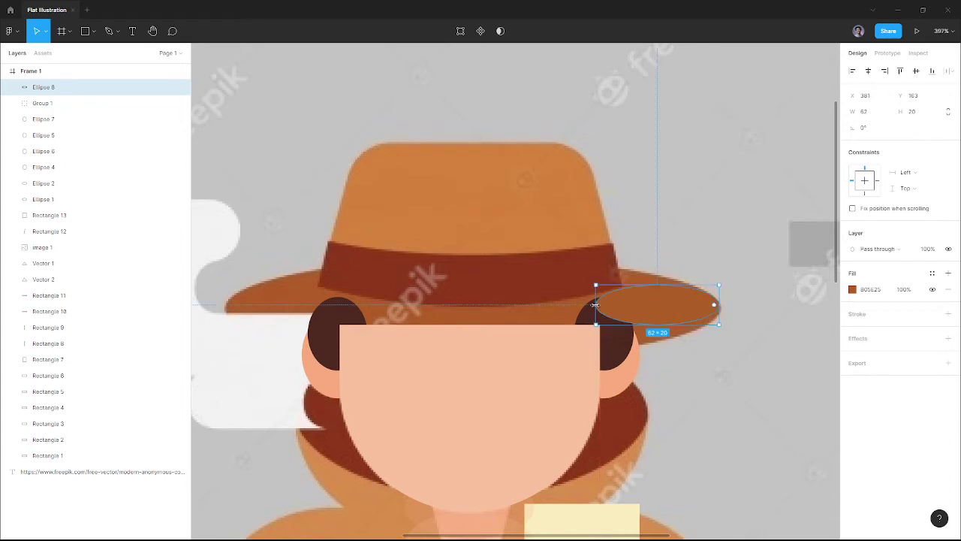
left_click_drag(594, 305, 227, 295)
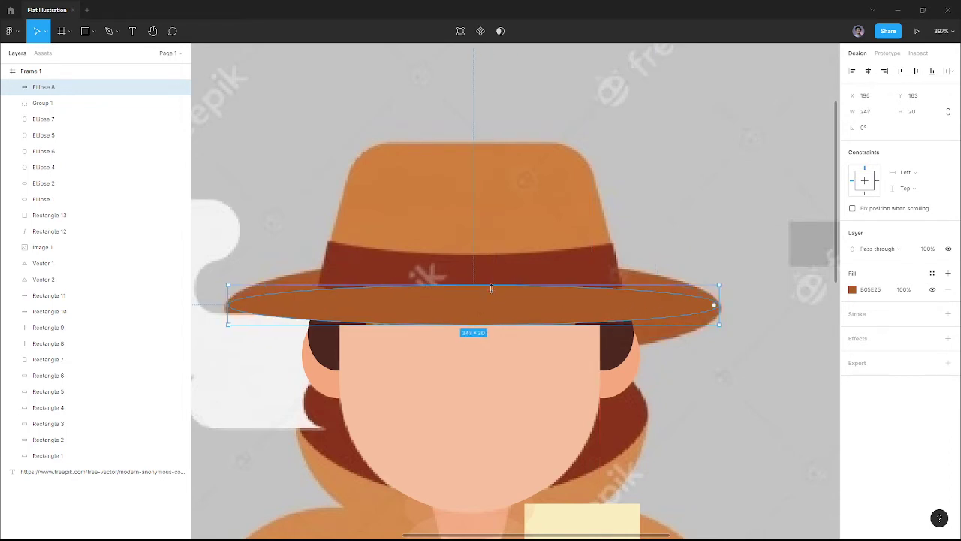
left_click_drag(491, 288, 488, 253)
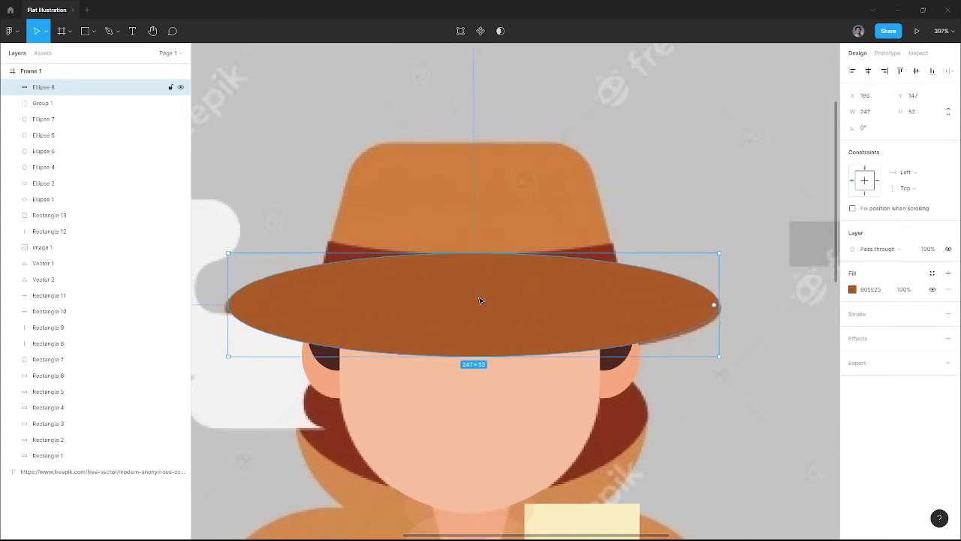
left_click_drag(480, 300, 477, 303)
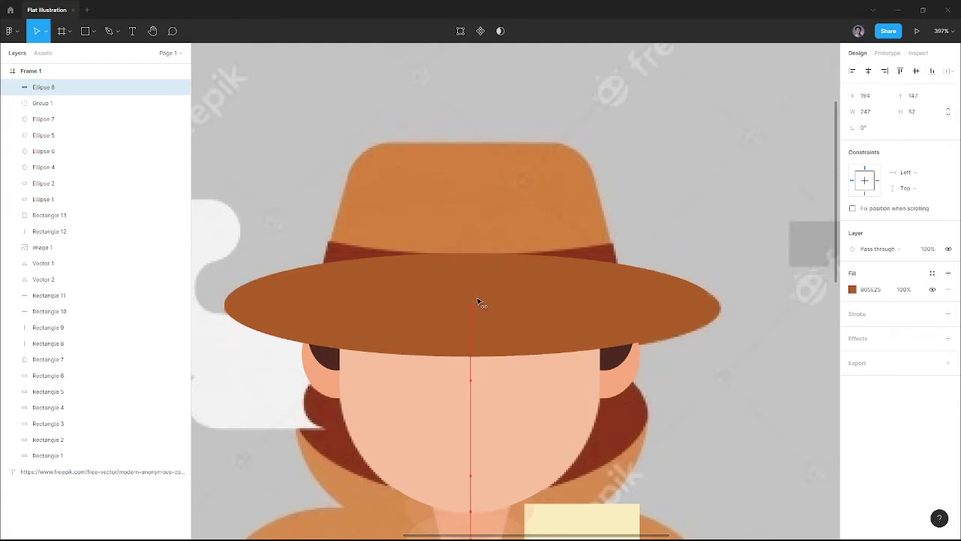
left_click_drag(450, 357, 450, 361)
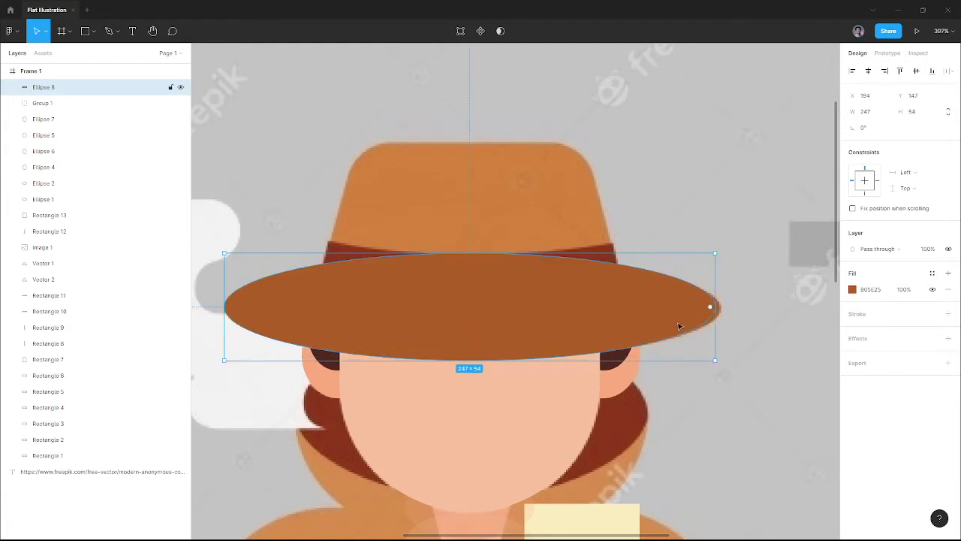
left_click_drag(714, 306, 723, 306)
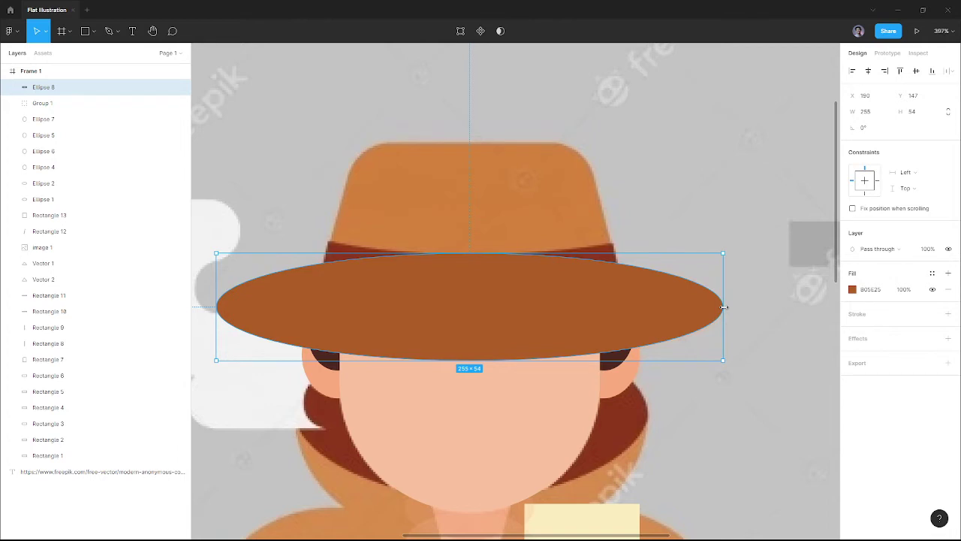
scroll(609, 299, "up", 1)
left_click_drag(554, 322, 538, 388)
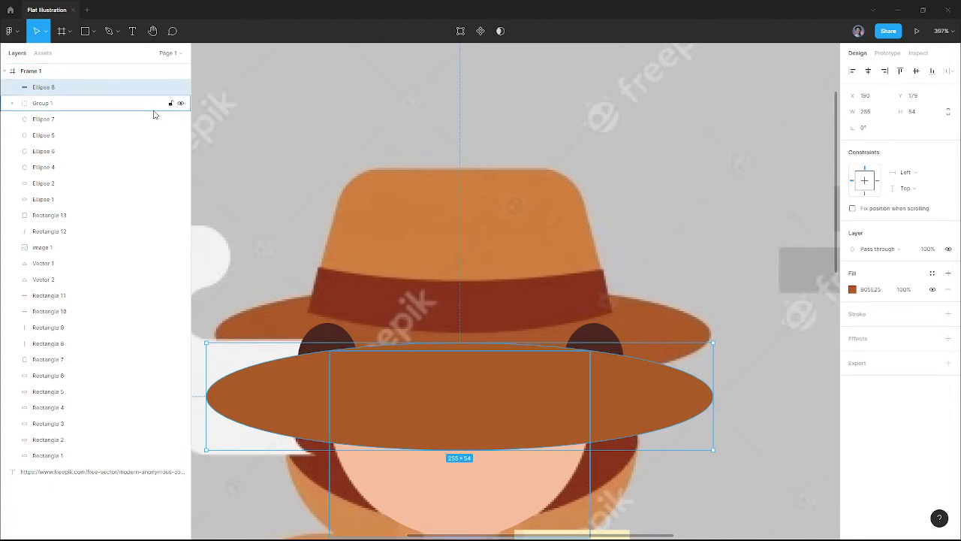
Draw a grey rectangle sized to cover the hat crown.
key("o")
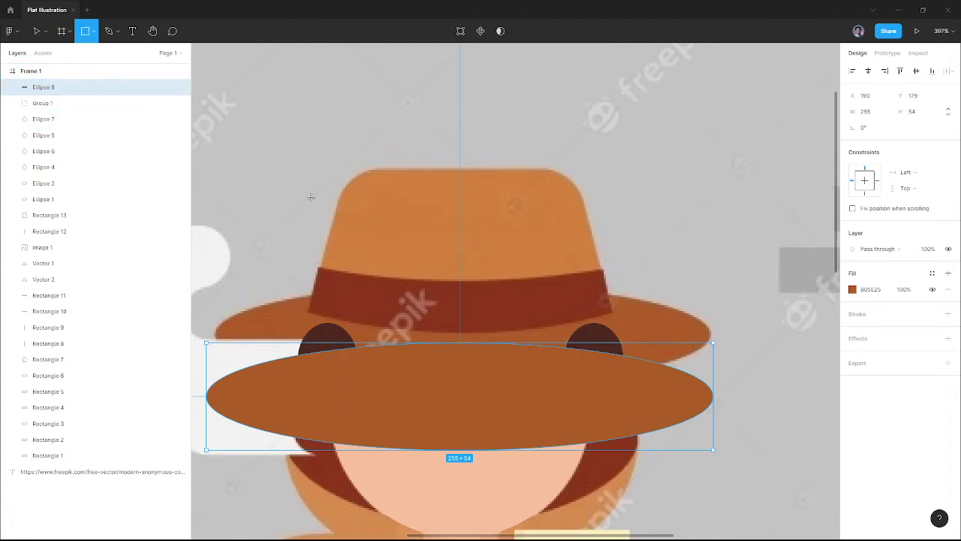
mouse_move(365, 194)
left_mouse_down()
mouse_move(451, 256)
mouse_move(353, 281)
mouse_move(389, 200)
left_mouse_up()
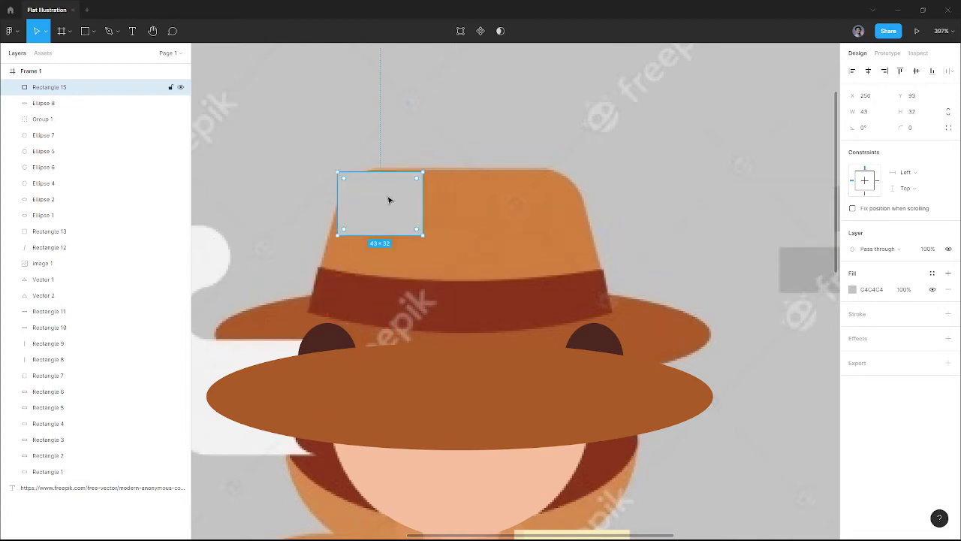
left_click_drag(422, 235, 612, 308)
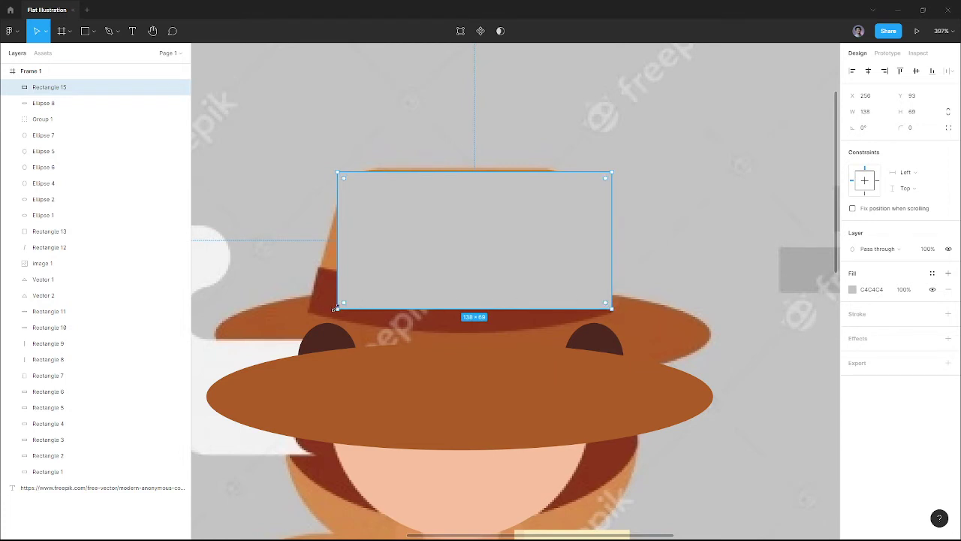
left_click_drag(336, 308, 307, 311)
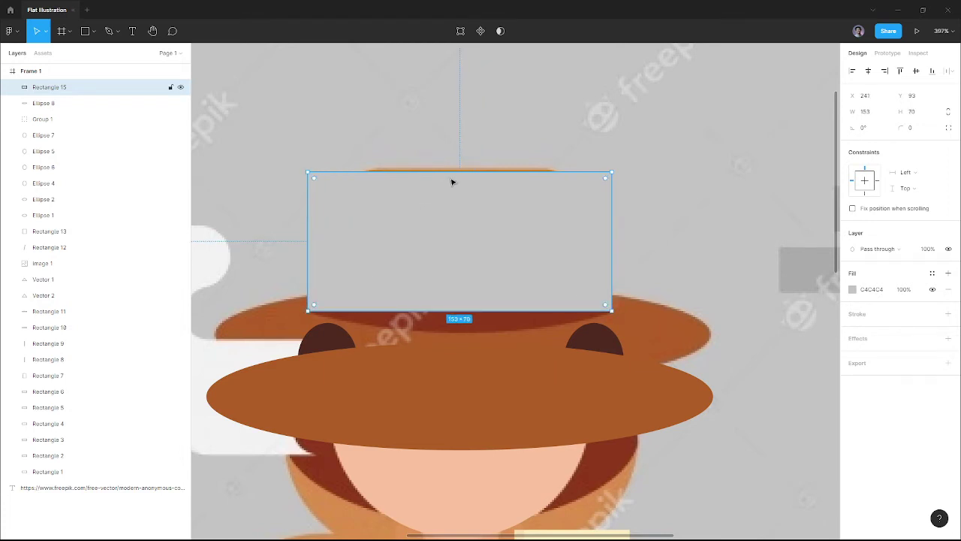
left_click_drag(452, 175, 456, 169)
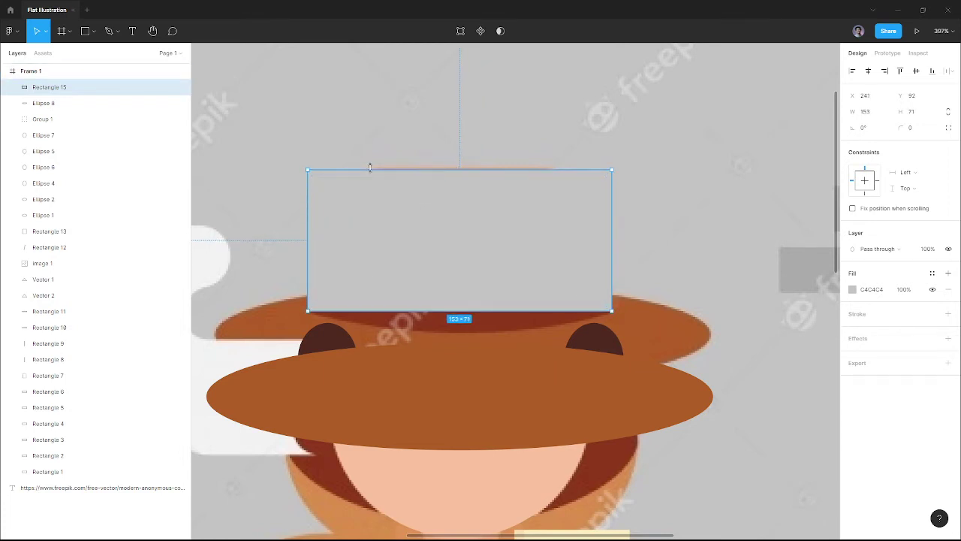
Round only the rectangle's top corners to radius 21.
left_click_drag(321, 179, 353, 227)
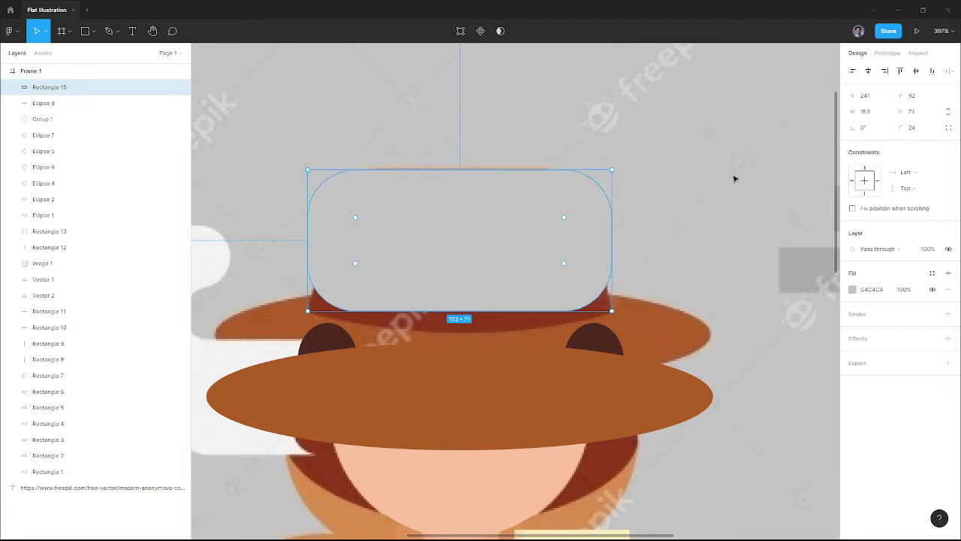
key("ctrl+z")
left_click(948, 129)
left_click_drag(317, 178, 365, 248)
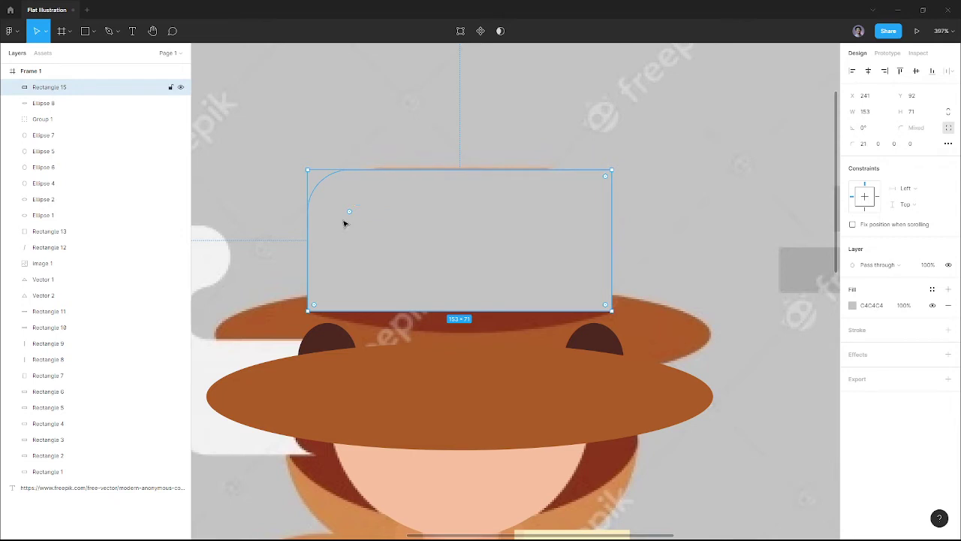
left_click_drag(345, 223, 410, 220)
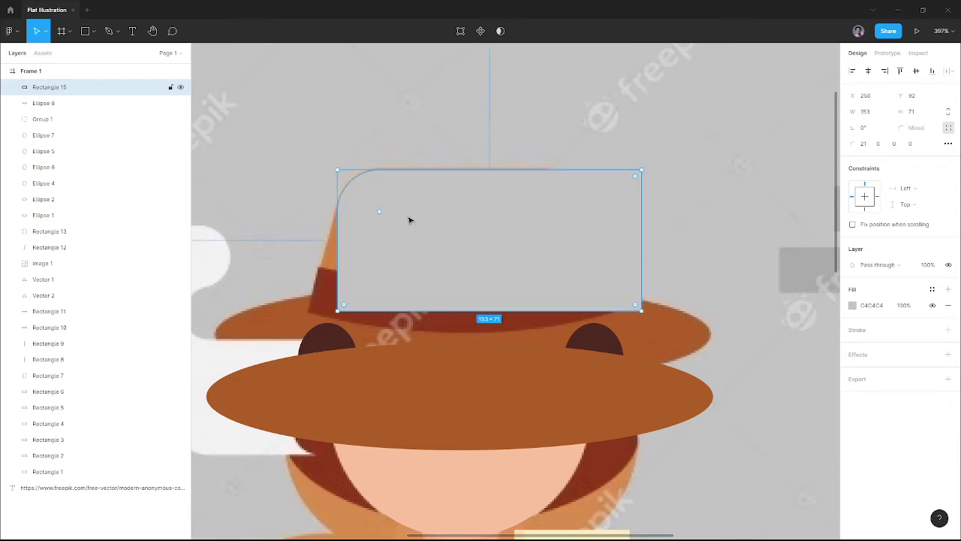
key("ctrl+z")
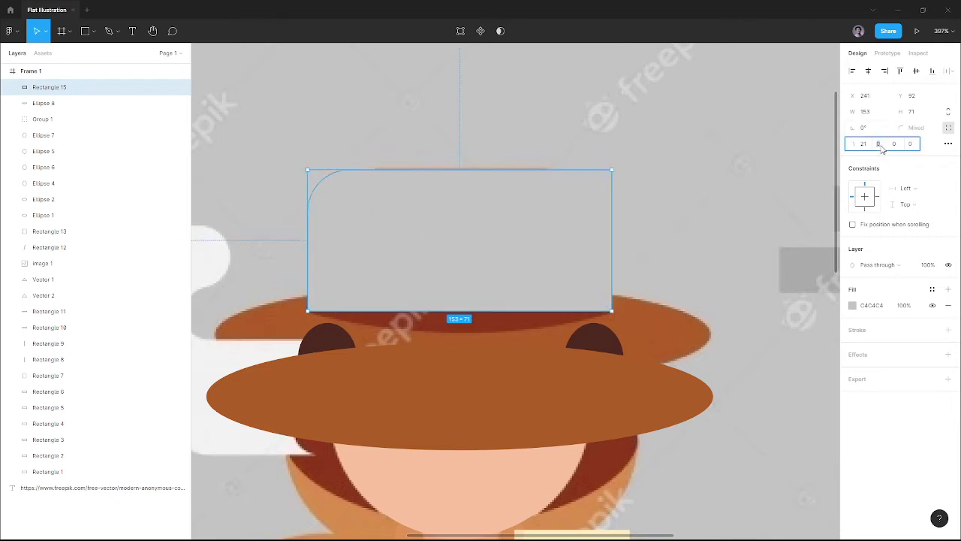
type("21")
key("Tab")
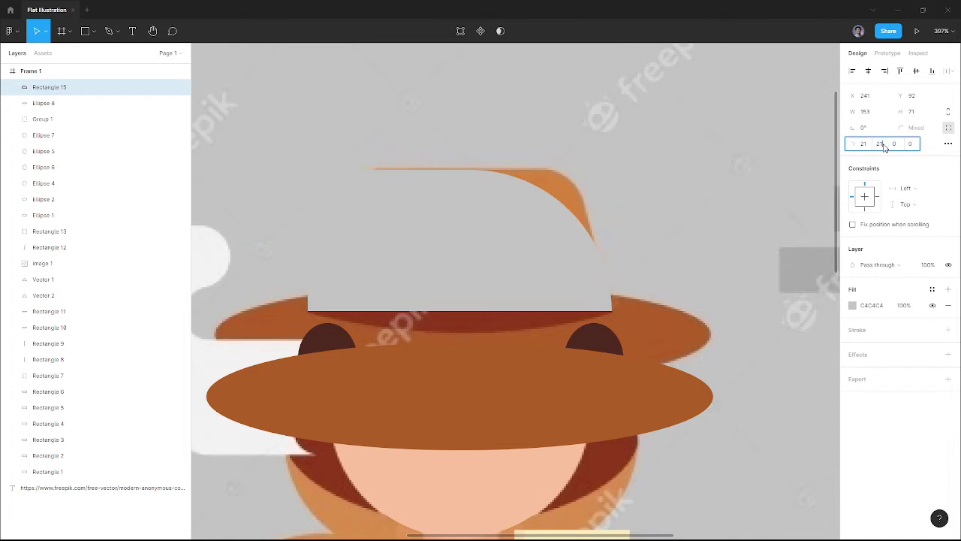
Pull the rectangle's top points inward to form a tapered trapezoid.
double_click(359, 202)
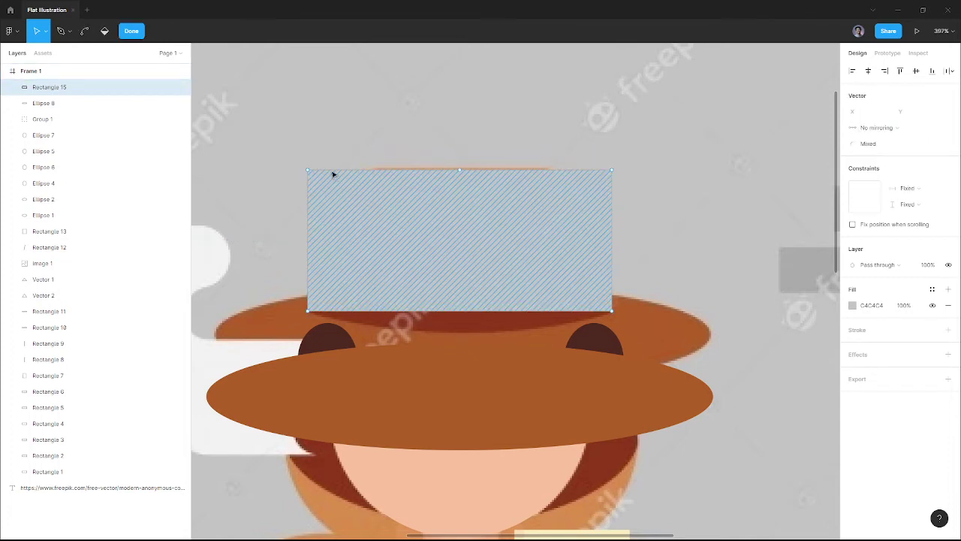
key("Escape")
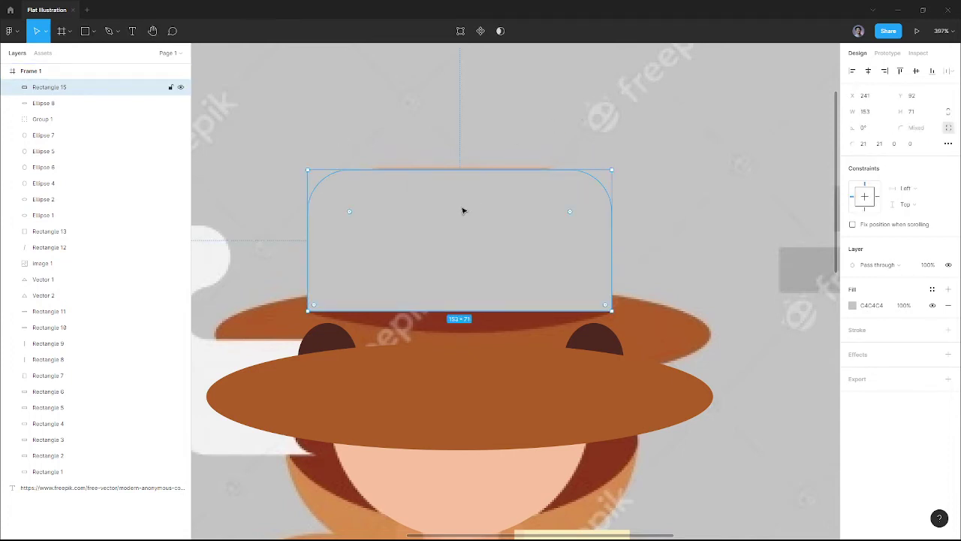
double_click(322, 242)
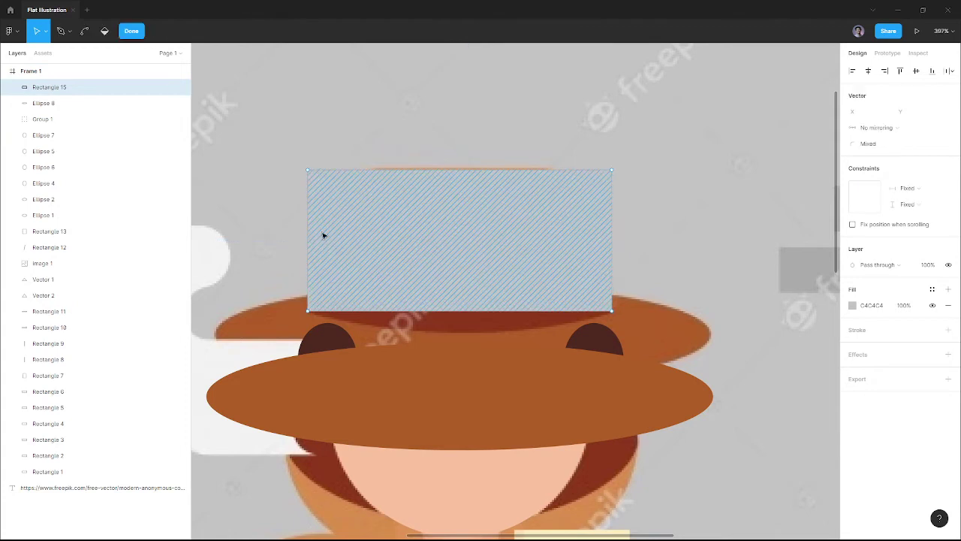
key("Escape")
key("Escape")
left_click(457, 248)
double_click(418, 223)
mouse_move(308, 170)
left_mouse_down()
mouse_move(359, 173)
mouse_move(348, 171)
left_mouse_up()
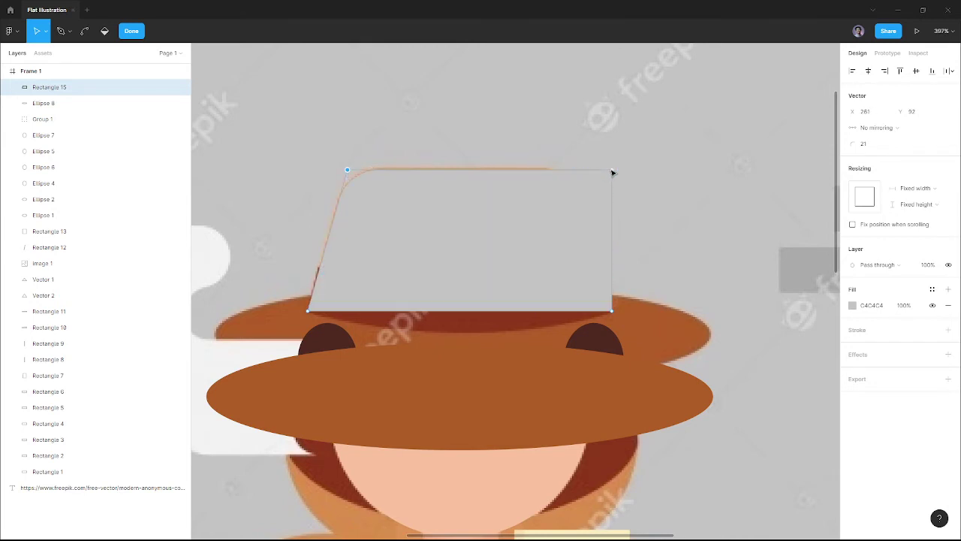
mouse_move(612, 171)
left_mouse_down()
mouse_move(550, 171)
mouse_move(574, 171)
left_mouse_up()
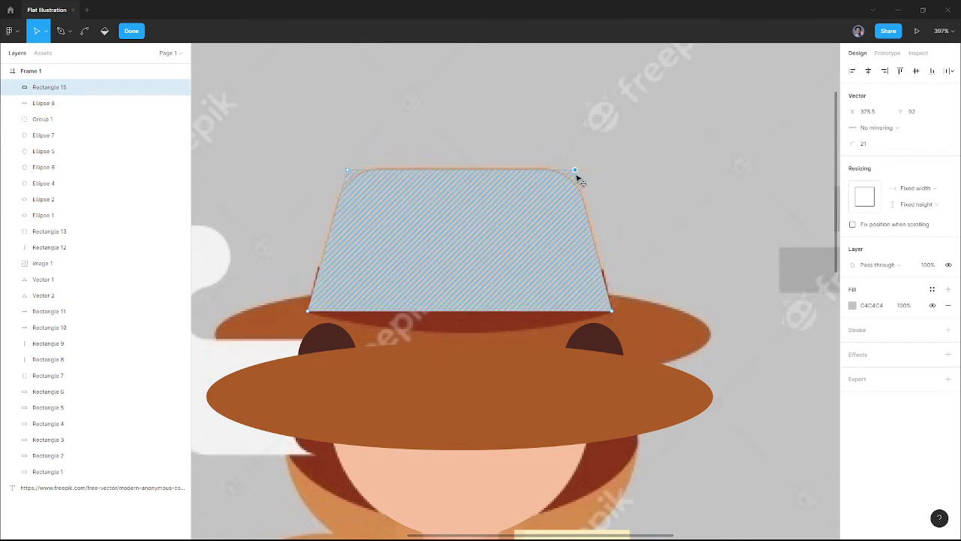
key("Escape")
Add a mid-bottom point, bend the bottom edge downward, and shift the crown right.
double_click(519, 204)
key("Escape")
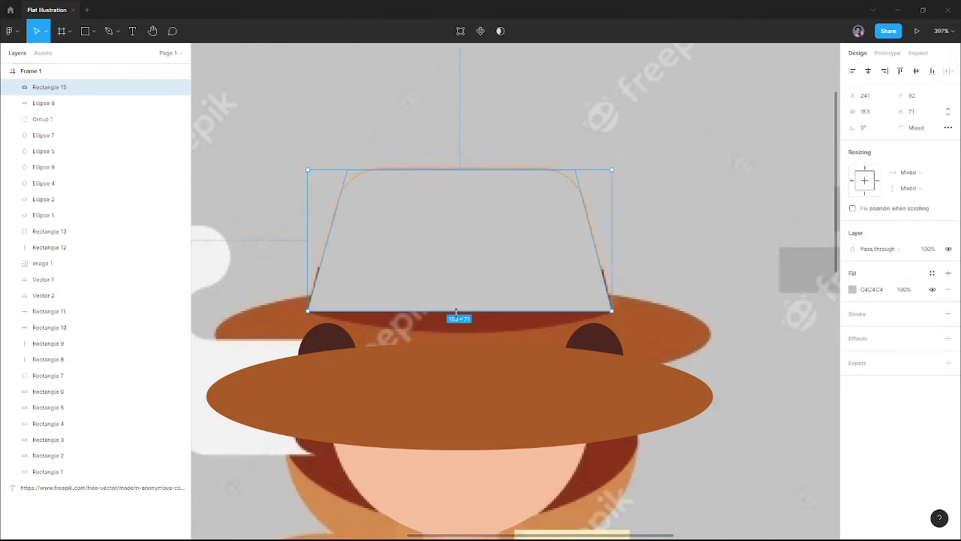
double_click(456, 313)
left_click_drag(459, 312, 460, 331)
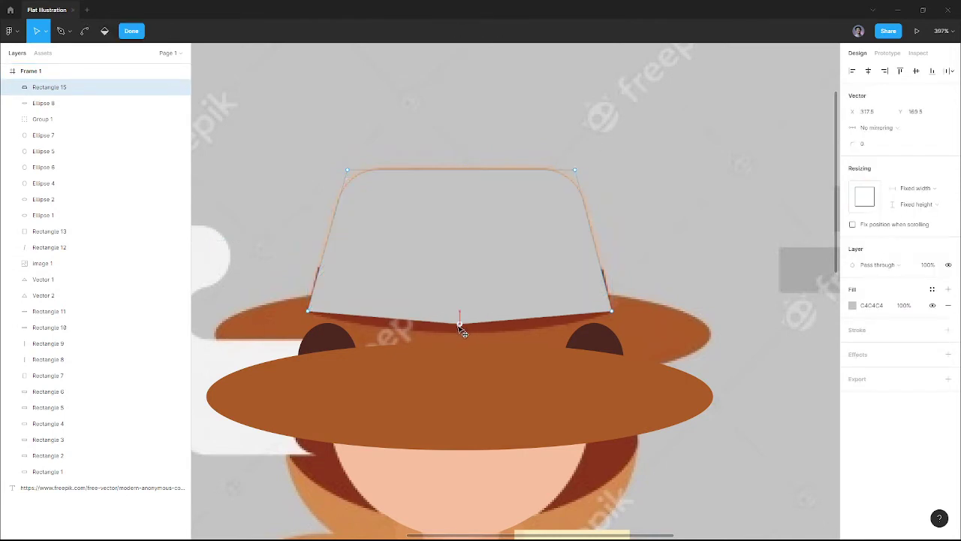
left_click(85, 31)
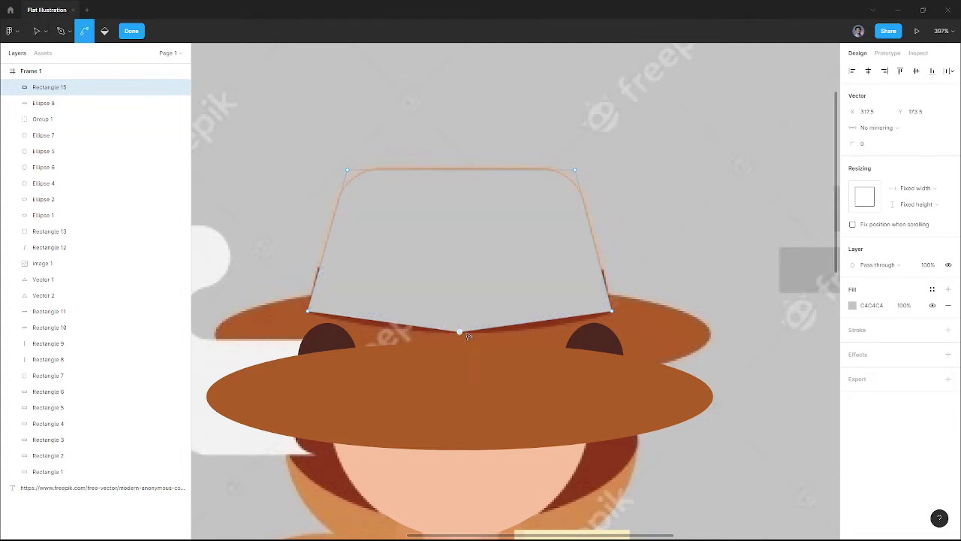
left_click_drag(467, 334, 562, 334)
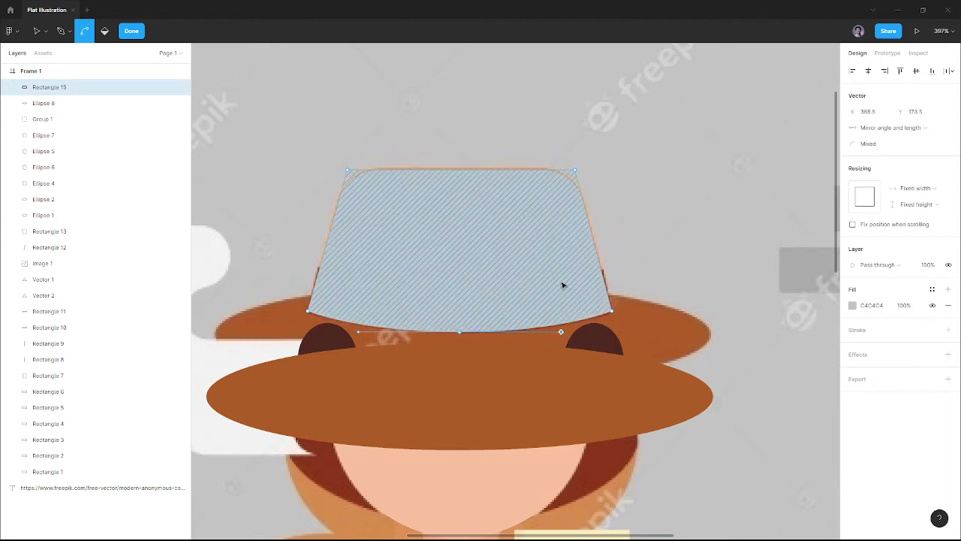
key("Escape")
left_click_drag(462, 226, 533, 227)
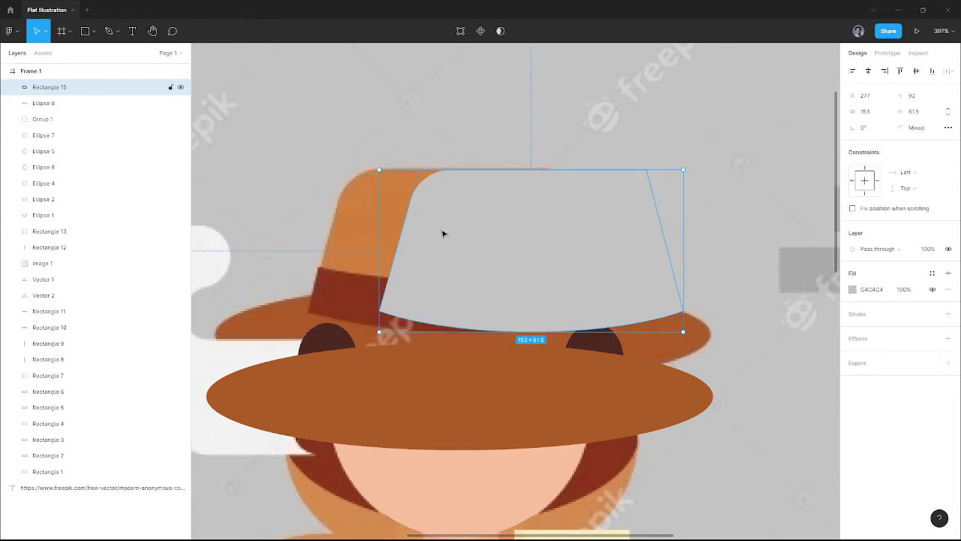
Fill the crown with tan D3813B and give a lower copy dark 502A20 band brown.
key("i")
left_click(366, 222)
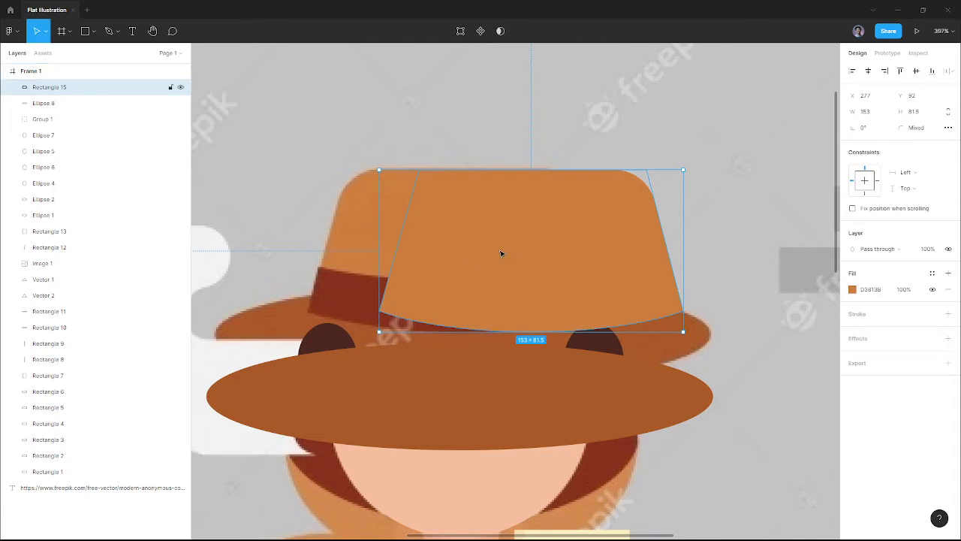
mouse_move(501, 253)
left_mouse_down()
mouse_move(451, 255)
mouse_move(451, 221)
left_mouse_up()
left_click(440, 324)
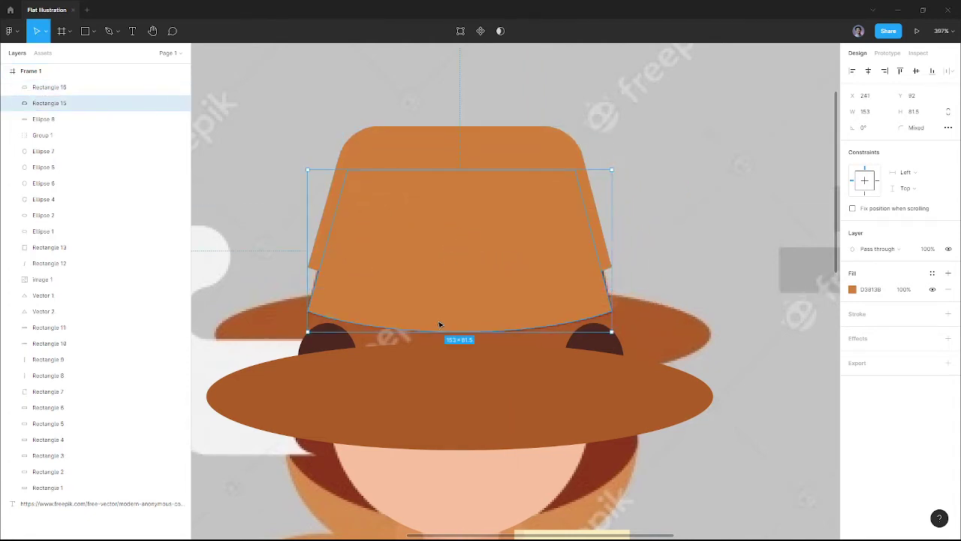
key("i")
left_click(593, 338)
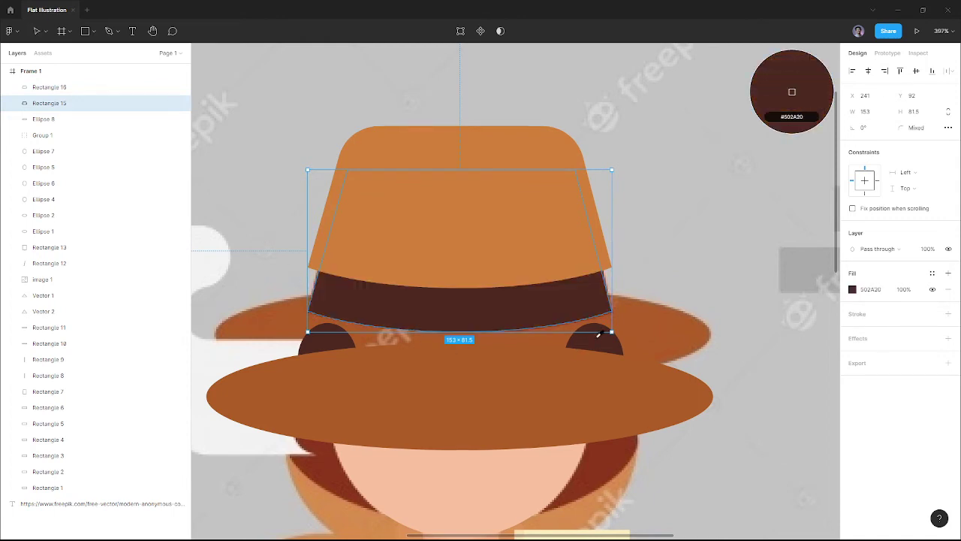
Intersect the crown with a band copy, then raise the brim ellipse to Y 140.
left_click(599, 219)
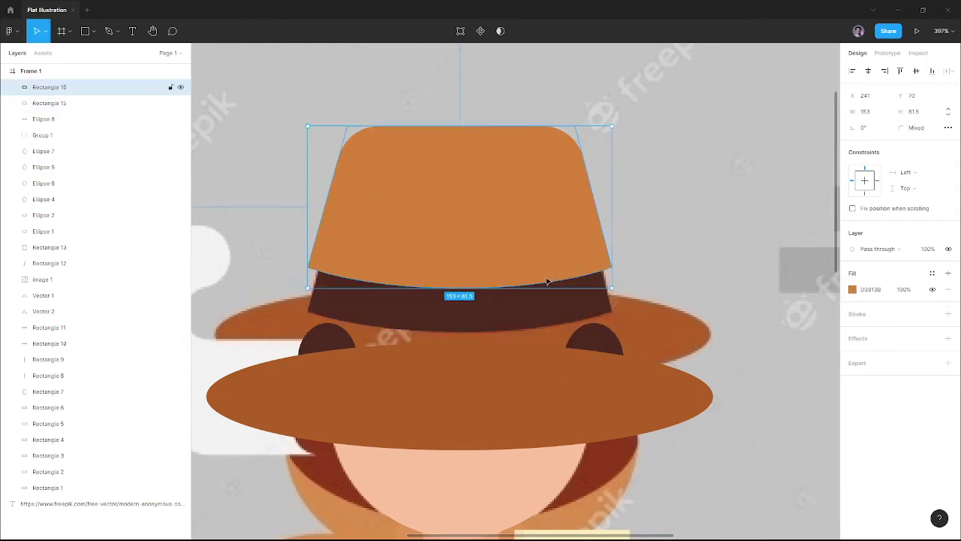
left_click(528, 312)
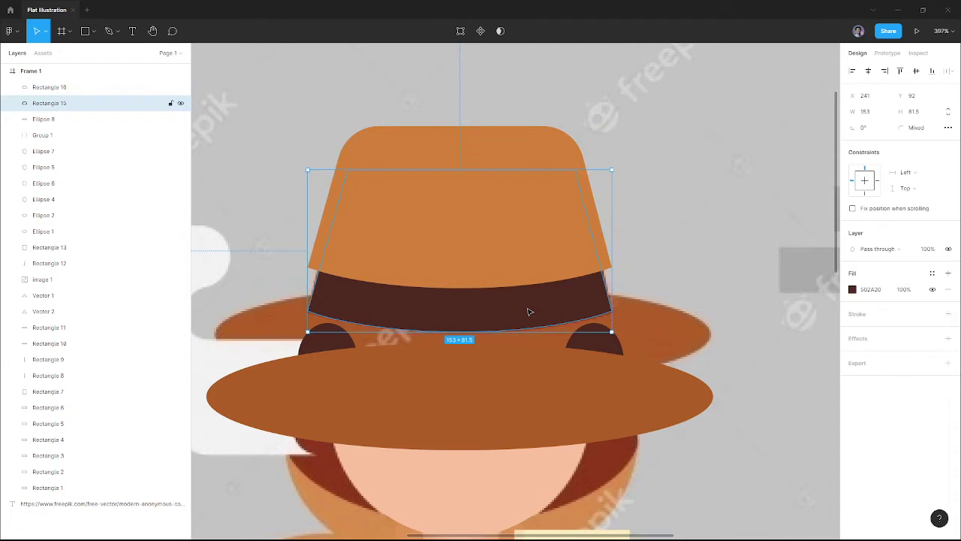
key("ctrl+d")
left_click(524, 150, "shift")
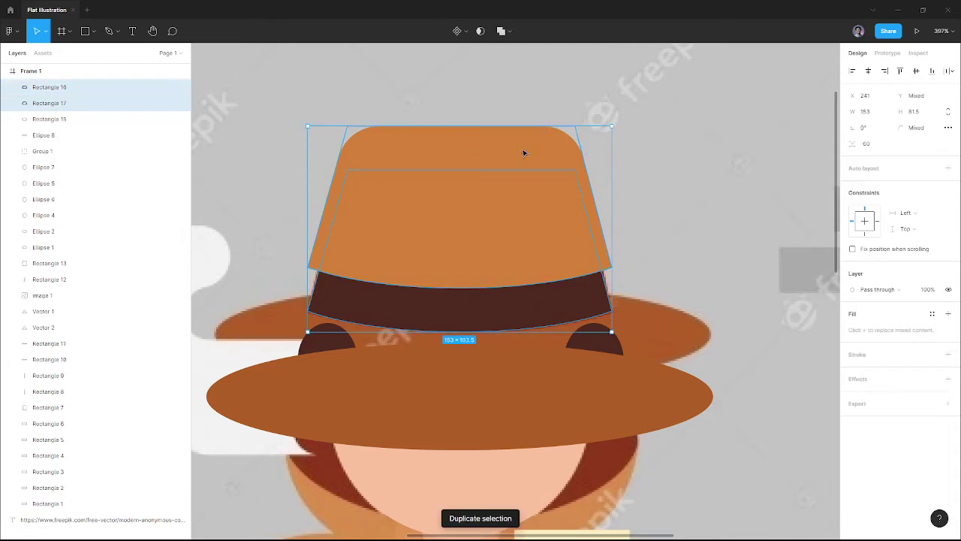
left_click(501, 34)
key("ctrl+z")
left_click(508, 32)
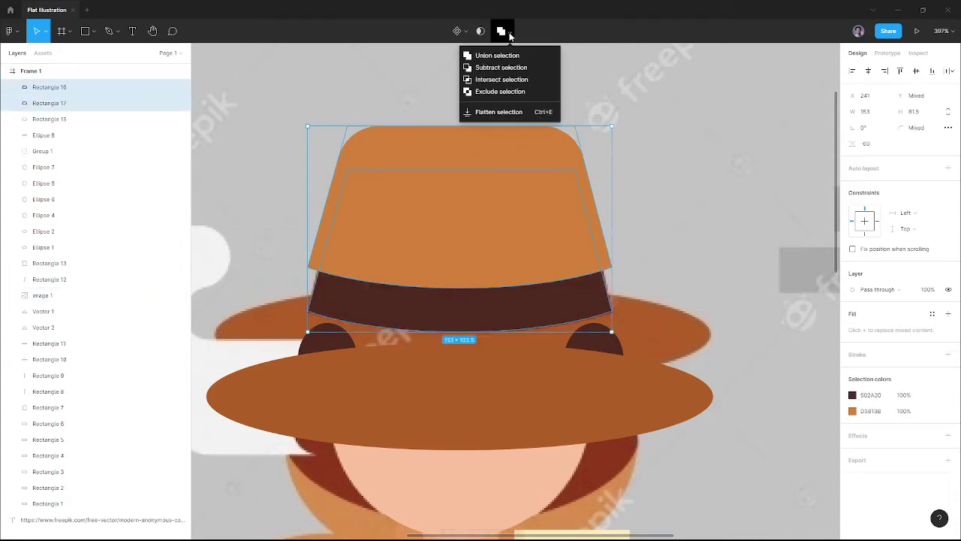
left_click(500, 80)
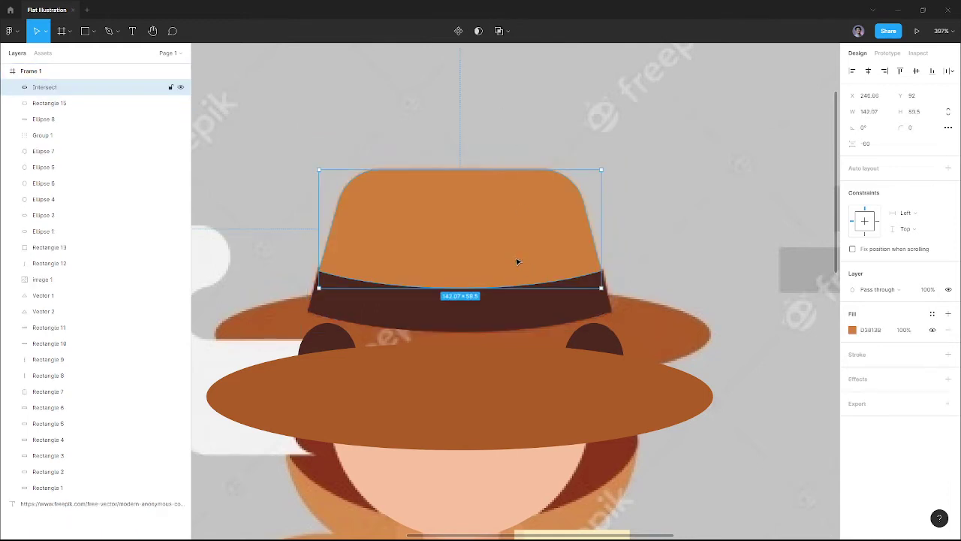
left_click(547, 400)
left_click_drag(546, 401, 544, 338)
Move the reference image to the top of the layer stack and hide it.
scroll(535, 334, "down", 2, "ctrl")
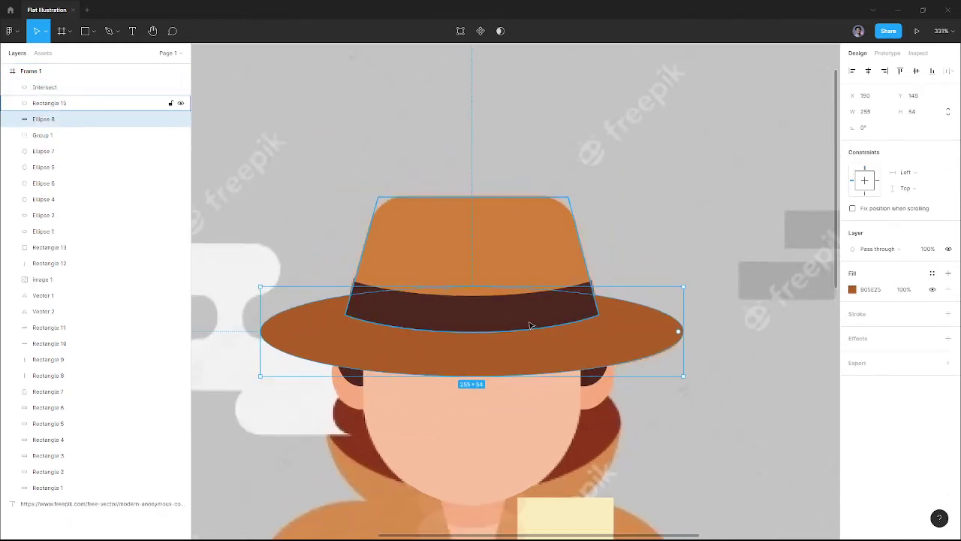
key("Escape")
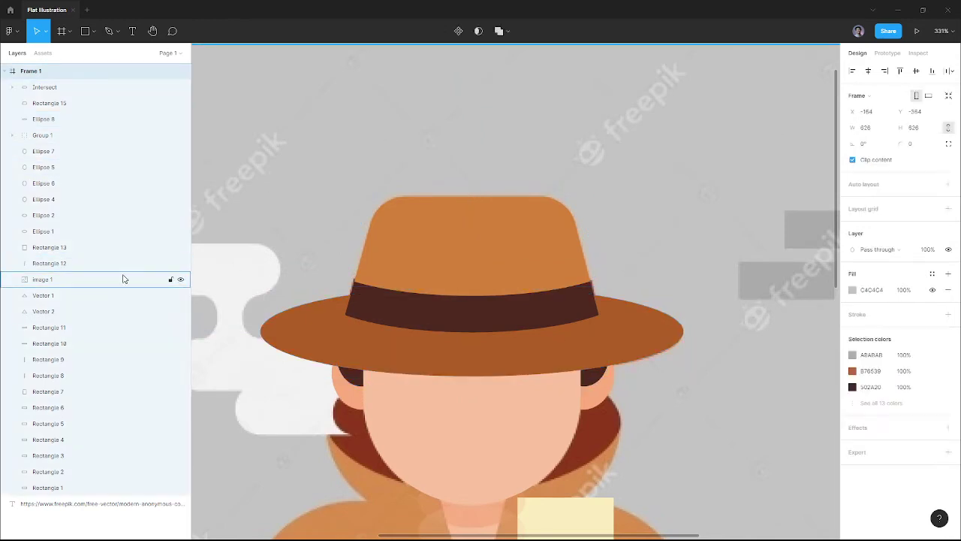
left_click(123, 278)
left_click_drag(103, 283, 106, 81)
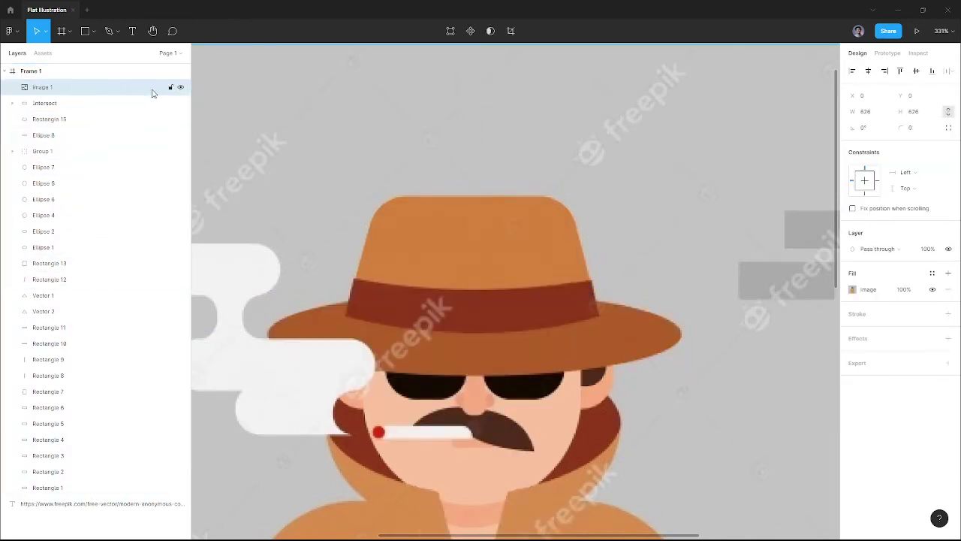
left_click(180, 87)
Toggle the reference image on and off repeatedly to compare with the drawing.
scroll(297, 184, "down", 5, "ctrl")
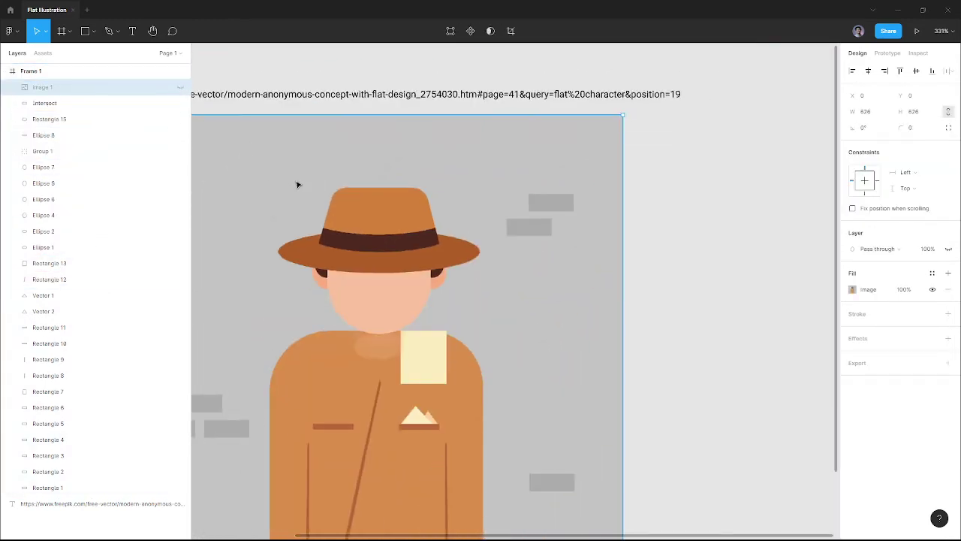
left_click(413, 358)
left_click(113, 87)
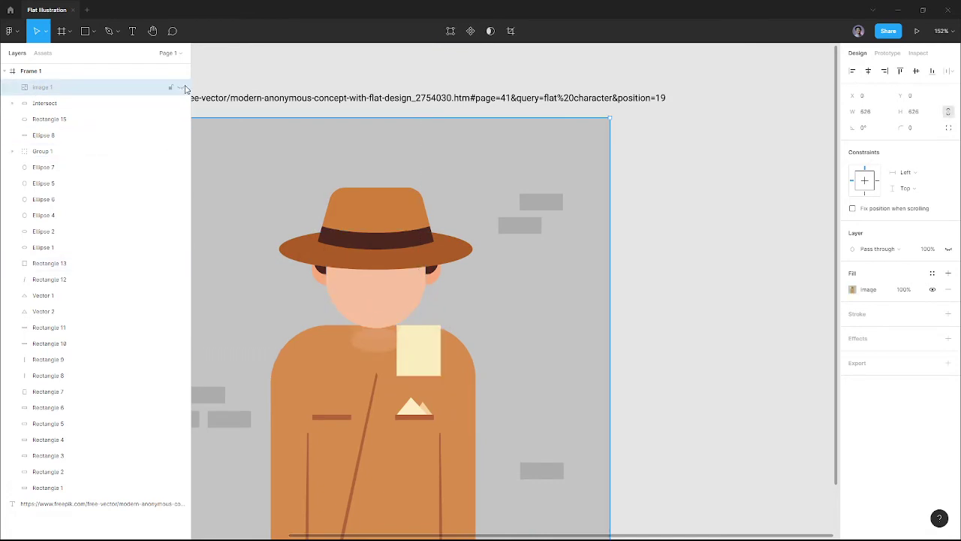
left_click(181, 88)
left_click(181, 88)
left_click(181, 88)
left_click(182, 88)
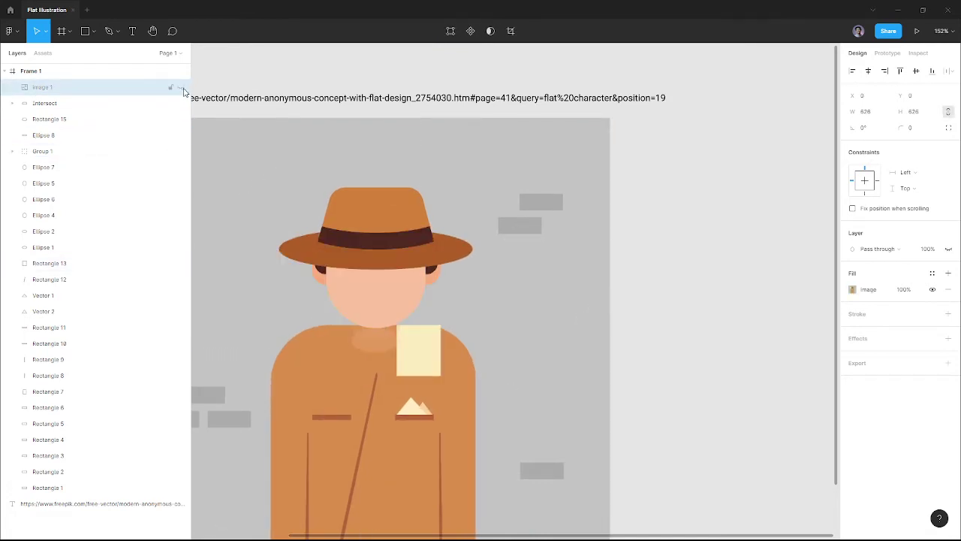
left_click(182, 88)
left_click(181, 88)
left_click(182, 88)
left_click(182, 88)
left_click(182, 88)
left_click(182, 88)
left_click(182, 88)
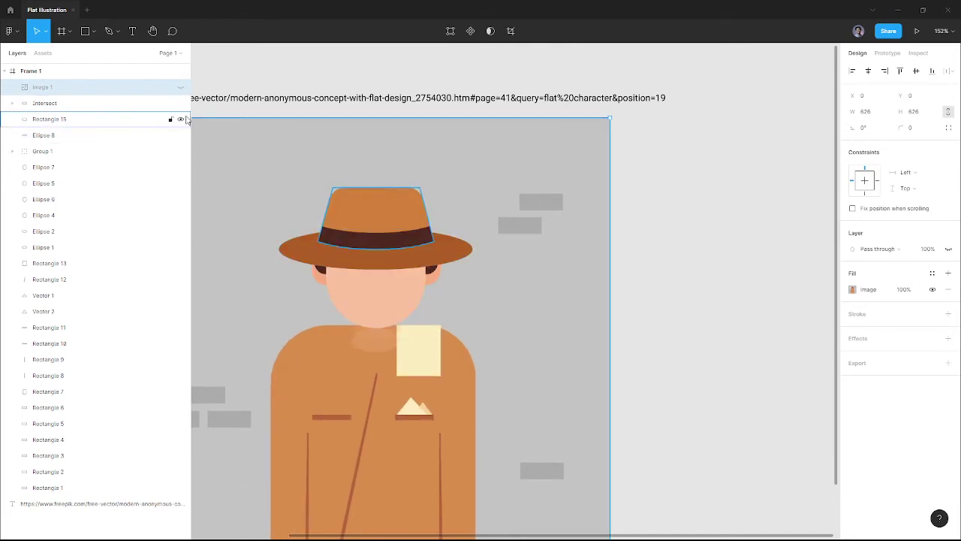
left_click(182, 88)
Recolour the hatband with the reference's sampled reddish-brown and zoom into the face.
left_click(182, 89)
left_click(182, 89)
left_click(364, 242)
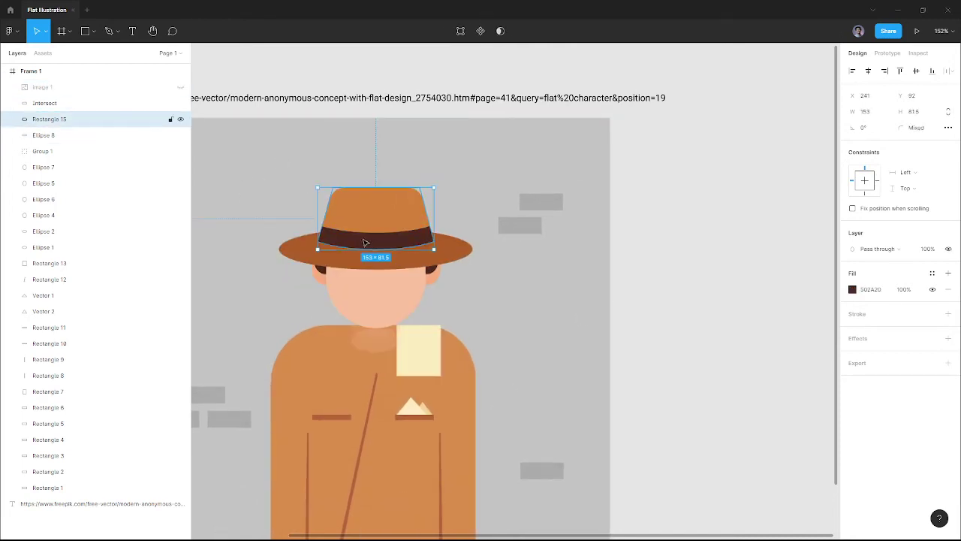
left_click(182, 88)
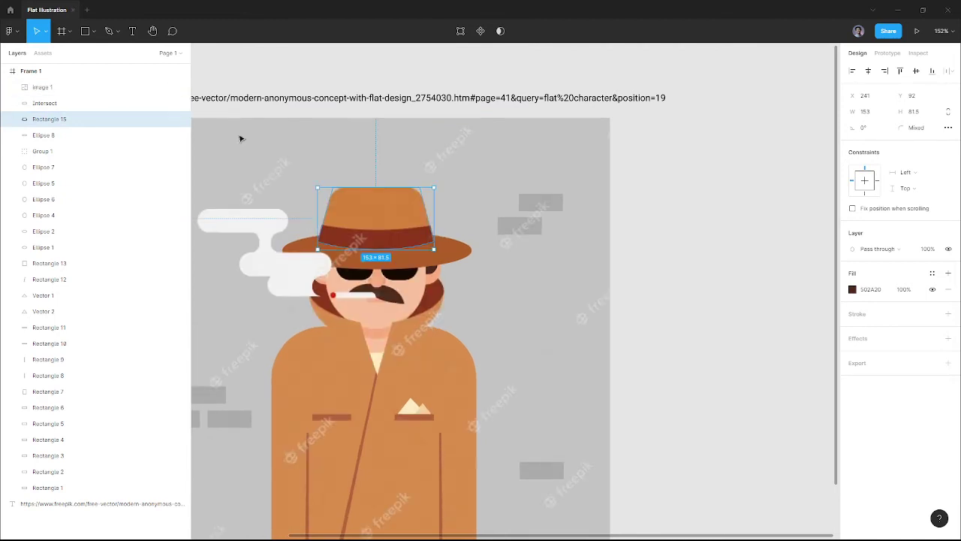
key("i")
left_click(398, 234)
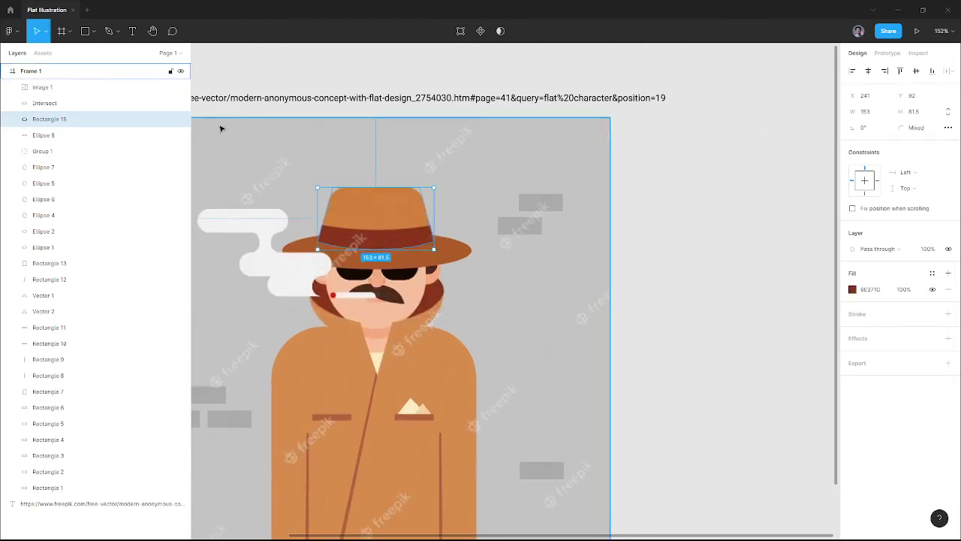
left_click(182, 88)
left_click(181, 88)
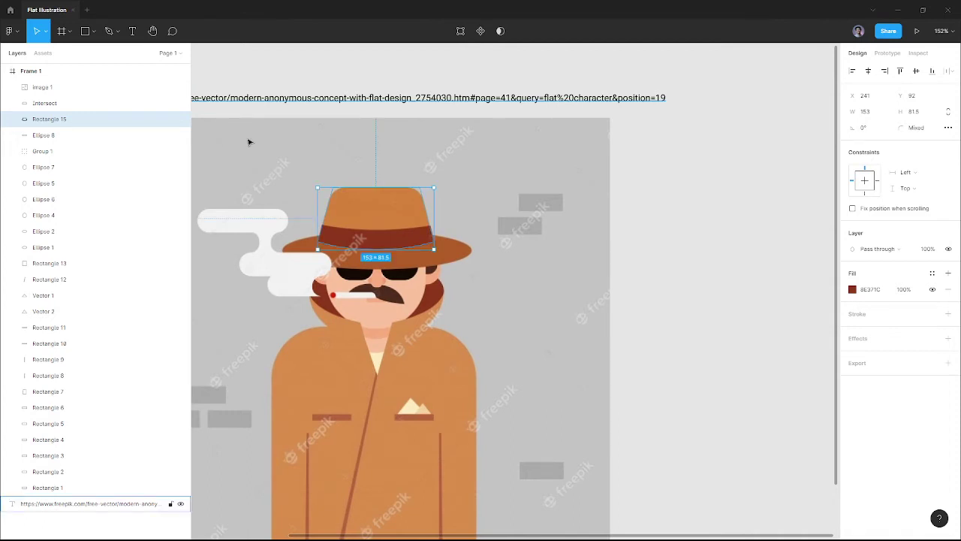
scroll(382, 276, "up", 5, "ctrl")
scroll(382, 276, "up", 1, "ctrl")
scroll(380, 273, "up", 1, "ctrl")
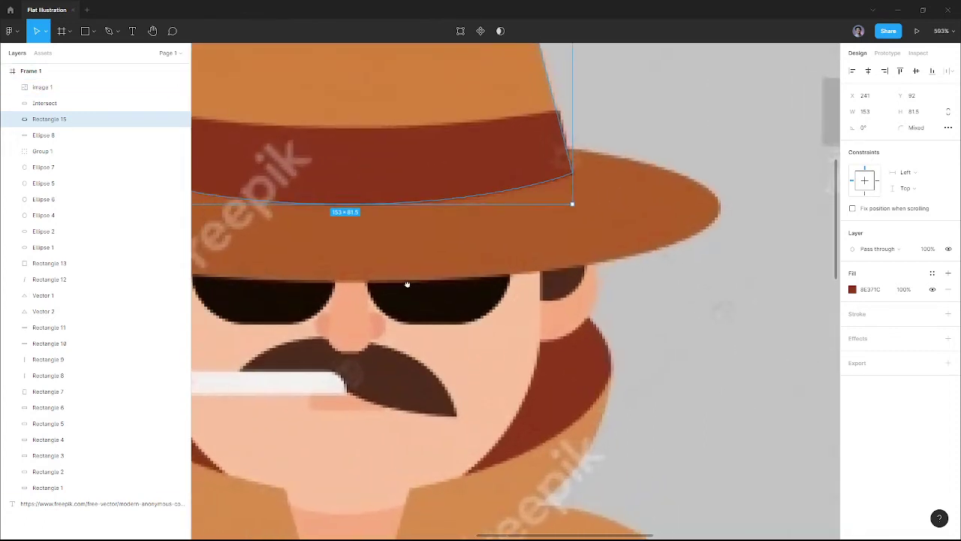
scroll(408, 281, "up", 1, "ctrl")
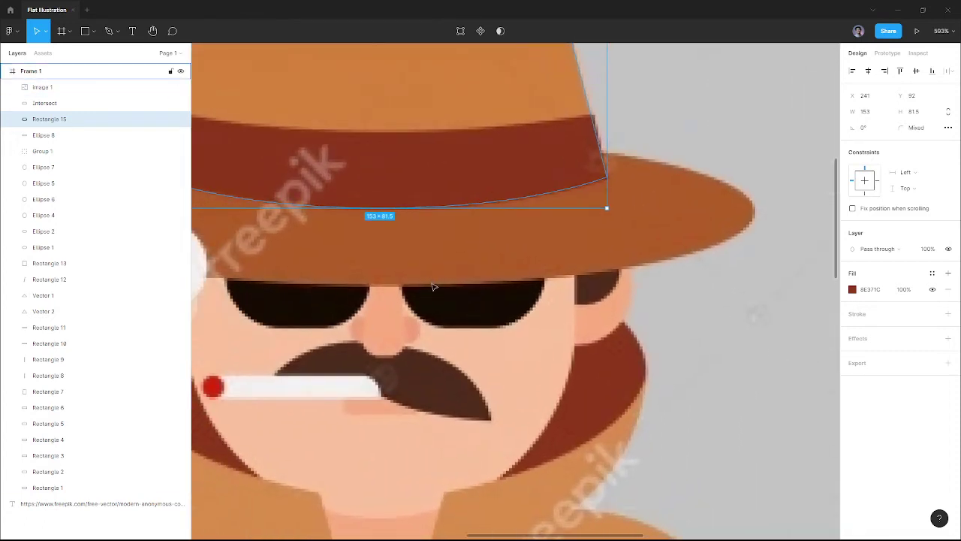
left_click(378, 313)
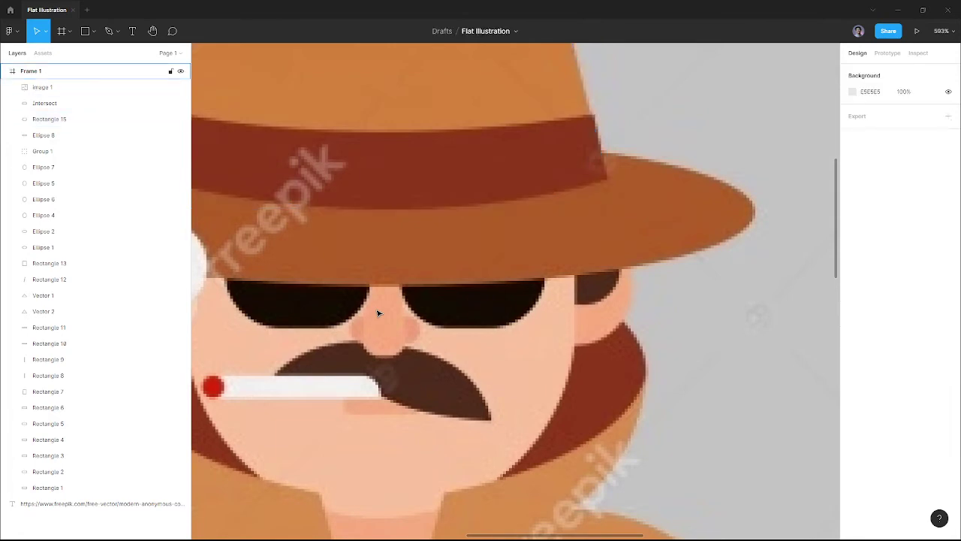
Draw a 14-wide nose shape with radius-5 corners filled peach F9AC7F.
key("r")
left_click_drag(366, 272, 401, 352)
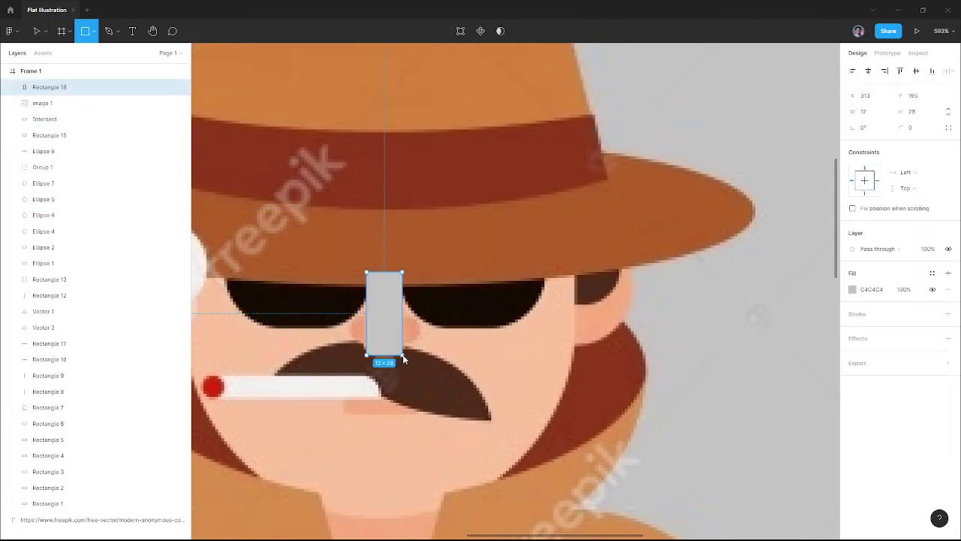
scroll(392, 338, "up", 5, "ctrl")
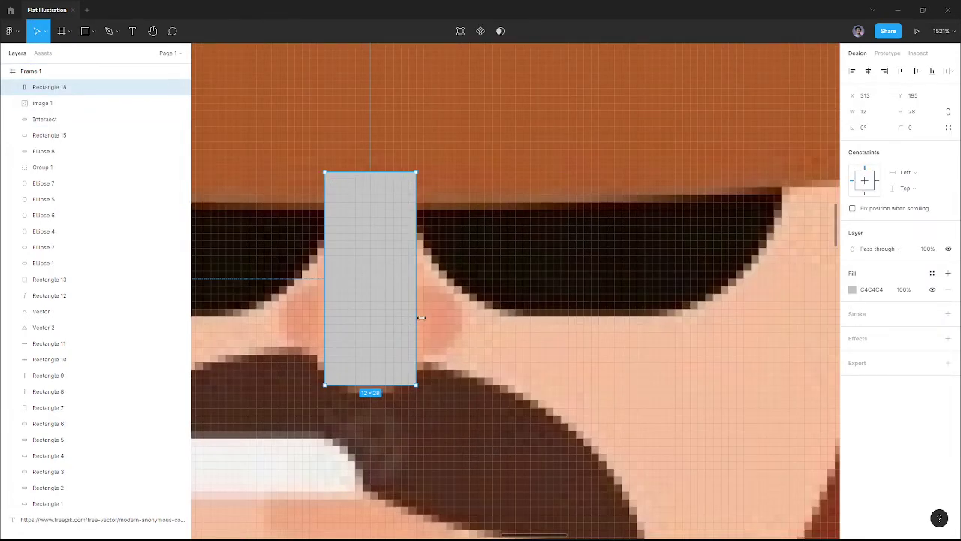
left_click_drag(421, 318, 425, 318)
left_click_drag(417, 379, 398, 339)
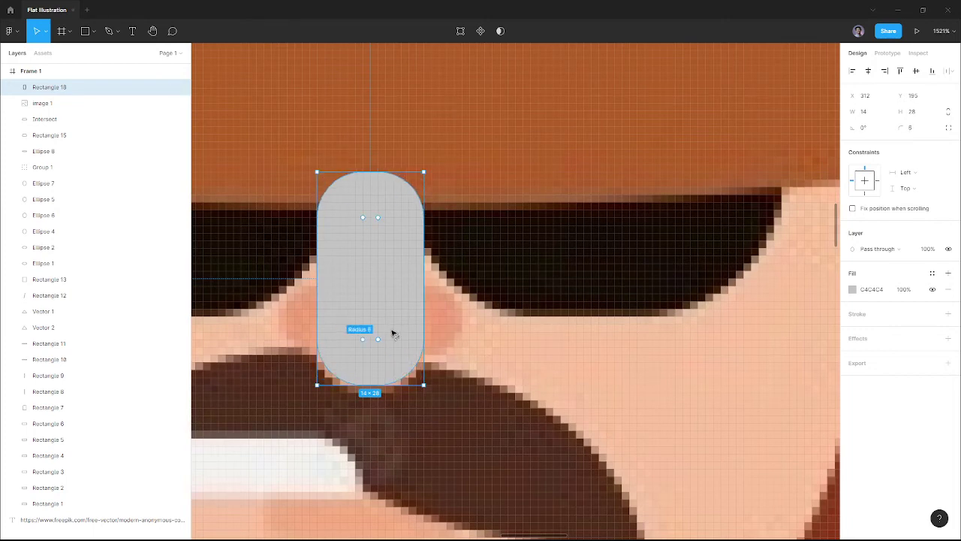
mouse_move(380, 307)
left_mouse_down()
mouse_move(478, 305)
mouse_move(371, 298)
left_mouse_up()
key("i")
left_click(365, 313)
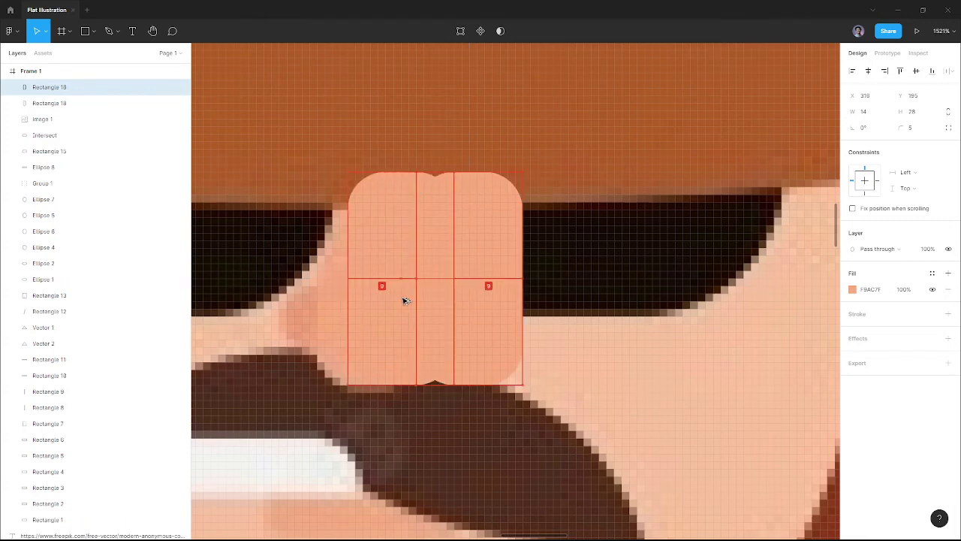
Resize a copy into a 24×8 bar with darker EE9D76 skin tone.
left_click_drag(374, 169, 361, 279)
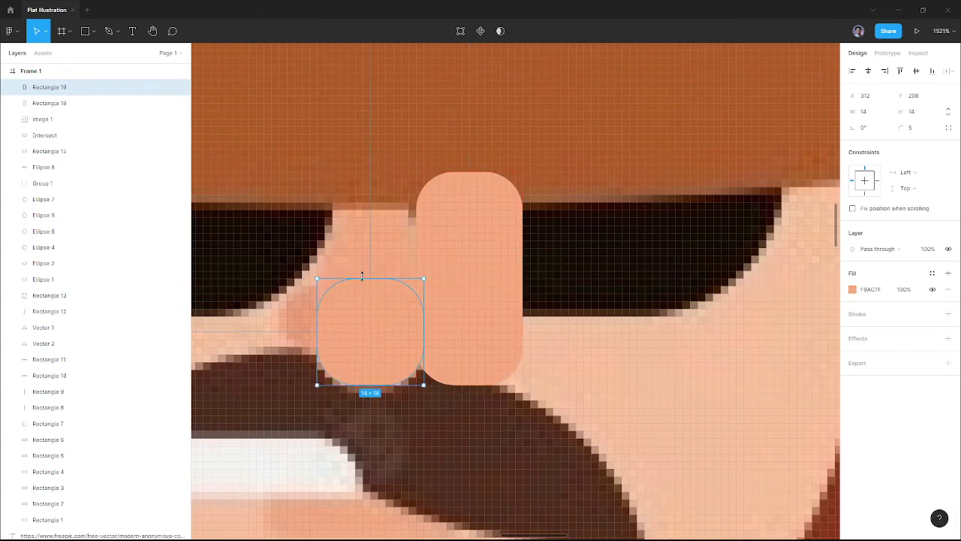
left_click_drag(369, 386, 370, 357)
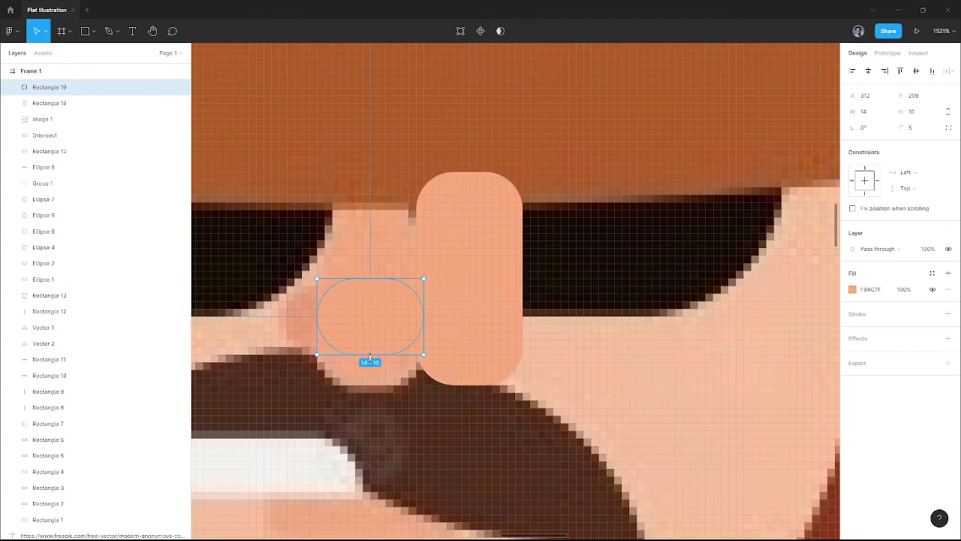
left_click_drag(317, 316, 281, 310, "alt")
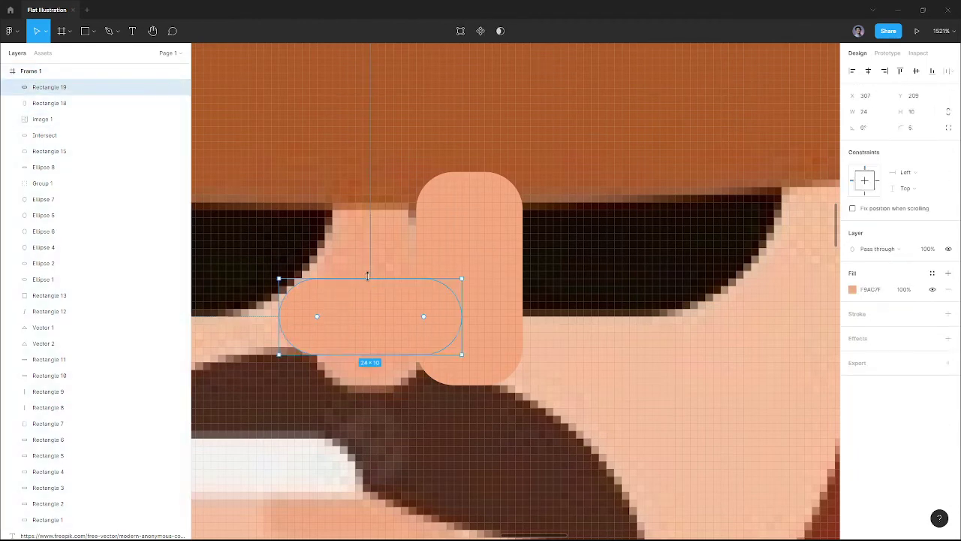
mouse_move(370, 279)
left_mouse_down("alt")
mouse_move(369, 288)
mouse_move(432, 309)
mouse_move(354, 321)
left_mouse_up("alt")
key("i")
left_click(300, 310)
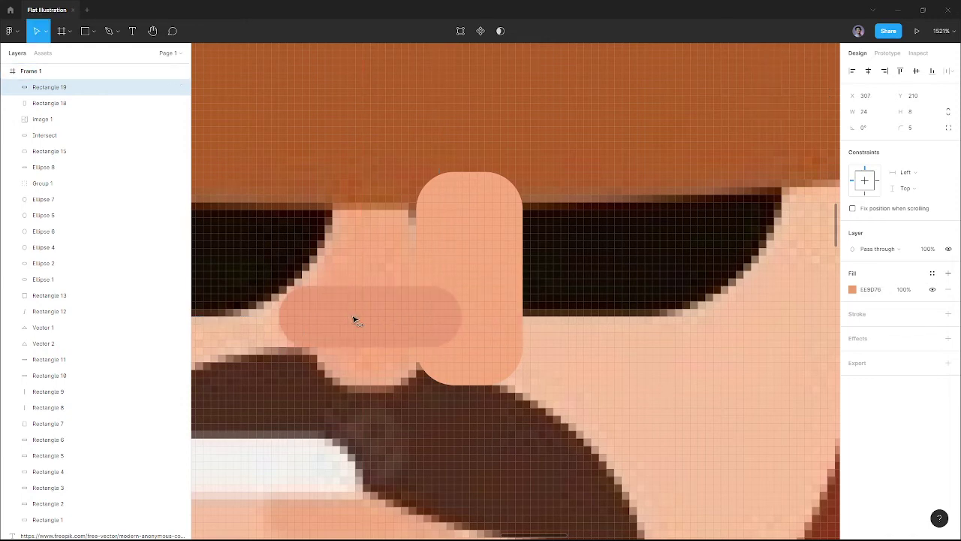
Centre the bar horizontally on the tall nose shape and place both on the nose.
left_click_drag(472, 268, 401, 266)
key("ctrl+z")
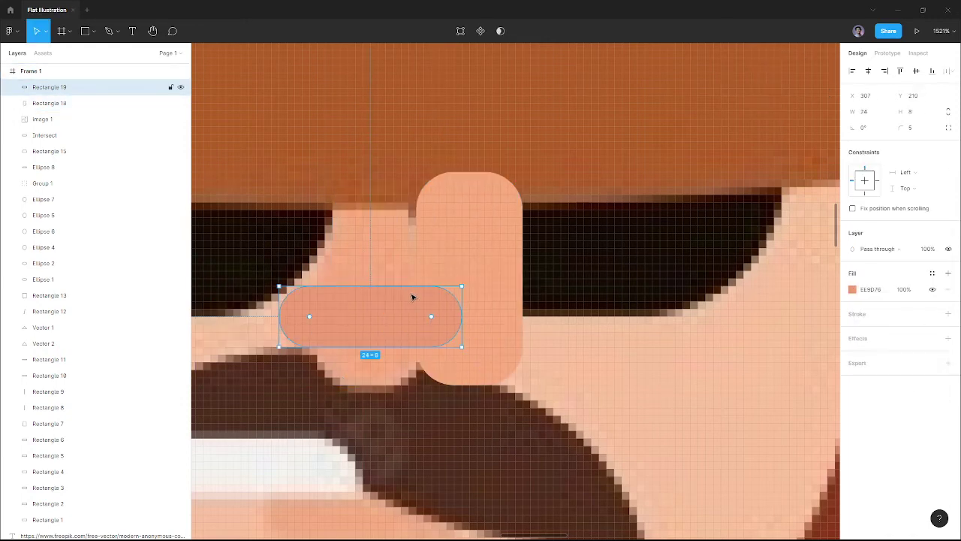
left_click(511, 226, "shift")
left_click(869, 71)
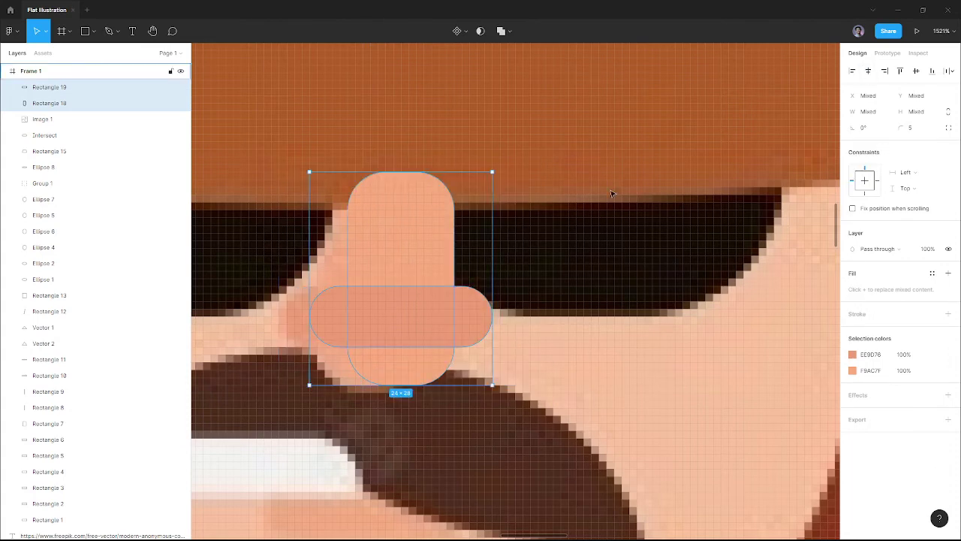
left_click_drag(388, 238, 365, 242)
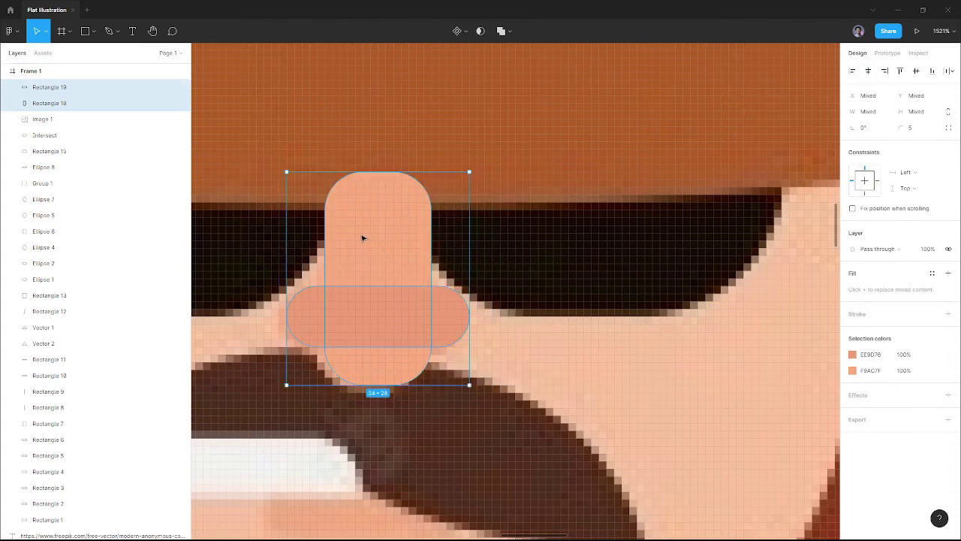
scroll(365, 239, "up", 2)
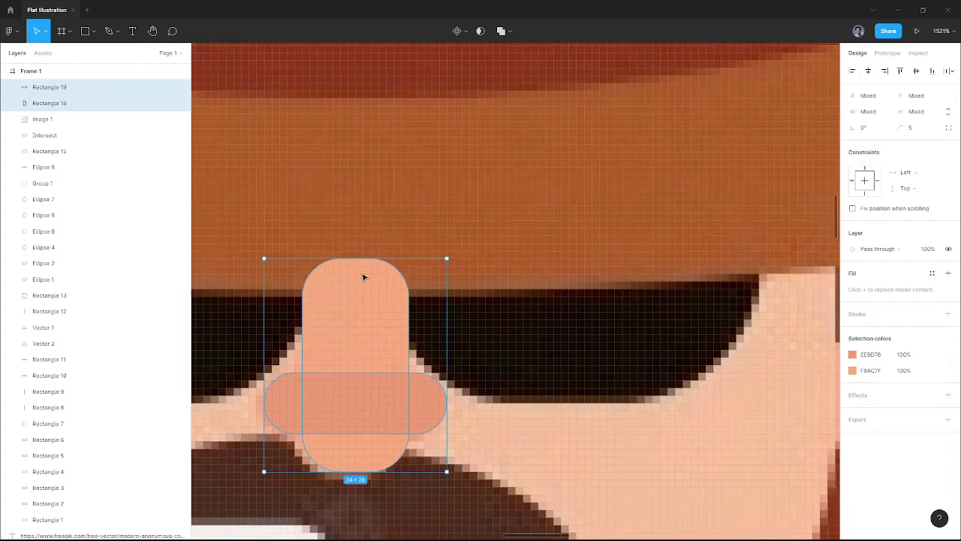
scroll(363, 277, "down", 3, "ctrl")
scroll(365, 274, "down", 2, "ctrl")
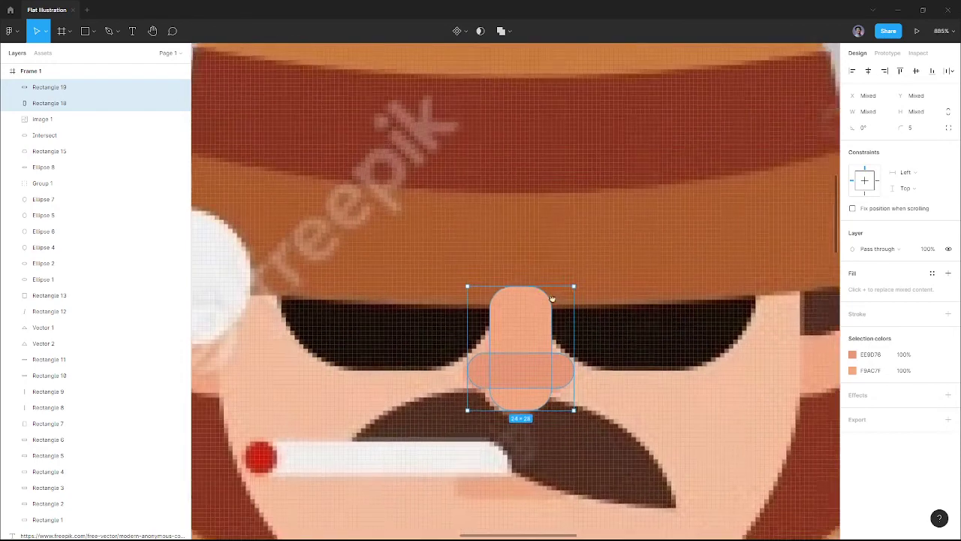
key("o")
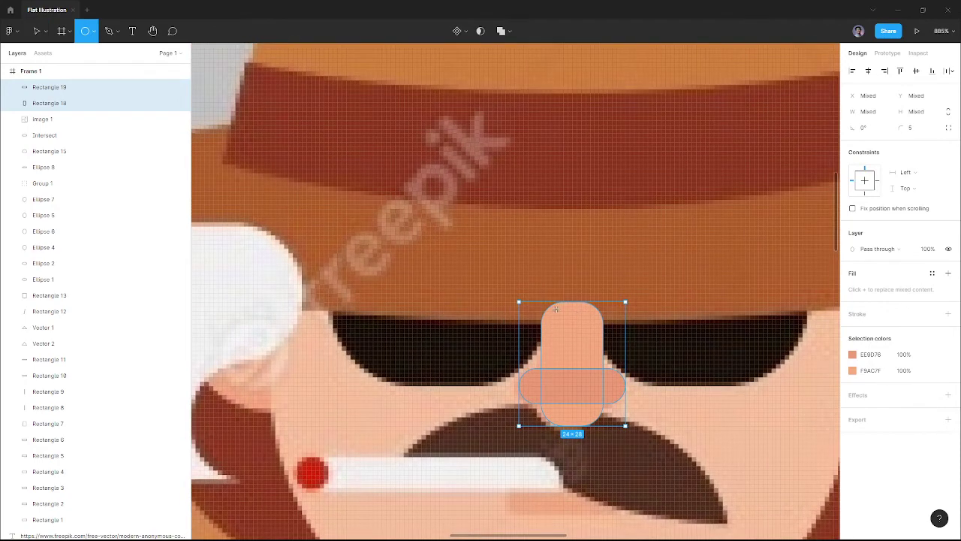
Size a rounded rectangle over the left sunglass lens at 30% opacity.
mouse_move(337, 258)
left_mouse_down()
mouse_move(495, 361)
mouse_move(560, 385)
left_mouse_up()
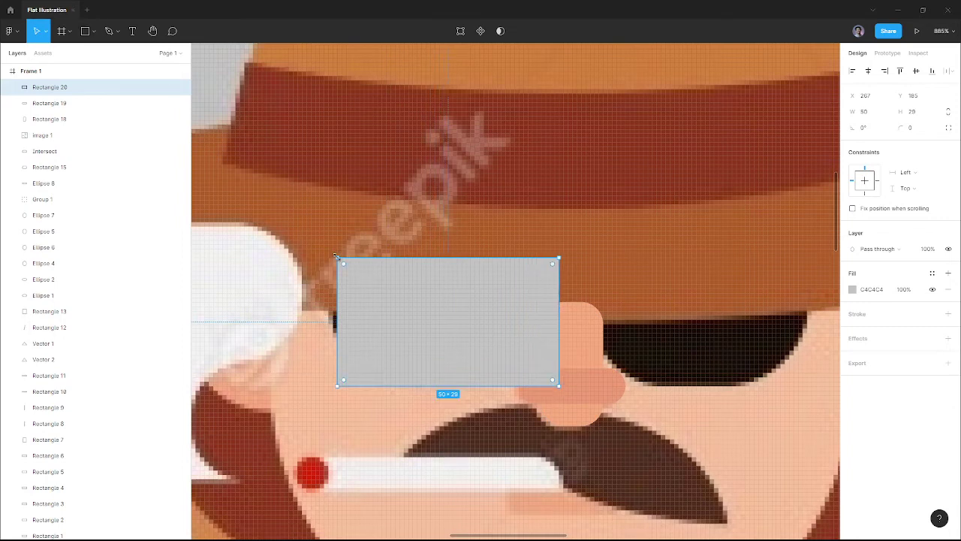
left_click_drag(336, 256, 332, 247)
left_click_drag(342, 386, 408, 290)
left_click_drag(435, 249, 437, 188)
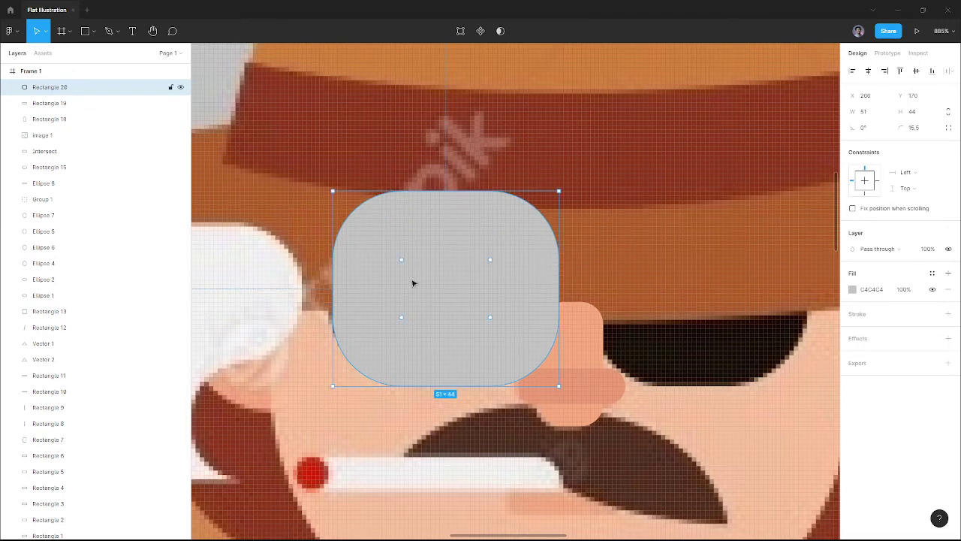
mouse_move(403, 313)
left_mouse_down()
mouse_move(440, 299)
mouse_move(433, 306)
left_mouse_up()
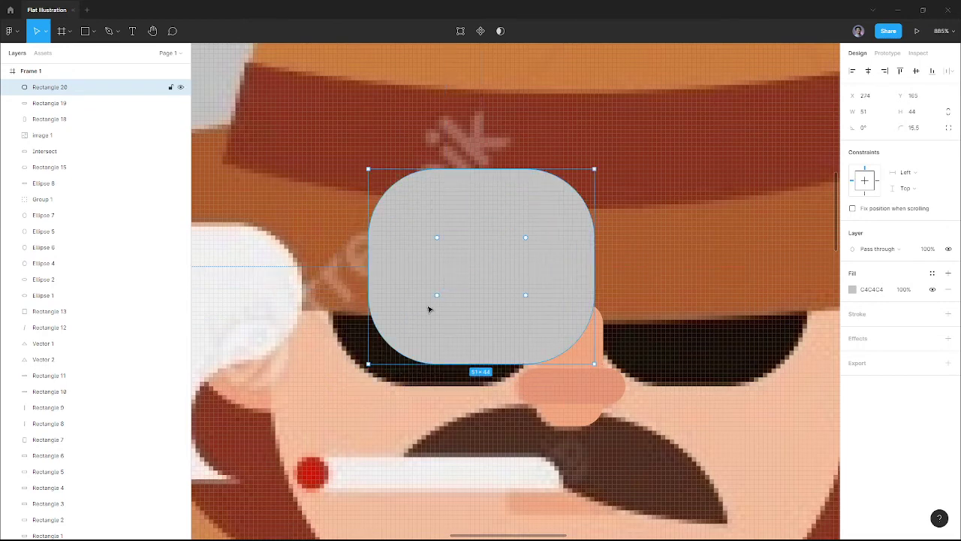
key("ctrl+z")
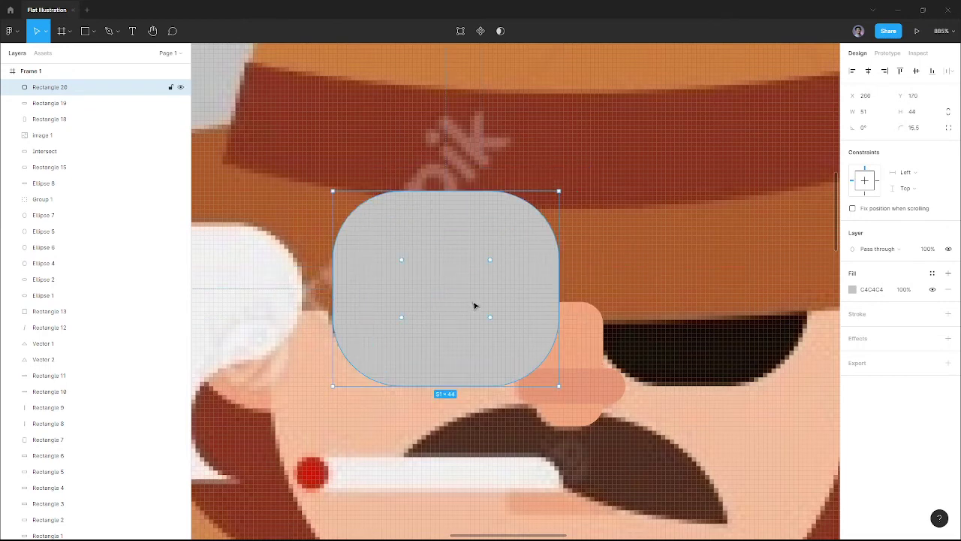
key("3")
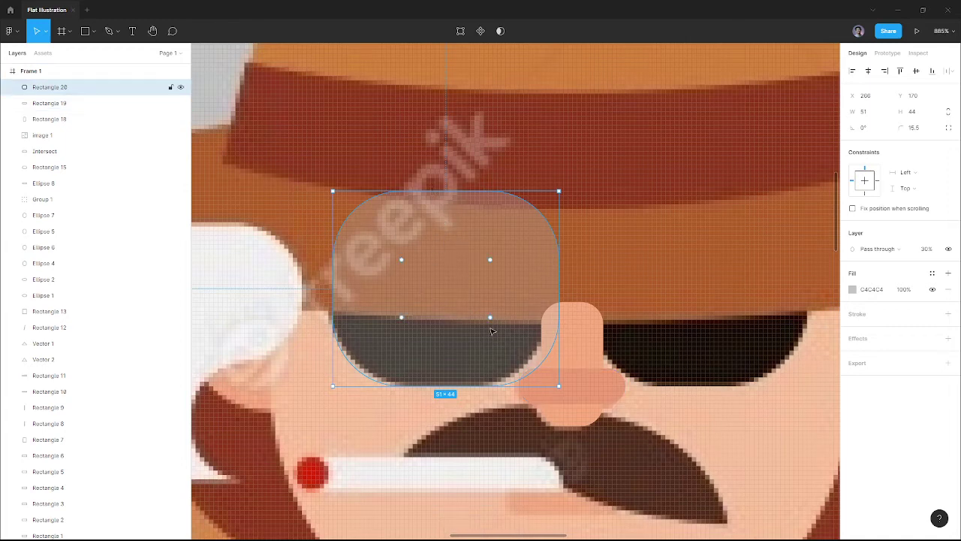
Set the lens corner radius to 17 and pull the bottom-right point in to slant it.
left_click(947, 128)
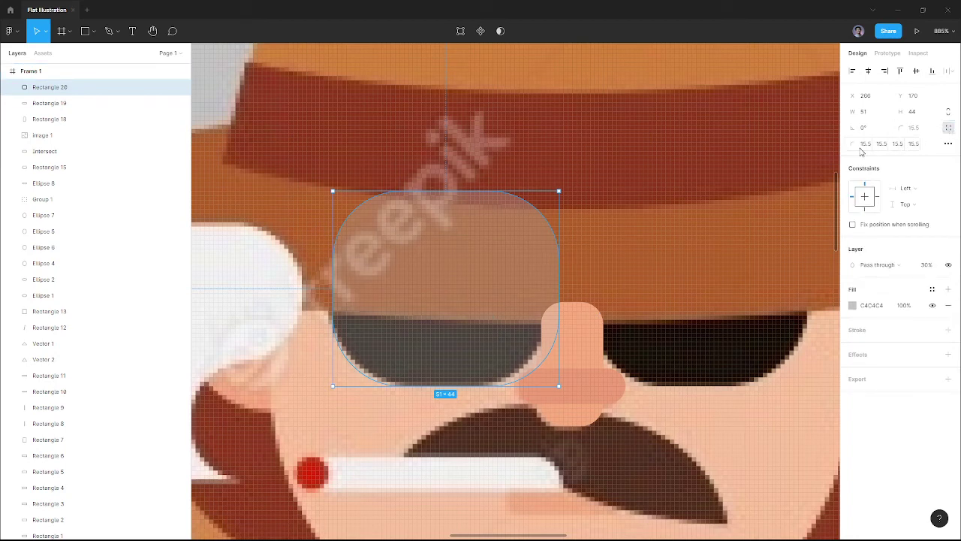
type("0")
key("Return")
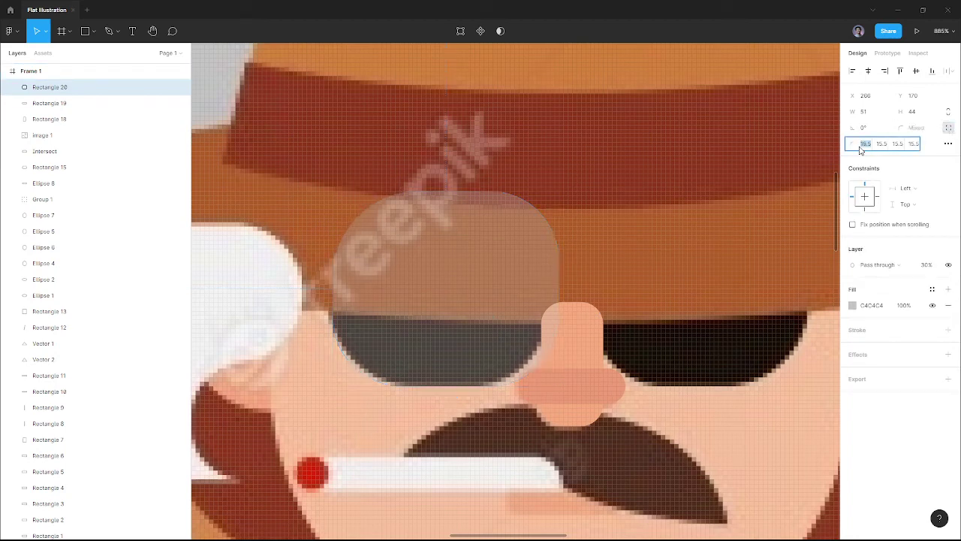
key("Return")
left_click(949, 128)
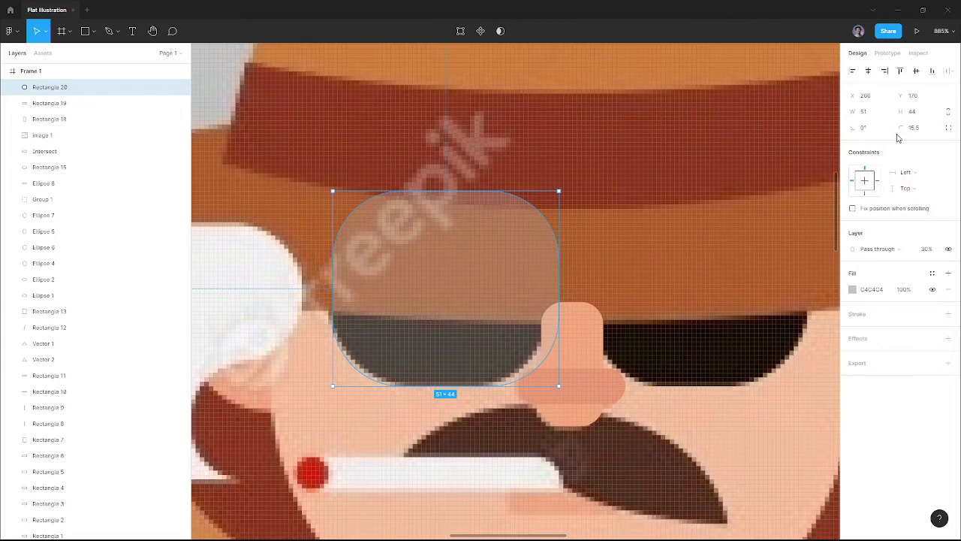
left_click_drag(901, 128, 907, 127)
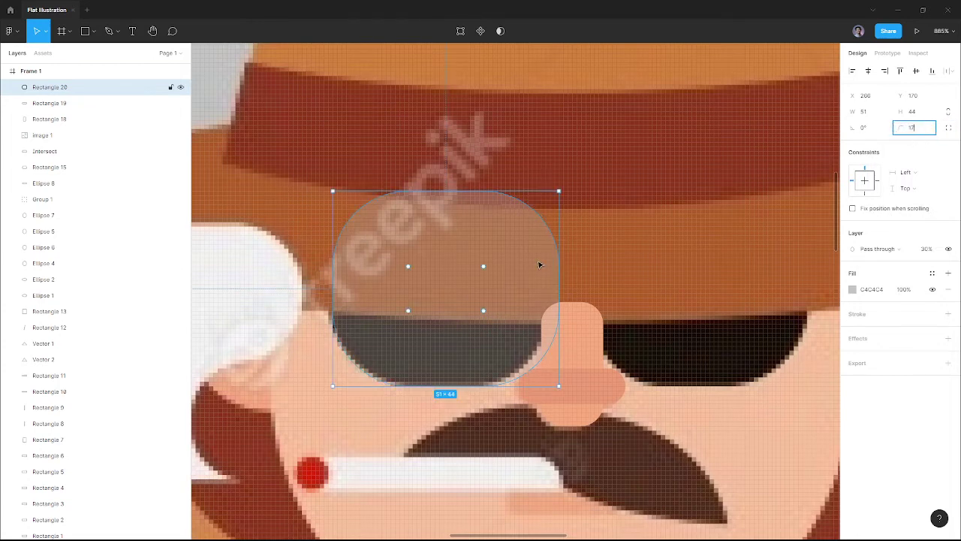
double_click(500, 277)
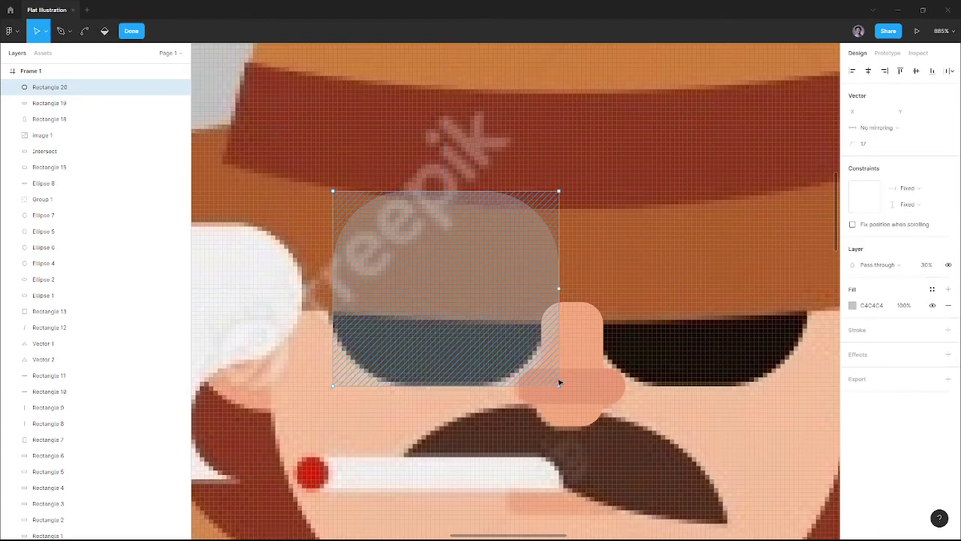
left_click_drag(559, 383, 540, 383)
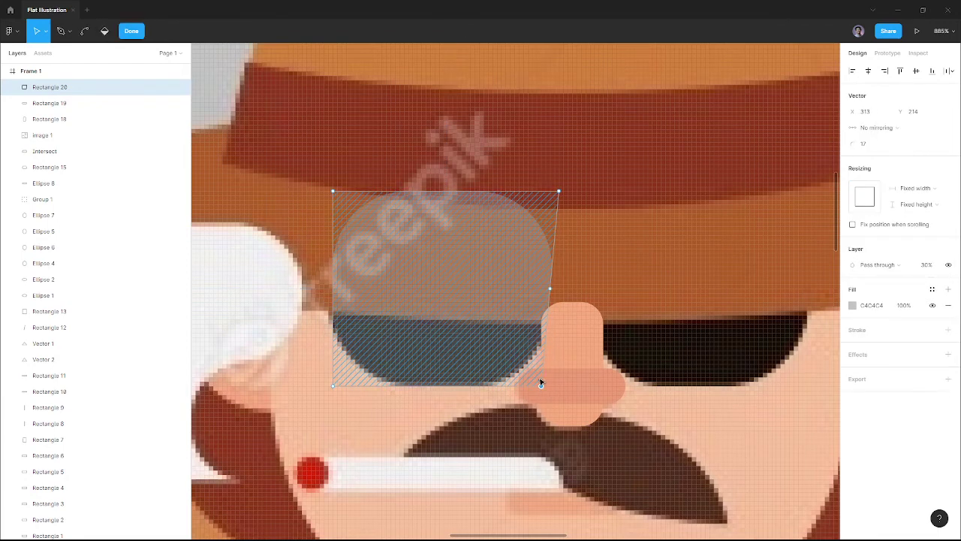
key("Escape")
Fill the lens with sampled near-black 140D02 at 100% opacity.
key("i")
left_click(654, 352)
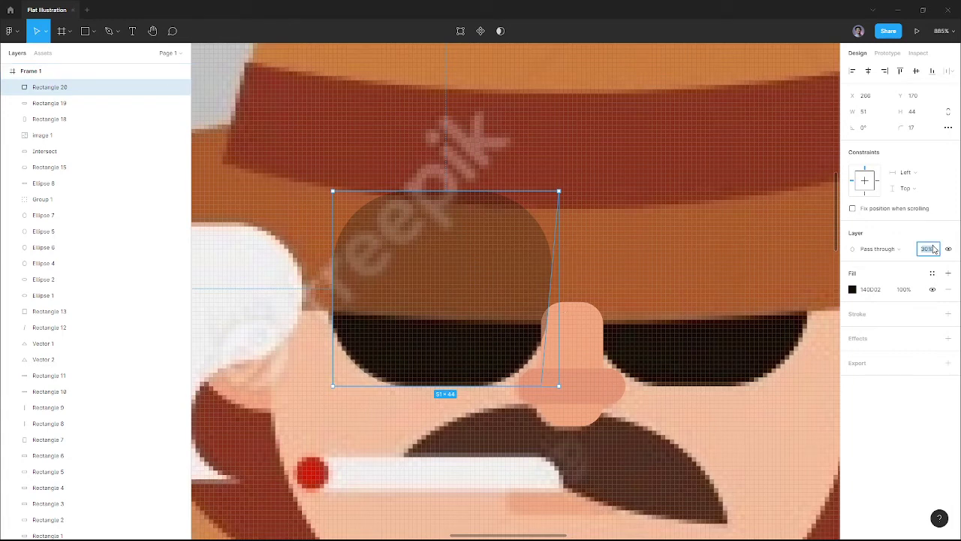
type("100")
key("Return")
Duplicate the lens, flip it horizontally, and place the mirrored copy over the right eye.
key("ctrl+d")
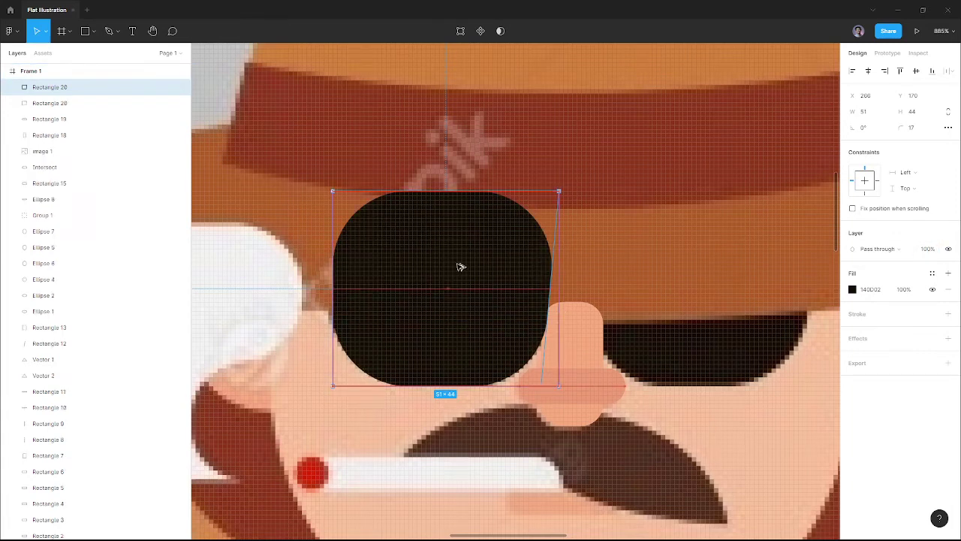
left_click_drag(461, 266, 526, 260)
right_click(526, 260)
left_click(589, 493)
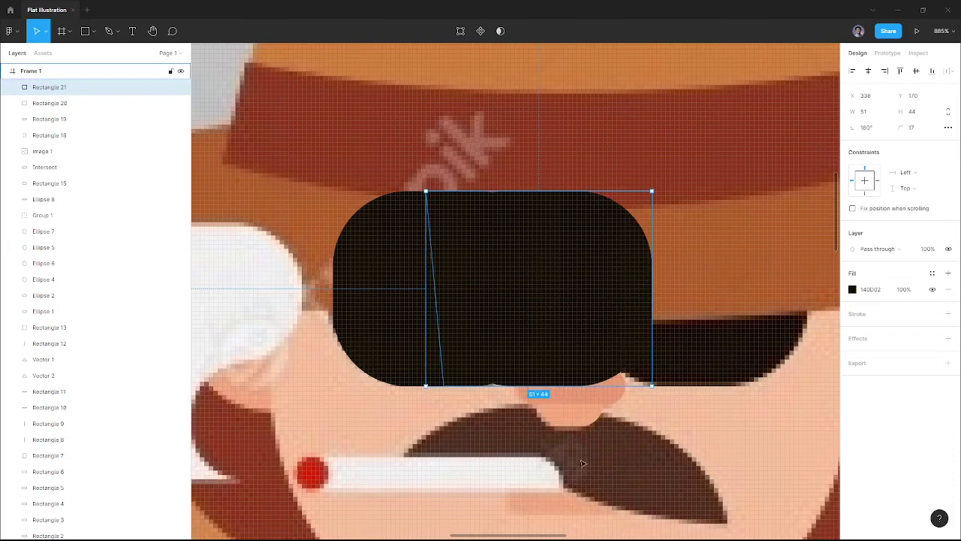
scroll(528, 323, "right", 3)
mouse_move(429, 333)
left_mouse_down()
mouse_move(600, 310)
mouse_move(557, 307)
left_mouse_up()
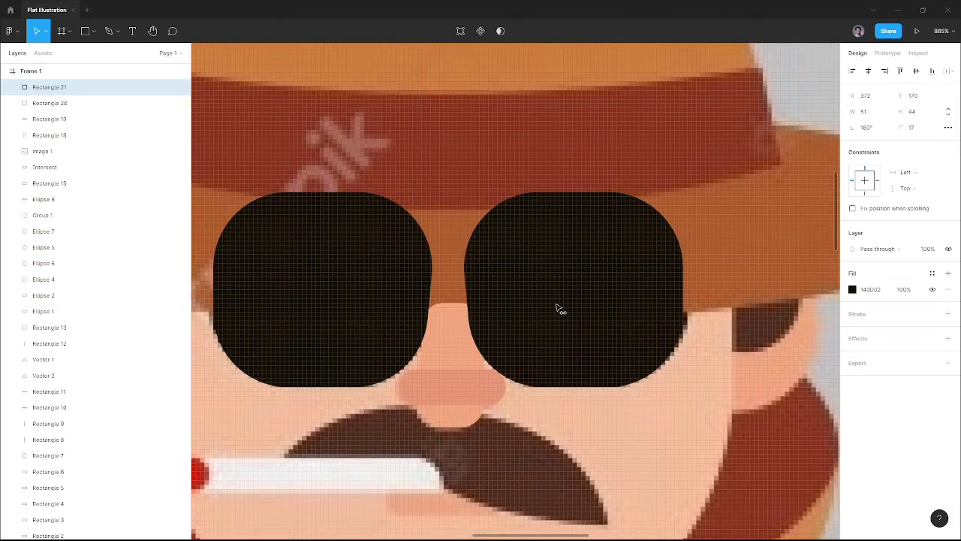
Bring the nose in front of the lenses and hide the reference image.
left_click(439, 364)
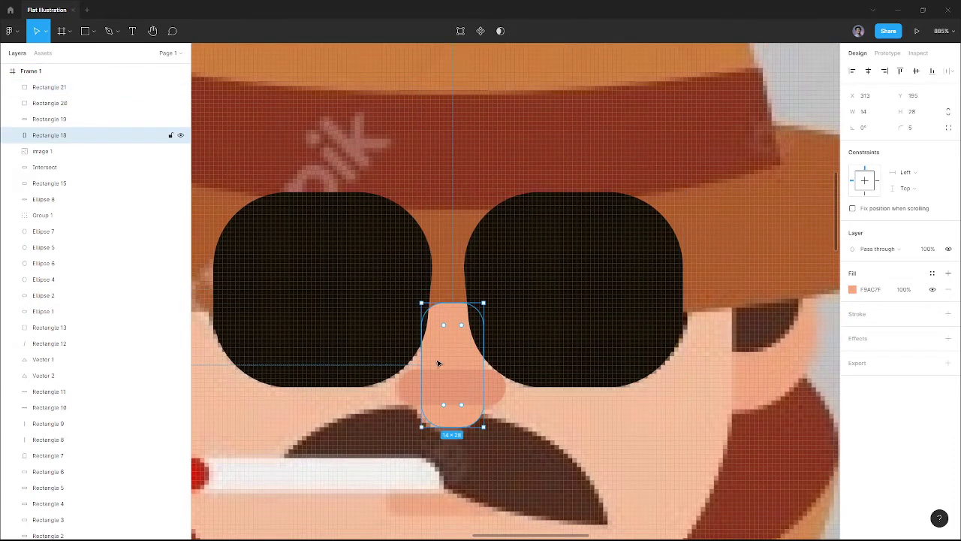
key("bracketright")
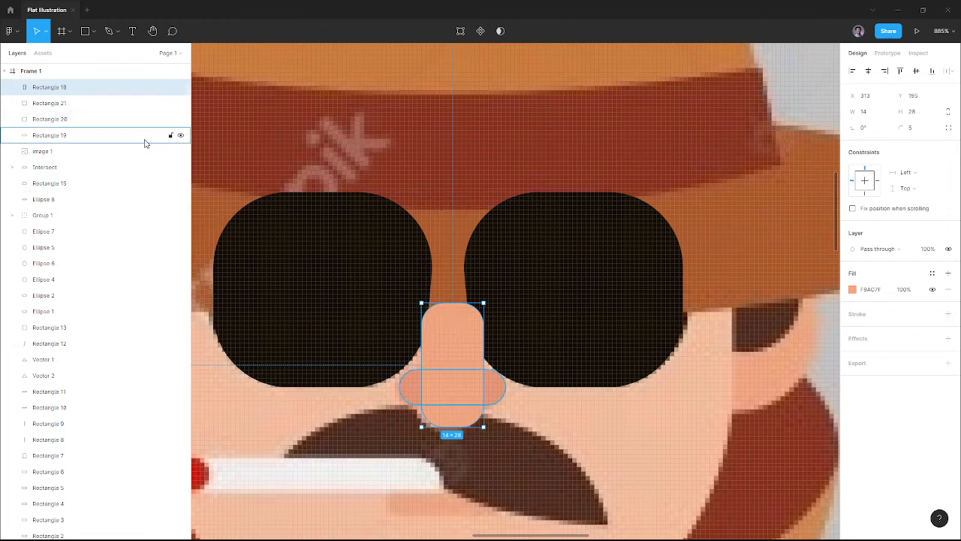
left_click(142, 153)
left_click(180, 151)
Reorder both lenses and the nose pieces so they sit under the hat brim.
scroll(275, 217, "down", 3)
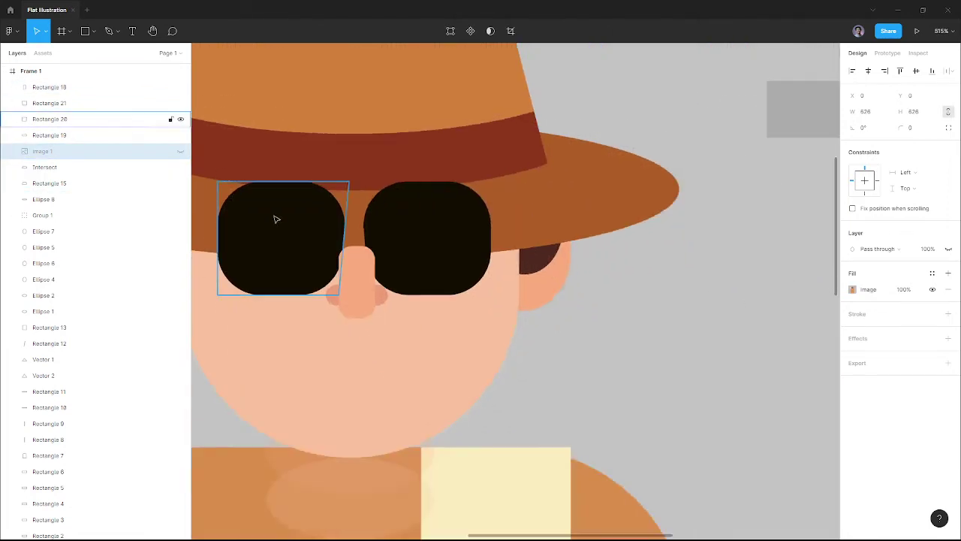
left_click(275, 217)
left_click(480, 238, "shift")
left_click(370, 283, "shift")
left_click(332, 300, "shift")
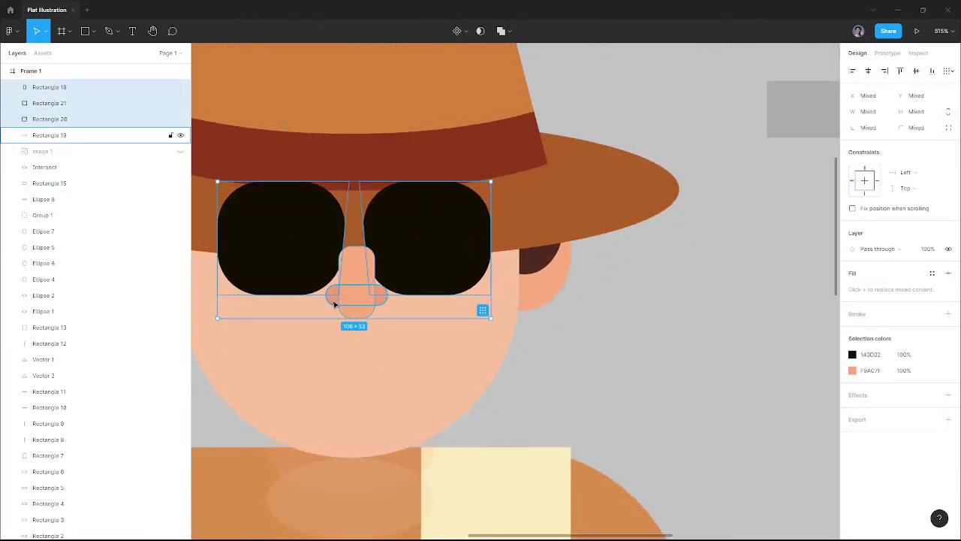
key("ctrl+bracketleft")
key("ctrl+bracketleft")
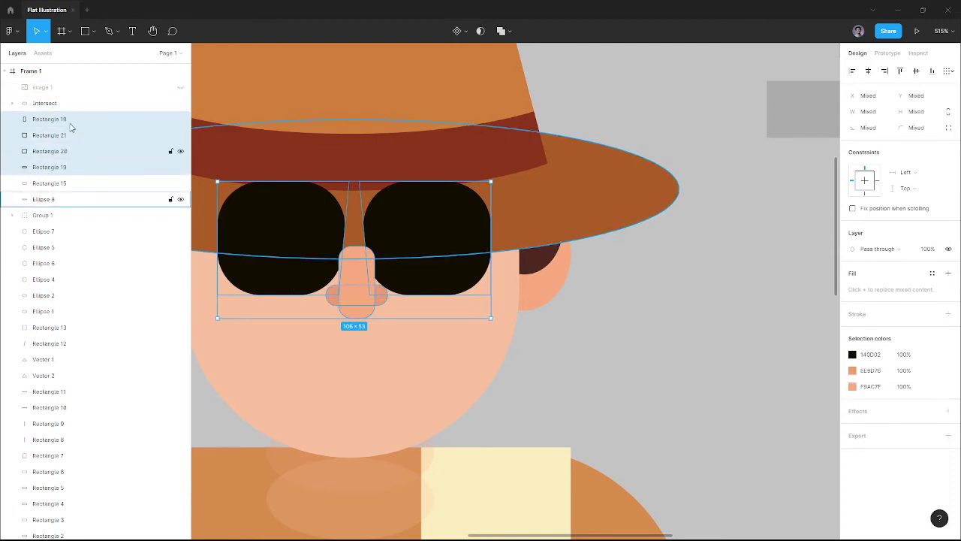
key("ctrl+bracketleft")
key("ctrl+bracketleft")
key("ctrl+bracketleft")
key("ctrl+bracketright")
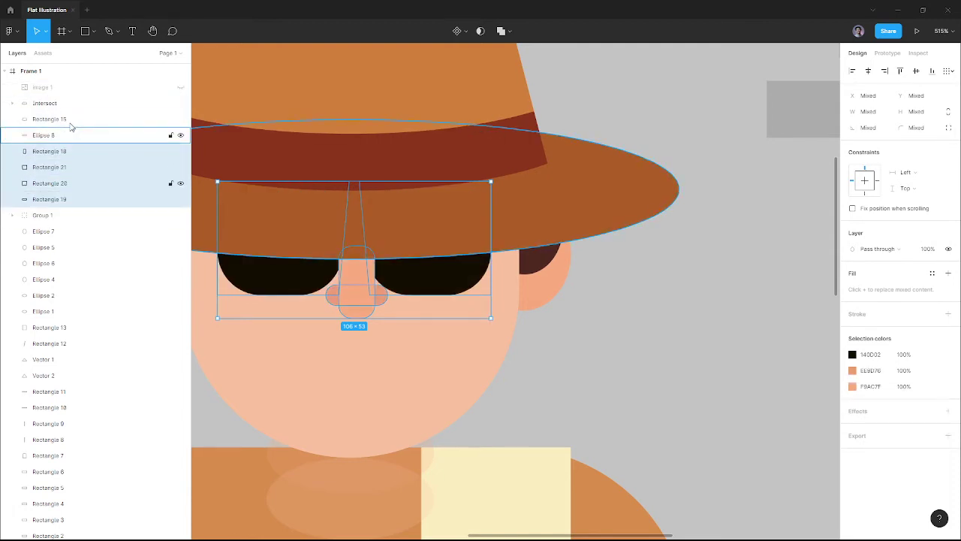
left_click(684, 185)
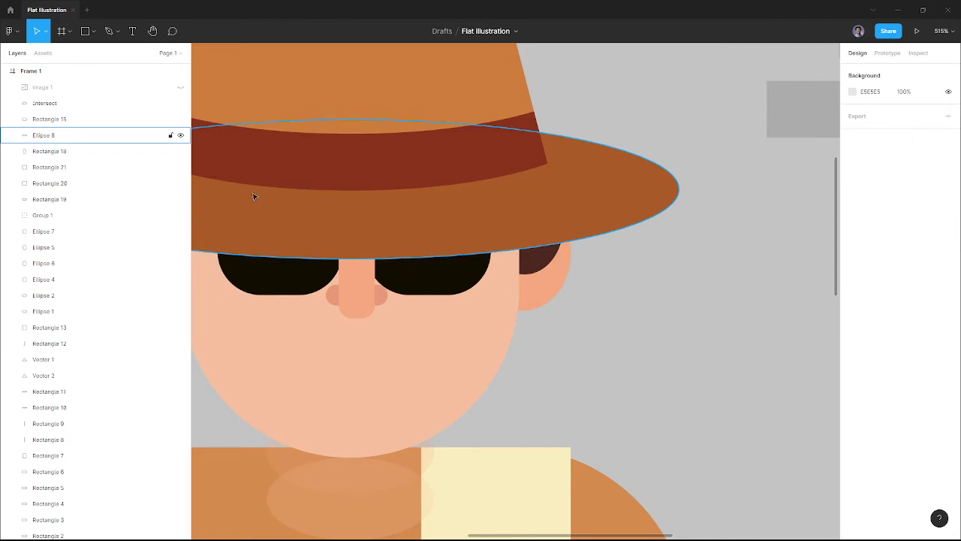
Toggle the reference image to compare, ending with it shown and the mustache area in view.
left_click(181, 88)
left_click(181, 88)
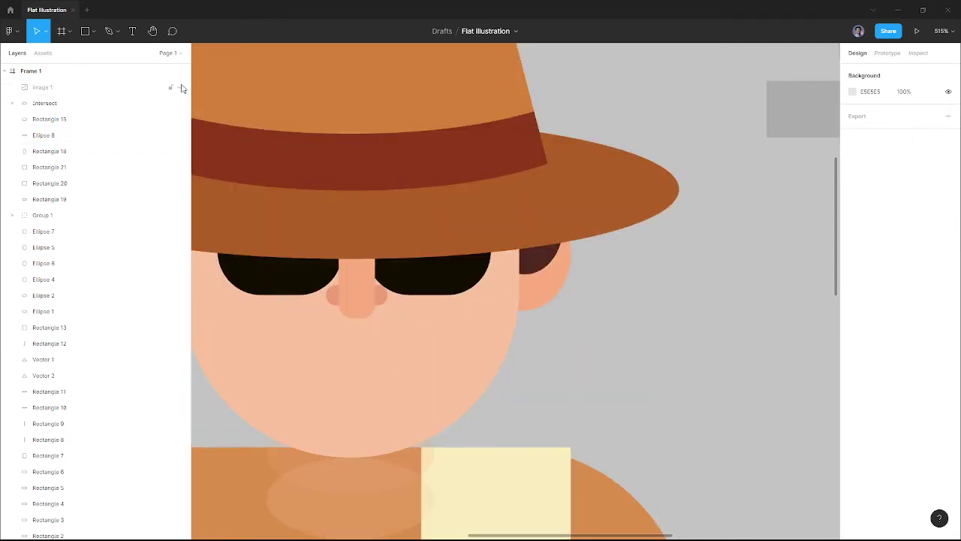
left_click(181, 88)
left_click(181, 88)
left_click(181, 87)
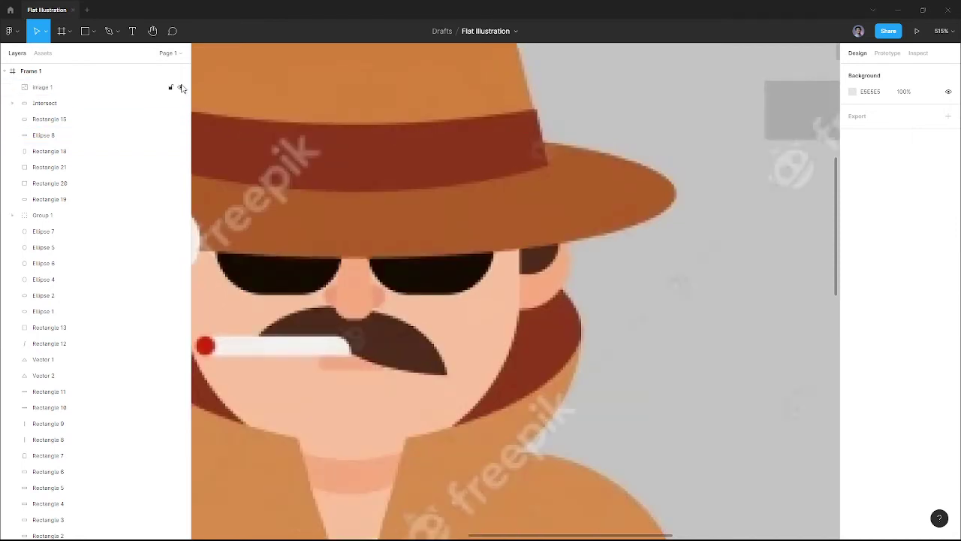
scroll(368, 353, "up", 2)
left_click_drag(368, 353, 477, 328)
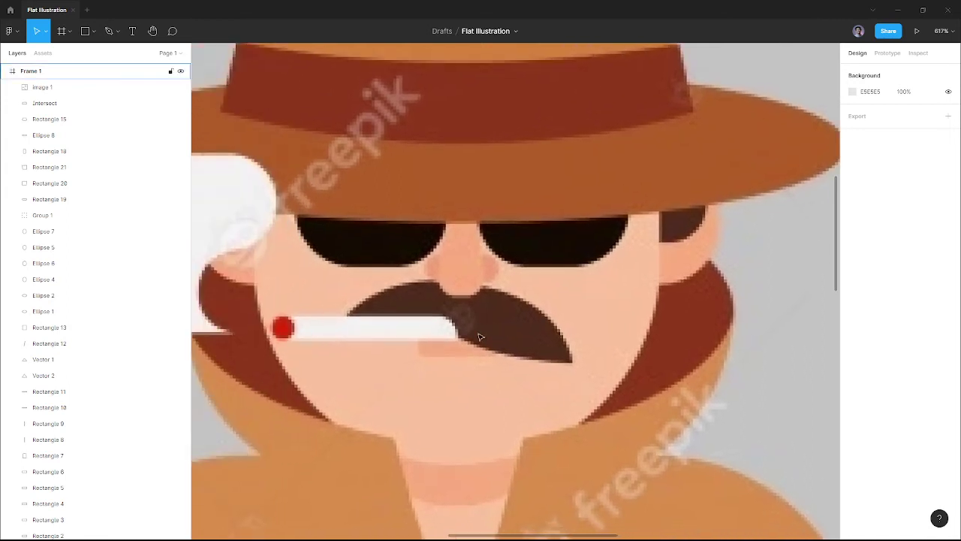
Draw a circle over the chin and Alt-drag a copy upward so the two overlap.
key("o")
mouse_move(350, 283)
left_mouse_down()
mouse_move(552, 455)
mouse_move(583, 515)
left_mouse_up()
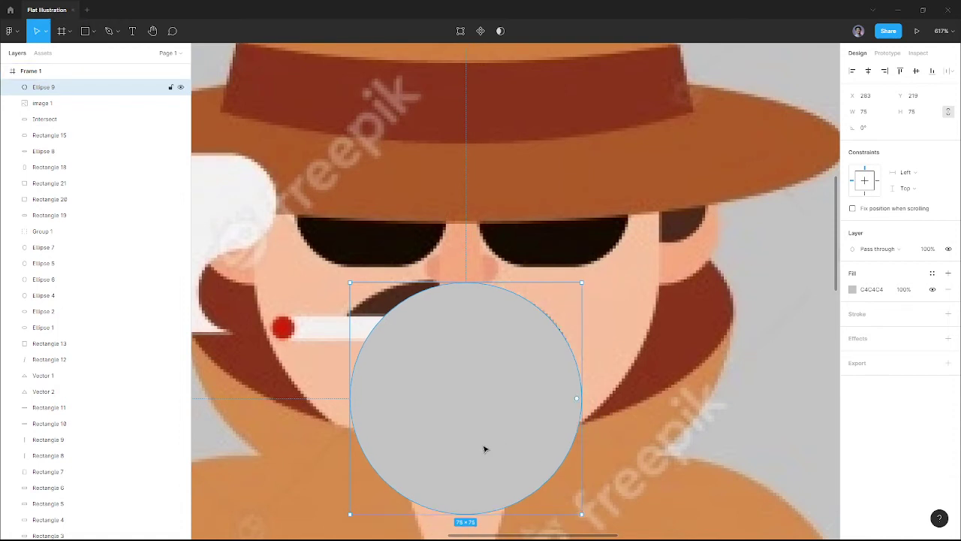
left_click_drag(478, 456, 585, 320)
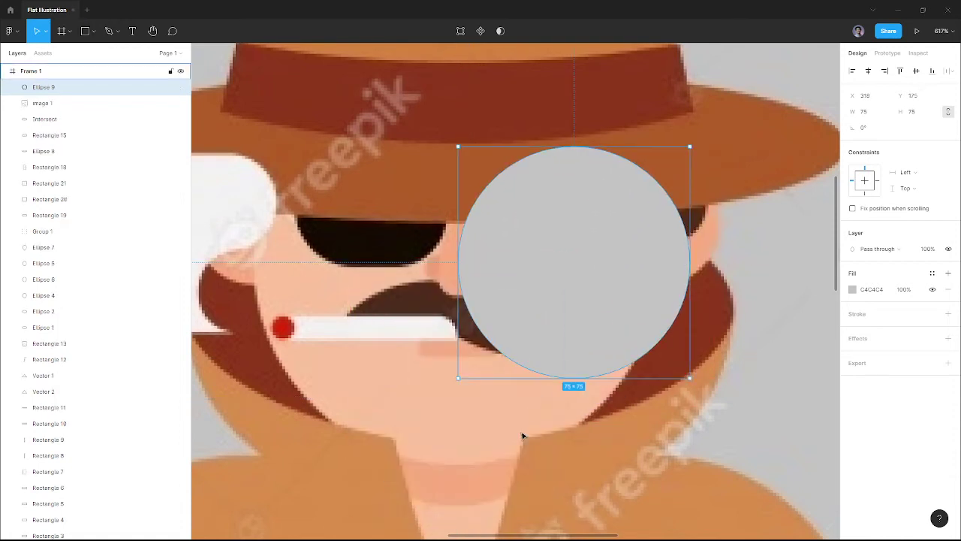
left_click(515, 434)
left_click(532, 349)
key("ctrl+z")
left_click_drag(521, 367, 560, 315)
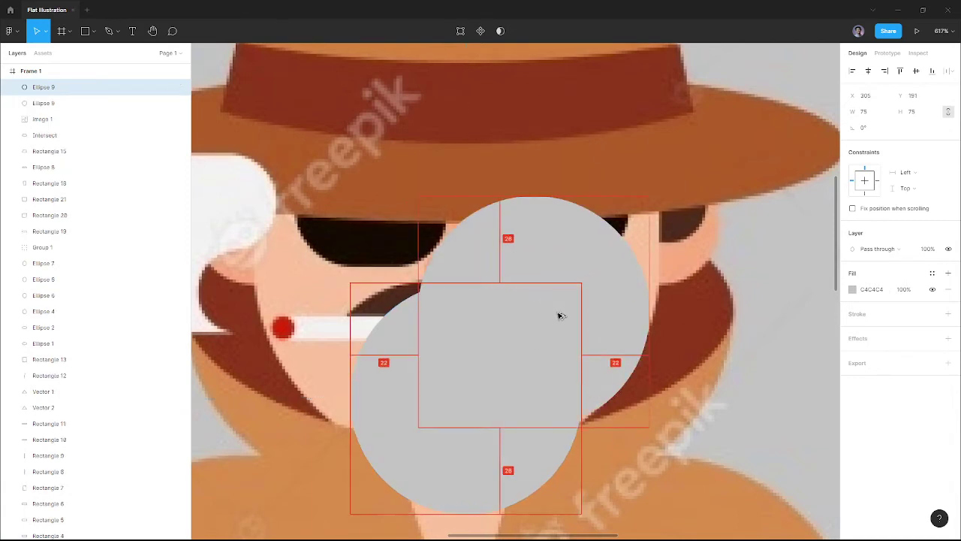
left_click(412, 404, "shift")
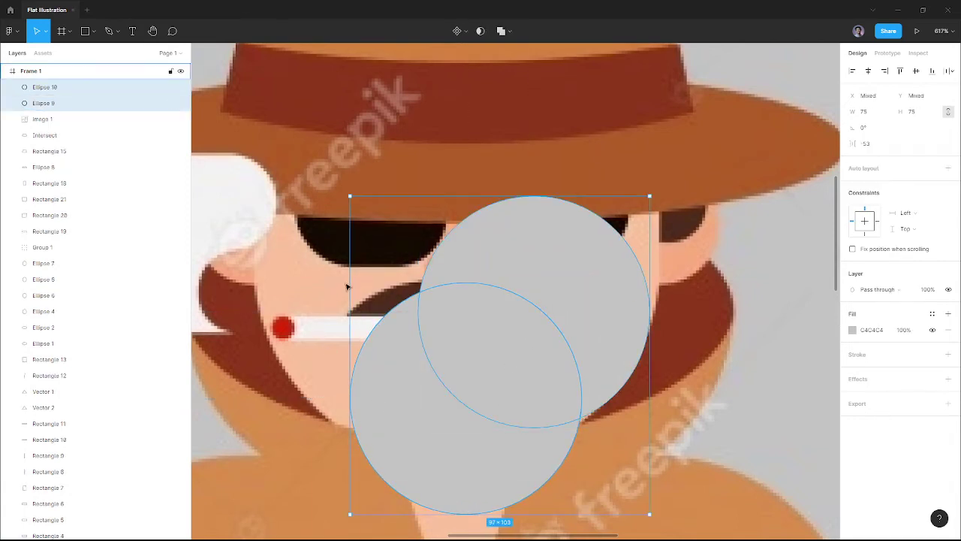
Fill both circles with the sampled dark brown at 30% opacity and raise the upper one.
key("i")
left_click(388, 306)
key("3")
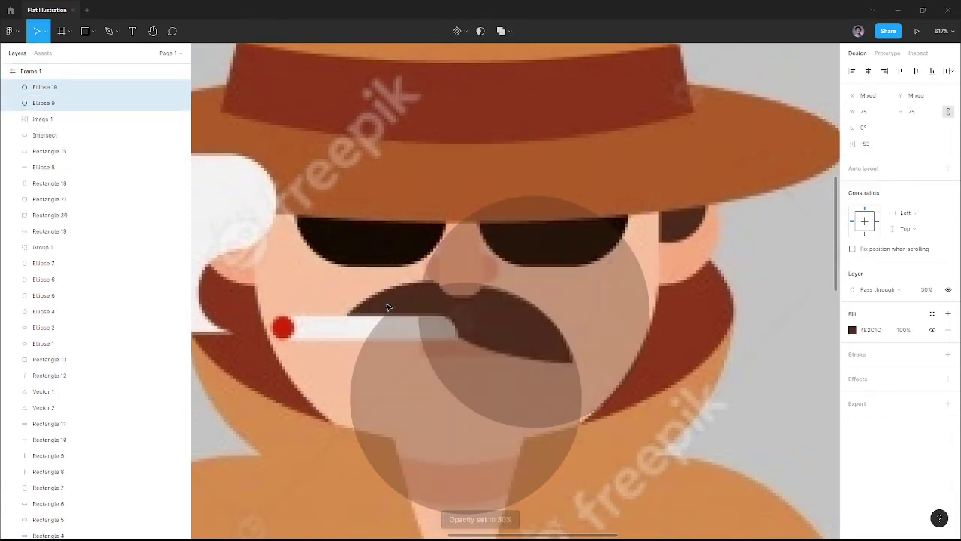
left_click(596, 311)
left_click_drag(596, 311, 601, 250)
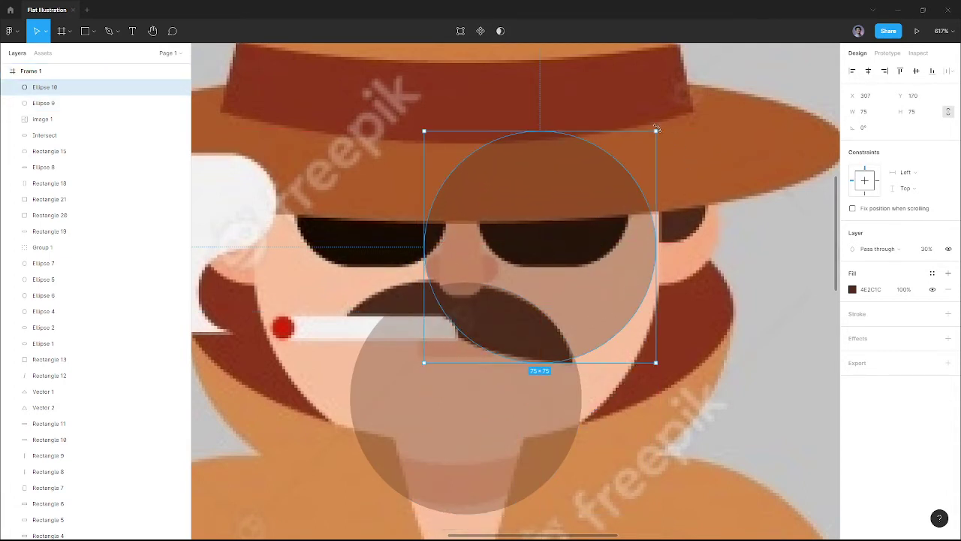
Enlarge the upper circle to 88 px and intersect both into a 48.73×25 mustache half.
left_click_drag(655, 131, 692, 95)
left_click_drag(610, 162, 598, 158)
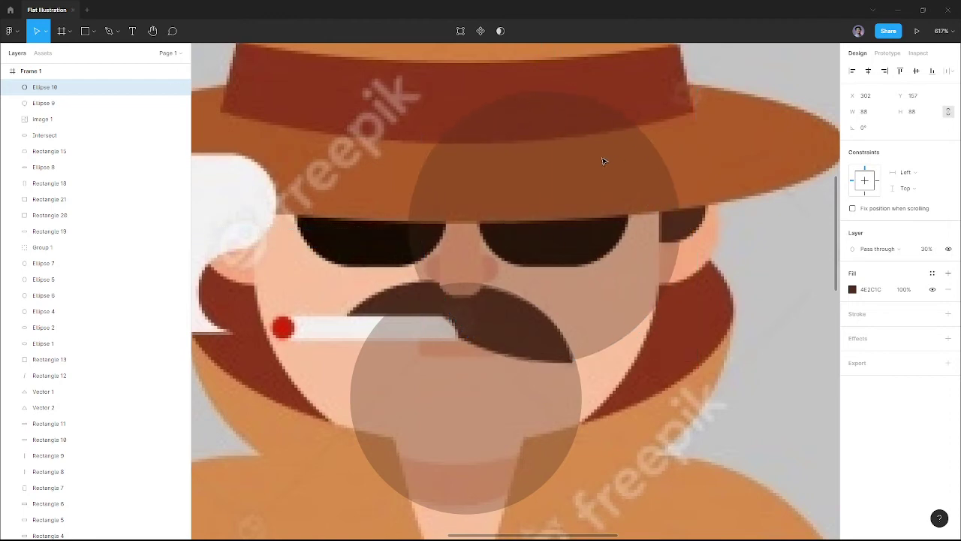
left_click(501, 408, "shift")
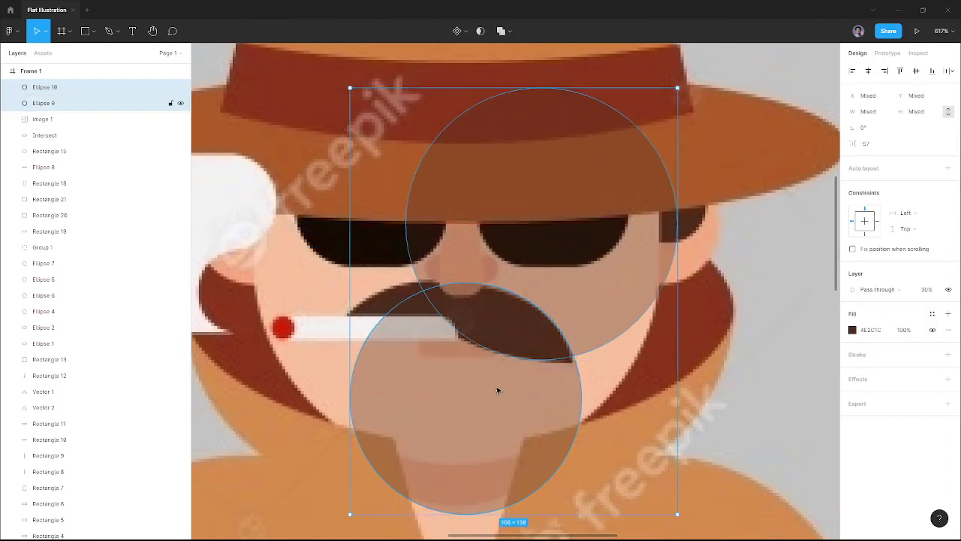
left_click(514, 30)
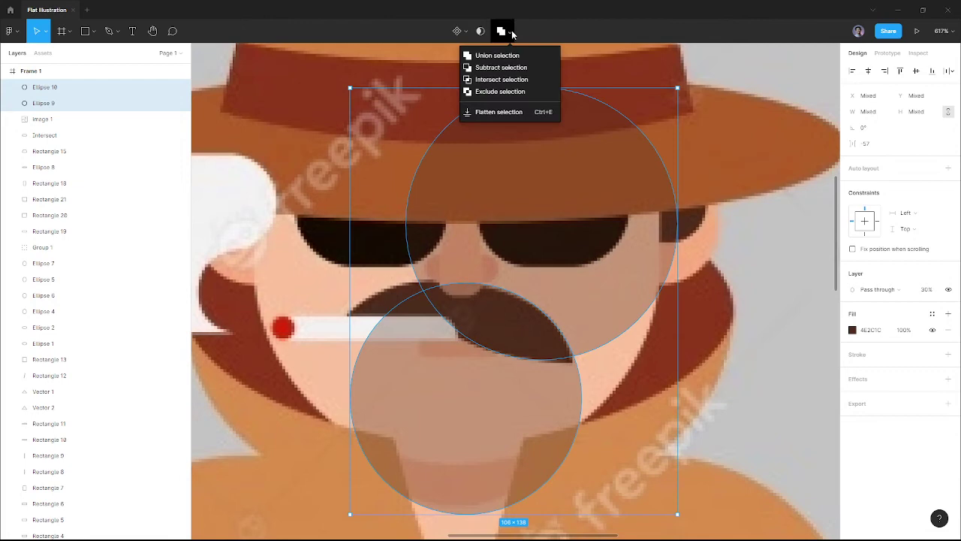
left_click(499, 79)
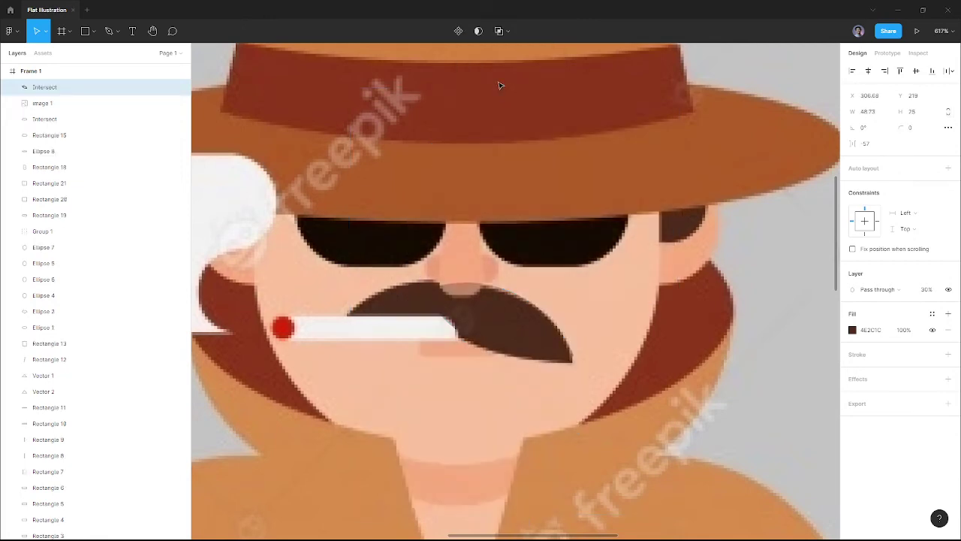
Duplicate the mustache half, flip it horizontally, then tilt and shrink it as the left half.
left_click_drag(489, 317, 409, 321)
right_click(473, 318)
left_click(525, 493)
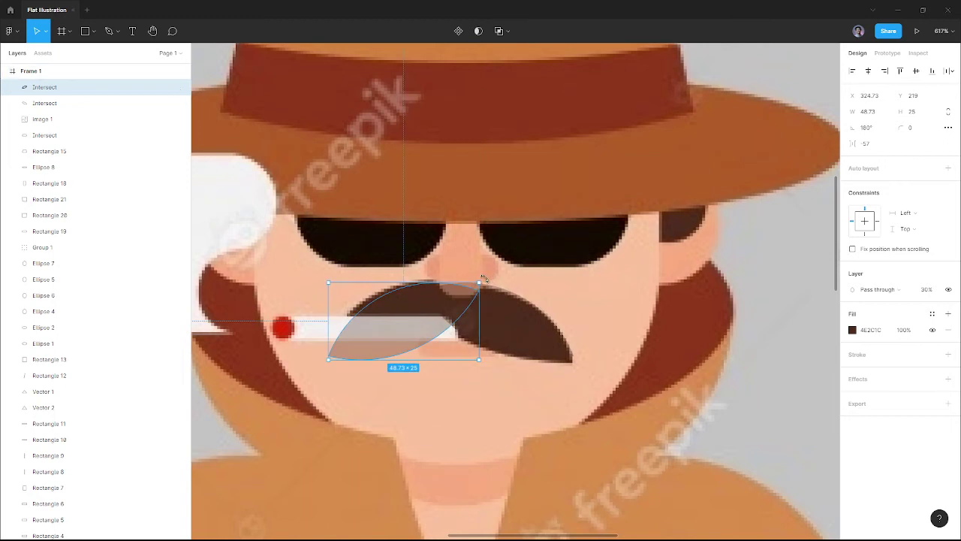
left_click_drag(484, 279, 415, 318)
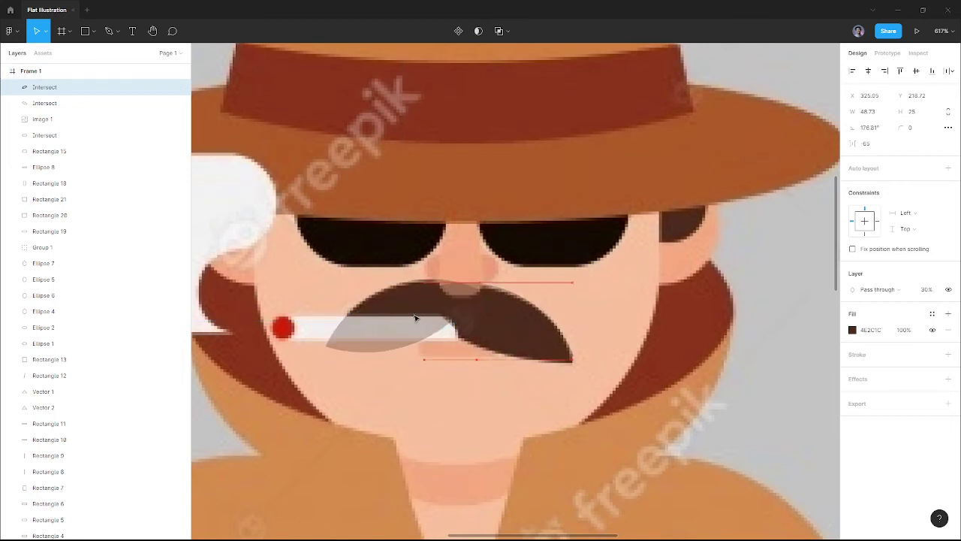
left_click_drag(316, 350, 365, 331)
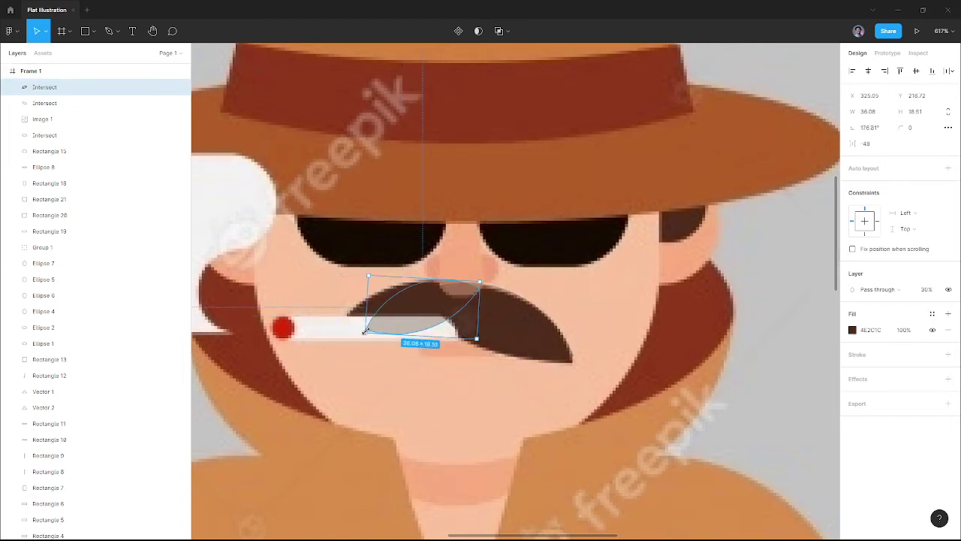
left_click_drag(420, 315, 397, 317)
mouse_move(460, 286)
left_mouse_down()
mouse_move(442, 304)
mouse_move(467, 286)
left_mouse_up()
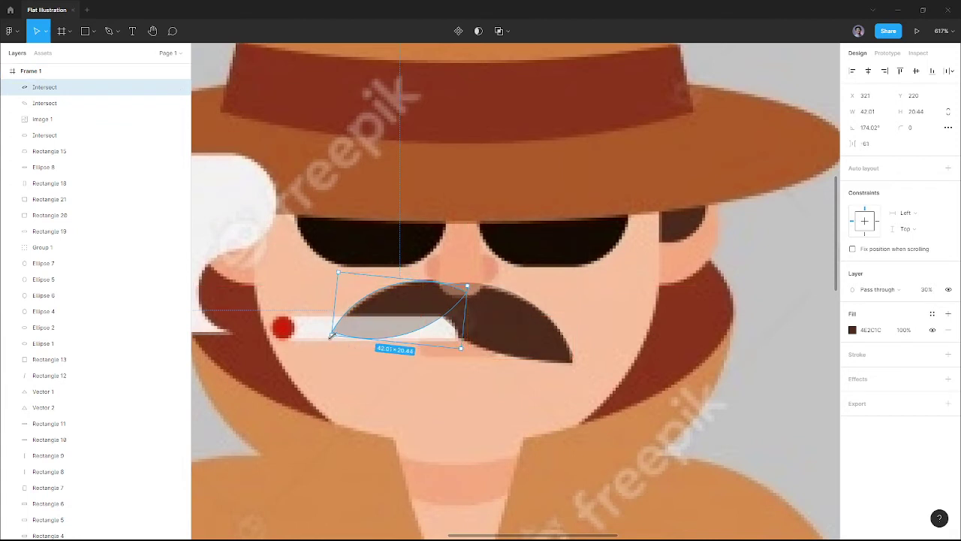
left_click_drag(331, 335, 337, 336)
Set both mustache halves to 100% opacity.
left_click(481, 325, "shift")
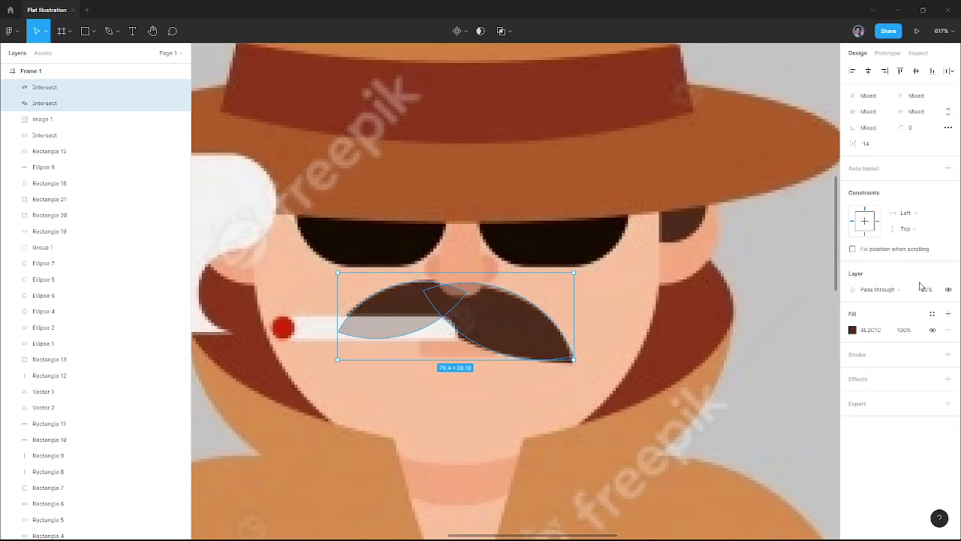
type("100")
key("Return")
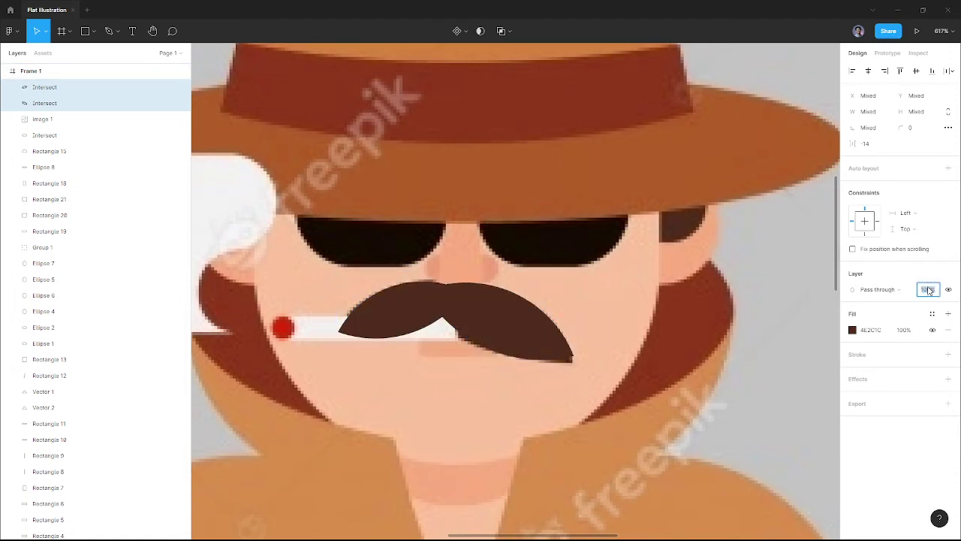
scroll(302, 333, "up", 5)
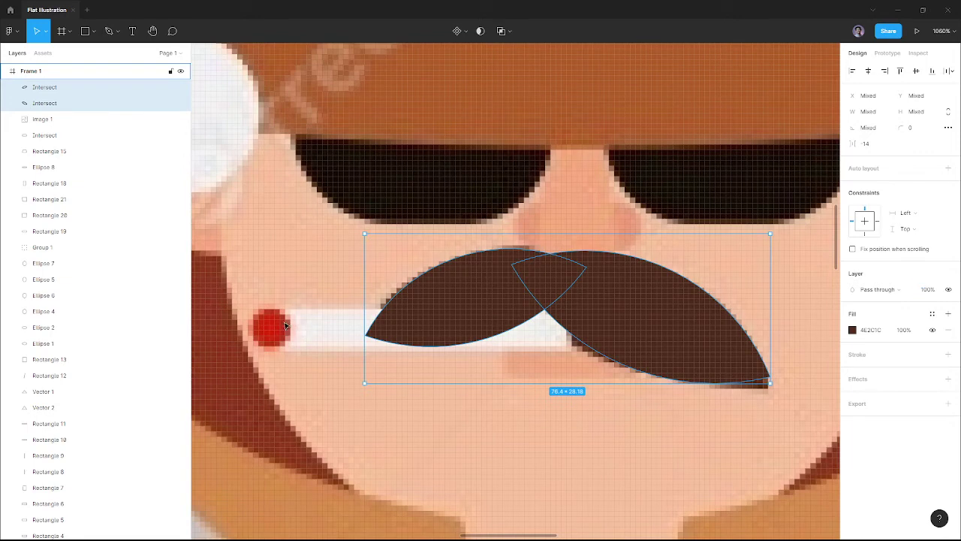
Draw a cigarette body bar with corner radius 10 and the sampled off-white colour.
key("Escape")
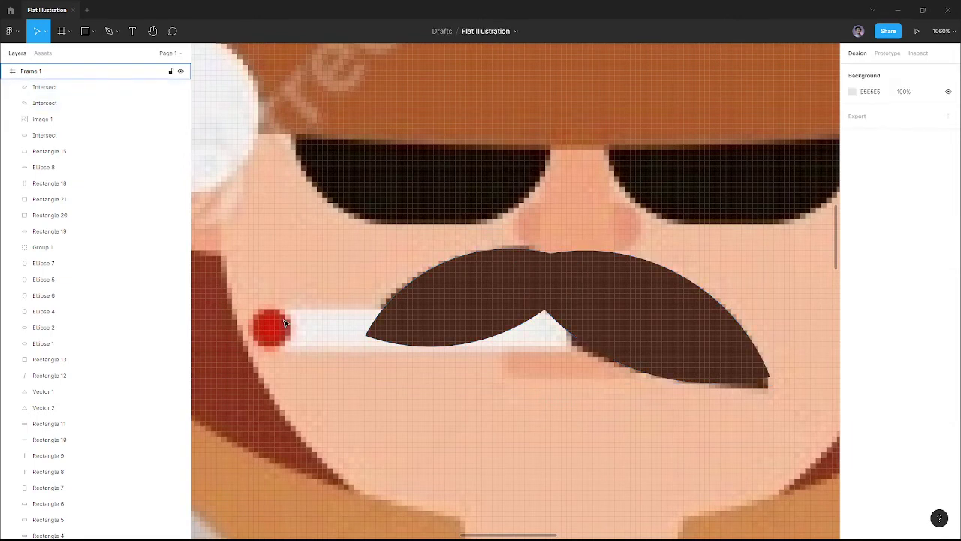
key("r")
left_click_drag(249, 309, 571, 350)
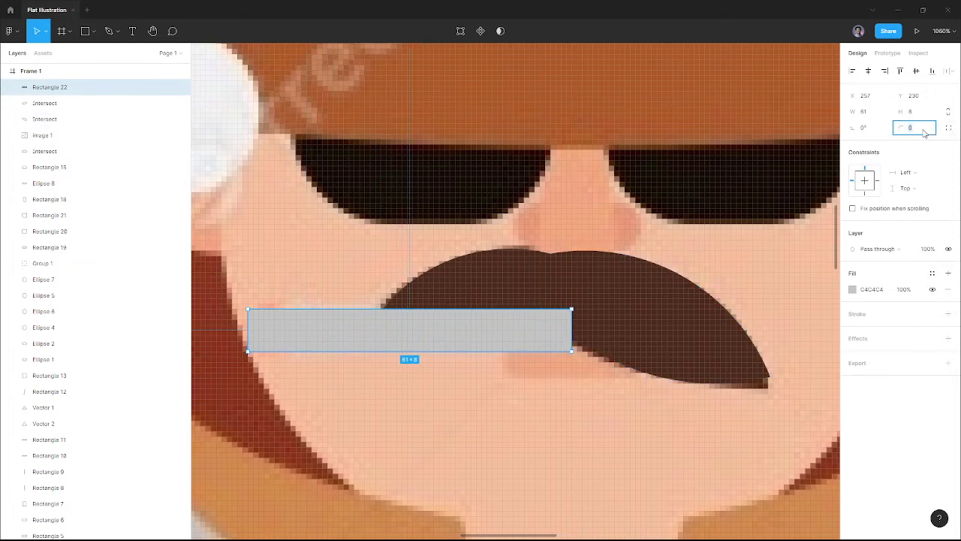
type("10")
key("Return")
left_click_drag(320, 328, 388, 338)
key("i")
left_click(307, 339)
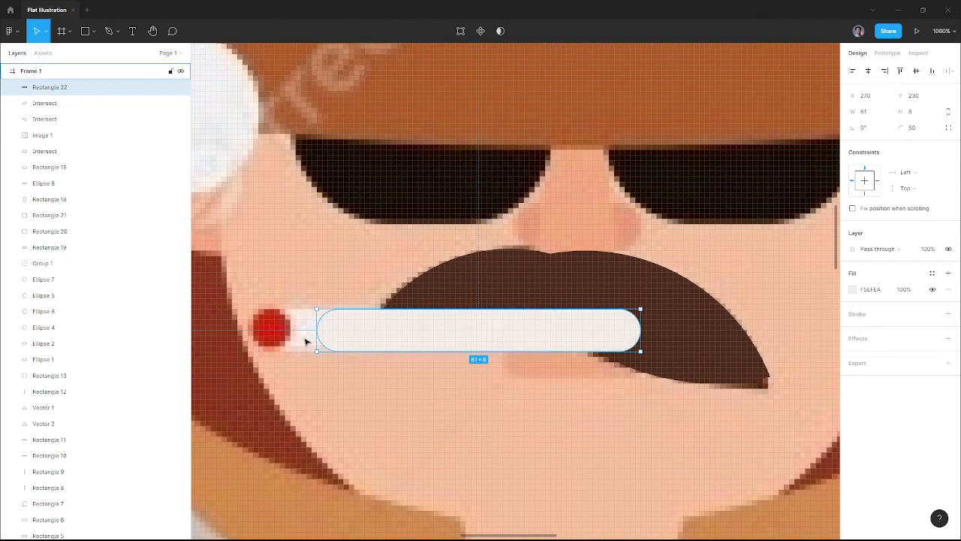
scroll(269, 322, "up", 5)
Add a red 8×8 circle Ellipse 11 as the cigarette tip, aligned with the body.
key("o")
mouse_move(262, 304)
left_mouse_down()
mouse_move(327, 368)
mouse_move(317, 356)
left_mouse_up()
key("i")
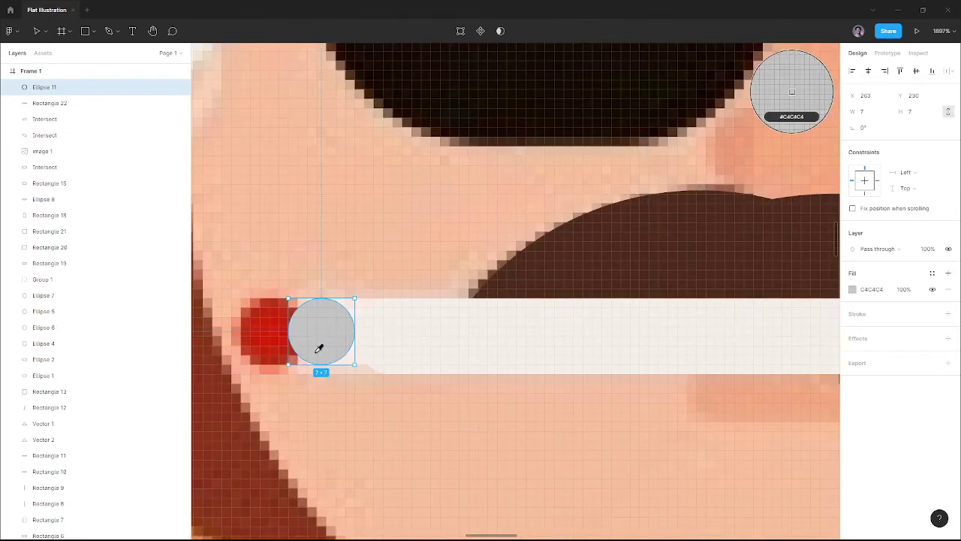
left_click(278, 332)
left_click_drag(318, 337, 272, 338)
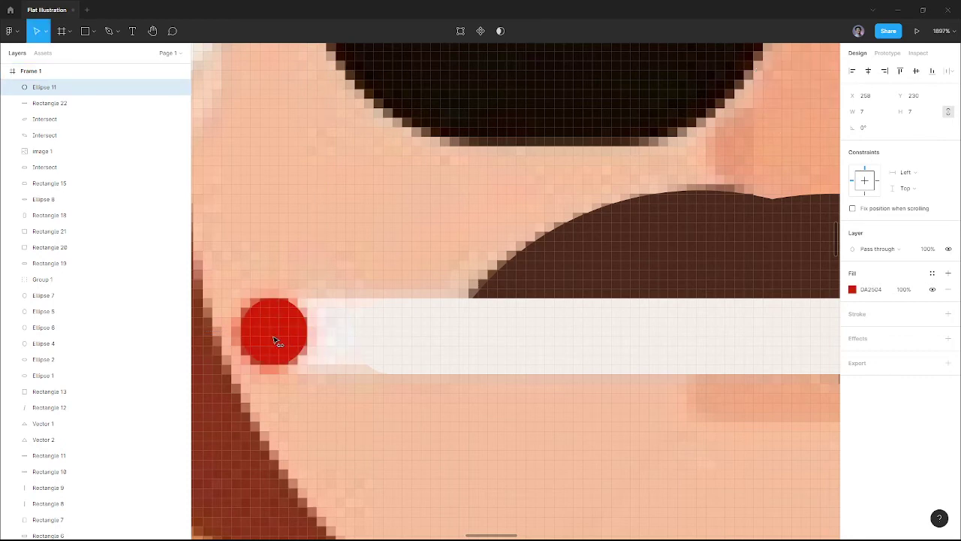
left_click_drag(466, 340, 352, 344)
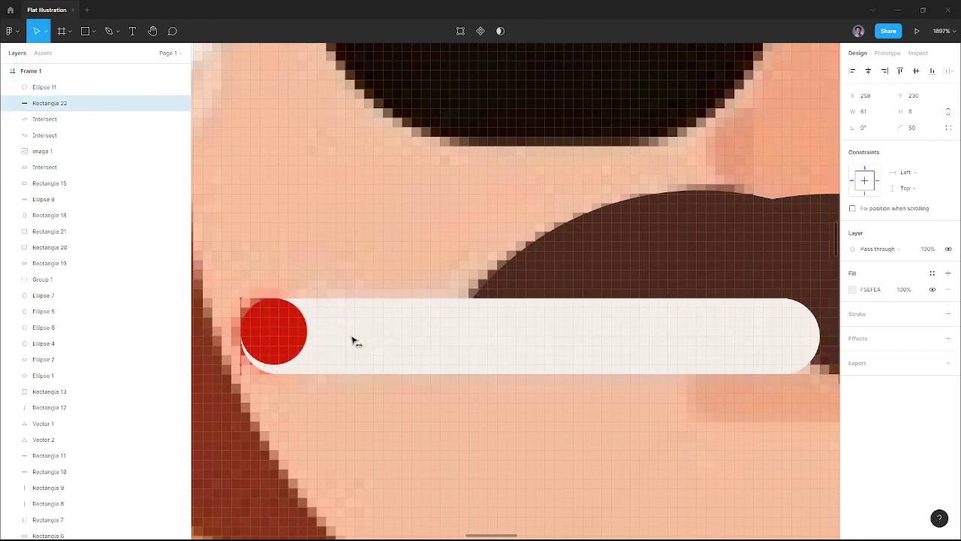
key("Escape")
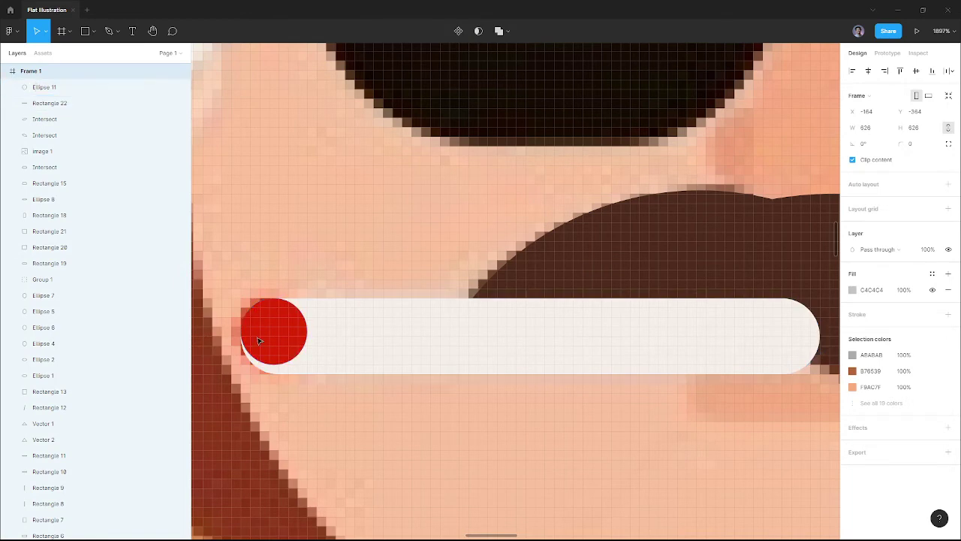
left_click(295, 356)
left_click_drag(302, 368, 316, 368)
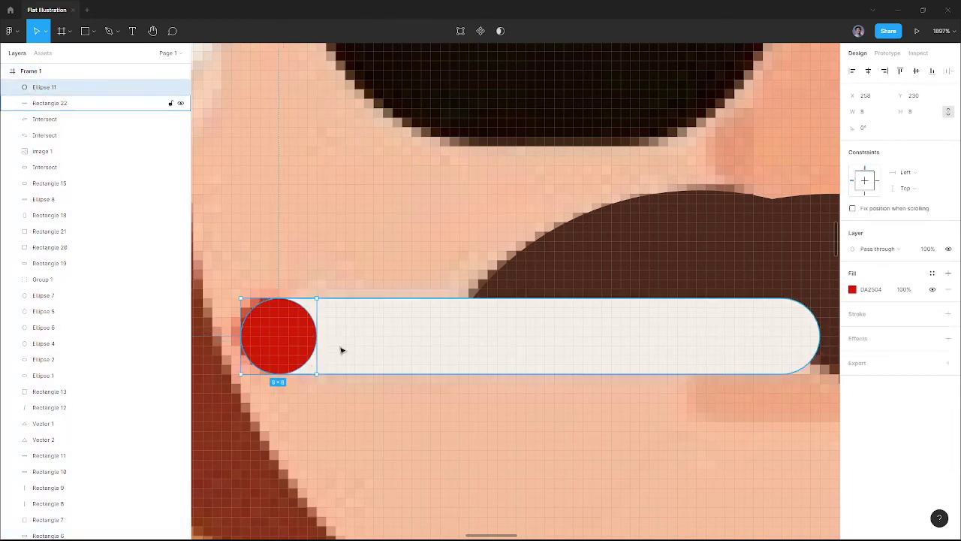
Bring both mustache halves to the front.
scroll(382, 331, "down", 3)
left_click(616, 303)
left_click(651, 315, "shift")
key("bracketright")
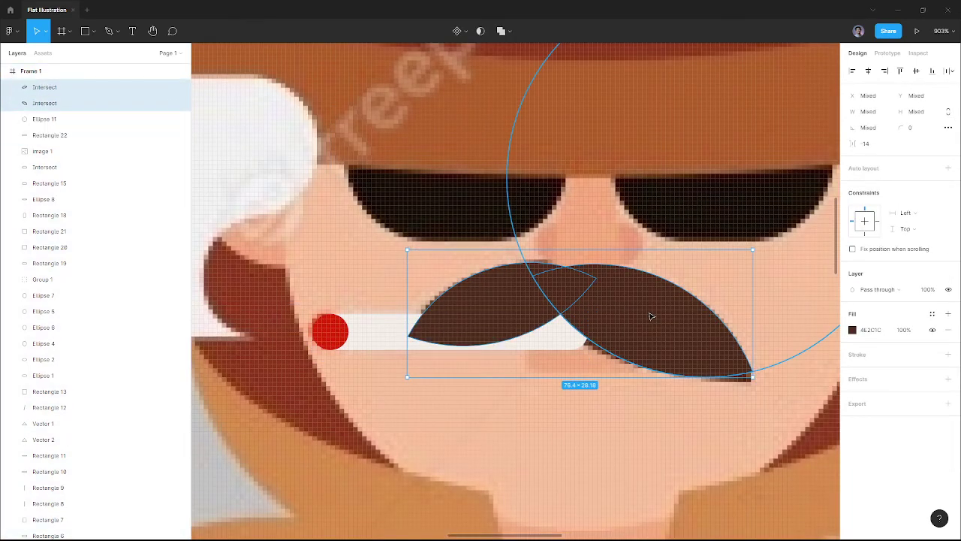
scroll(651, 316, "down", 2)
scroll(650, 315, "down", 2)
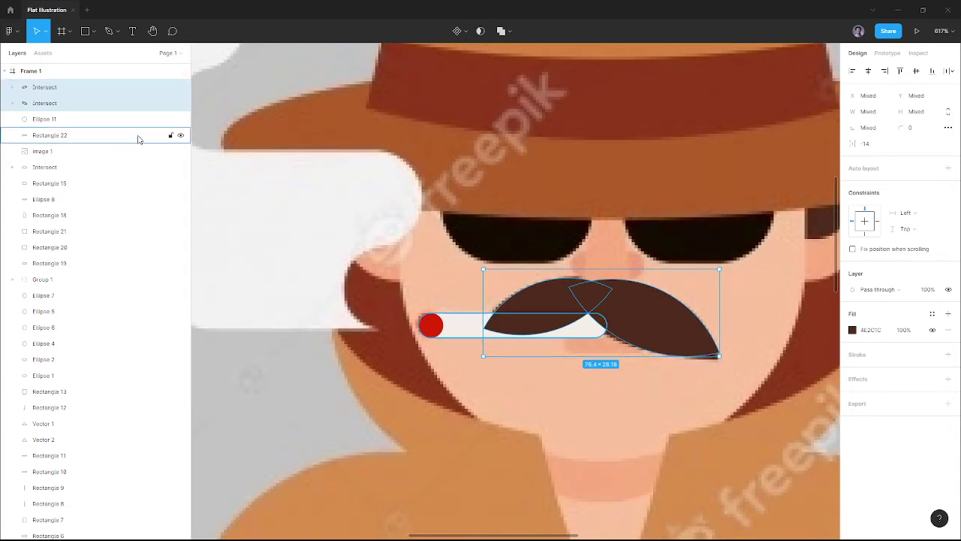
Hide the reference and send the mustache and cigarette two levels down the stack.
left_click(180, 152)
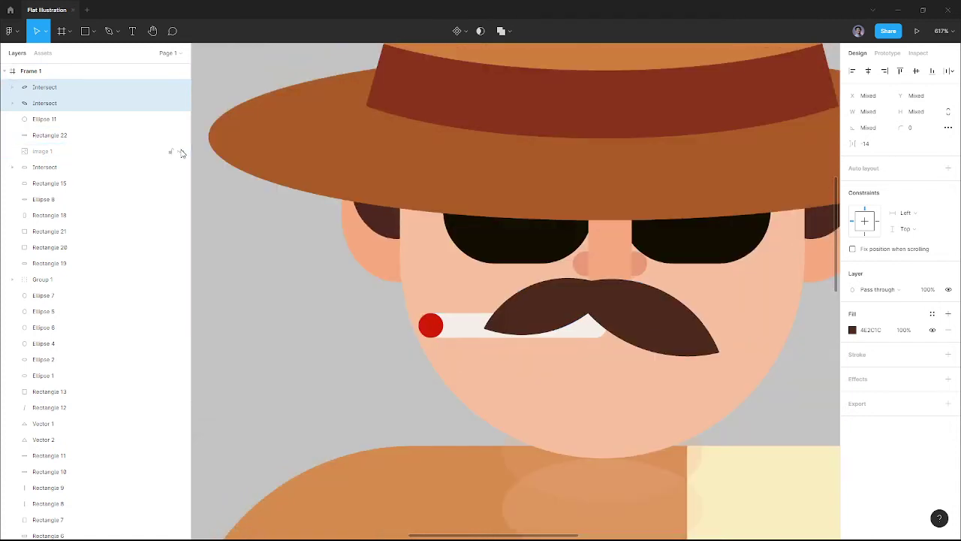
left_click(621, 258)
left_click(639, 307)
left_click(510, 323, "shift")
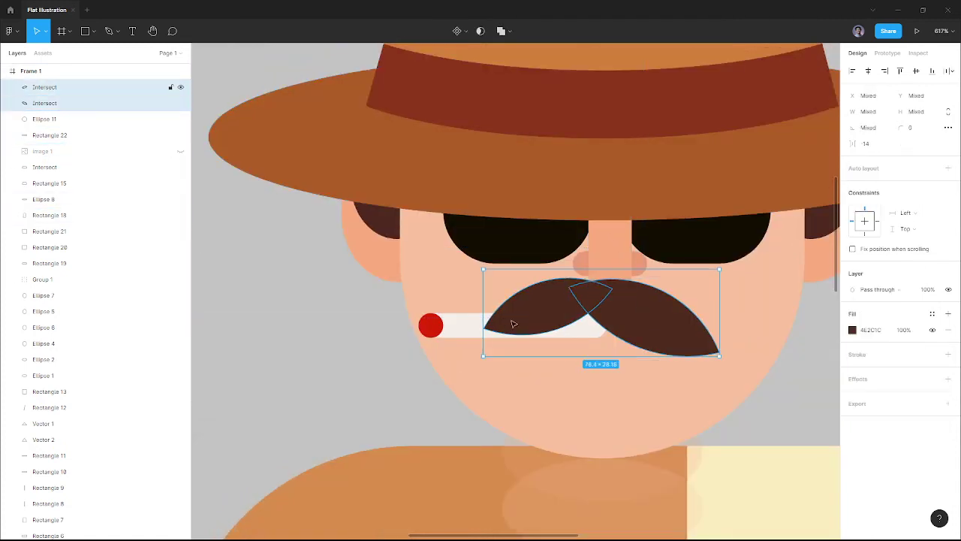
left_click(438, 335, "shift")
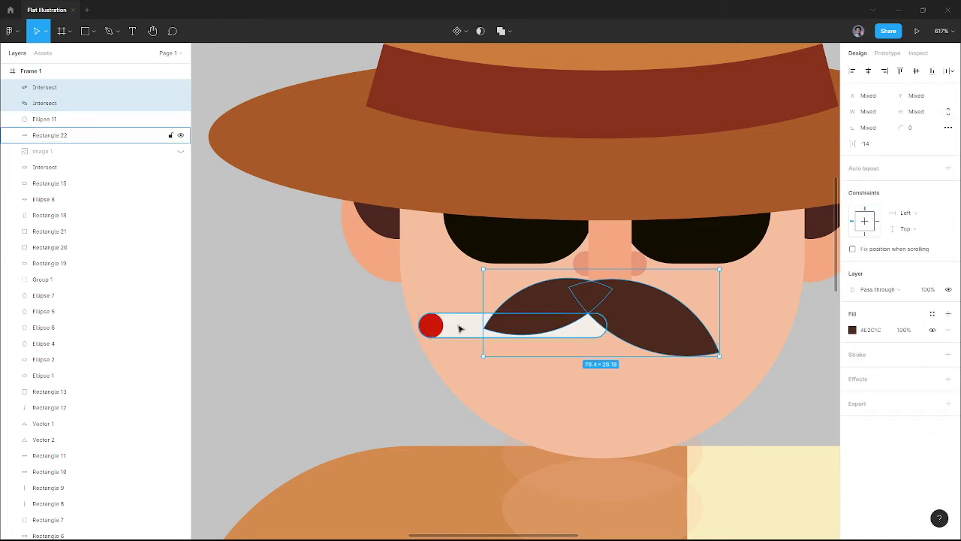
left_click(449, 327, "shift")
key("ctrl+bracketleft")
key("ctrl+bracketleft")
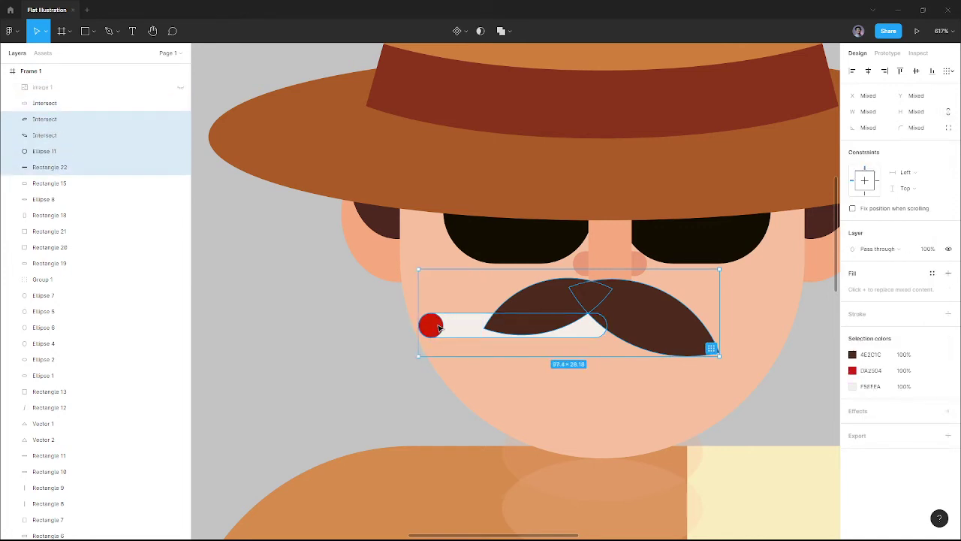
key("ctrl+bracketleft")
key("ctrl+bracketleft")
key("ctrl+bracketleft")
key("ctrl+bracketleft")
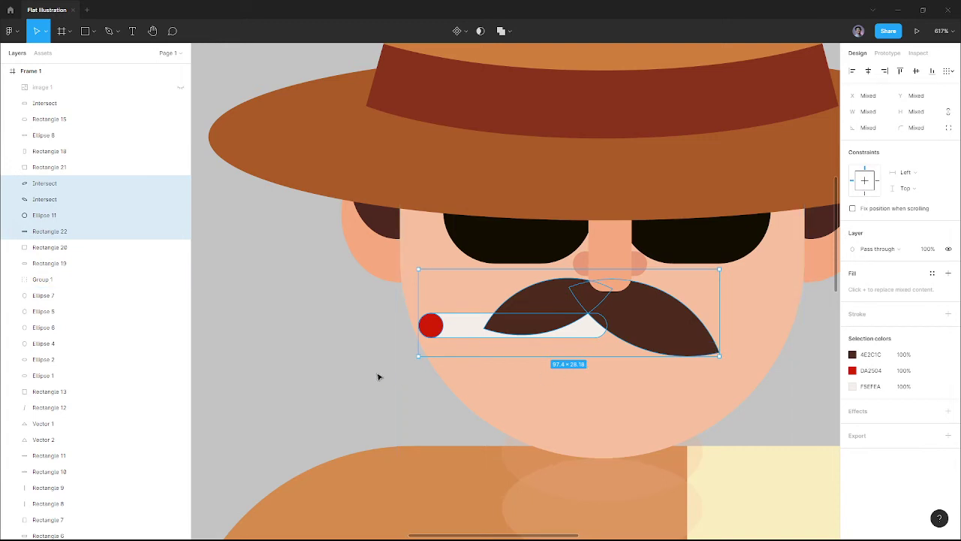
left_click(361, 375)
Select the mustache halves and red tip, then briefly show the reference image to compare.
scroll(353, 398, "up", 2)
scroll(353, 398, "right", 5)
left_click(391, 377)
left_click(466, 388, "shift")
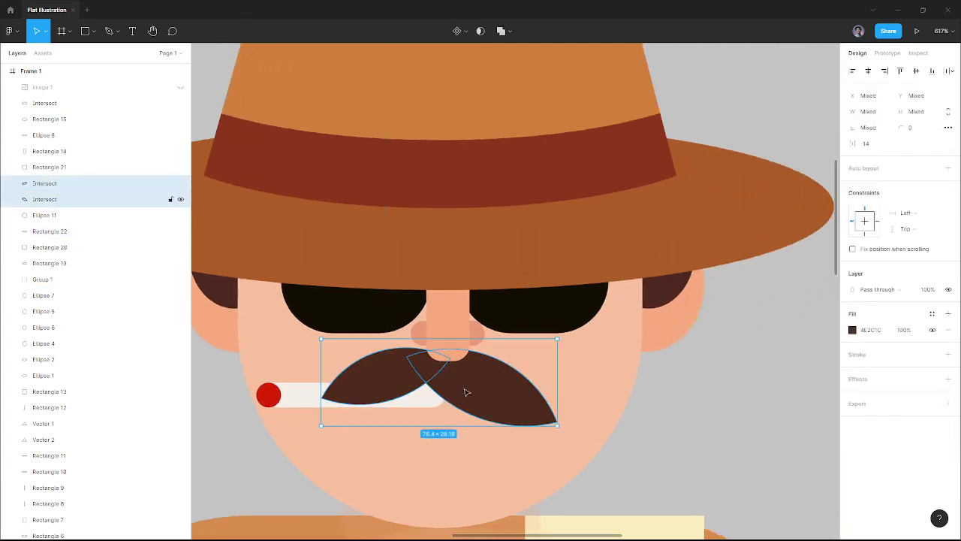
left_click(278, 399, "shift")
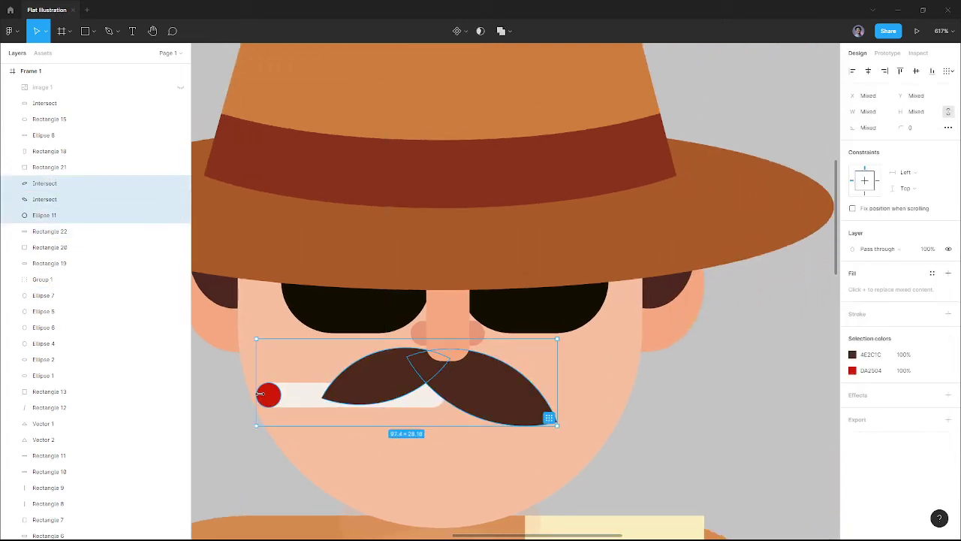
left_click(213, 433)
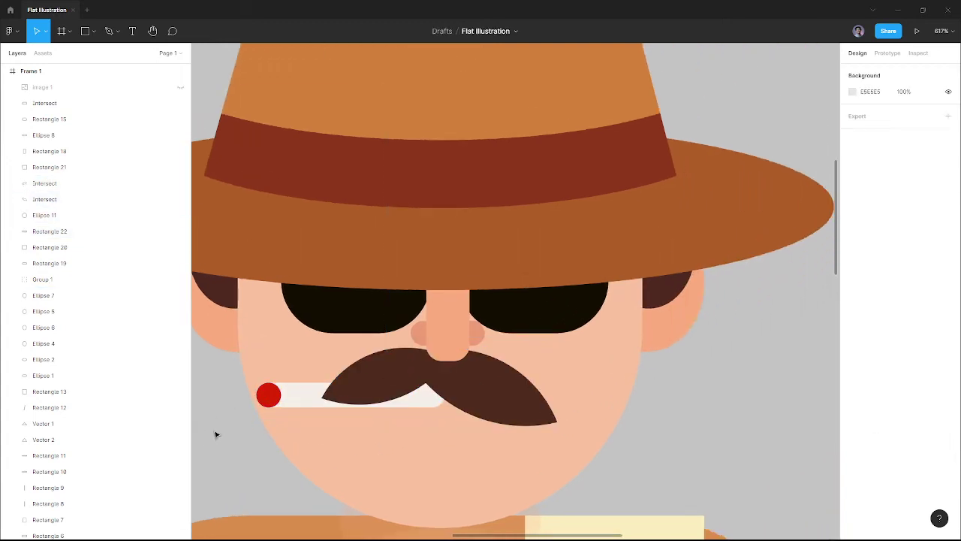
left_click(180, 87)
left_click(181, 87)
Layer the cigarette in front of the mustache, with the right mustache half over it.
left_click(361, 421)
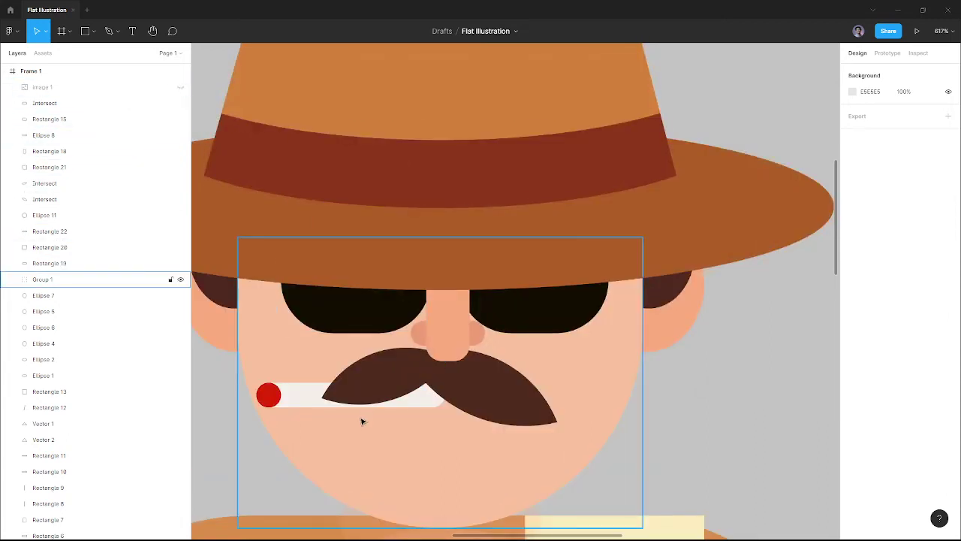
left_click(279, 397)
left_click(268, 400, "shift")
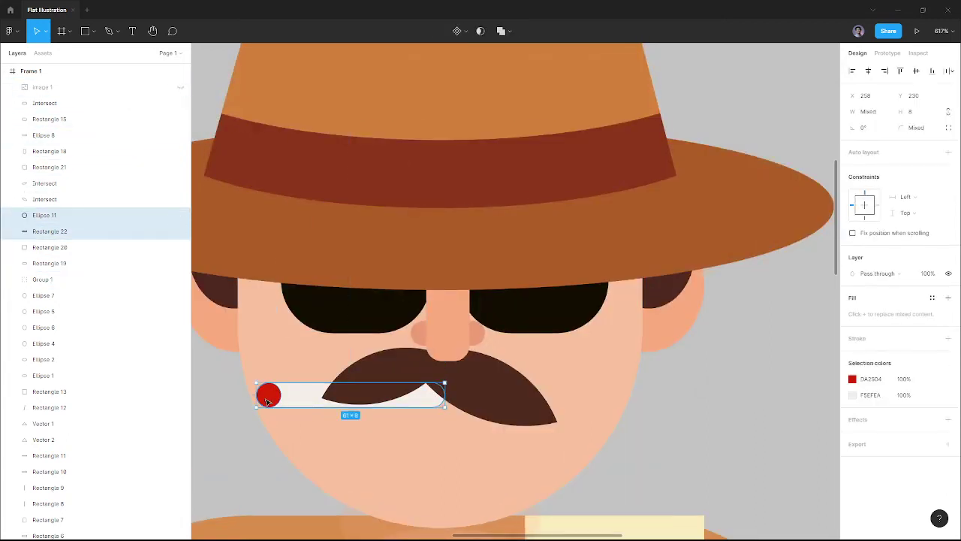
key("ctrl+bracketright")
key("ctrl+bracketright")
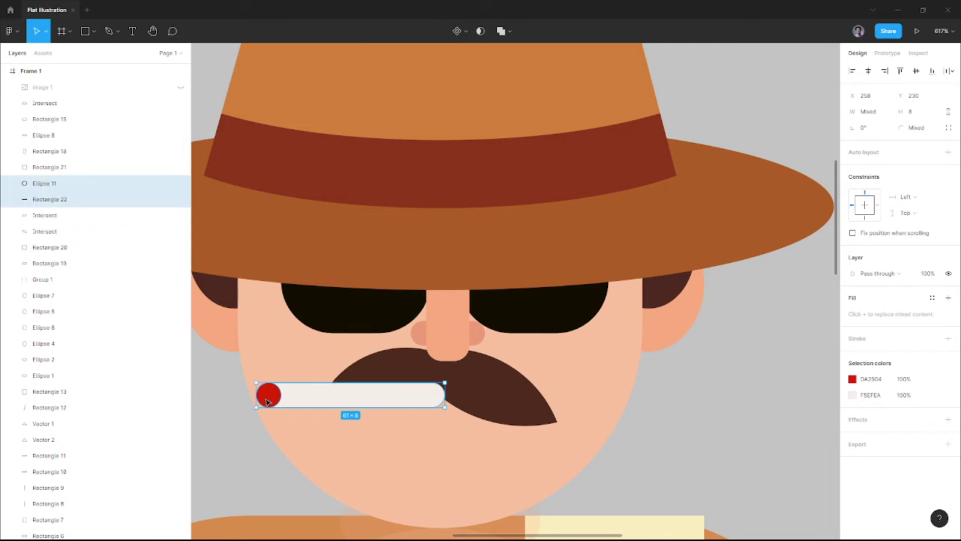
key("ctrl+bracketleft")
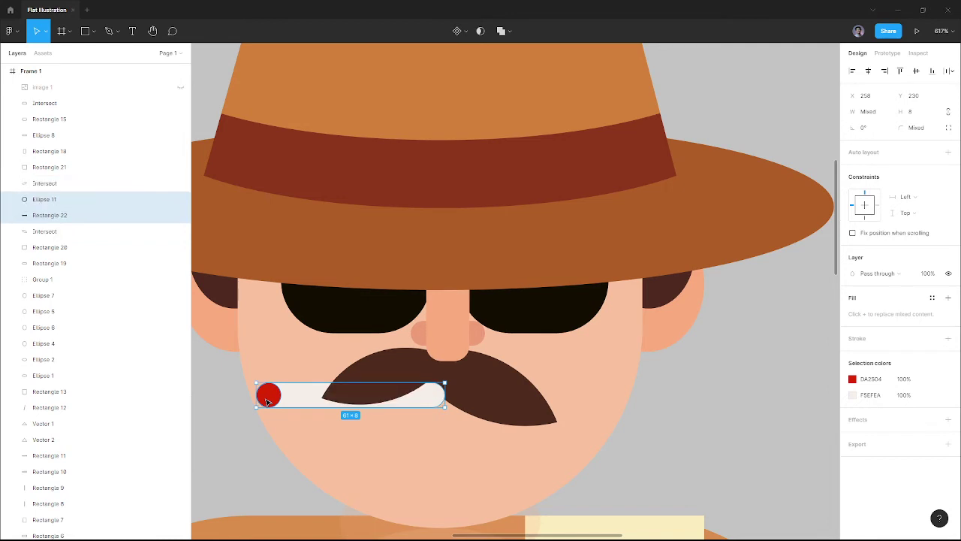
key("ctrl+bracketright")
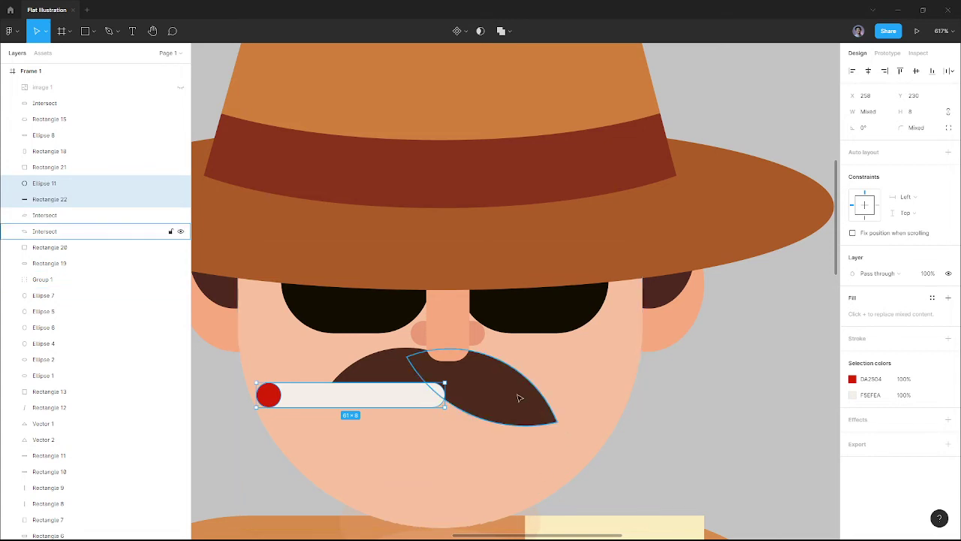
left_click(518, 398)
key("ctrl+bracketright")
key("ctrl+bracketright")
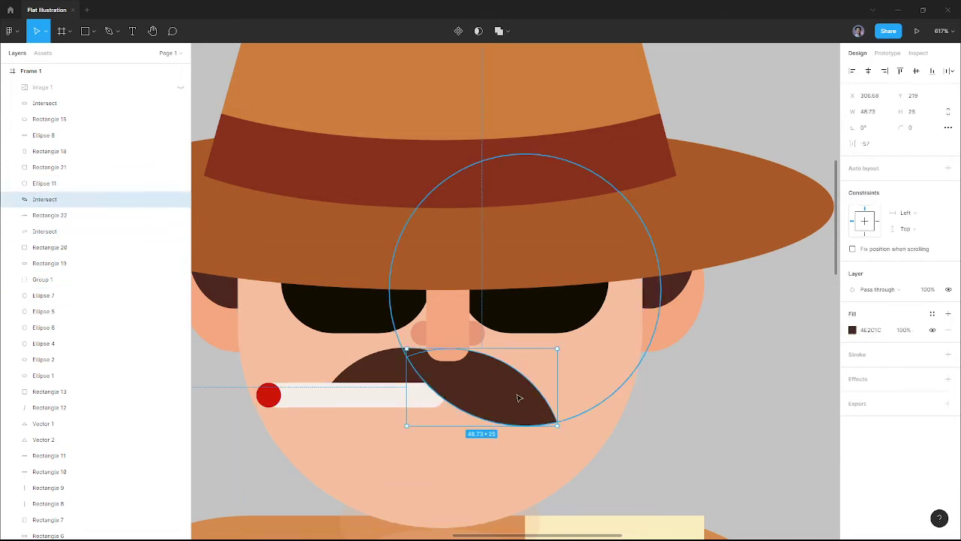
Shift the mustache and cigarette about 24 px right to the centre and show the reference.
left_click(745, 427)
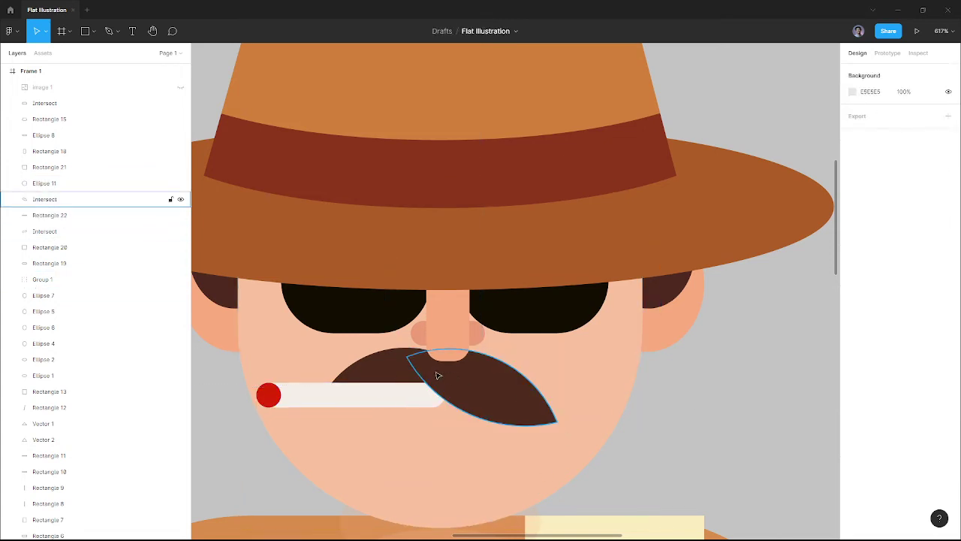
left_click(375, 368)
left_click(485, 384)
left_click(379, 372, "shift")
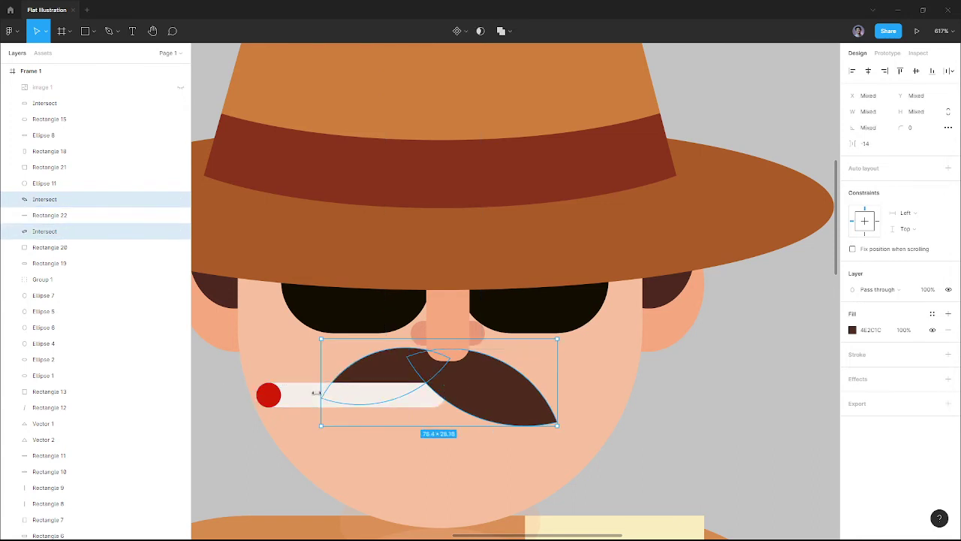
left_click(323, 397, "shift")
left_click(287, 400, "shift")
left_click_drag(386, 399, 403, 398)
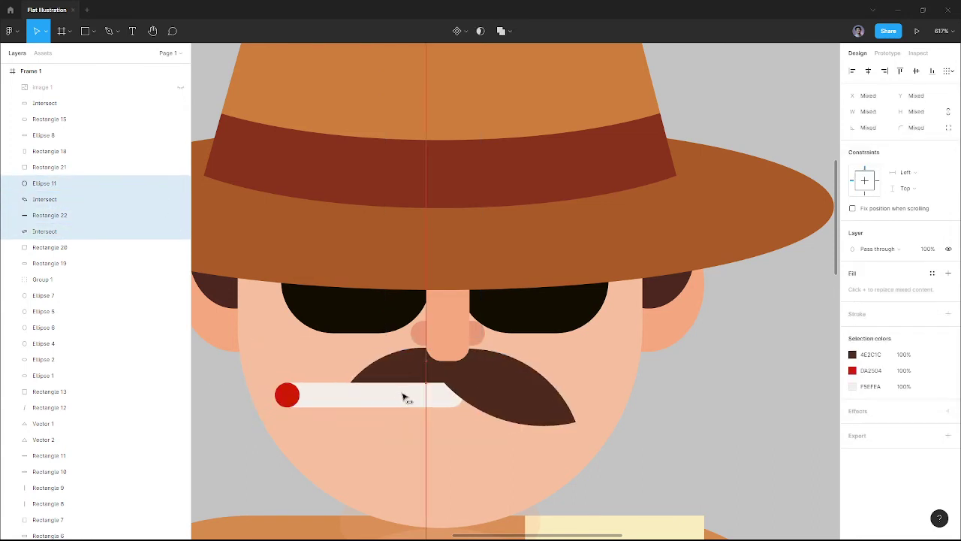
left_click(746, 400)
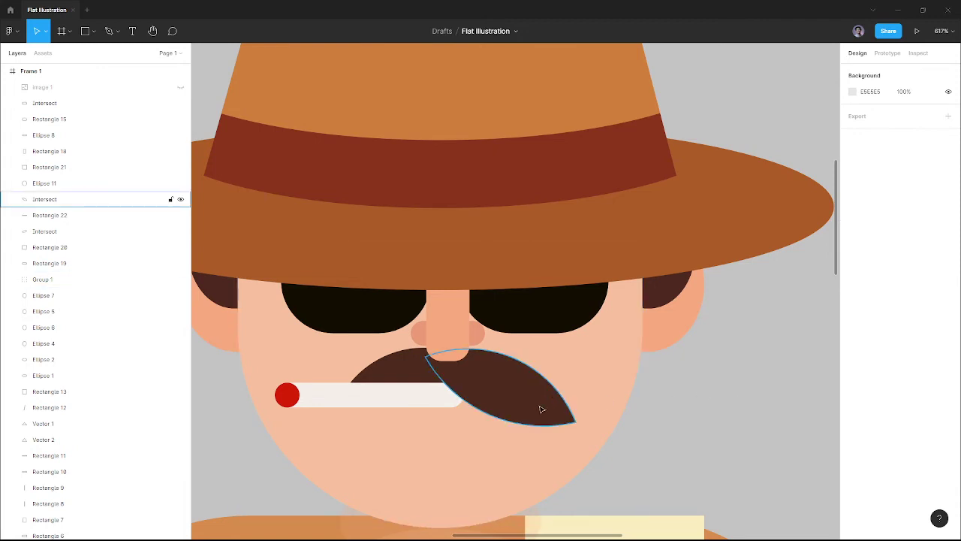
left_click(180, 88)
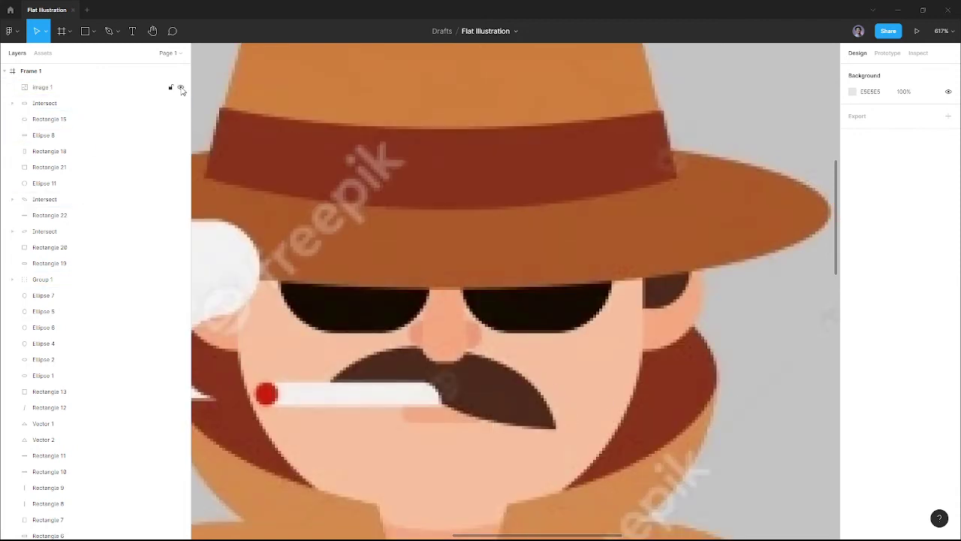
Draw a 28×10 lip rectangle in a sampled skin tone with corner radius 5.
key("r")
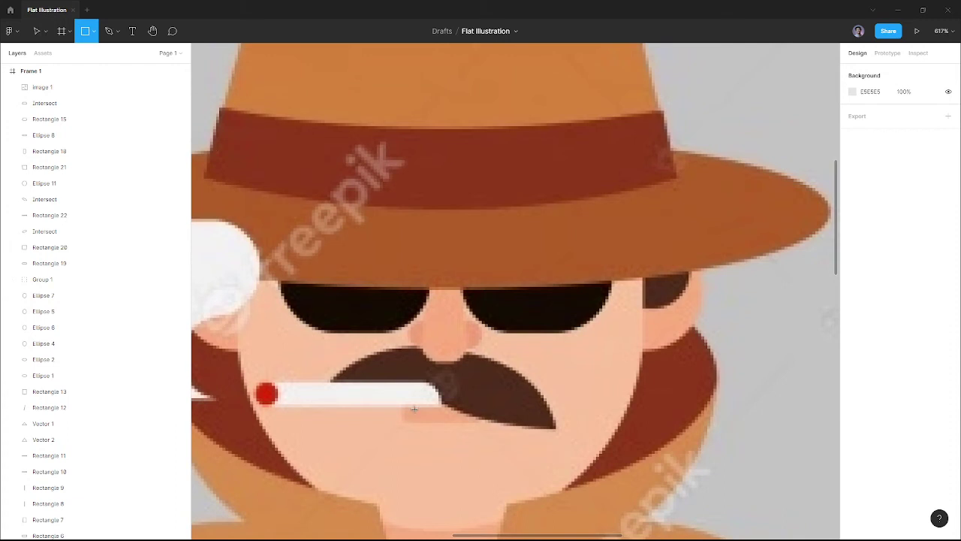
mouse_move(401, 394)
left_mouse_down()
mouse_move(485, 421)
mouse_move(469, 467)
left_mouse_up()
key("i")
left_click(454, 458)
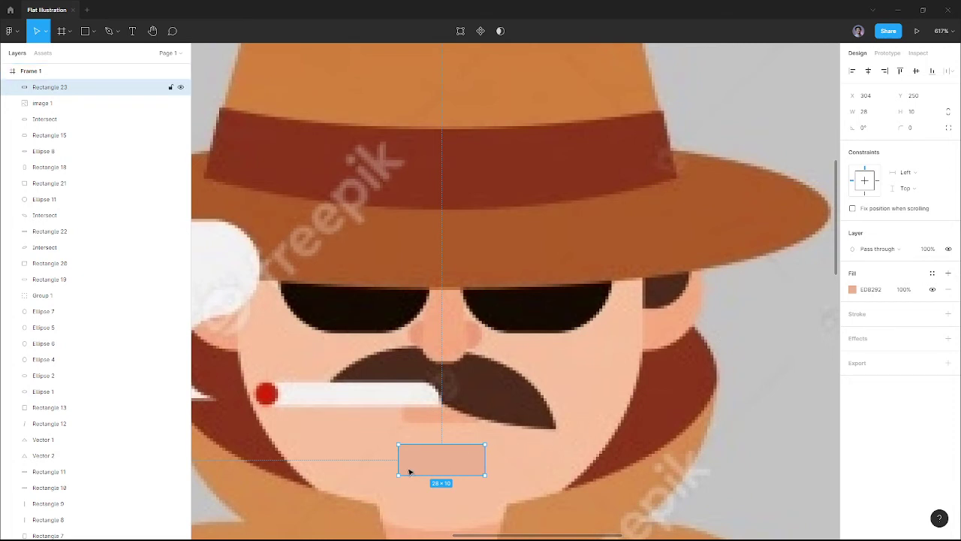
left_click(365, 463)
left_click(401, 467)
left_click(928, 129)
type("5")
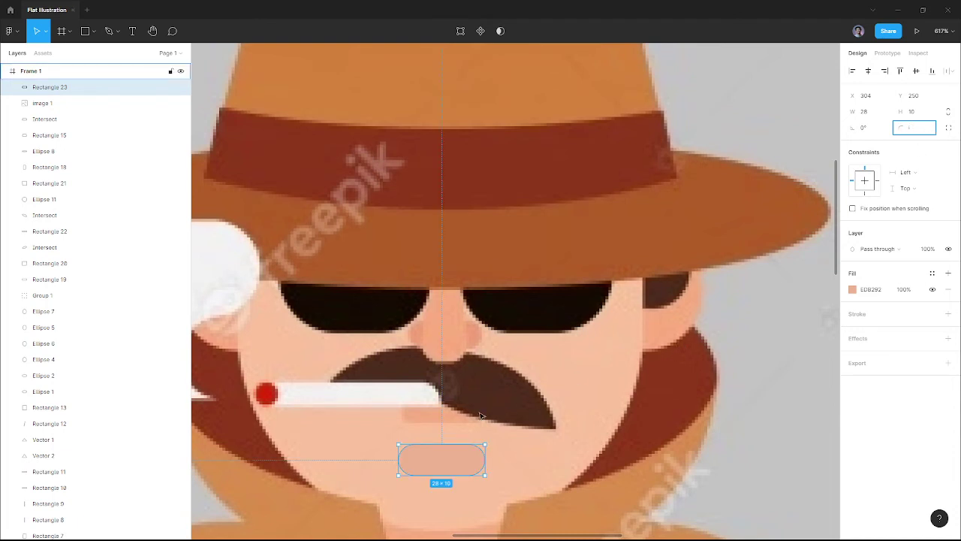
Recolour the lip peach F7A684, move it under the cigarette, hide the reference, and send it behind.
key("i")
left_click(440, 409)
left_click_drag(440, 462, 440, 412)
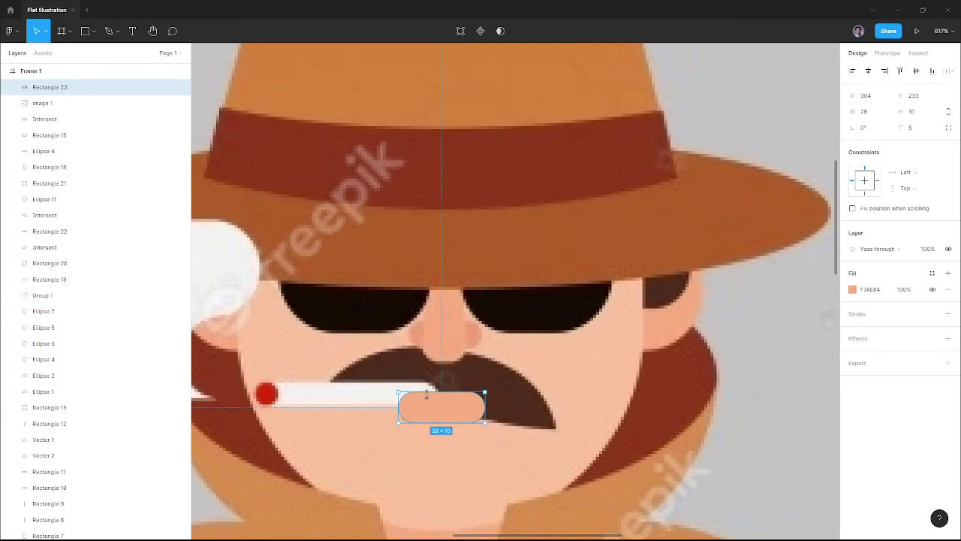
left_click(179, 105)
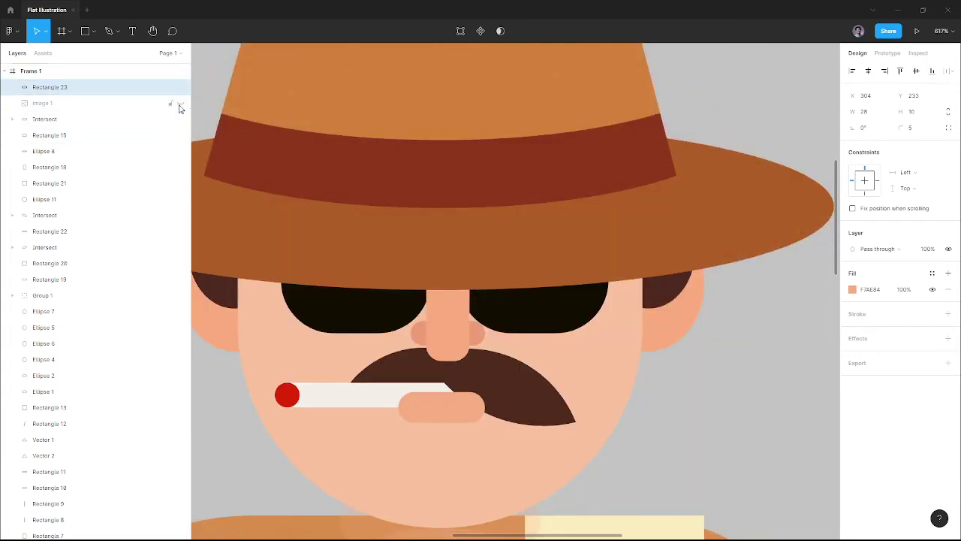
key("ctrl+bracketleft")
key("ctrl+bracketleft")
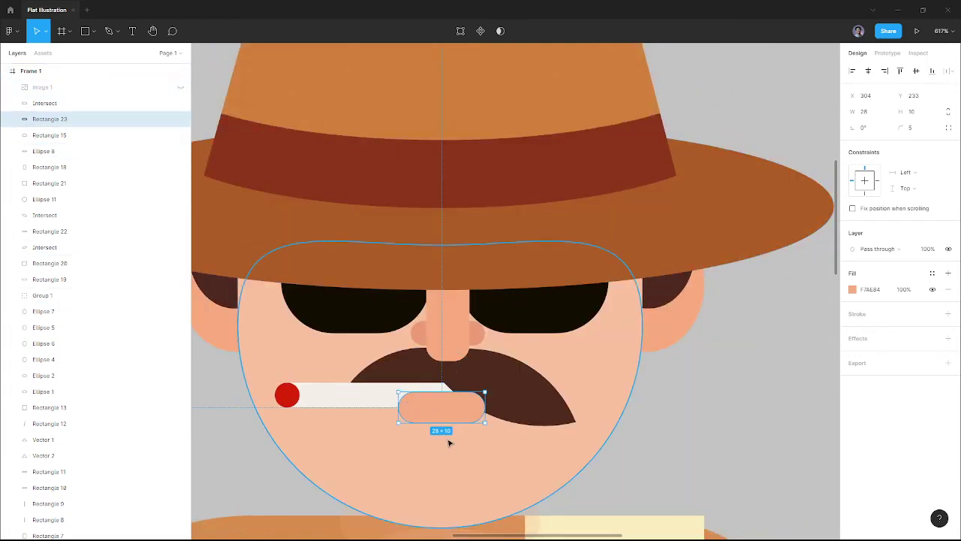
key("ctrl+bracketleft")
key("ctrl+bracketleft")
key("ctrl+bracketleft")
key("ctrl+bracketleft")
key("ctrl+bracketleft")
key("ctrl+bracketleft")
key("ctrl+bracketleft")
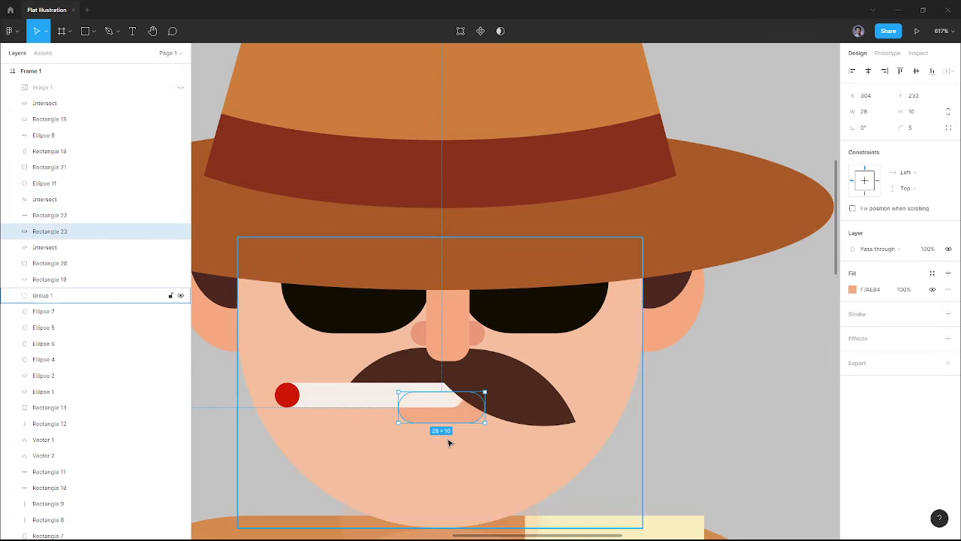
scroll(438, 421, "up", 2)
key("Up")
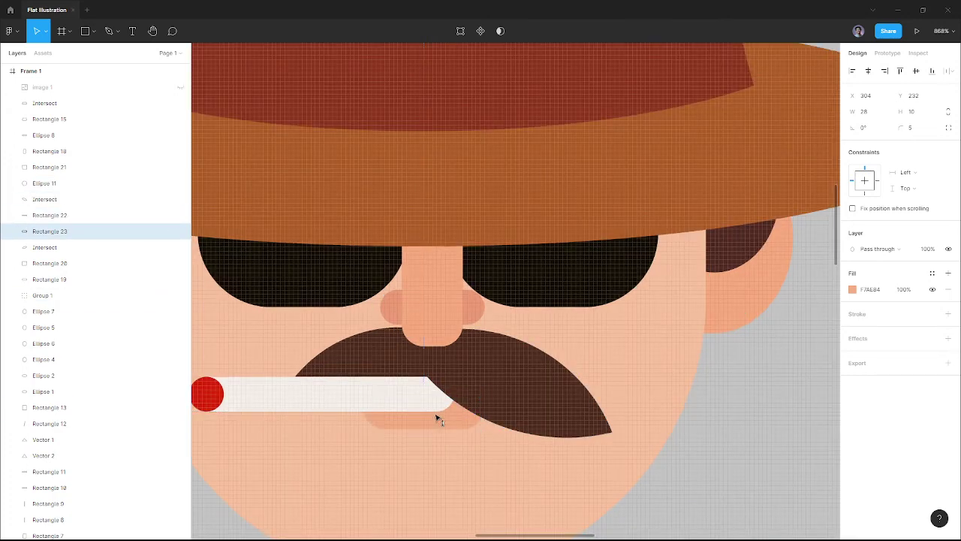
scroll(440, 414, "down", 5)
left_click(727, 379)
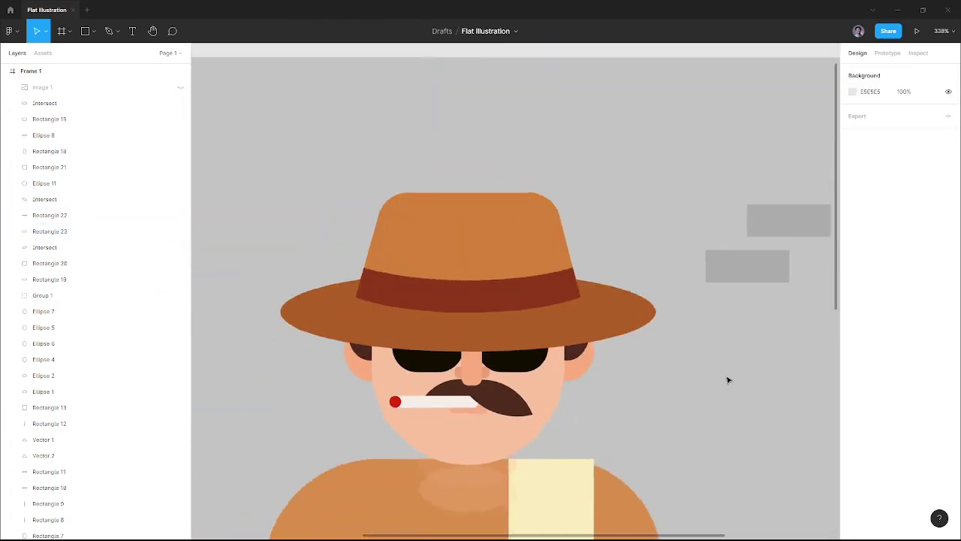
Make the two neck ellipses, Ellipse 1 and Ellipse 2, fully opaque at 100% layer opacity.
scroll(727, 380, "down", 2)
scroll(676, 345, "down", 3)
scroll(615, 284, "down", 2)
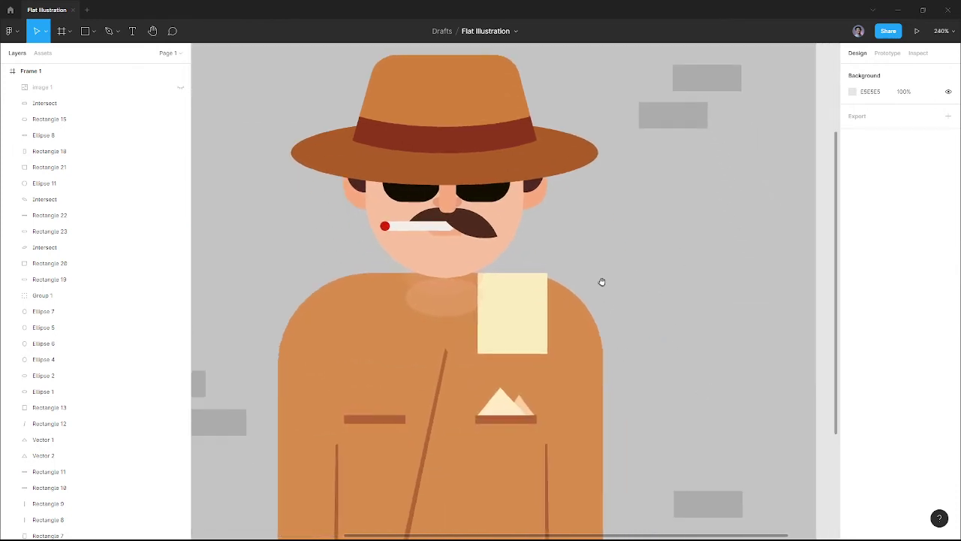
scroll(563, 284, "up", 4)
left_click(518, 316)
left_click(403, 322)
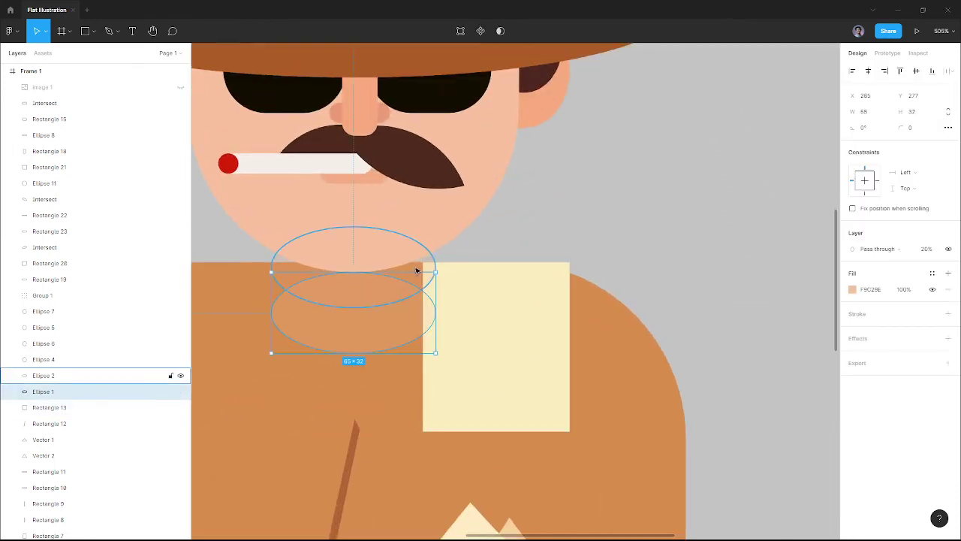
left_click(425, 266, "shift")
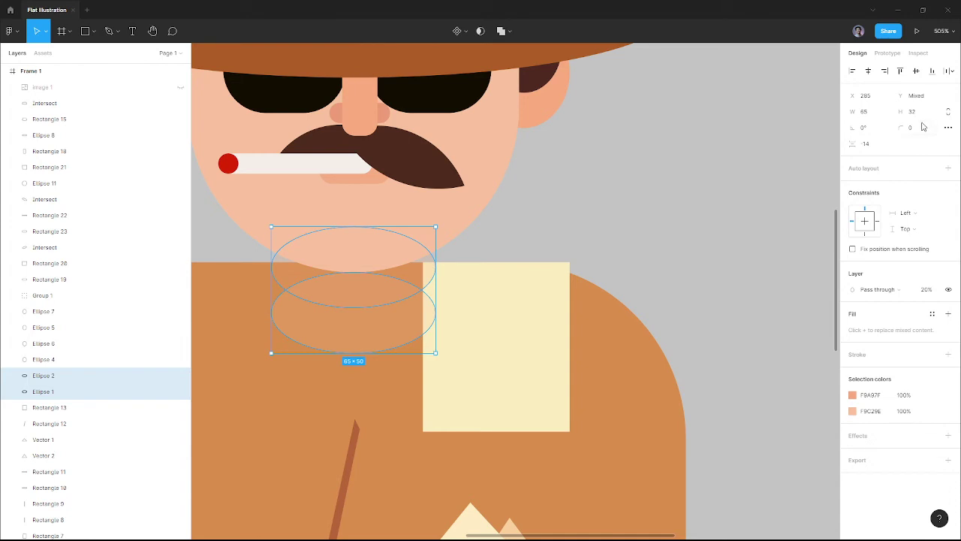
type("90")
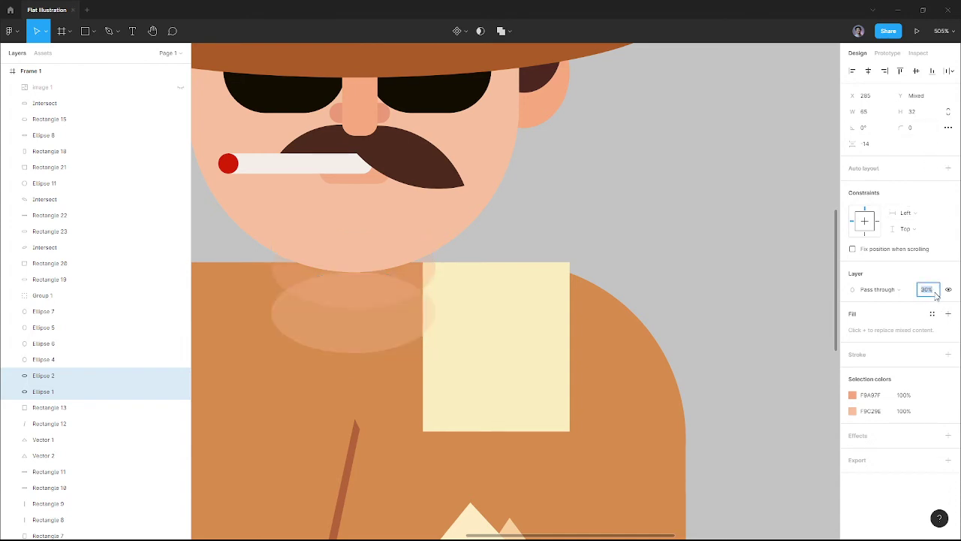
type("100")
key("Return")
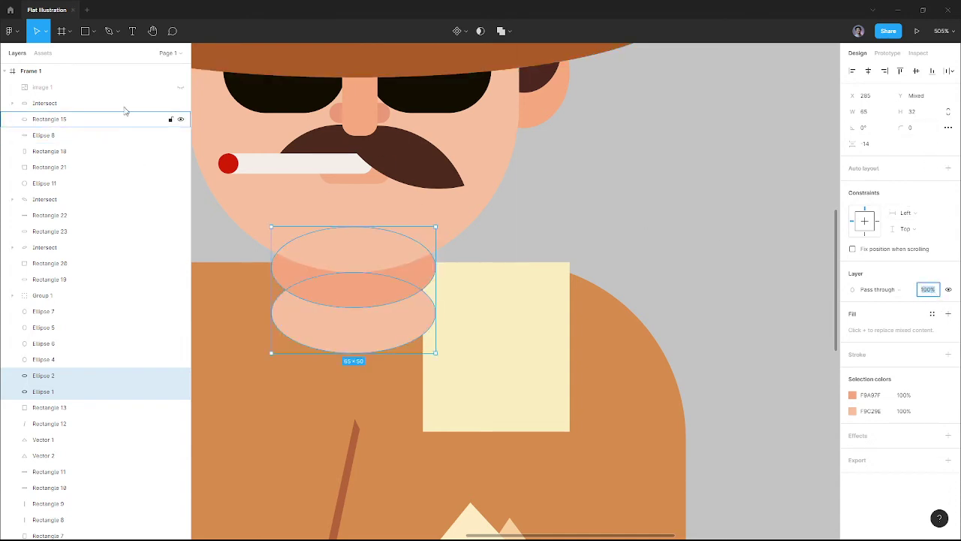
Compare against the Image 1 reference, then marquee-select all the head and hat shapes.
left_click(181, 88)
mouse_move(97, 87)
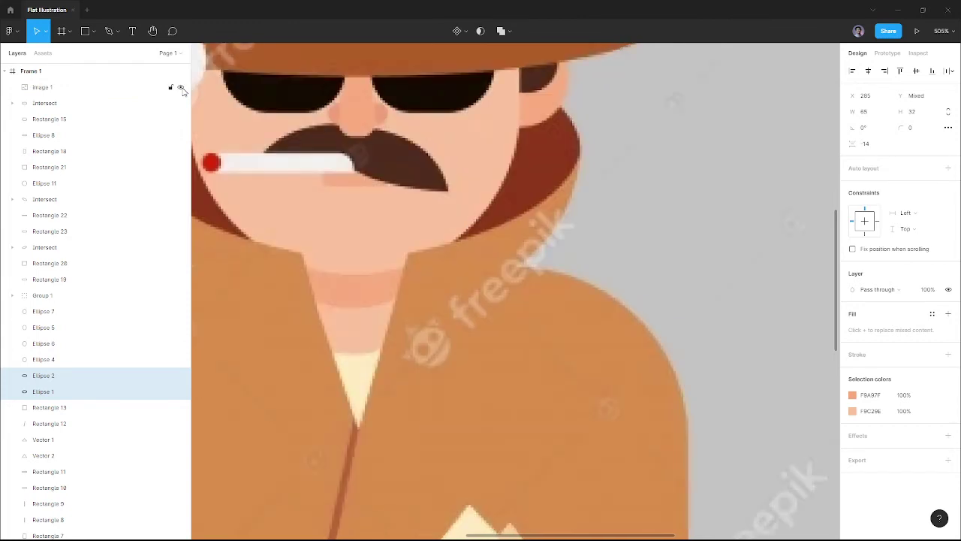
left_click(181, 88)
left_click(181, 88)
scroll(520, 293, "up", 3)
scroll(520, 293, "left", 3)
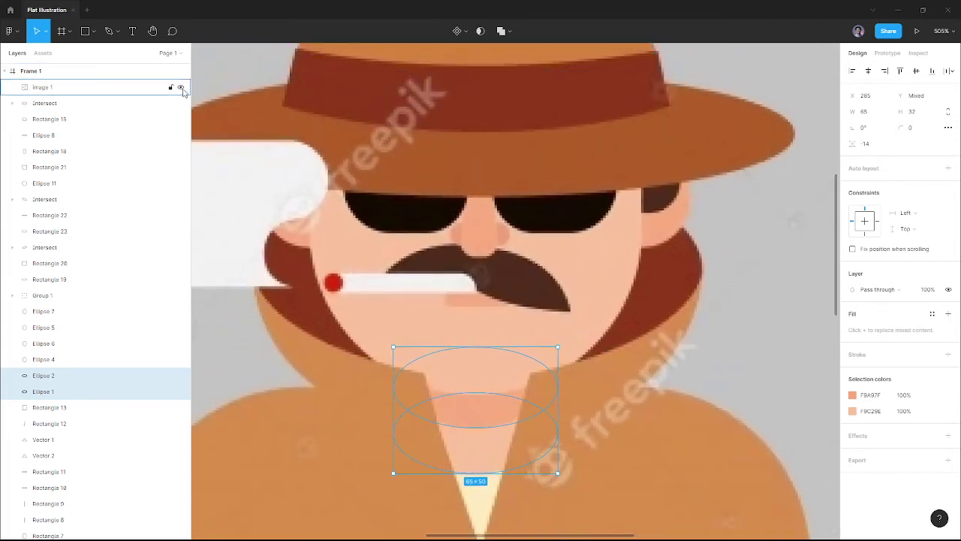
left_click(181, 88)
scroll(565, 224, "down", 5)
mouse_move(435, 93)
left_mouse_down()
mouse_move(597, 246)
mouse_move(644, 274)
left_mouse_up()
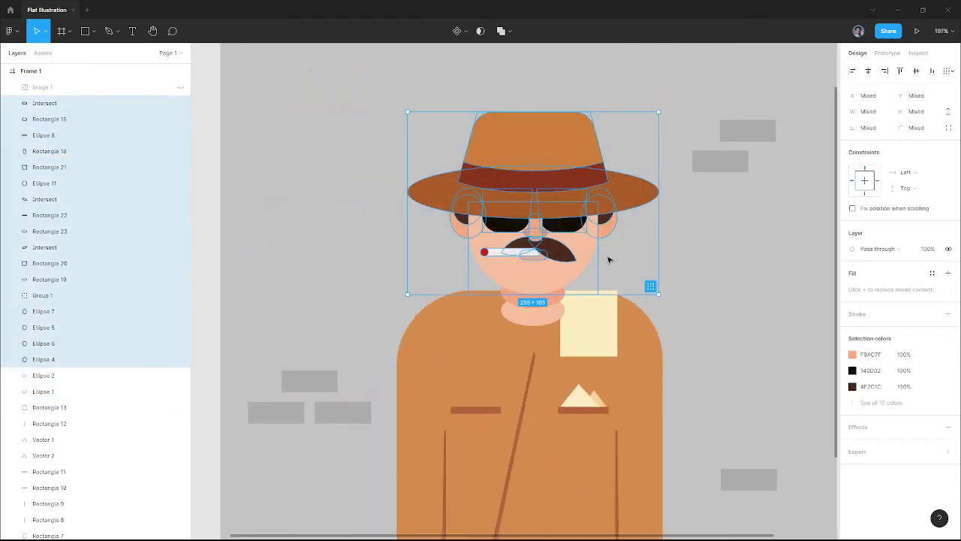
Group the head and hat shapes as Group 2 and centre them horizontally on the orange body.
key("ctrl+g")
scroll(571, 277, "up", 5)
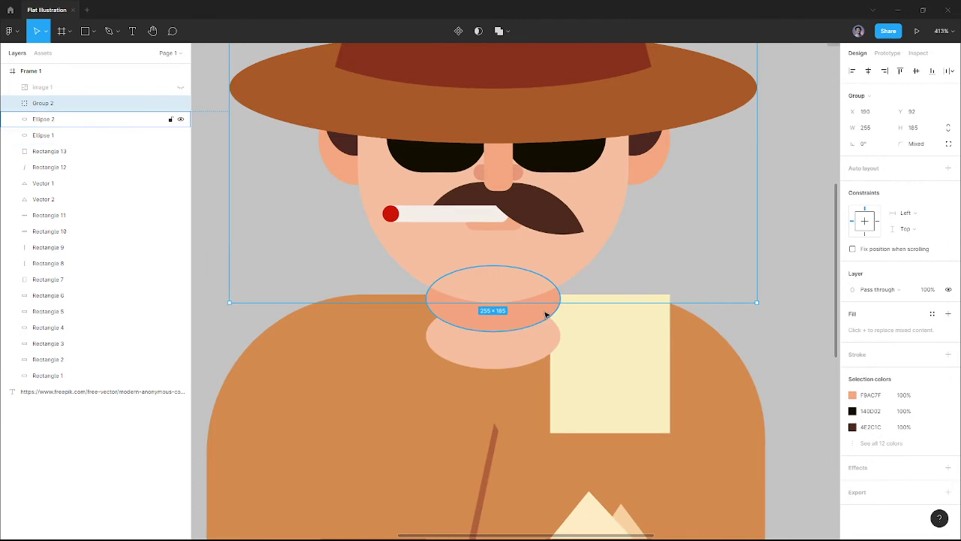
left_click(474, 343, "shift")
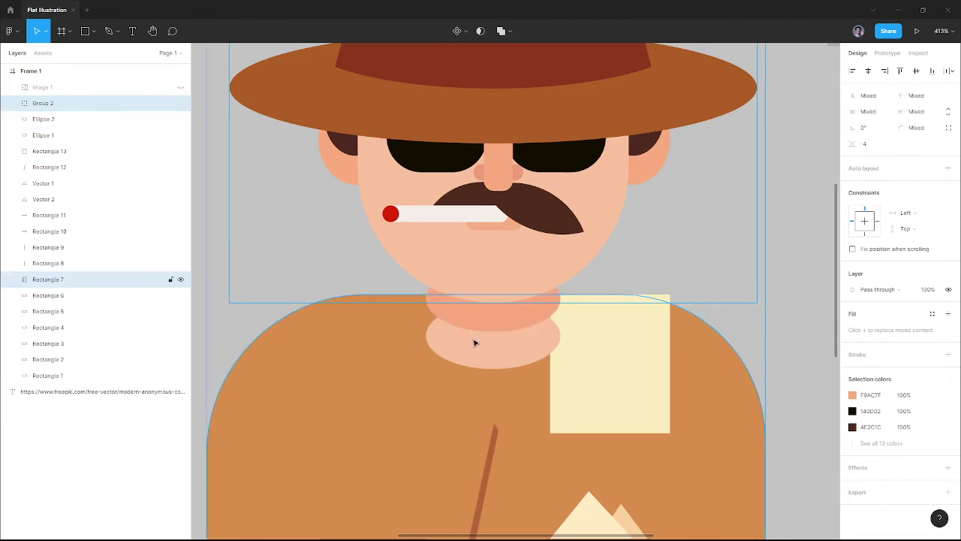
left_click(868, 71)
Centre the two neck ellipses horizontally on the body.
left_click(515, 327)
left_click(506, 343, "shift")
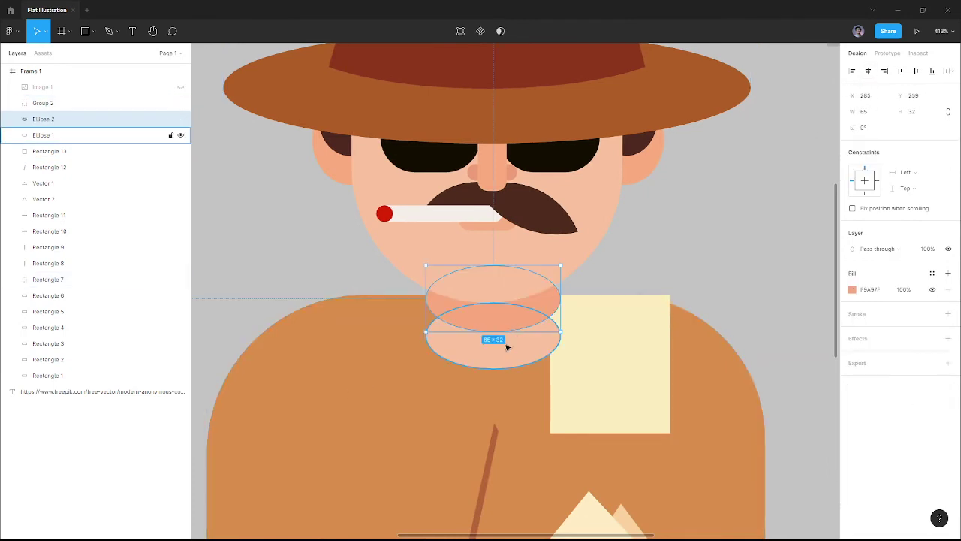
left_click(739, 381, "shift")
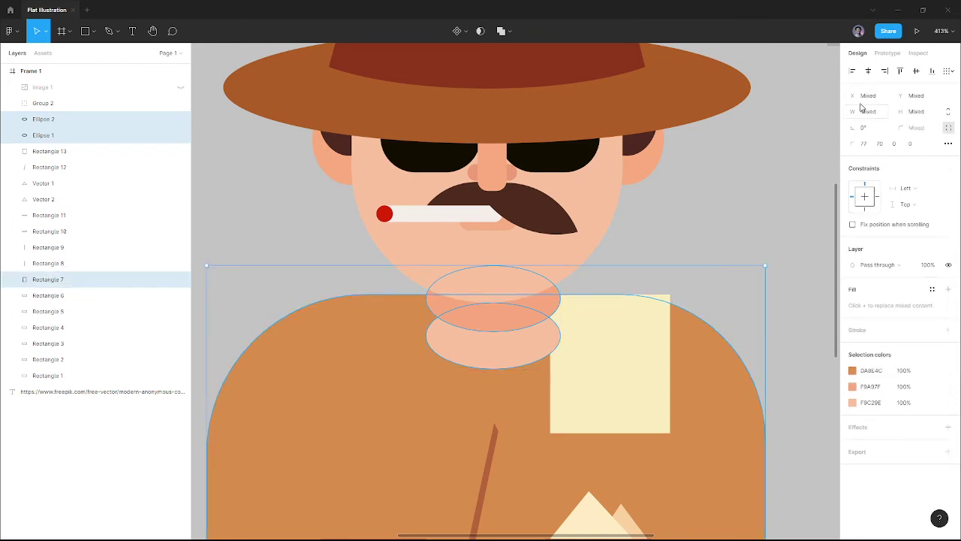
left_click(868, 71)
left_click(748, 196)
Place the cream shirt Rectangle 13 under the neck, centred on the body, with the reference showing.
left_click(627, 337)
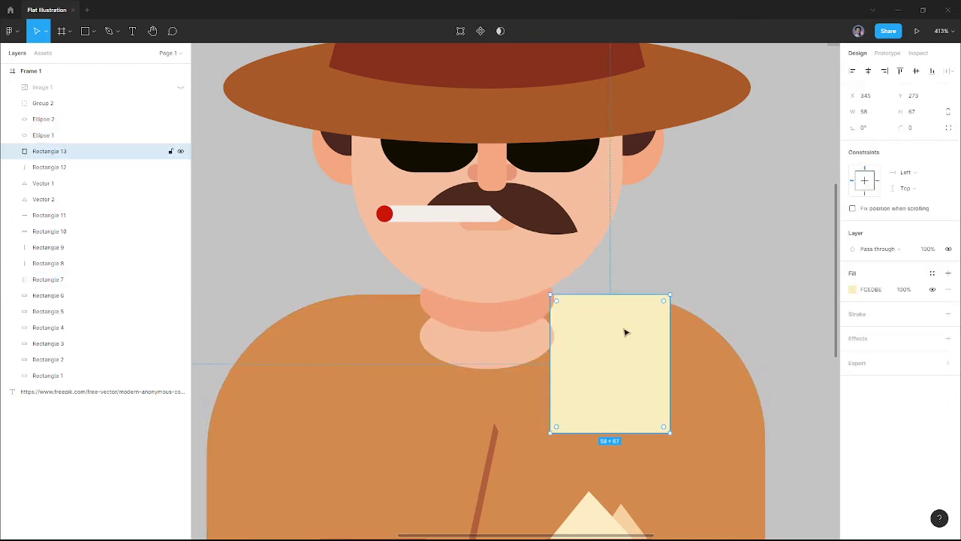
left_click_drag(625, 333, 504, 344)
left_click(698, 245)
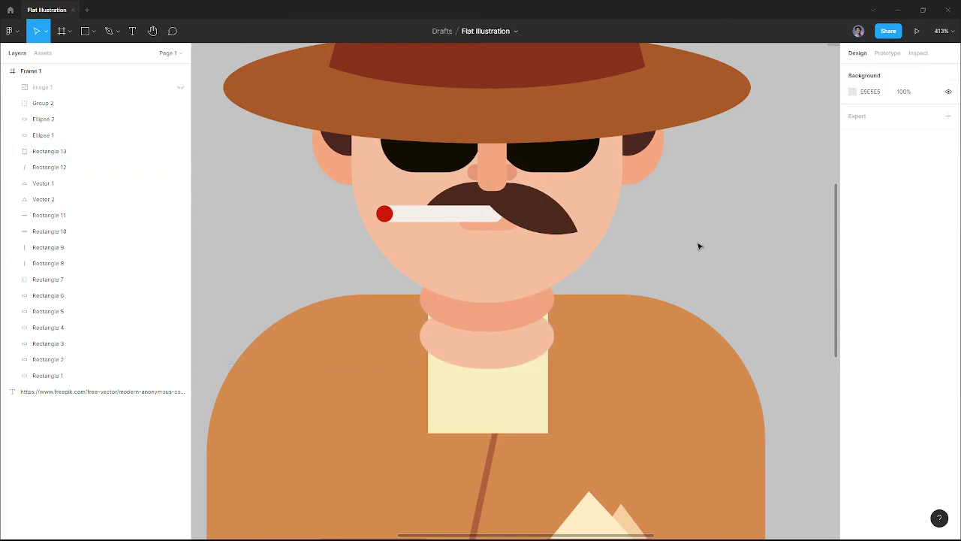
left_click(486, 394)
left_click(634, 391, "shift")
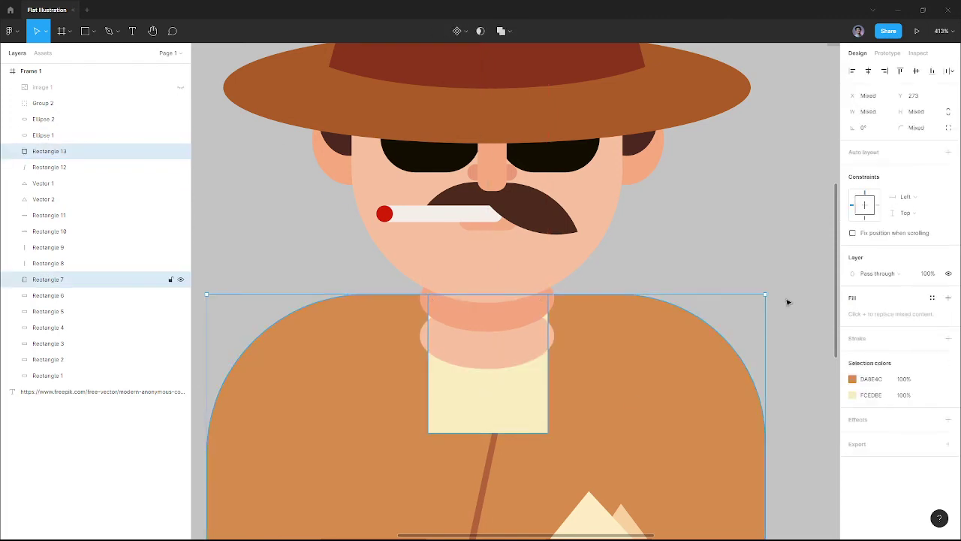
left_click(869, 72)
left_click(746, 199)
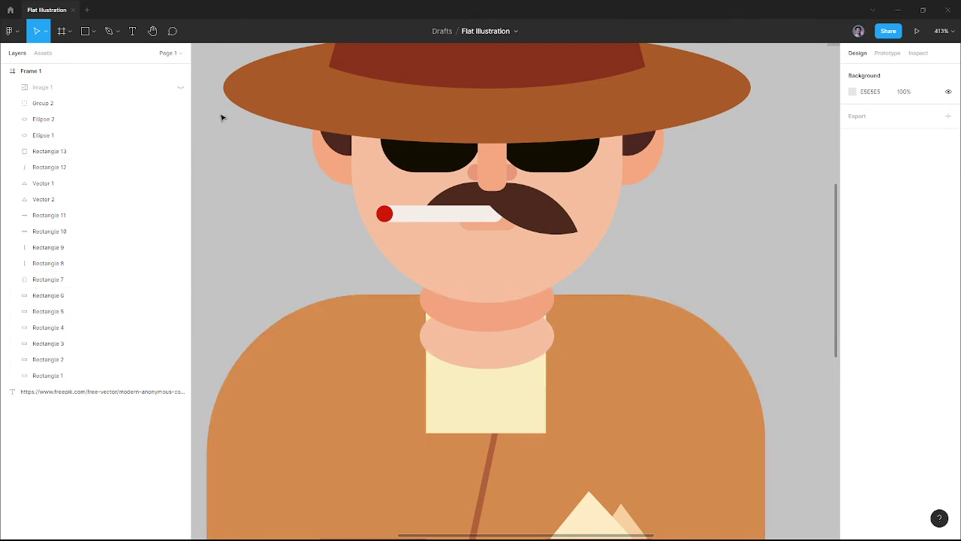
left_click(180, 88)
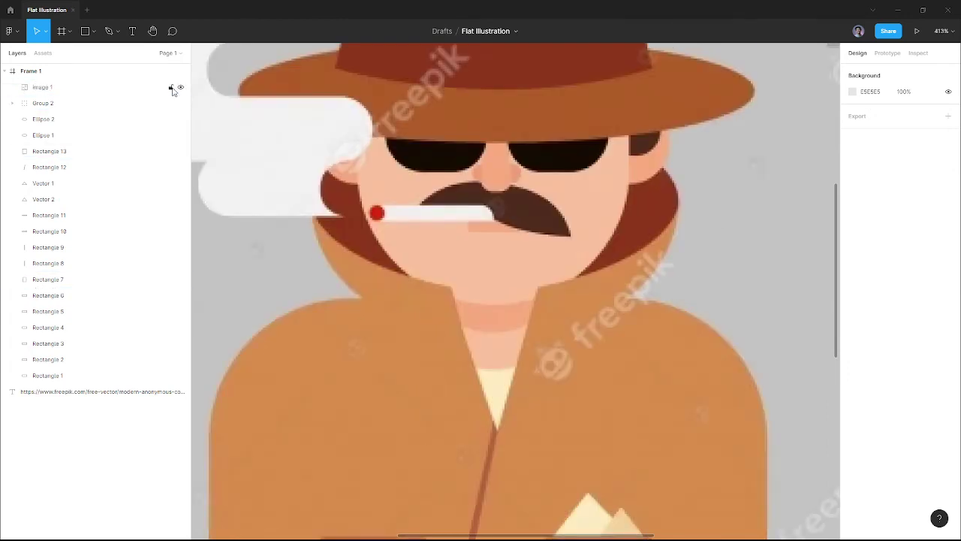
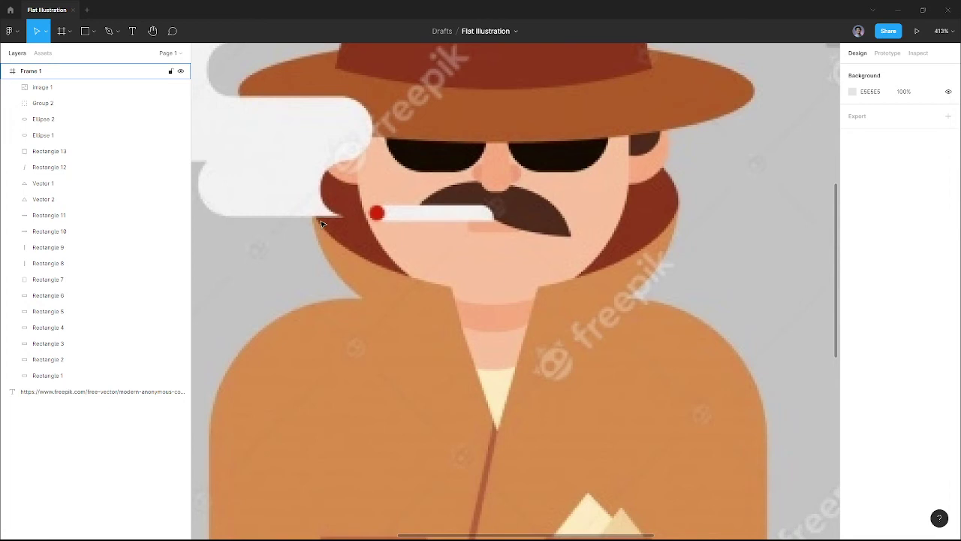
Draw a dark red hair ellipse over the face, widened and taller, sent behind all shapes.
key("o")
scroll(440, 225, "up", 3)
mouse_move(336, 203)
left_mouse_down()
mouse_move(641, 325)
mouse_move(653, 351)
mouse_move(665, 345)
left_mouse_up()
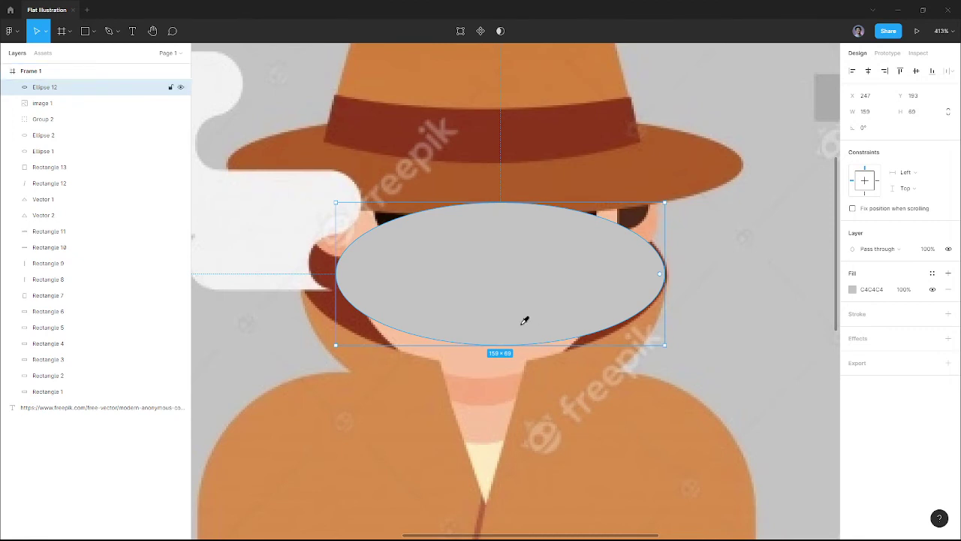
left_click(332, 314)
left_click_drag(335, 274, 301, 274)
left_click_drag(487, 346, 489, 360)
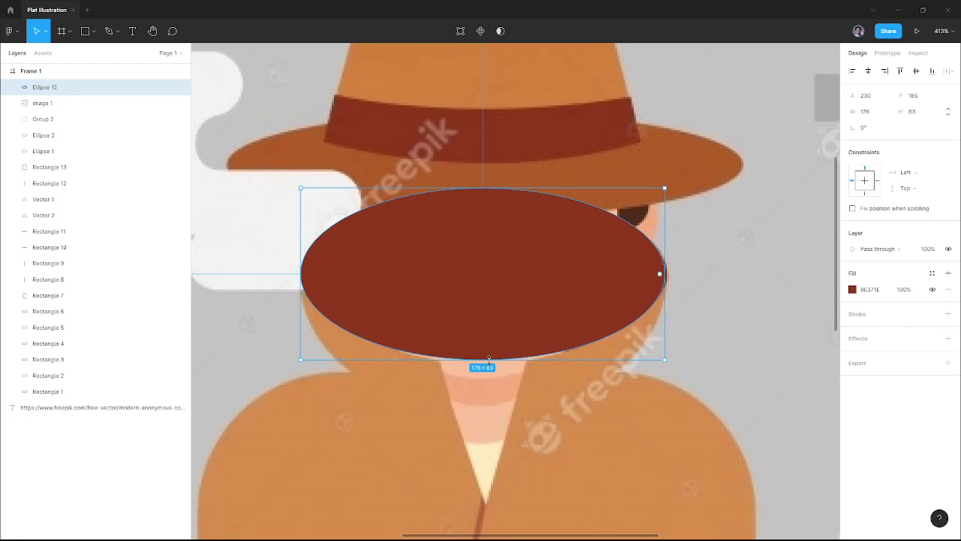
key("ctrl+shift+bracketleft")
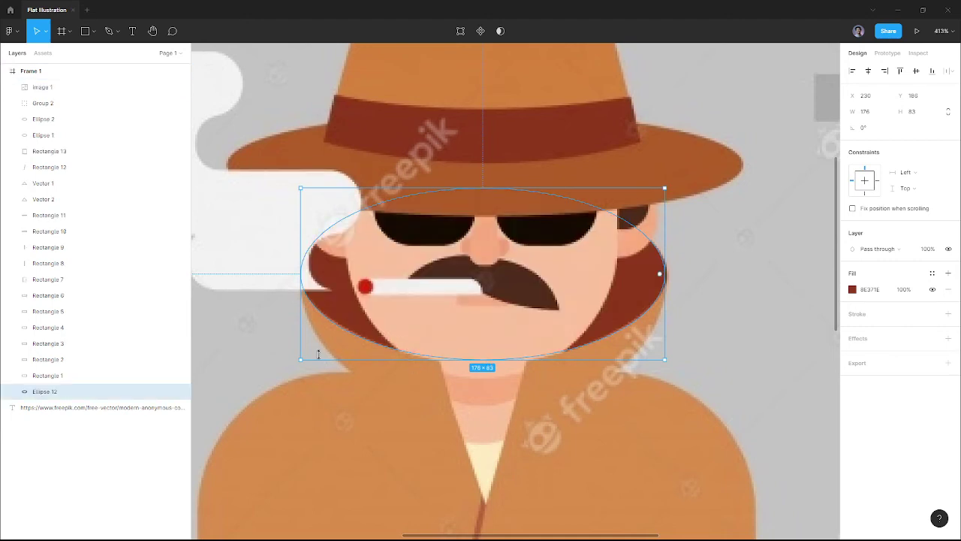
Compare against the reference image, then extend the hair ellipse down to 176 × 87.
left_click(183, 87)
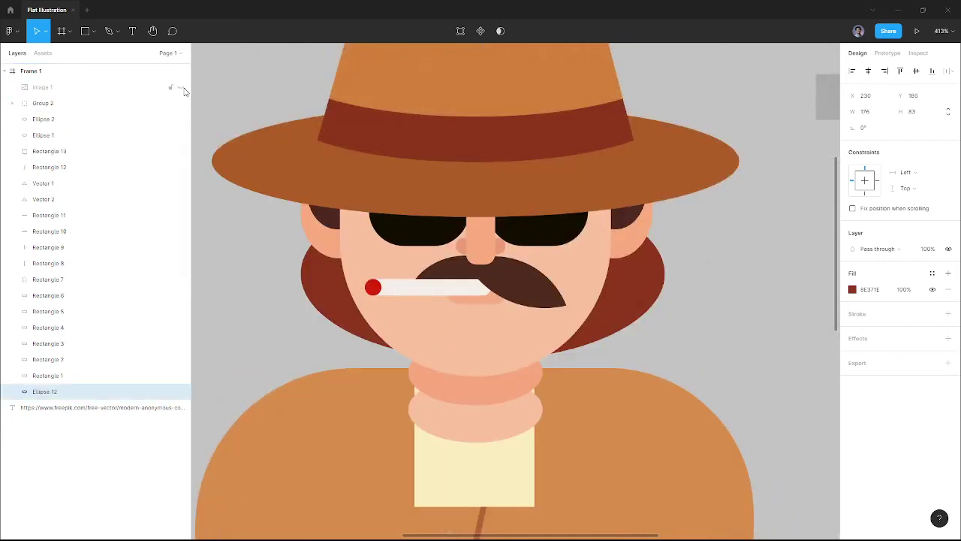
left_click(184, 89)
left_click(183, 90)
left_click(184, 89)
left_click(183, 90)
left_click(182, 88)
left_click(182, 88)
left_click(183, 90)
left_click(183, 90)
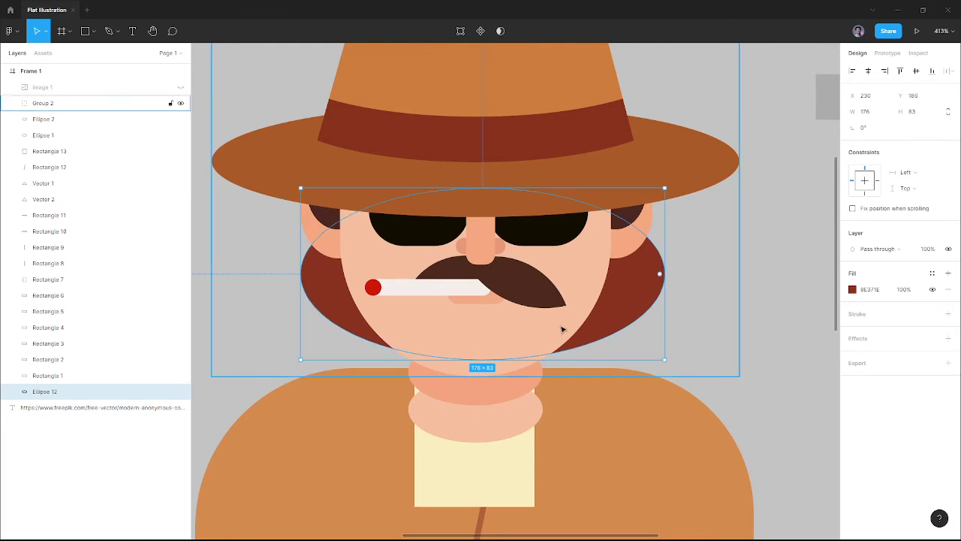
left_click_drag(549, 360, 549, 371)
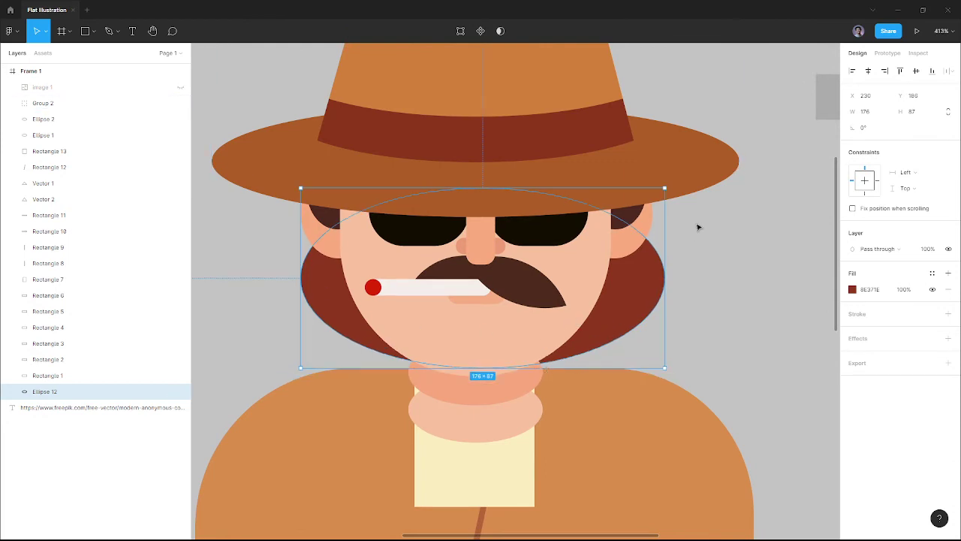
left_click(636, 425, "shift")
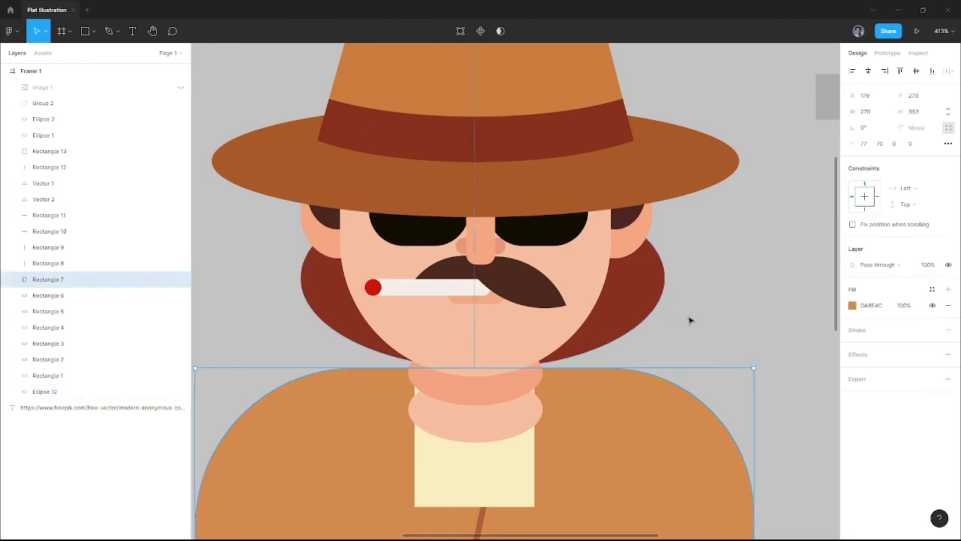
Select the hair ellipse, coat body and face shapes, and show the reference image.
left_click_drag(691, 319, 616, 206)
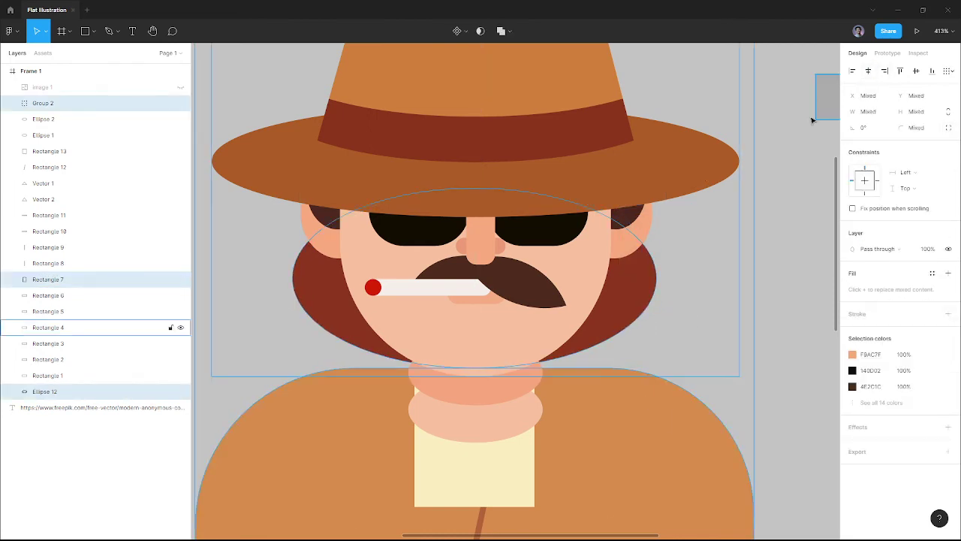
left_click(783, 257)
left_click(579, 395)
left_click(597, 347)
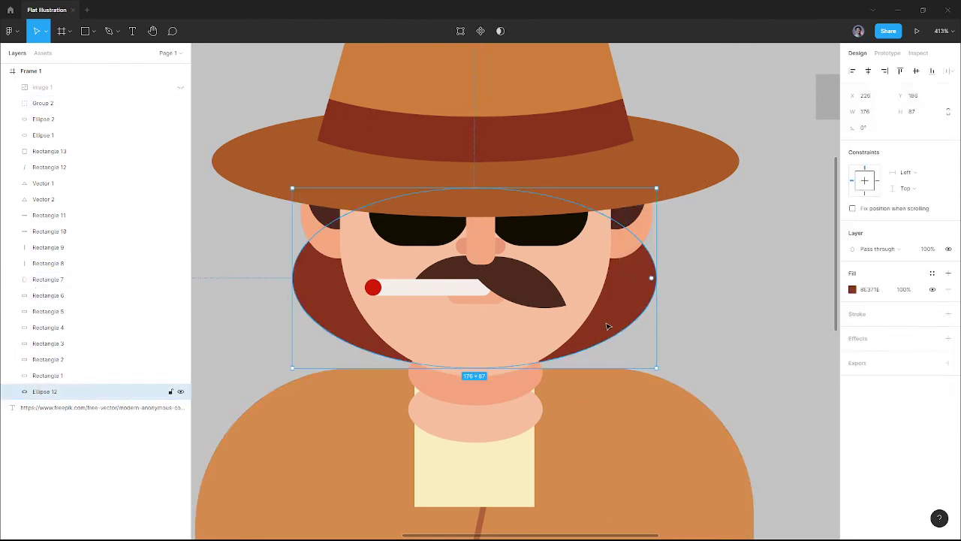
left_click(180, 88)
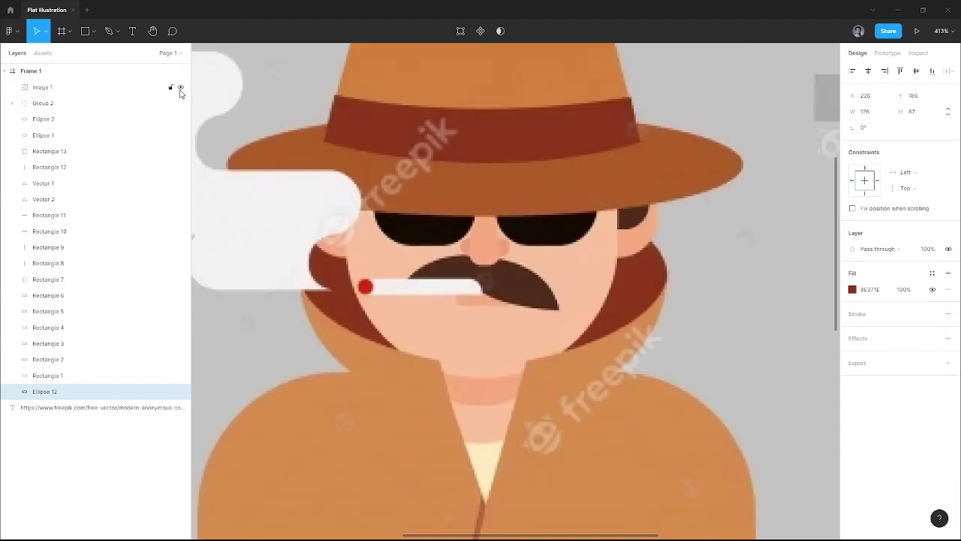
key("p")
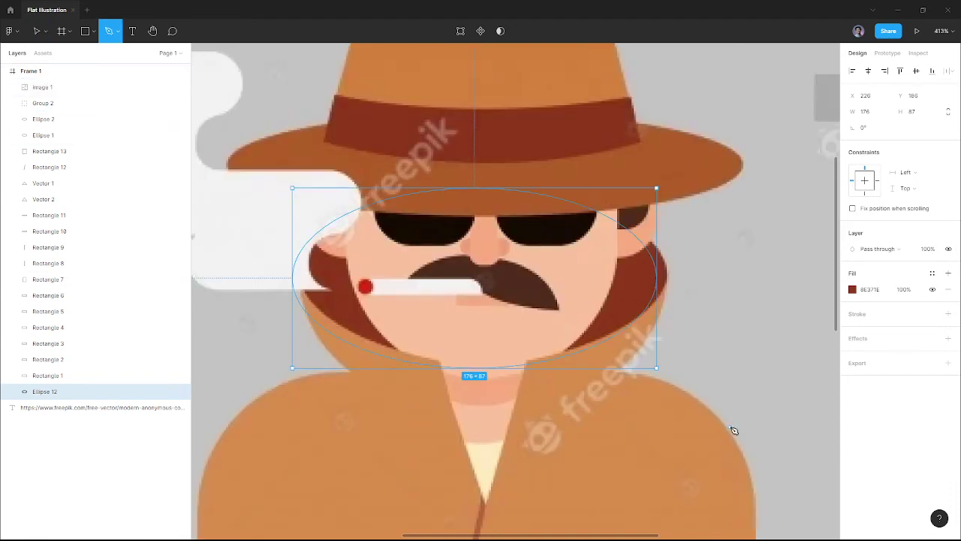
scroll(420, 282, "down", 1)
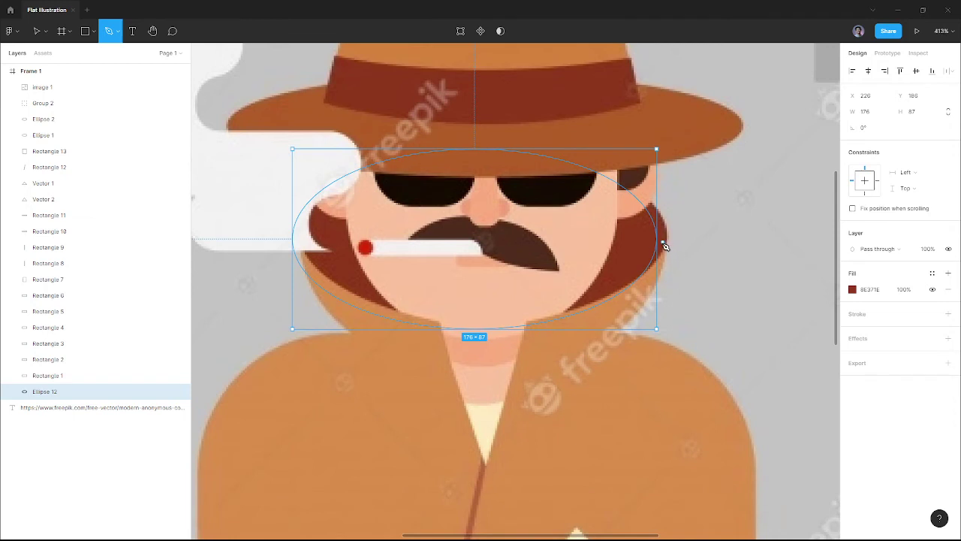
key("v")
left_click(257, 212)
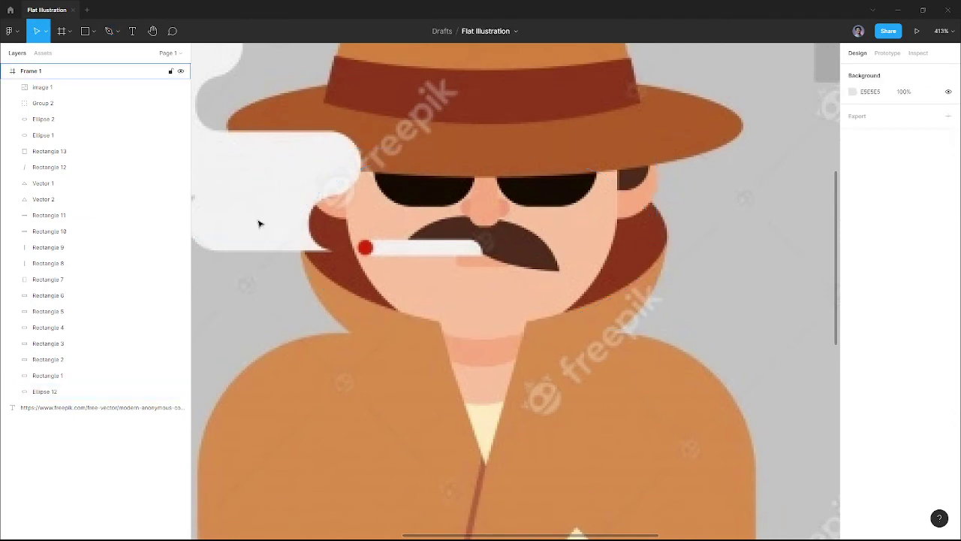
left_click(118, 102)
left_click(117, 88)
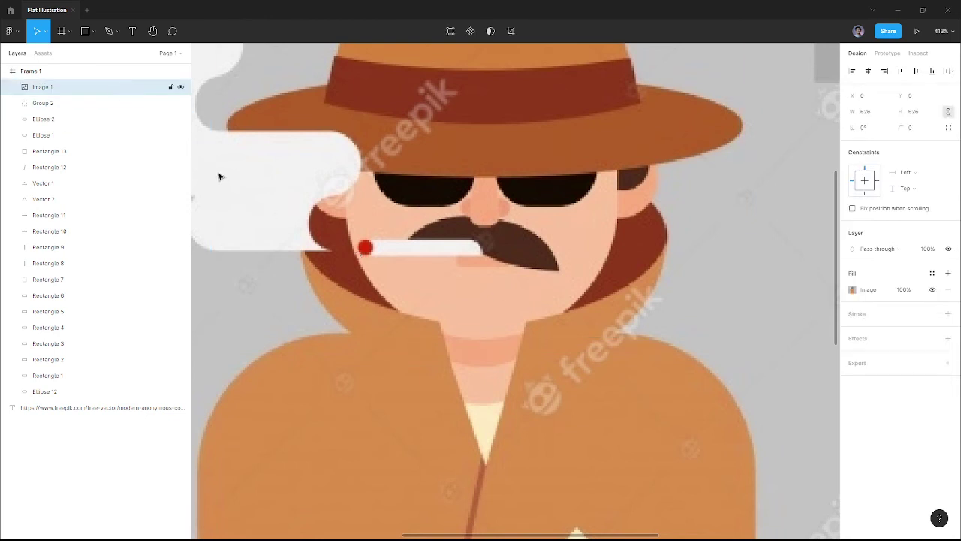
Compare the hair at X 220 against the reference, leave the image hidden, and reselect the hair.
mouse_move(98, 87)
left_click(181, 88)
left_click(181, 88)
left_click(181, 88)
left_click(181, 88)
left_click(181, 88)
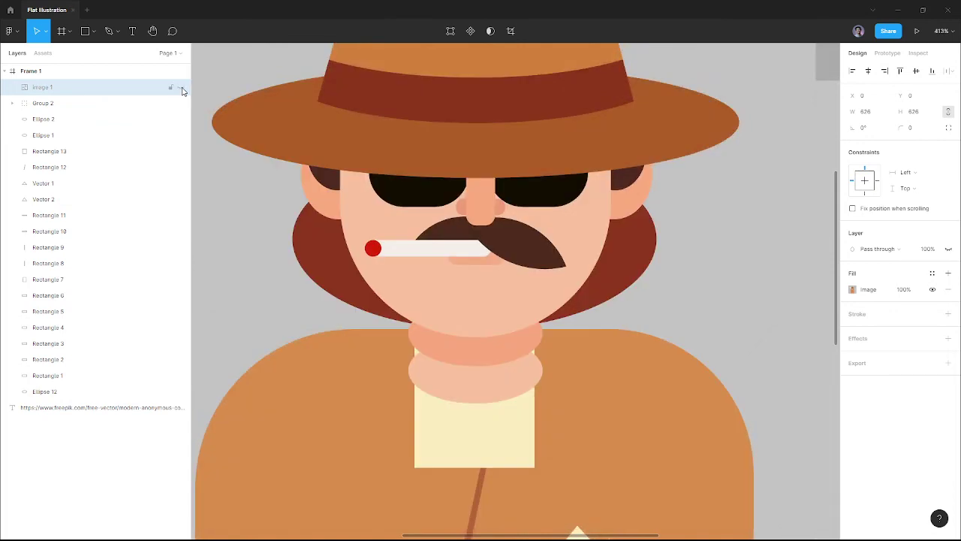
left_click(181, 87)
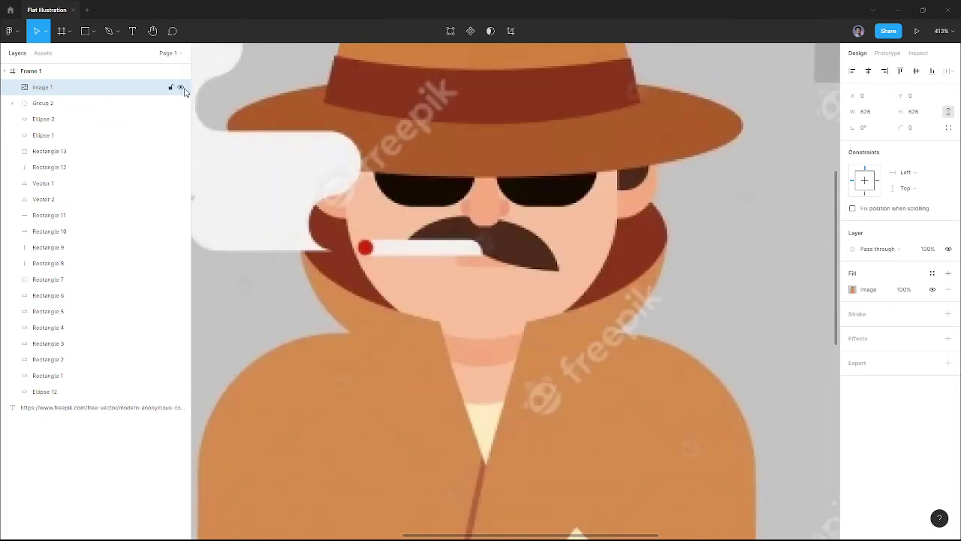
left_click(181, 88)
left_click(313, 263)
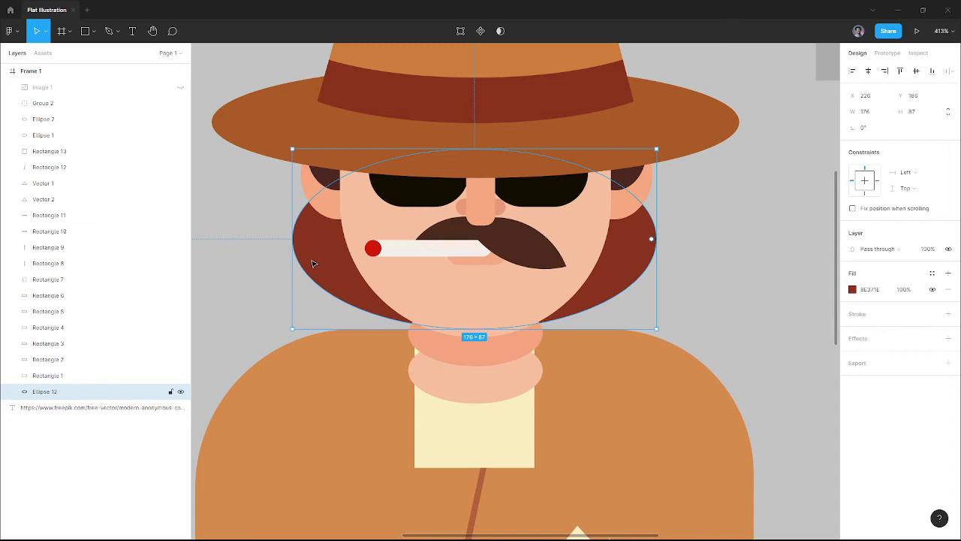
Paste a front-most copy of the hair ellipse, show the reference, and undo a trial resize.
key("ctrl+v")
key("ctrl+shift+bracketright")
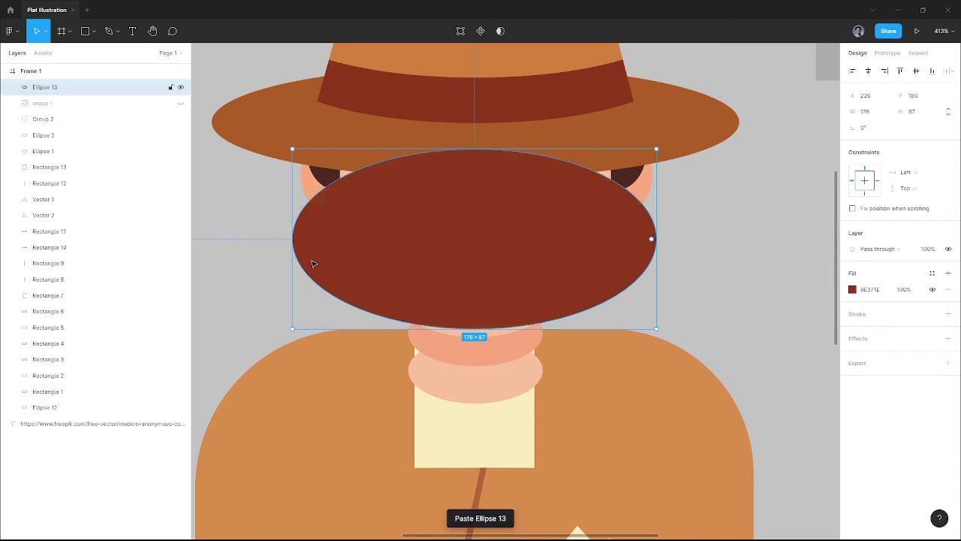
left_click(181, 103)
left_click_drag(518, 328, 525, 378)
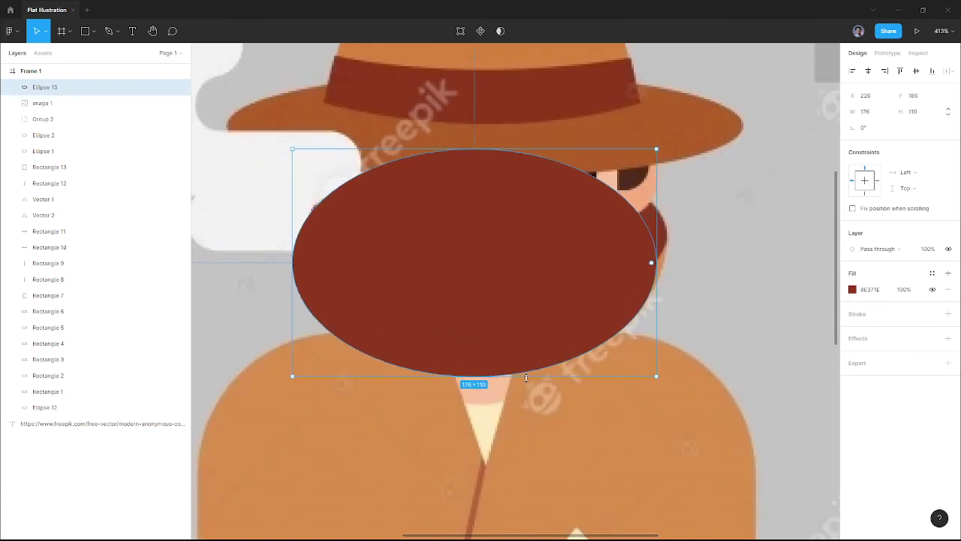
key("ctrl+z")
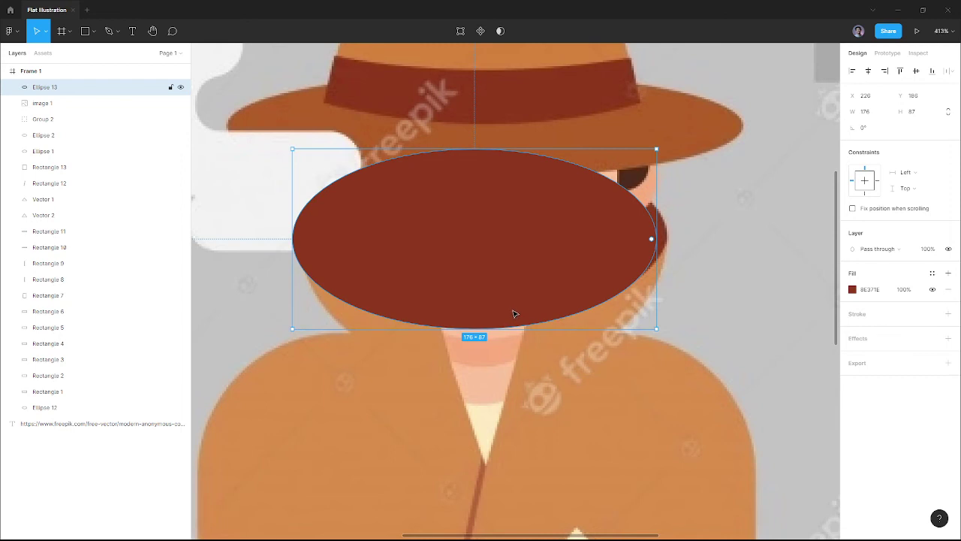
Fill the copy with the coat's orange, undo a trial stretch, then delete the copy.
key("i")
left_click(590, 324)
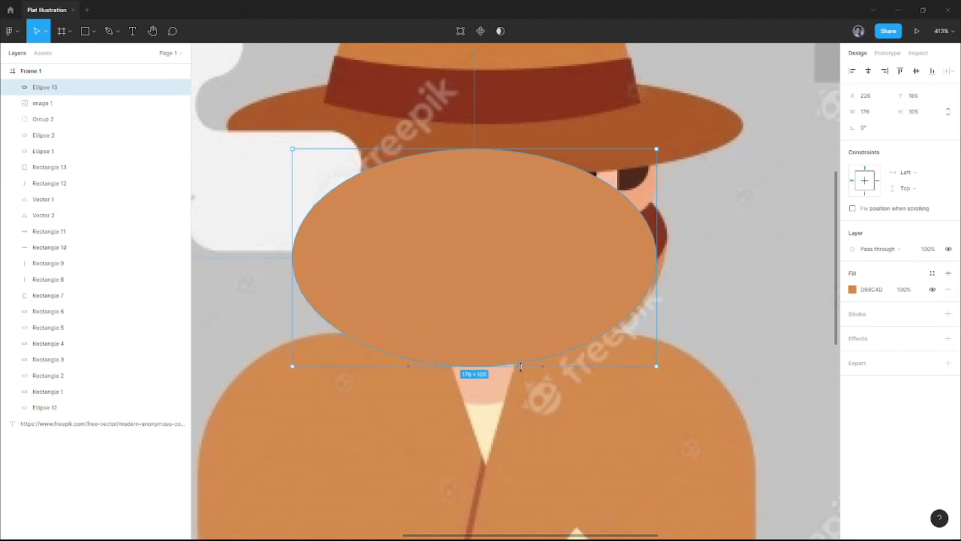
left_click_drag(520, 330, 523, 374)
key("ctrl+z")
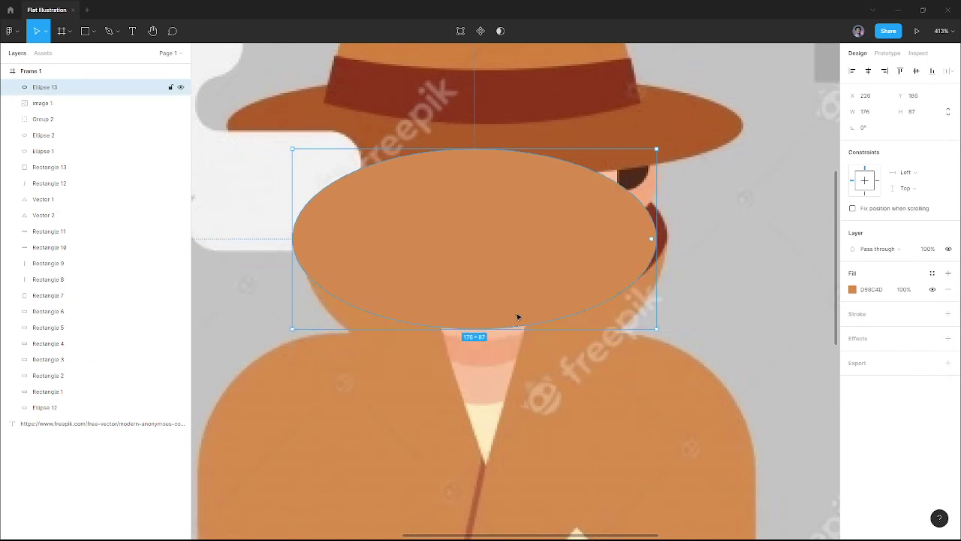
key("Delete")
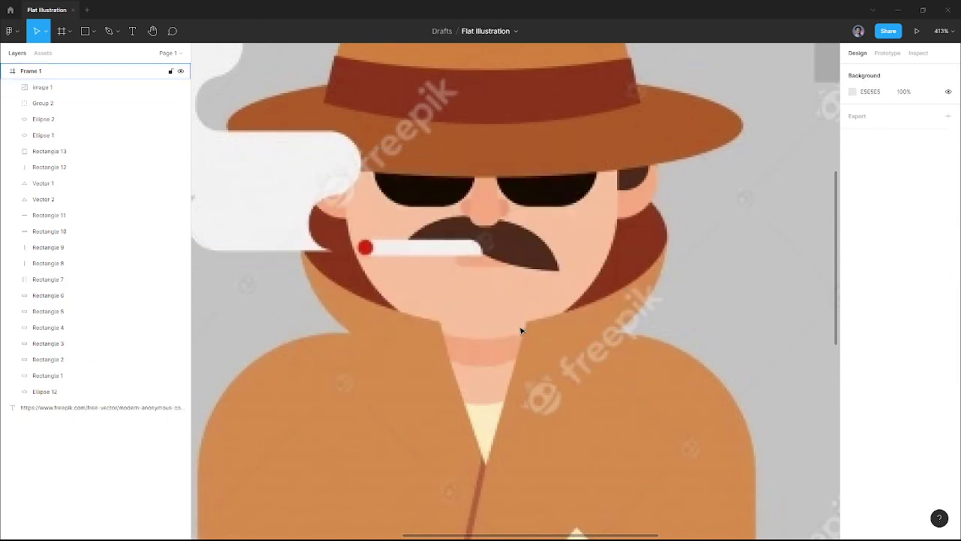
Trace a closed left lapel outline from the coat opening up to a curved collar tip.
key("p")
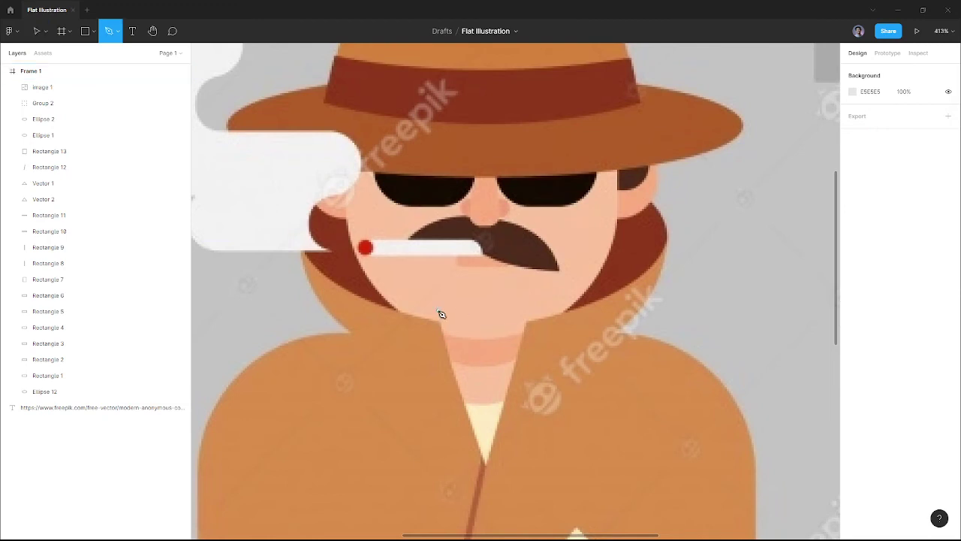
left_click(490, 469)
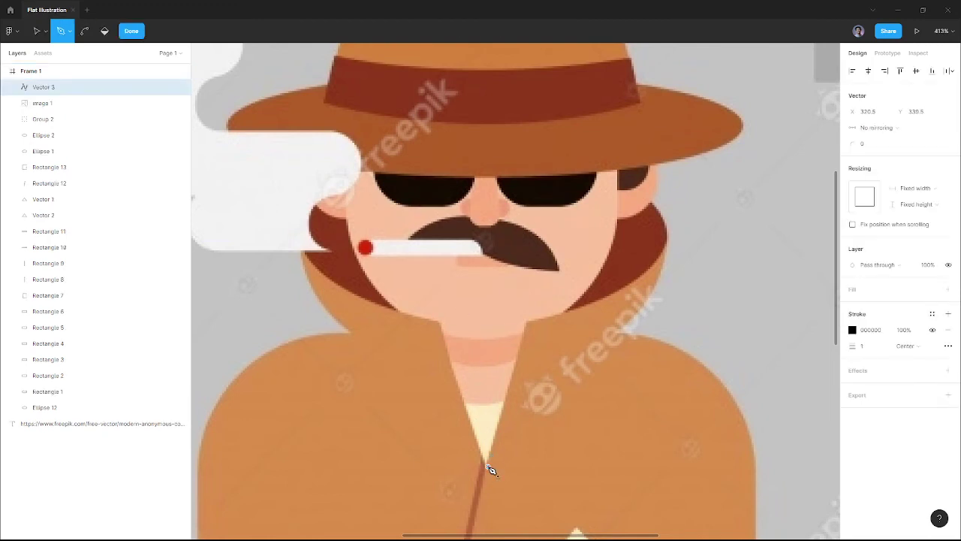
key("Escape")
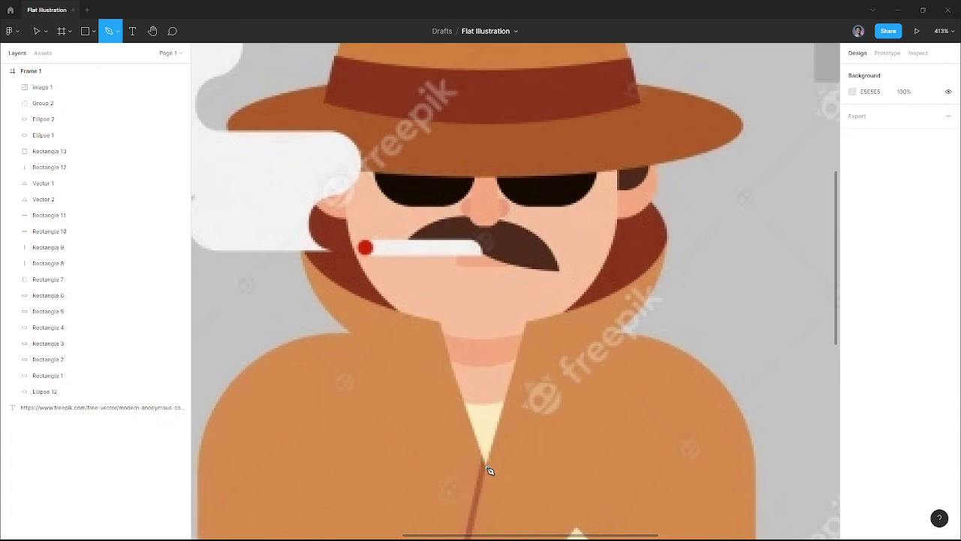
left_click(487, 469)
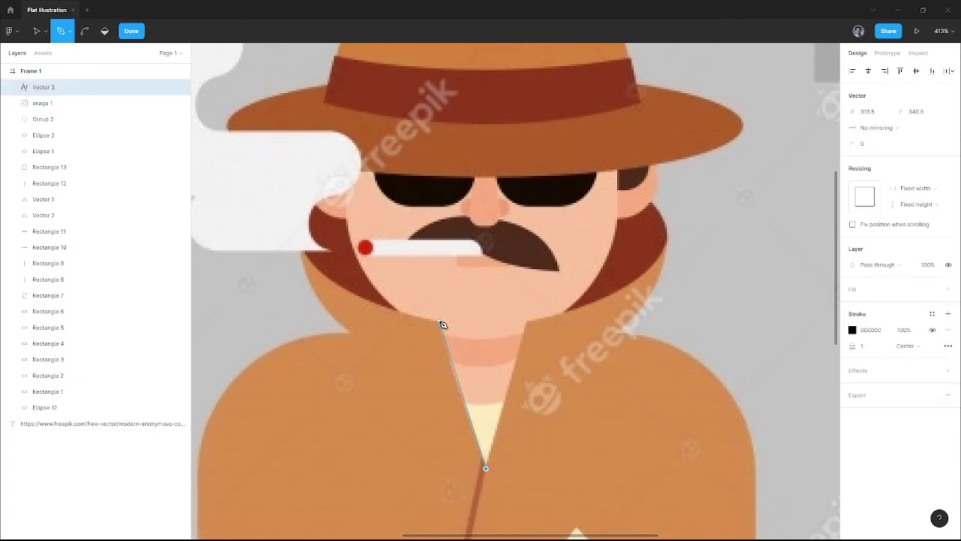
left_click(439, 321)
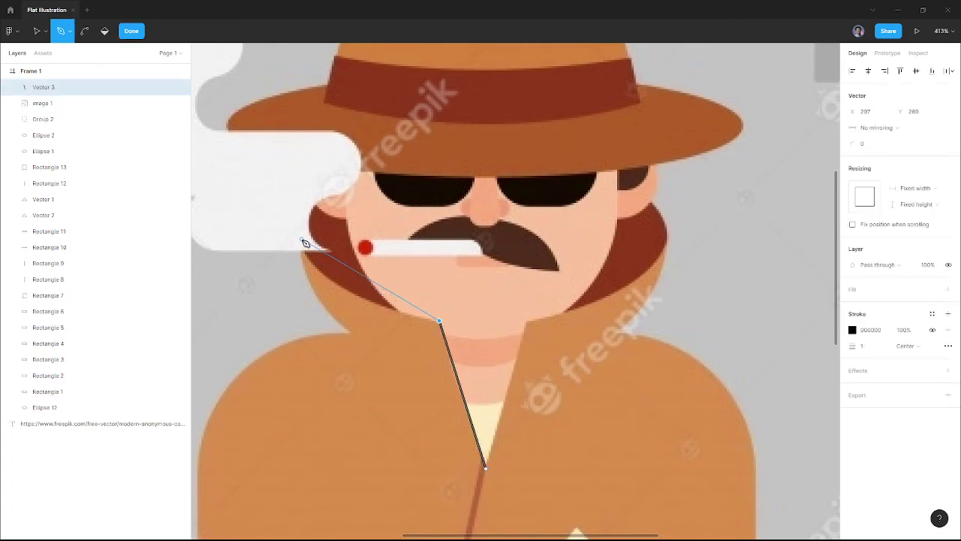
mouse_move(301, 240)
left_mouse_down()
mouse_move(286, 176)
mouse_move(341, 340)
mouse_move(389, 372)
left_mouse_up()
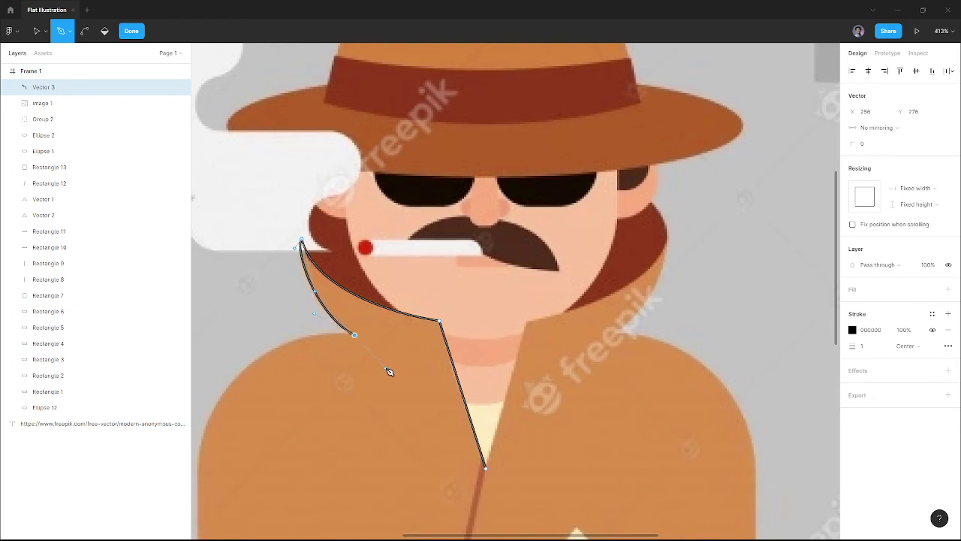
left_click(487, 469)
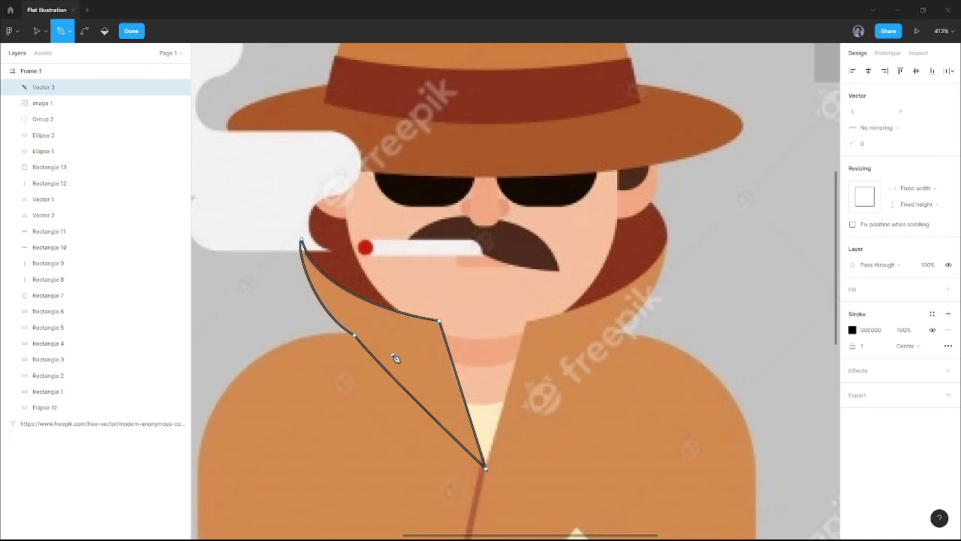
Fill the lapel with the coat's orange, then duplicate it to the right and flip it horizontally.
left_click(396, 359)
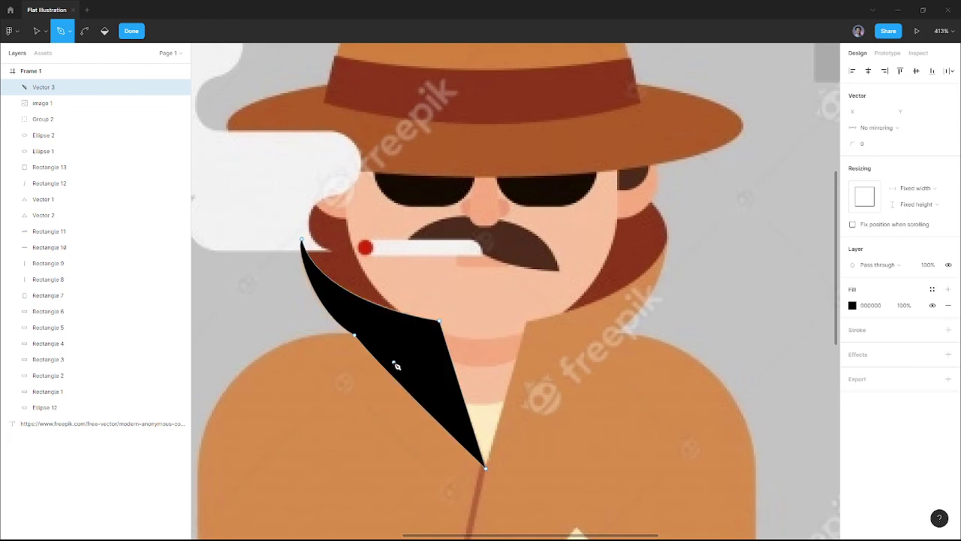
key("i")
left_click(548, 353)
left_click_drag(433, 356, 545, 359)
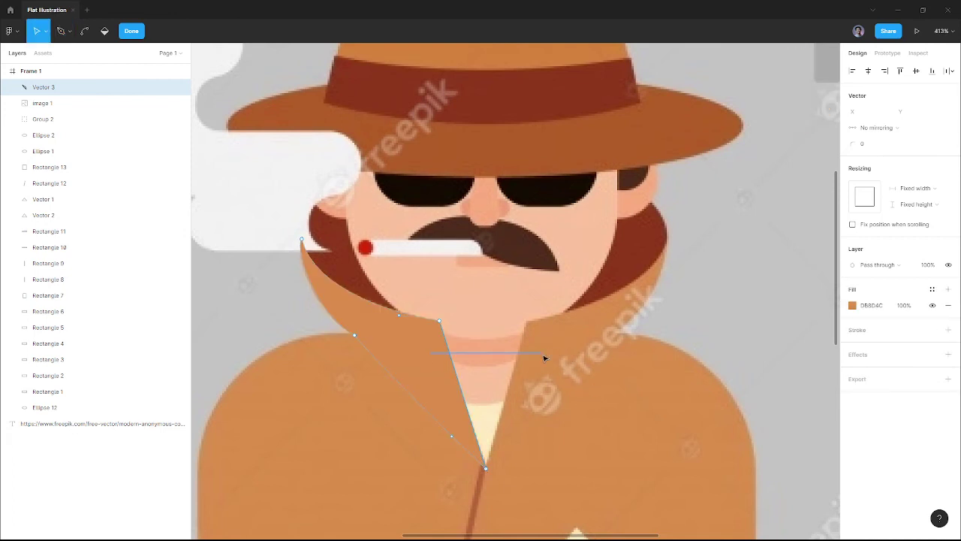
key("Escape")
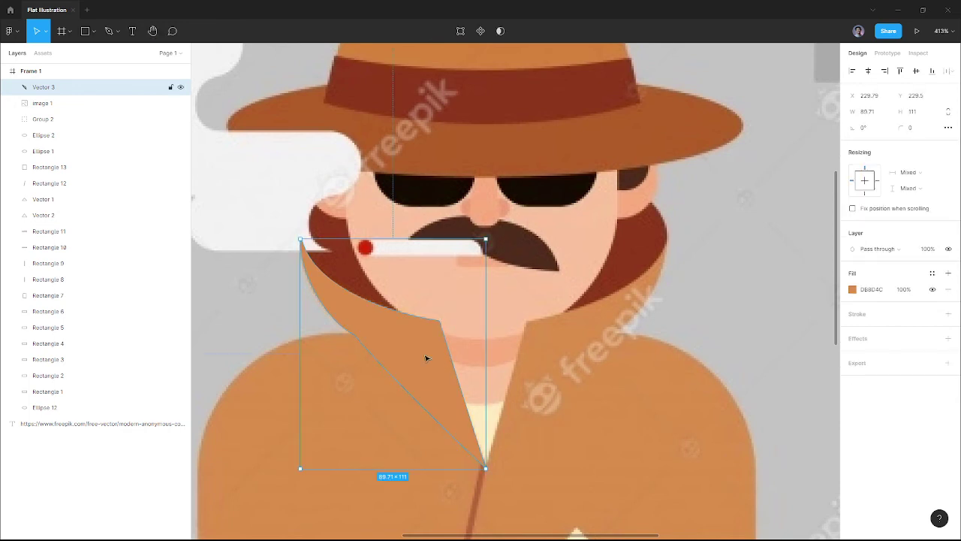
mouse_move(425, 359)
left_mouse_down()
mouse_move(576, 357)
mouse_move(568, 354)
left_mouse_up()
right_click(498, 353)
left_click(544, 493)
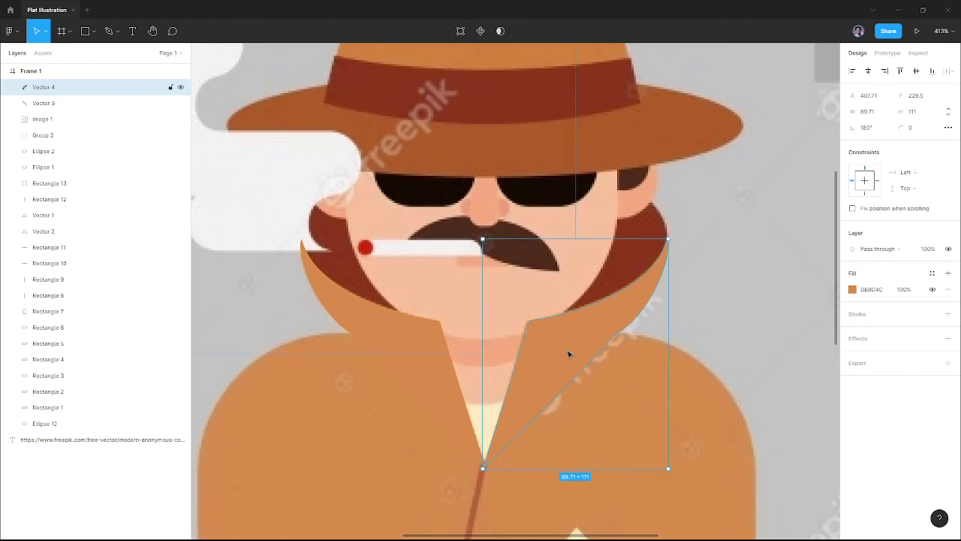
Hide the reference image and nudge the lapels left to X 220 and X 401.71.
left_click(391, 332, "shift")
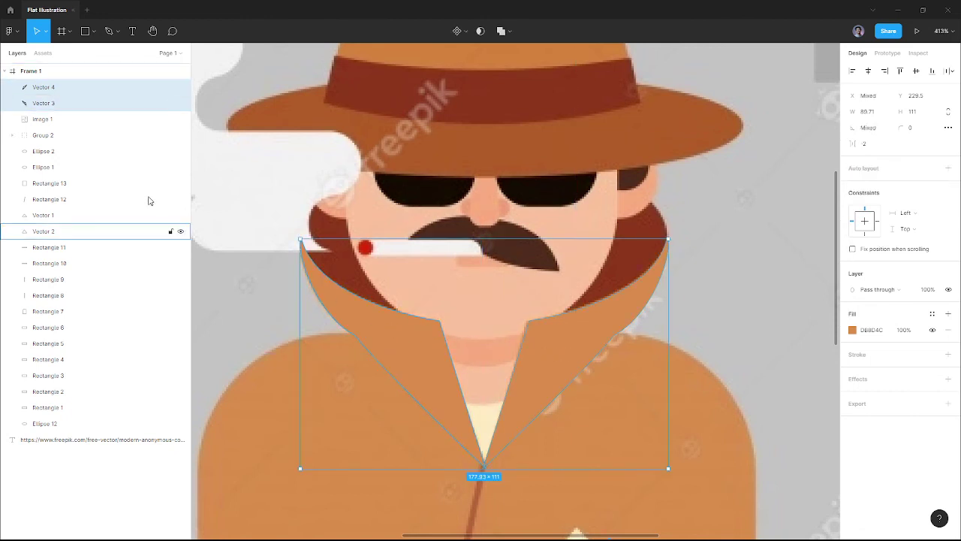
left_click(180, 119)
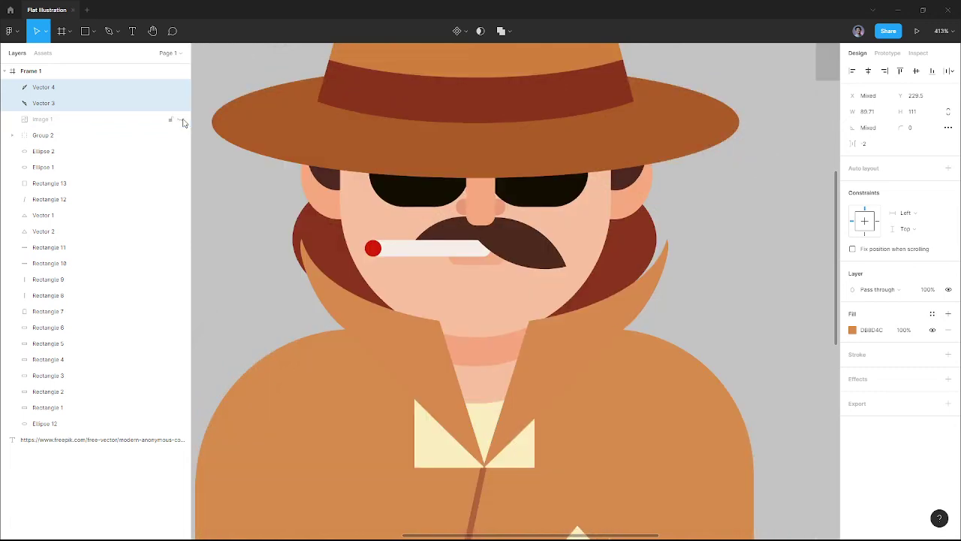
left_click(368, 326)
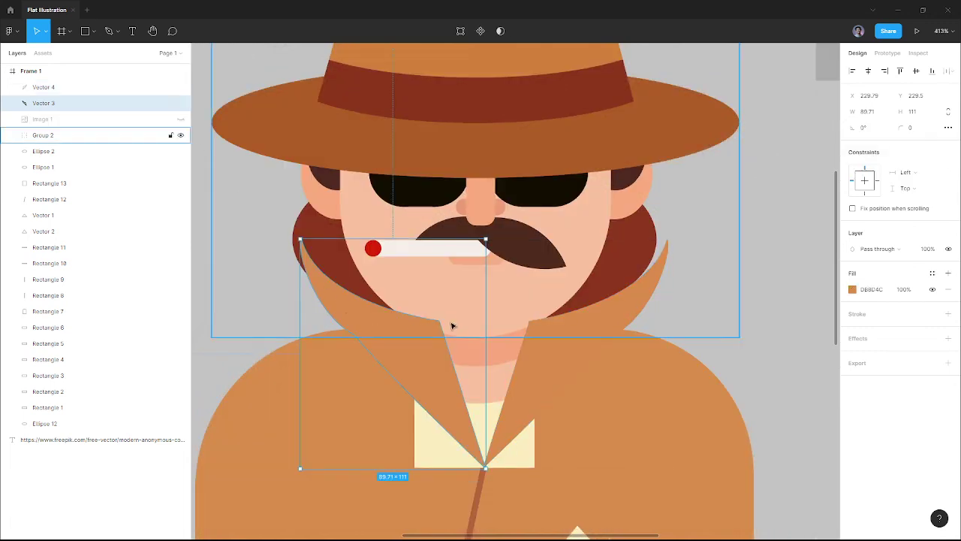
left_click_drag(411, 338, 403, 337)
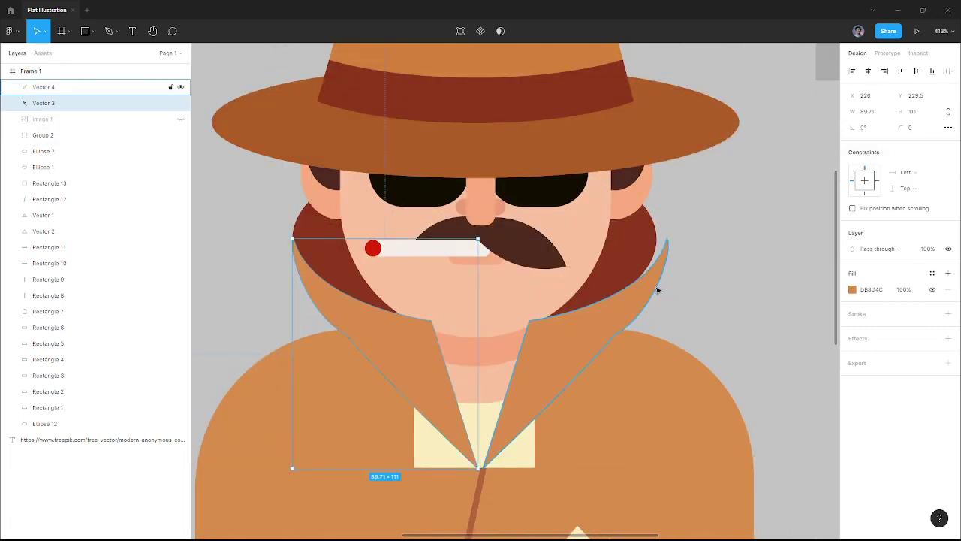
left_click_drag(659, 285, 639, 289)
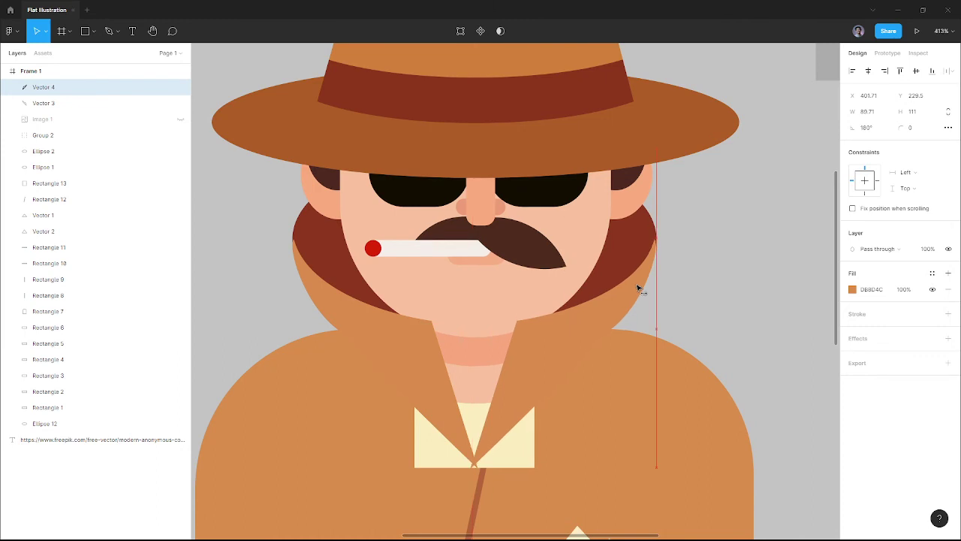
Shorten the hair ellipse by lowering its top edge and raising its bottom edge.
left_click(646, 224)
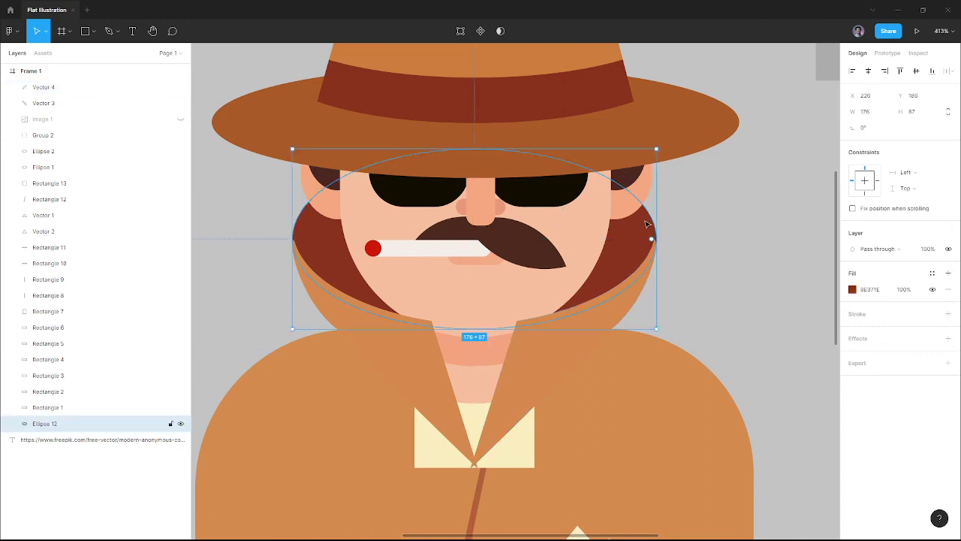
scroll(493, 169, "up", 2)
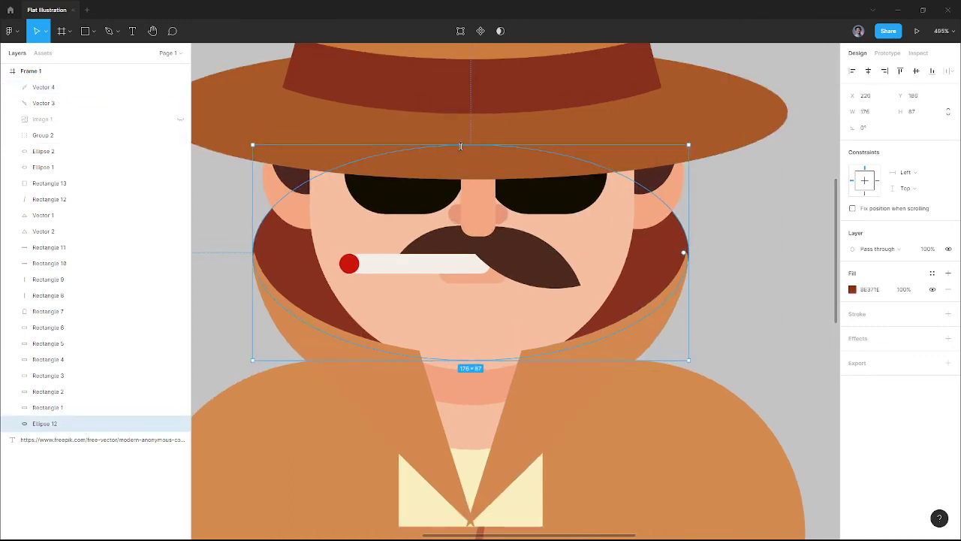
left_click_drag(461, 144, 464, 165)
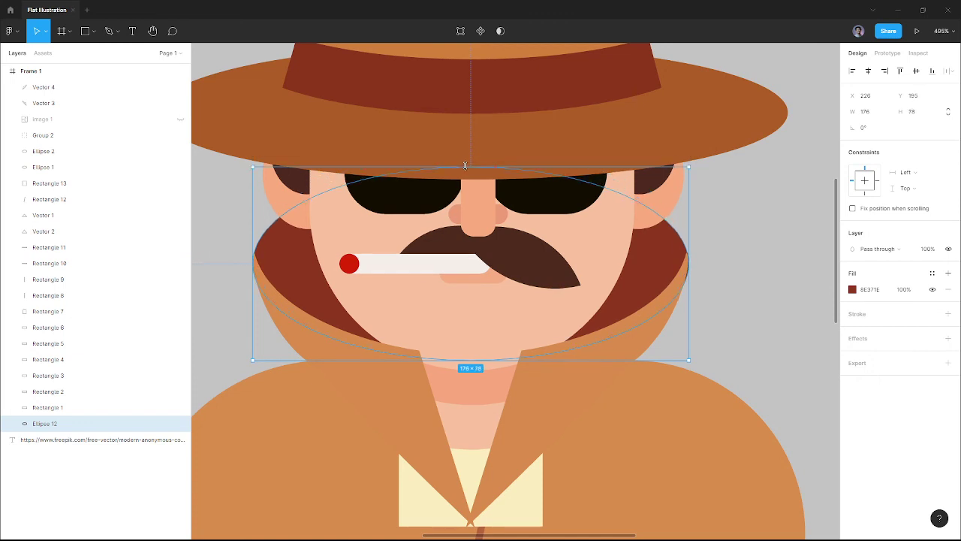
left_click_drag(459, 359, 459, 352)
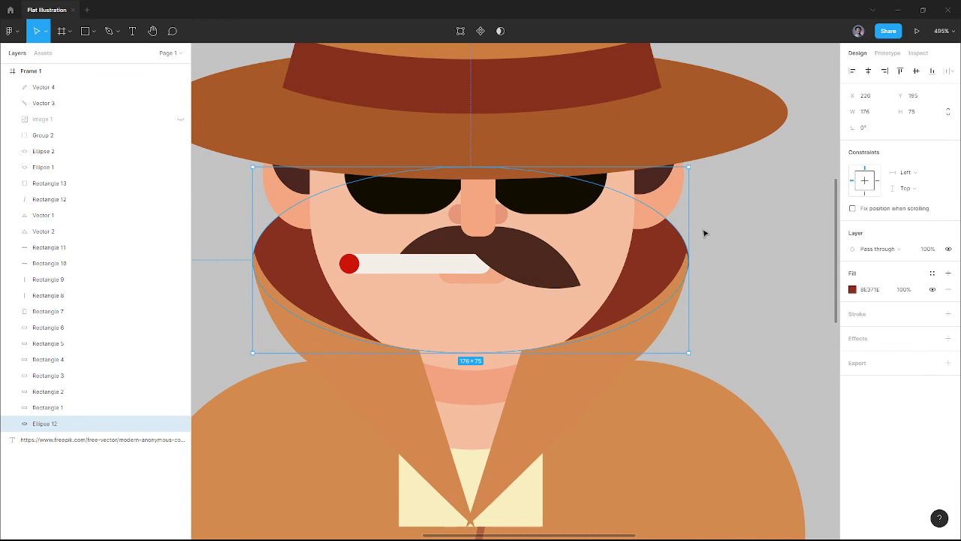
scroll(691, 270, "up", 5)
scroll(660, 316, "up", 5)
Try moving the right lapel's top tip upward, then revert it to its earlier position.
left_click(635, 334)
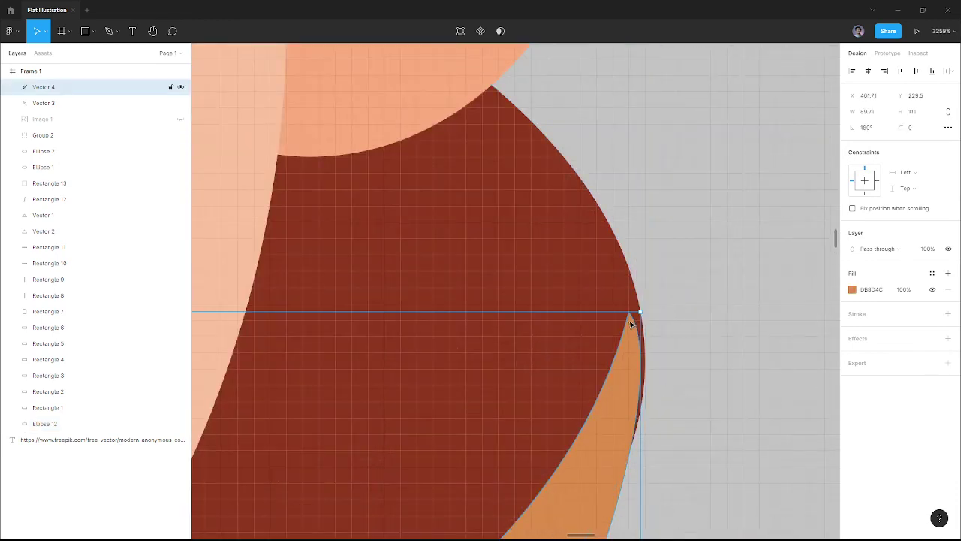
double_click(631, 323)
left_click(637, 312)
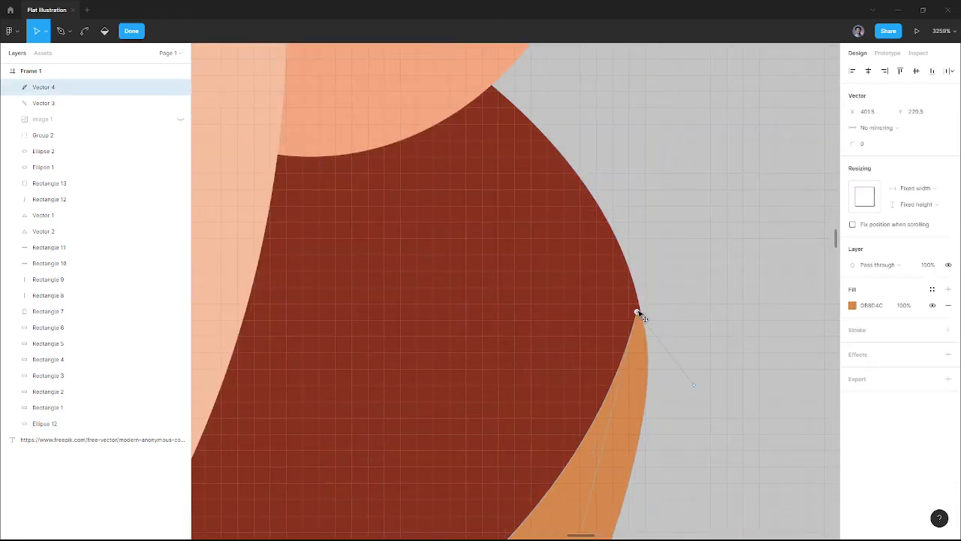
left_click_drag(638, 314, 629, 272)
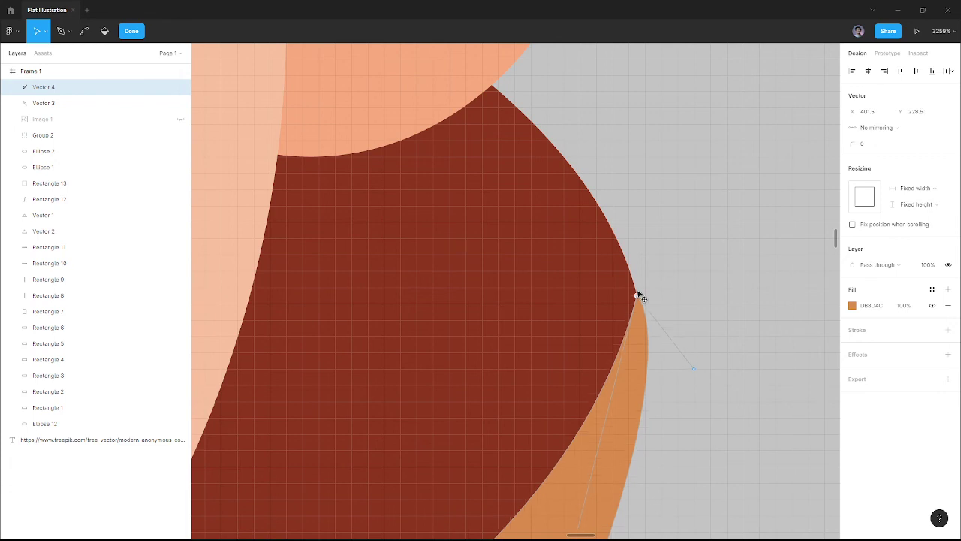
key("ctrl")
key("ctrl+z")
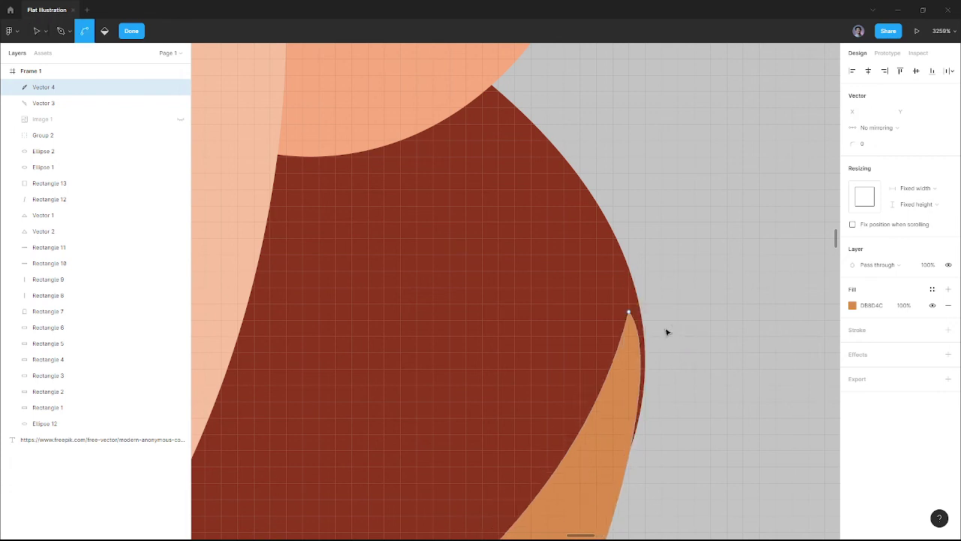
key("ctrl+z")
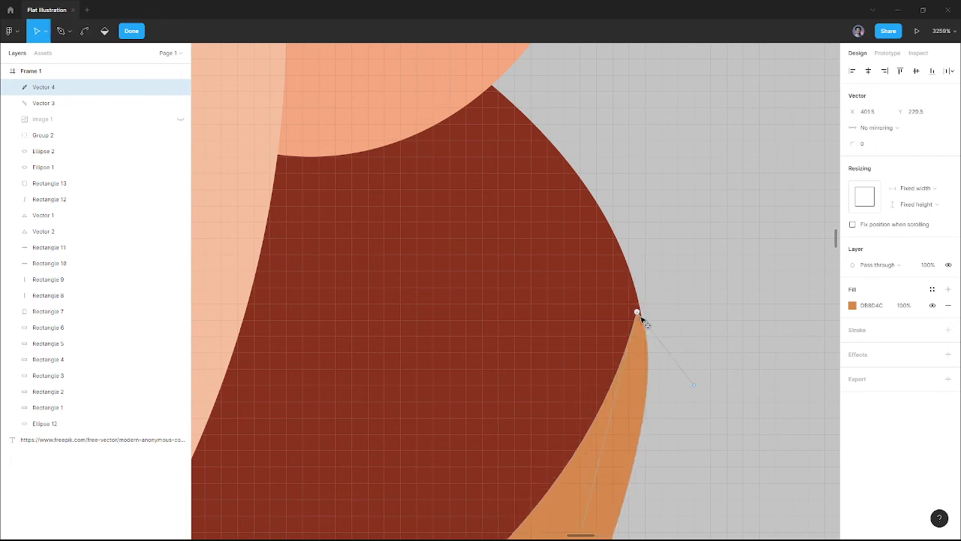
scroll(658, 259, "down", 5, "ctrl")
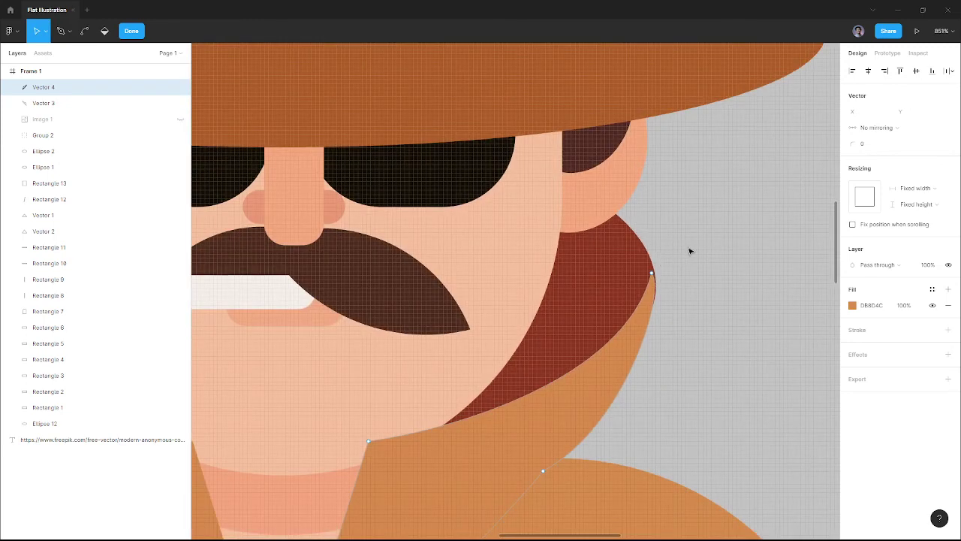
key("Escape")
Raise the hair ellipse's right and left points to meet the lapel tips, giving 174.5 × 75.
left_click(646, 271)
scroll(699, 353, "left", 3)
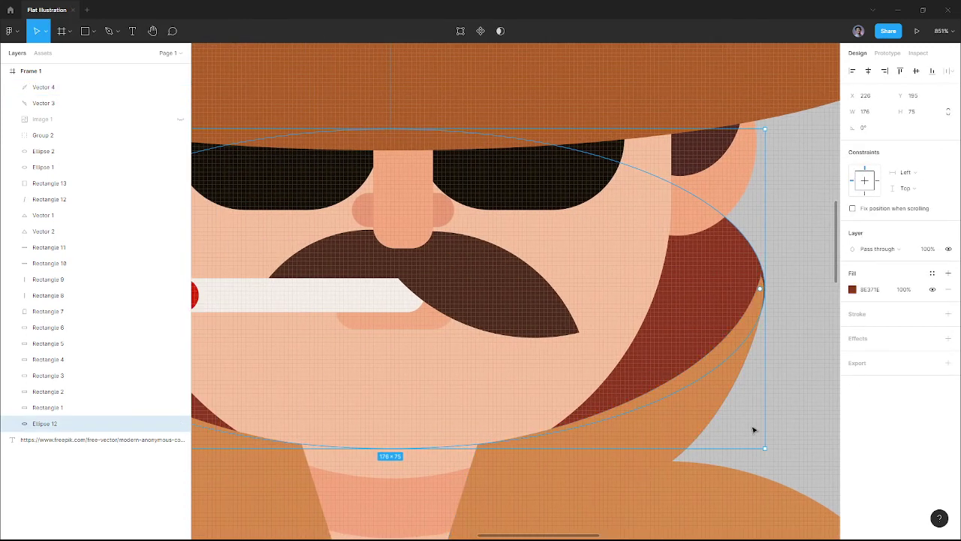
double_click(703, 314)
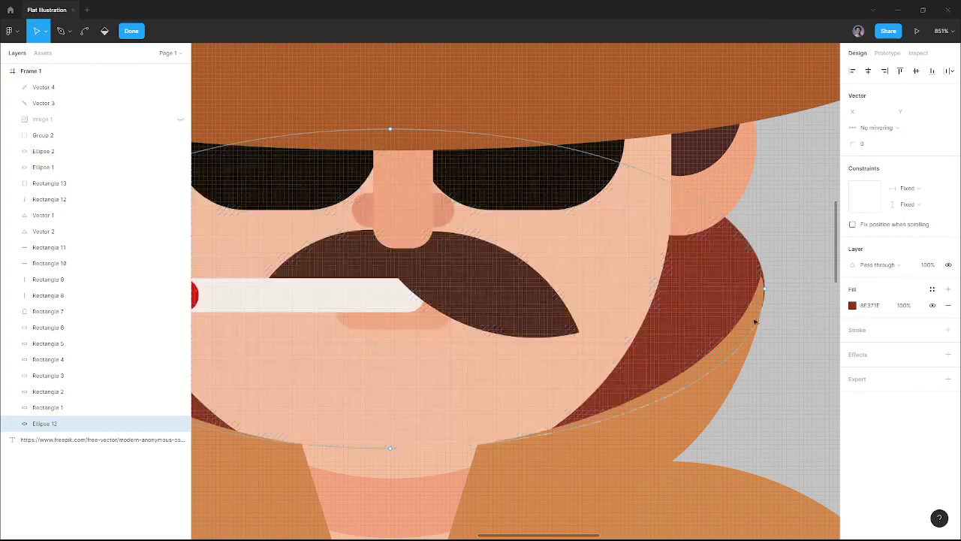
left_click_drag(767, 292, 766, 283)
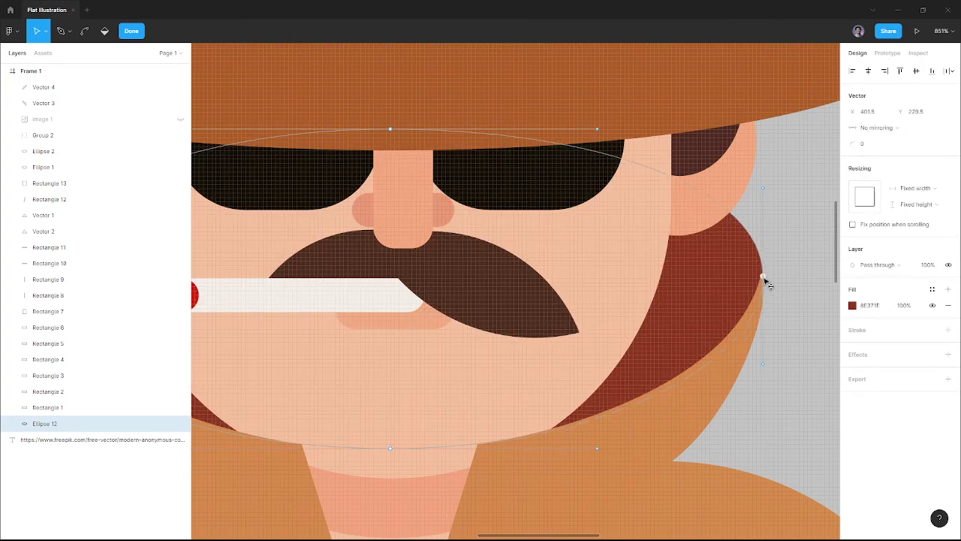
scroll(763, 279, "up", 3)
scroll(762, 279, "up", 3)
scroll(759, 286, "up", 2)
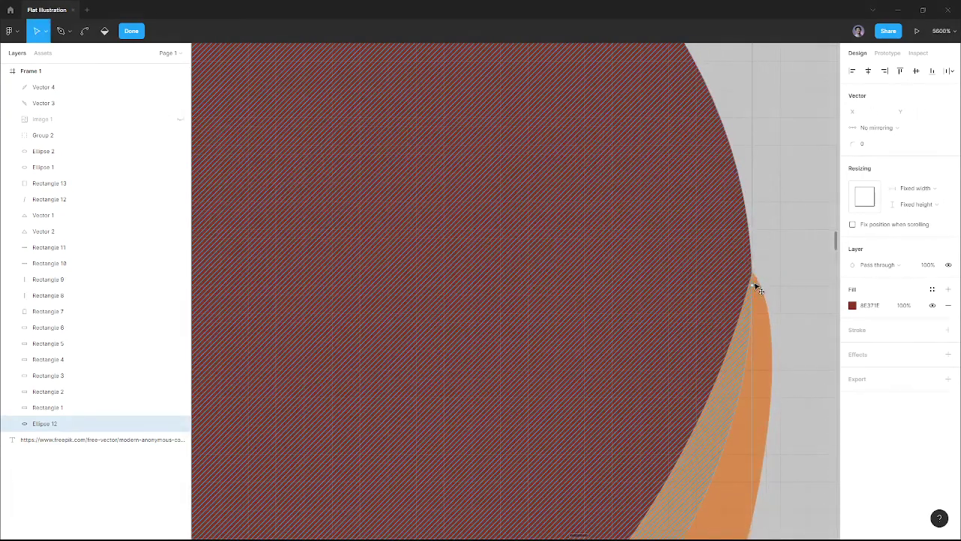
scroll(753, 285, "down", 3)
scroll(753, 295, "down", 3)
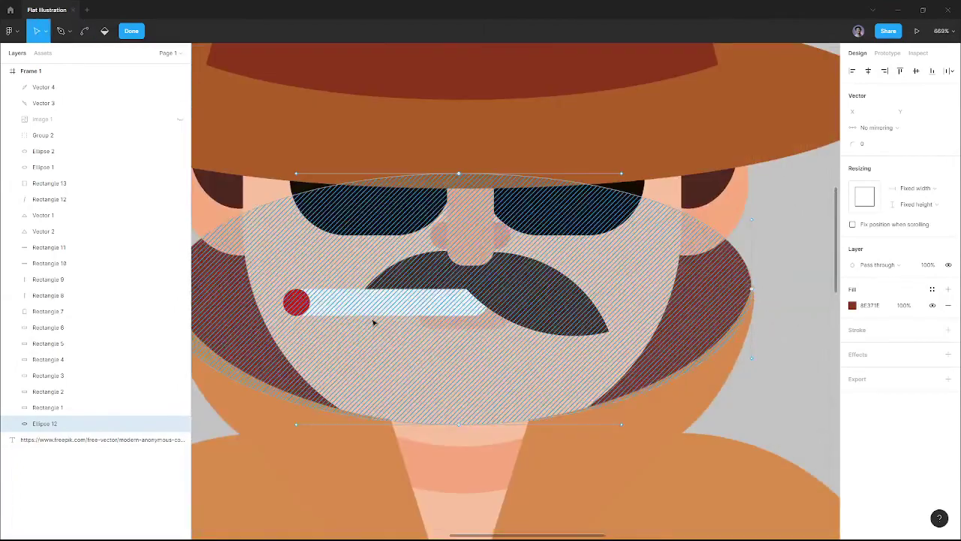
scroll(374, 322, "down", 1)
scroll(350, 372, "up", 5)
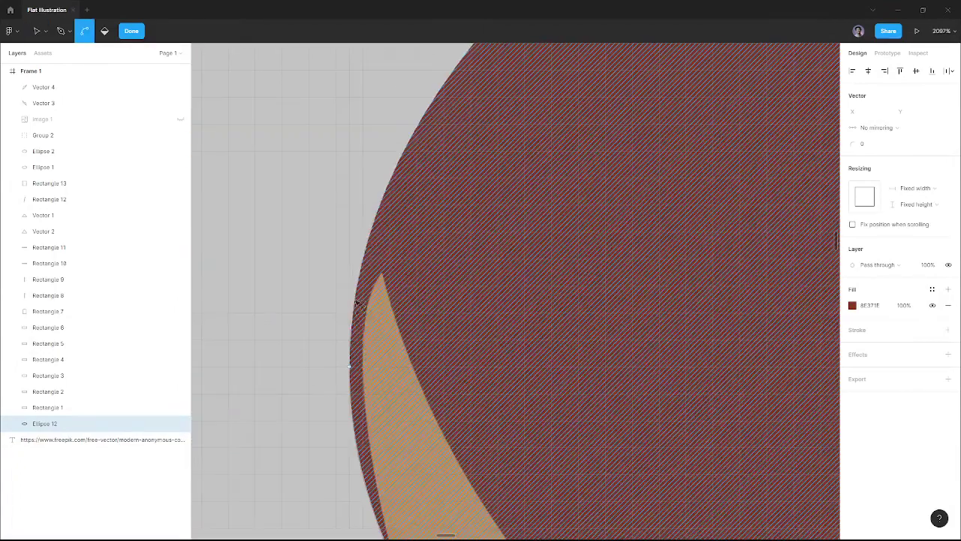
left_click(350, 373)
left_click_drag(350, 369, 381, 276)
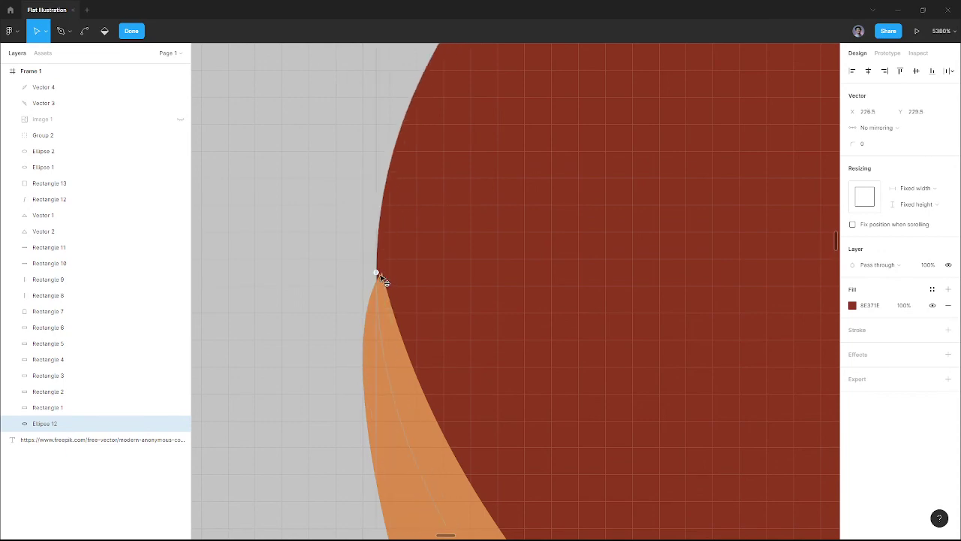
scroll(380, 282, "down", 3)
scroll(379, 281, "down", 2)
key("Escape")
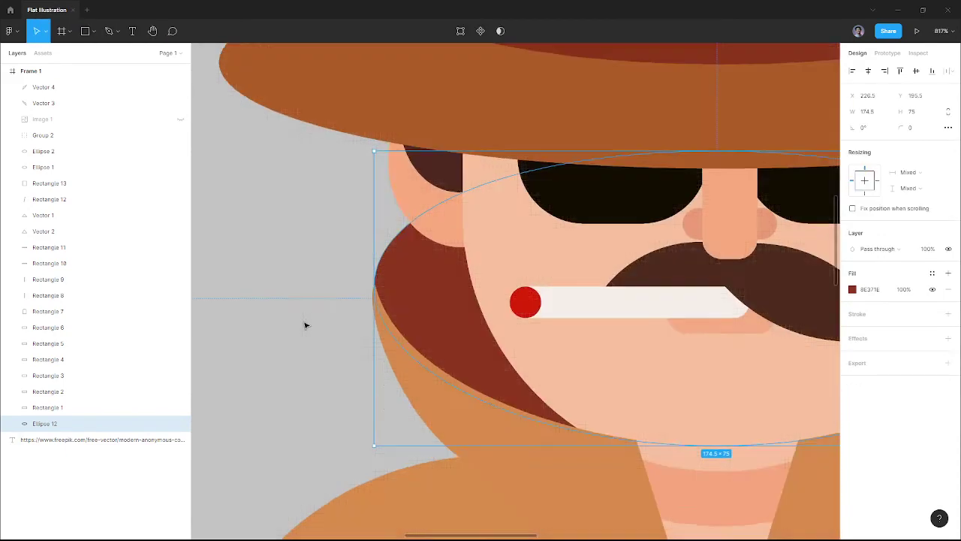
scroll(305, 324, "down", 3)
left_click(724, 332)
scroll(595, 301, "up", 1)
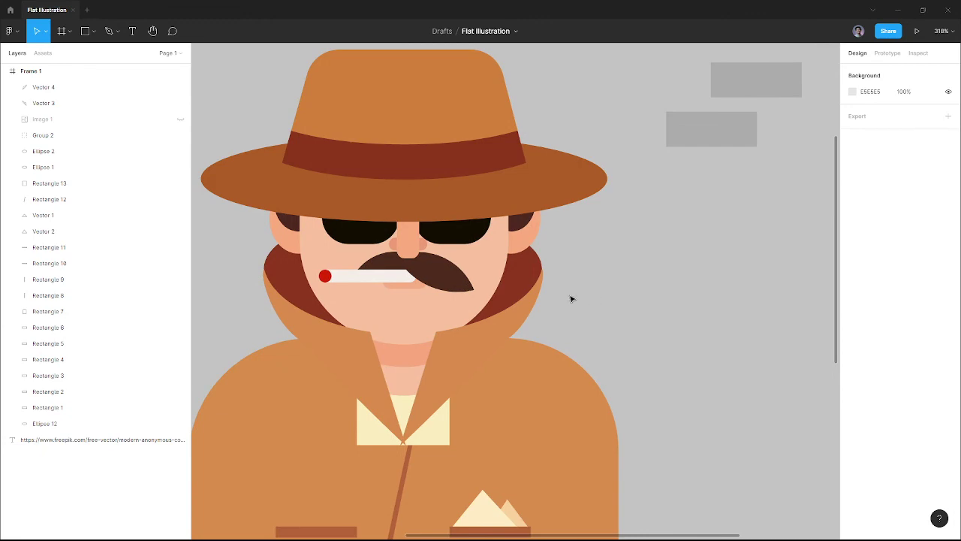
scroll(408, 415, "up", 2)
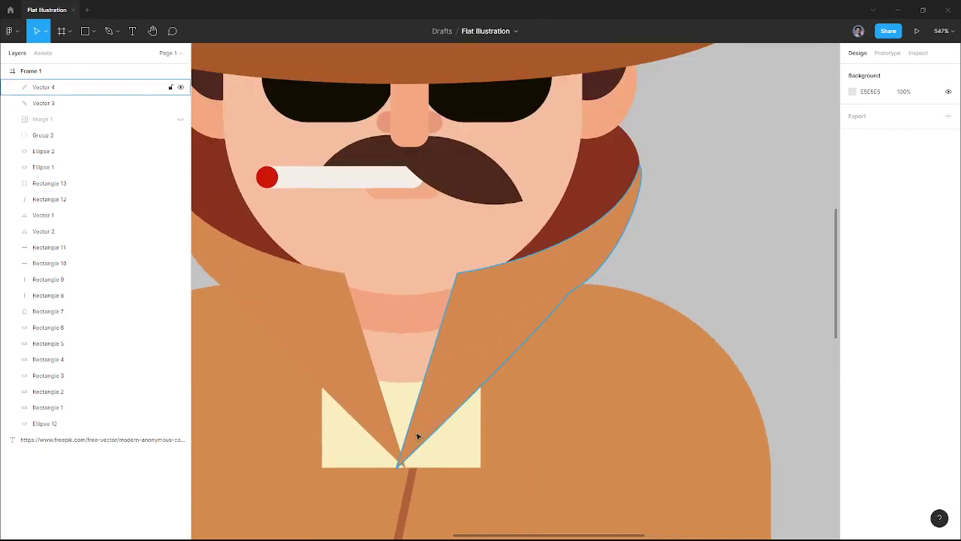
left_click(419, 436)
scroll(414, 435, "up", 4)
scroll(411, 433, "down", 5)
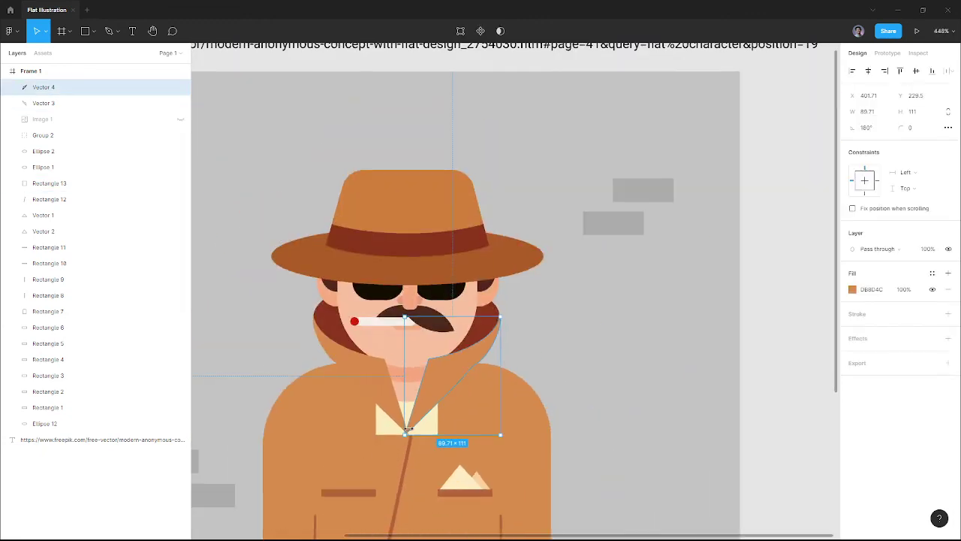
left_click(401, 439)
scroll(403, 438, "up", 2)
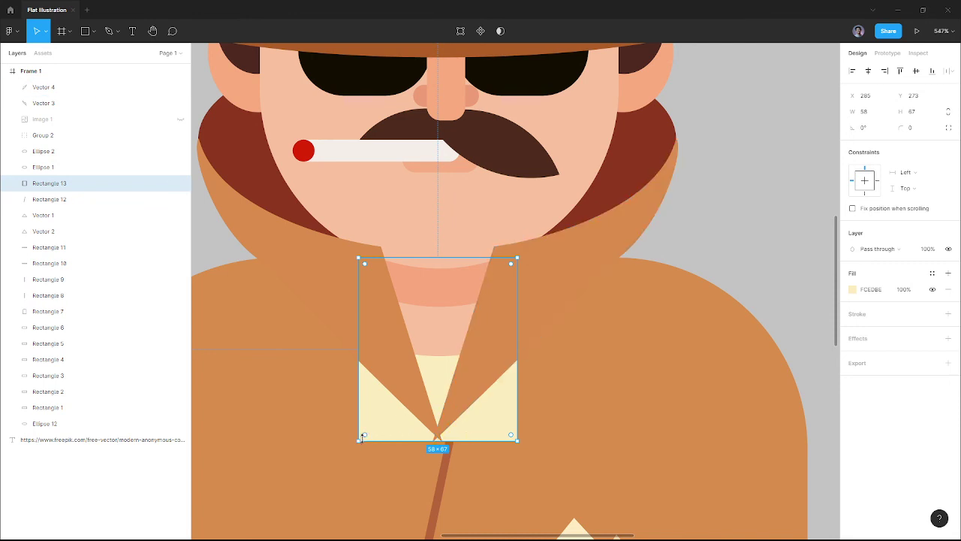
Pull both bottom corners of the shirt rectangle together at the lapel tip.
double_click(373, 422)
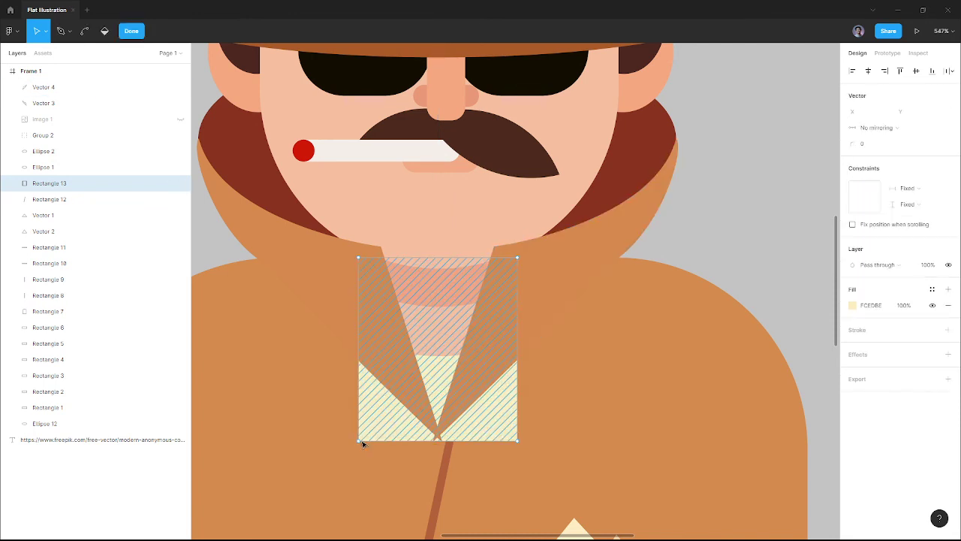
left_click_drag(359, 442, 438, 441)
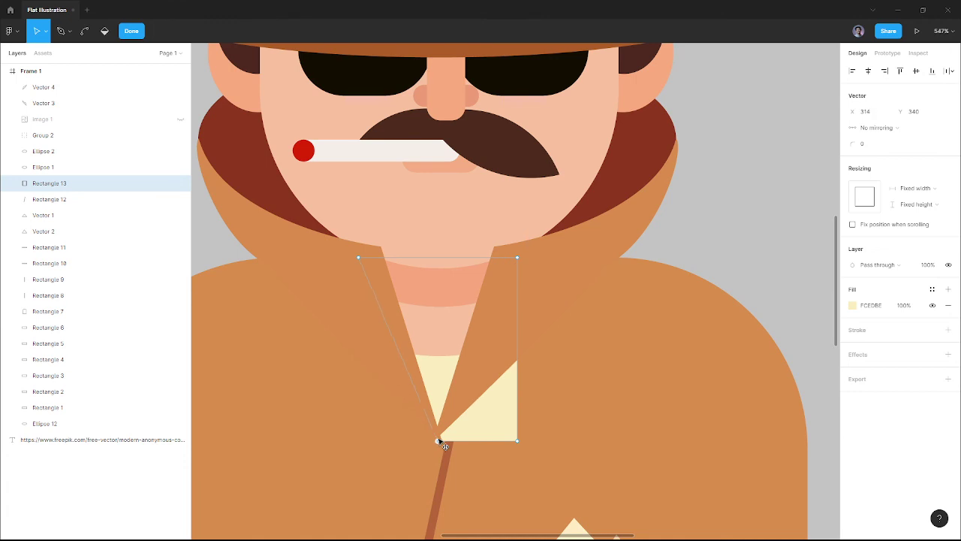
left_click_drag(519, 444, 439, 443)
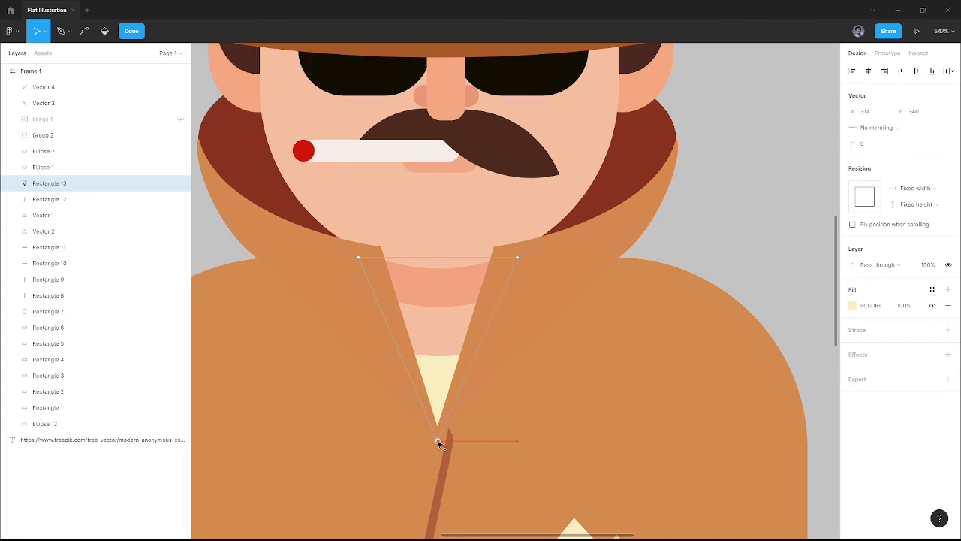
left_click(724, 230)
key("Escape")
Shift the right collar's bottom point onto the lapel tip.
left_click(562, 262)
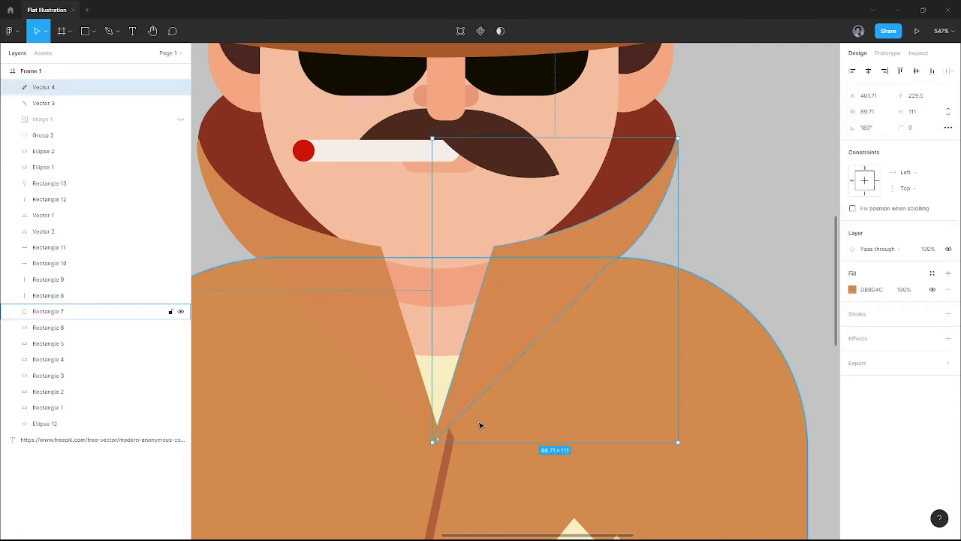
double_click(447, 424)
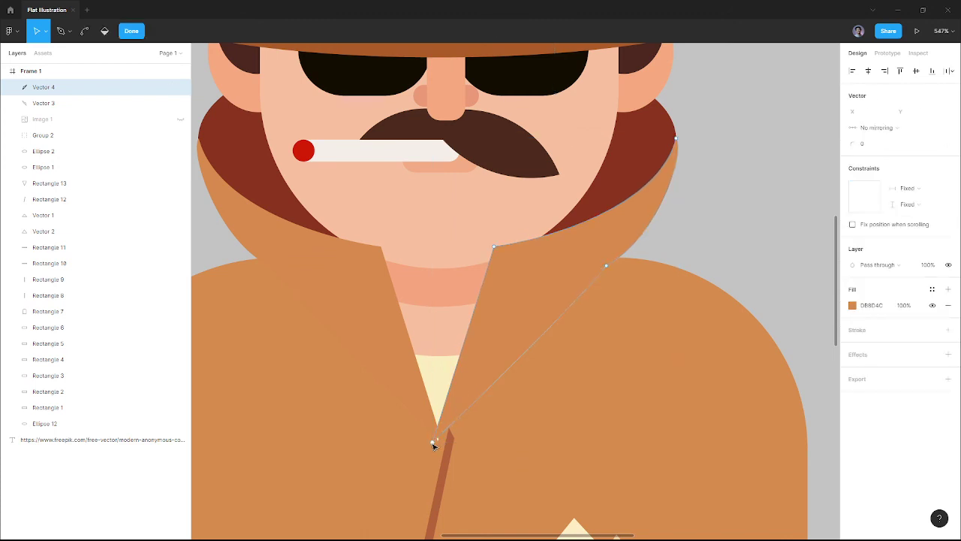
left_click_drag(433, 444, 449, 450)
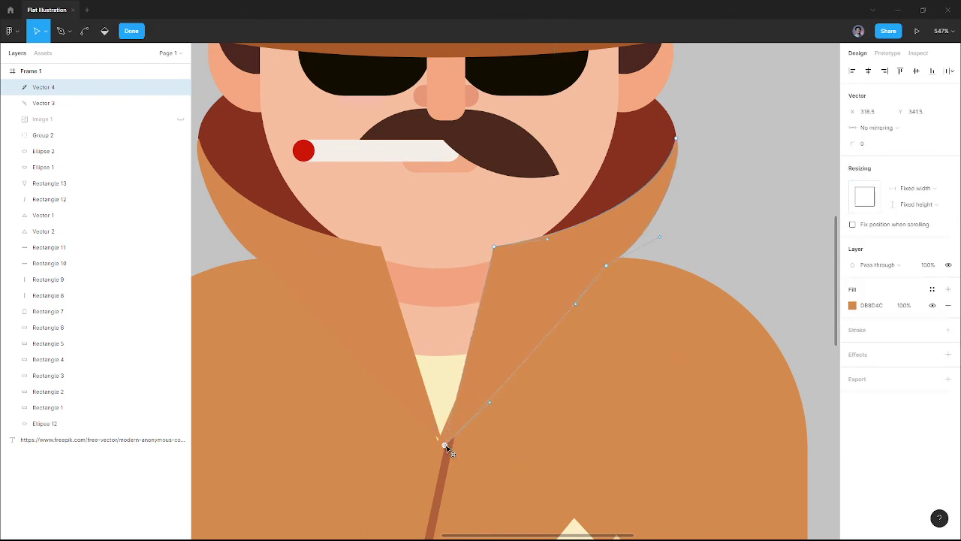
key("Escape")
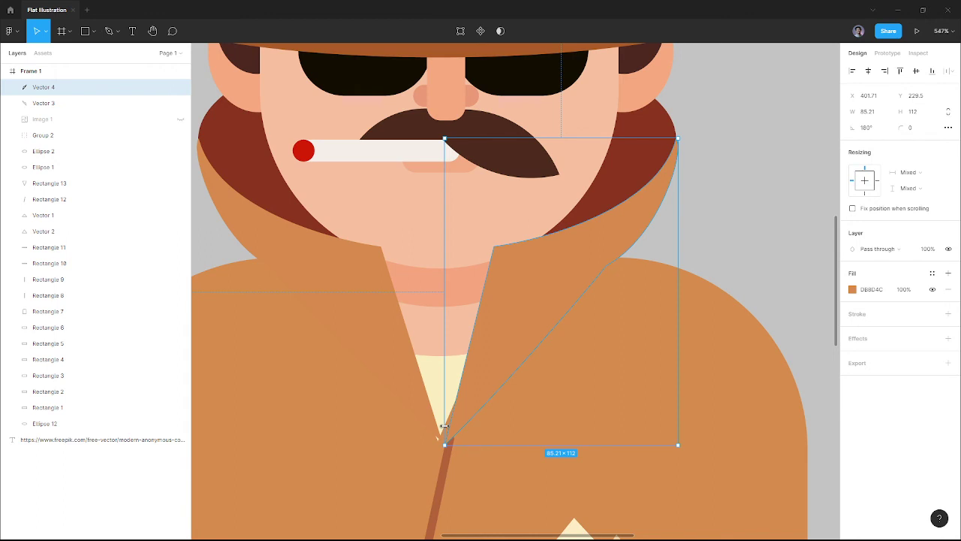
Raise the left collar's bottom point slightly to meet near X 316, Y 341.
left_click(435, 434)
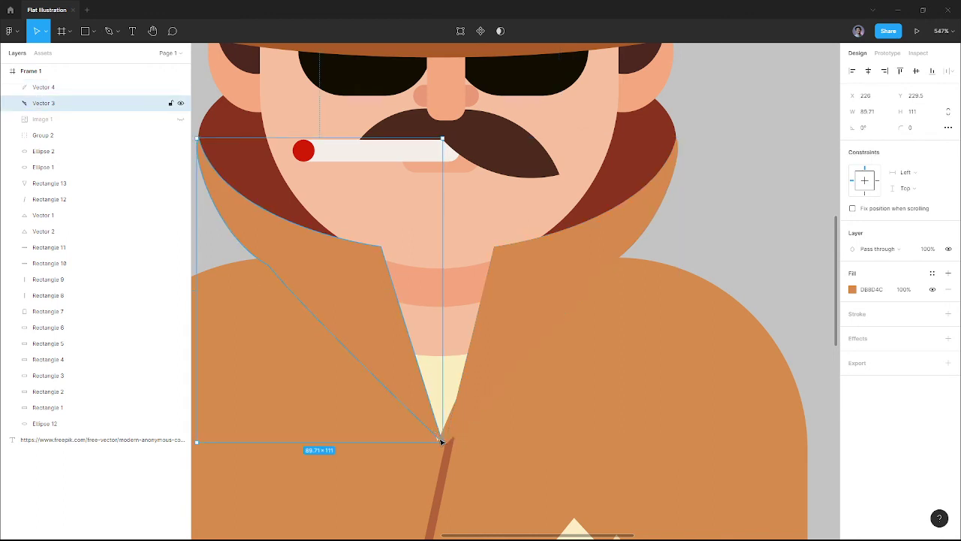
left_click(452, 434)
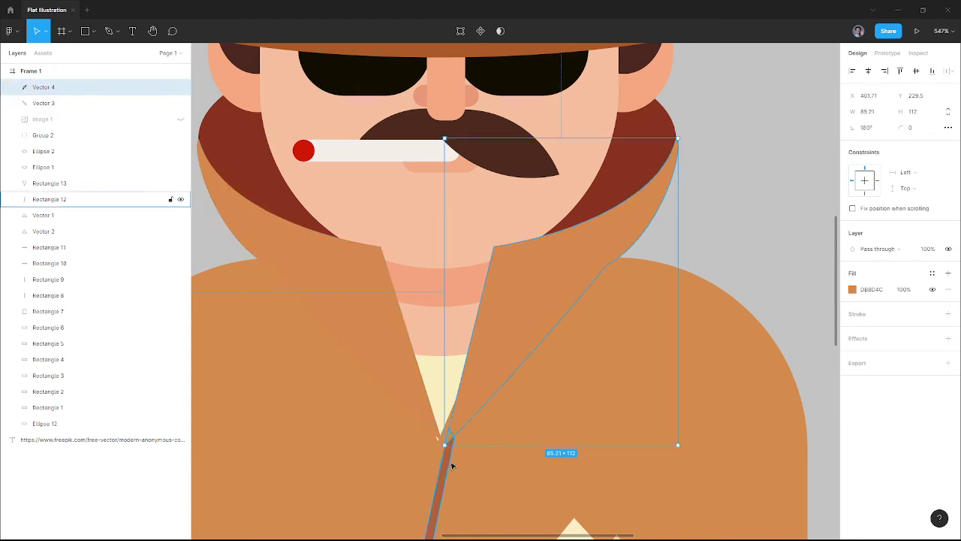
left_click(451, 455)
left_click(485, 424)
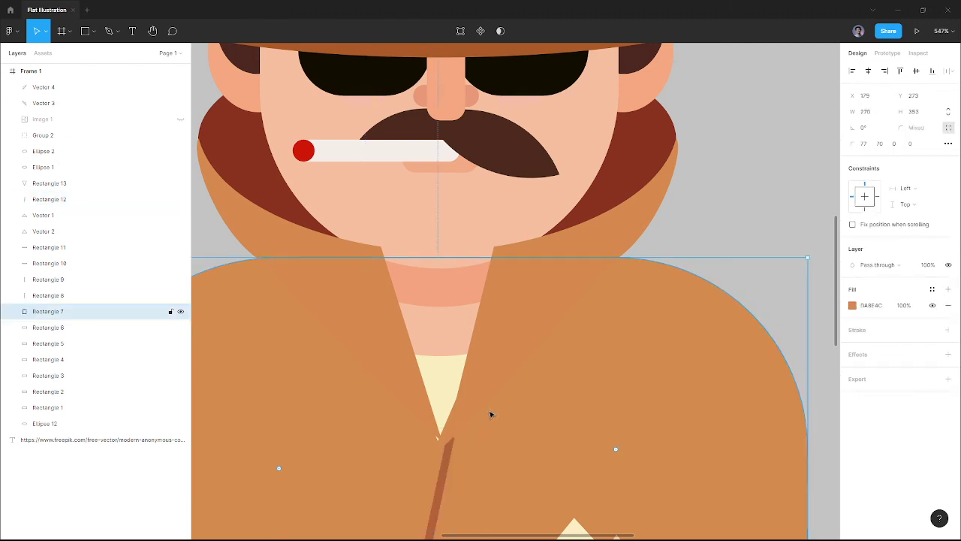
left_click(432, 412)
double_click(427, 402)
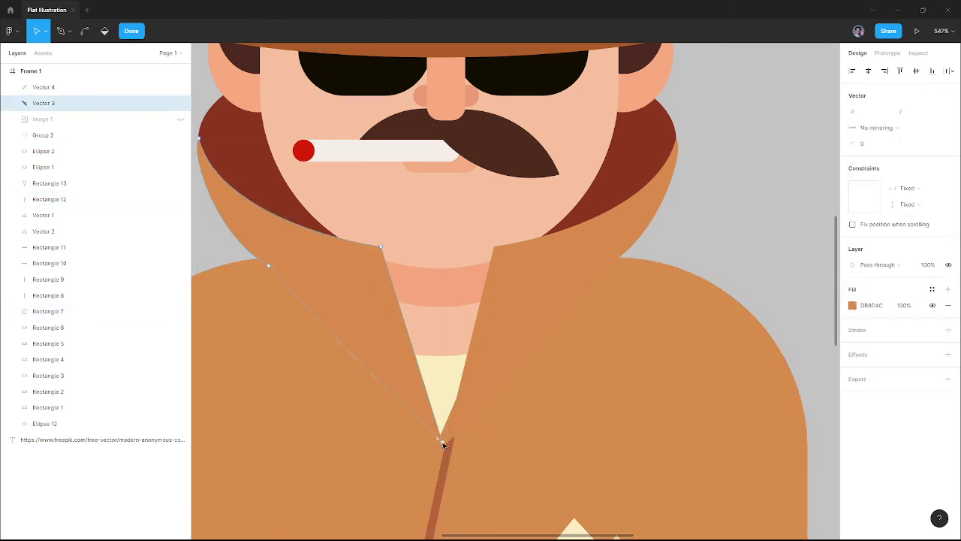
left_click(445, 443)
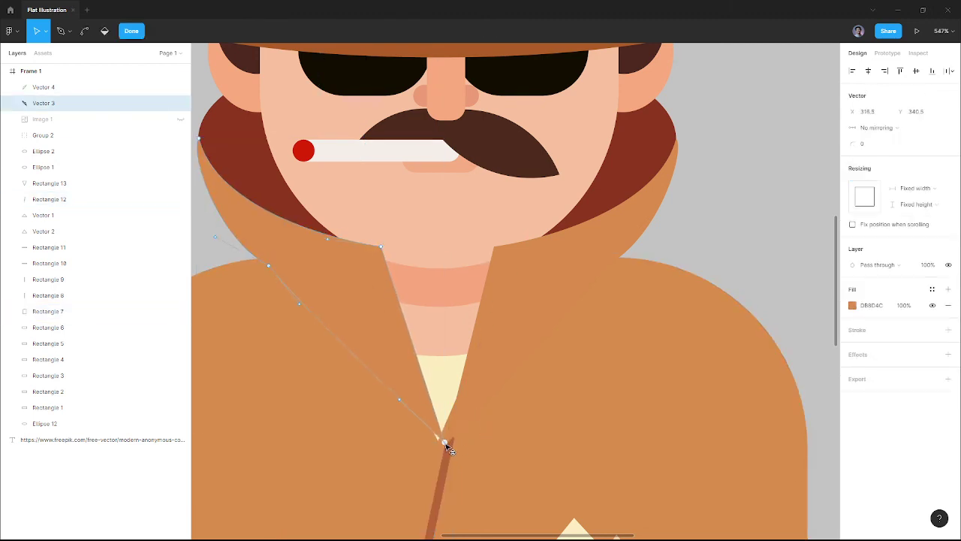
mouse_move(449, 450)
left_mouse_down()
mouse_move(452, 434)
mouse_move(449, 451)
left_mouse_up()
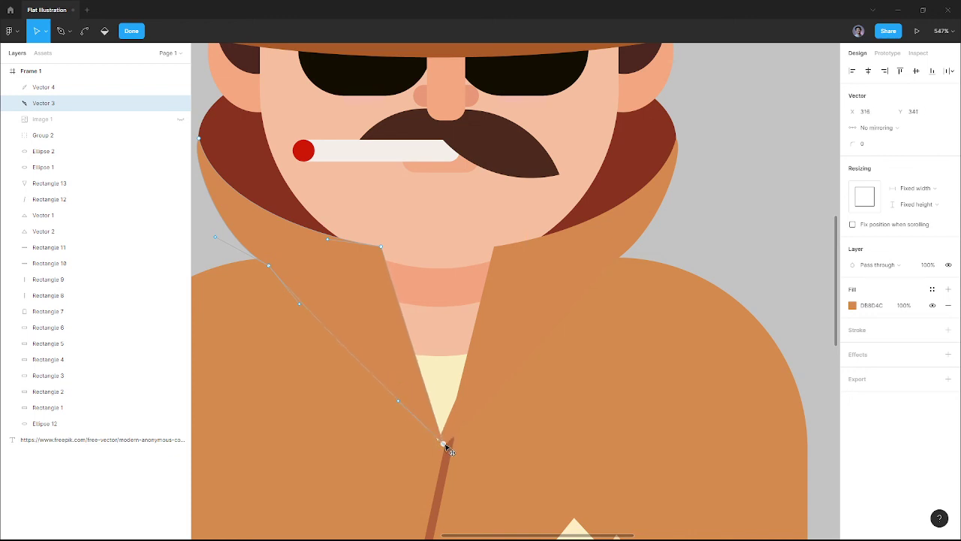
key("Escape")
Nudge the cream shirt triangle's bottom point onto the lapel seam.
left_click(446, 385)
double_click(446, 385)
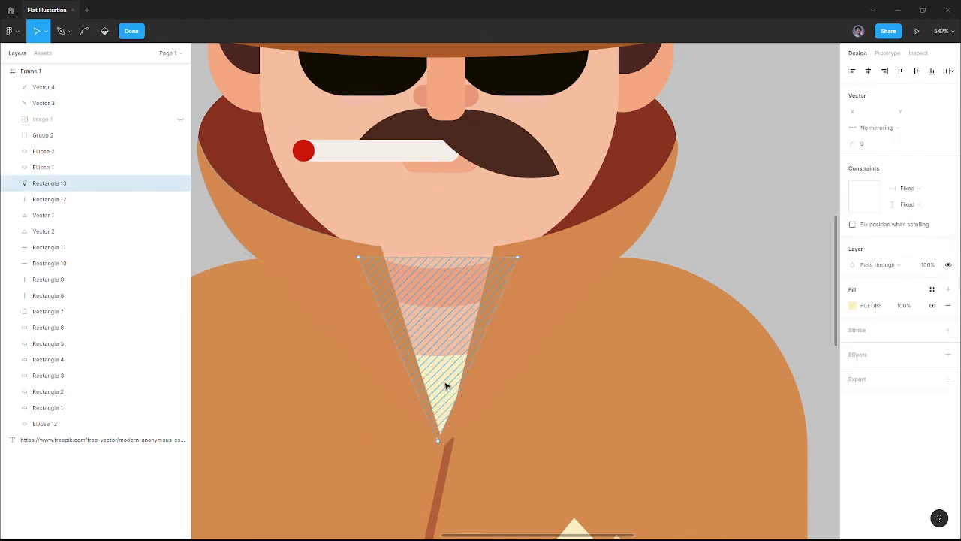
left_click(441, 441)
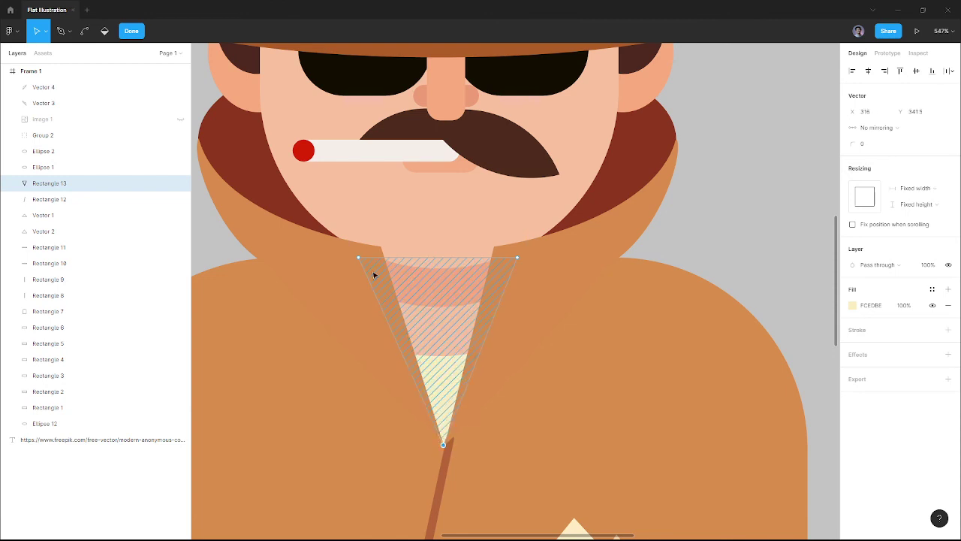
key("Escape")
Deselect everything and fit the whole illustration in view with Shift+1.
left_click(680, 232)
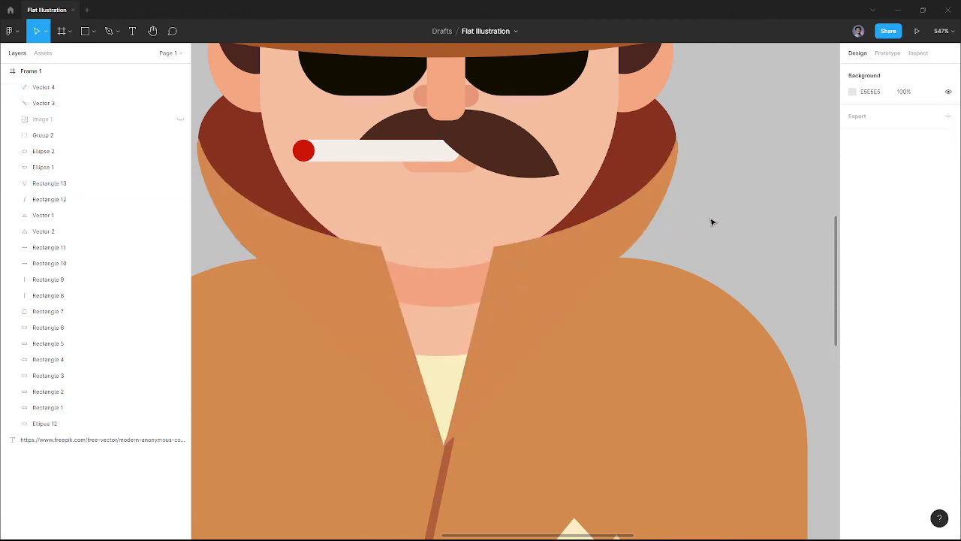
scroll(713, 222, "down", 3)
scroll(713, 219, "down", 1)
scroll(714, 219, "down", 3)
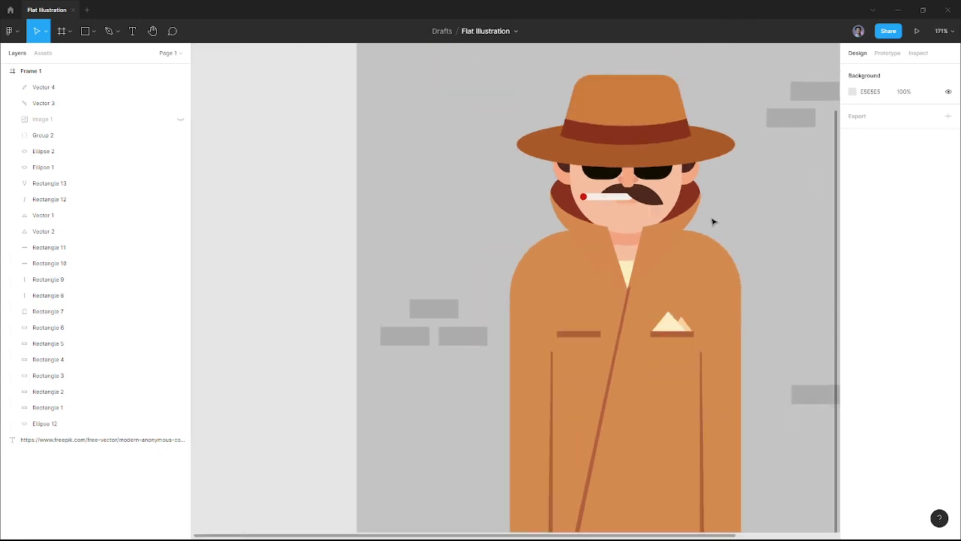
left_click(612, 205)
key("shift+1")
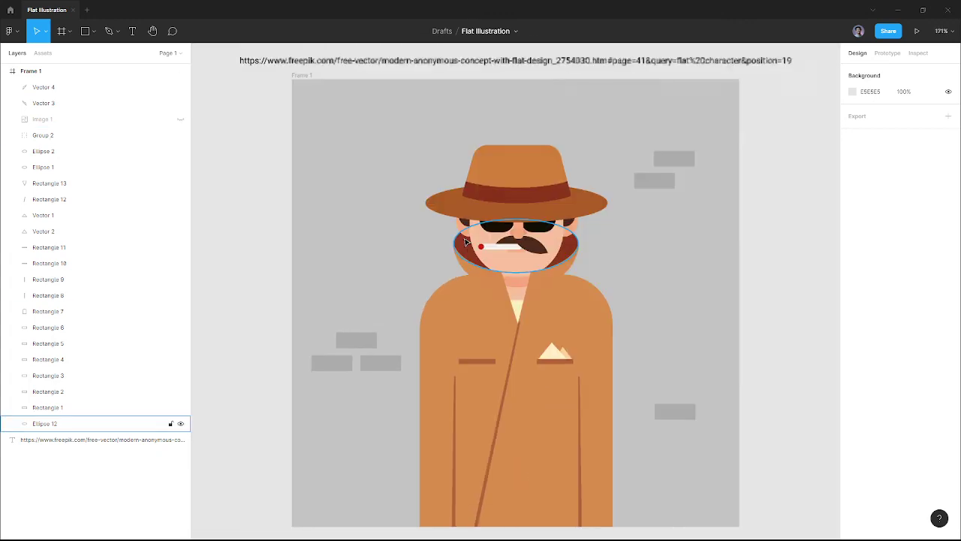
Move Image 1 to the top of the layer stack and compare, leaving it hidden.
left_click(116, 120)
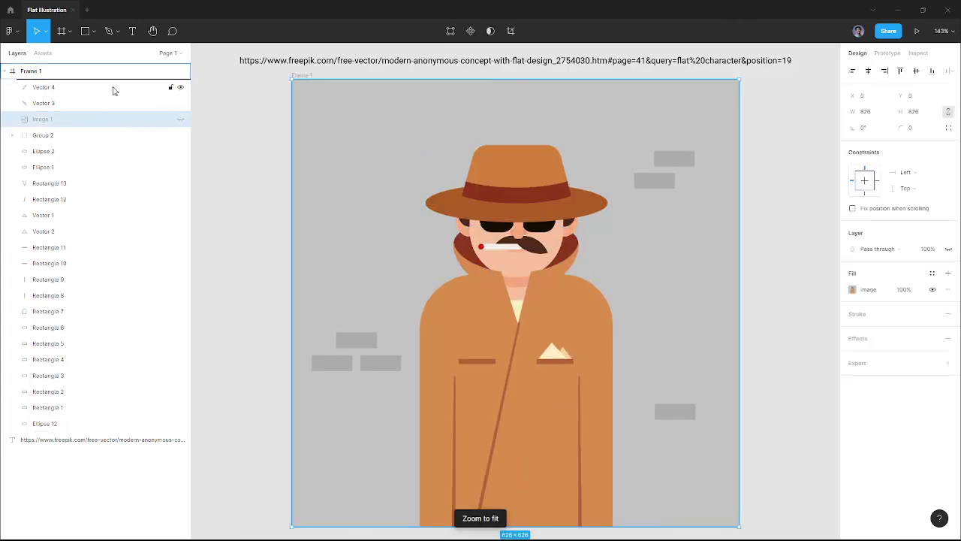
left_click_drag(116, 121, 114, 82)
left_click(181, 89)
left_click(180, 89)
left_click(180, 88)
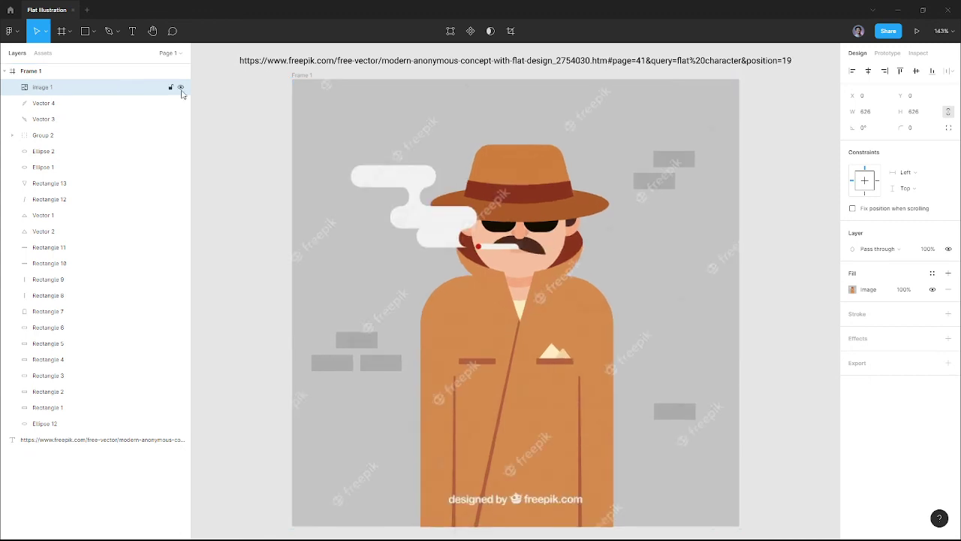
left_click(180, 88)
Stretch the brown coat-edge strip's top up to the shirt's V and bring it to front.
scroll(564, 391, "up", 5)
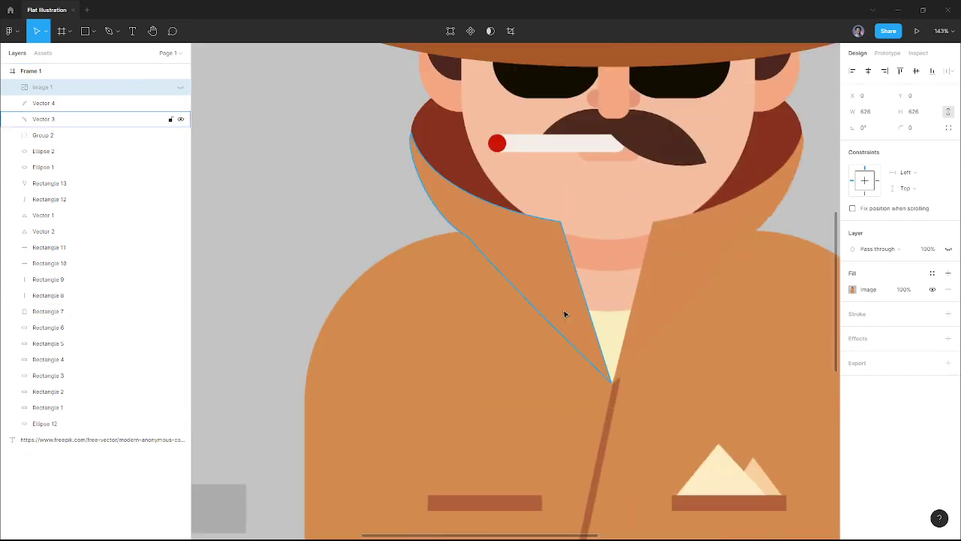
scroll(600, 390, "up", 5)
scroll(585, 395, "up", 5)
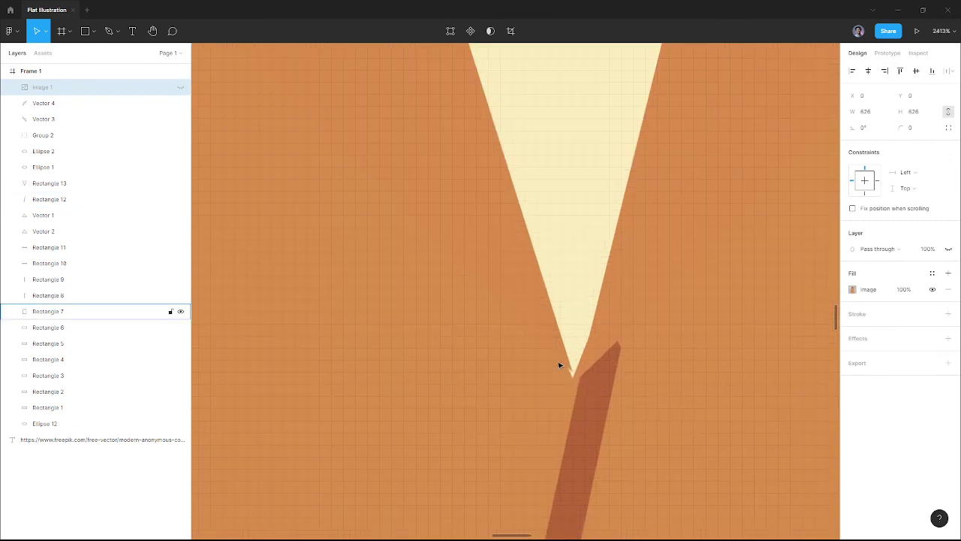
double_click(569, 365)
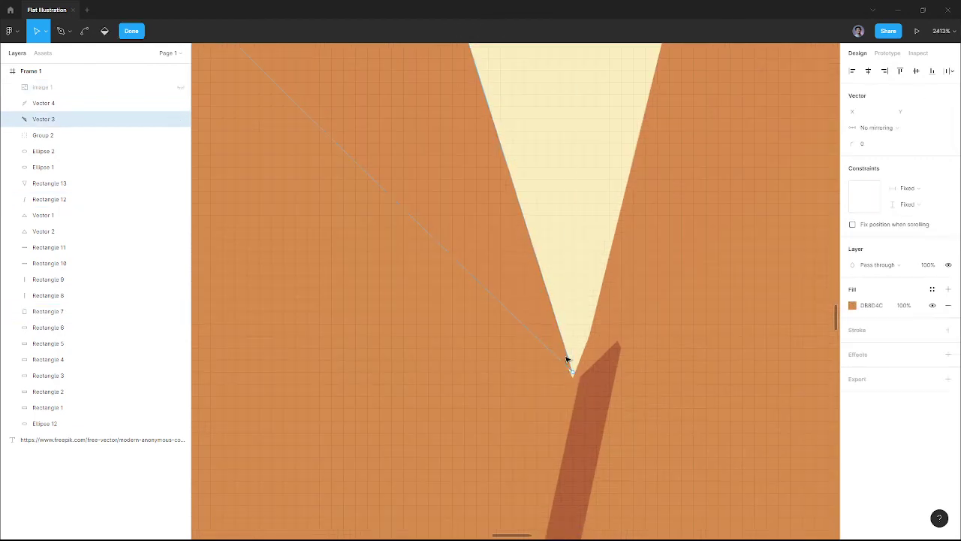
left_click(605, 325)
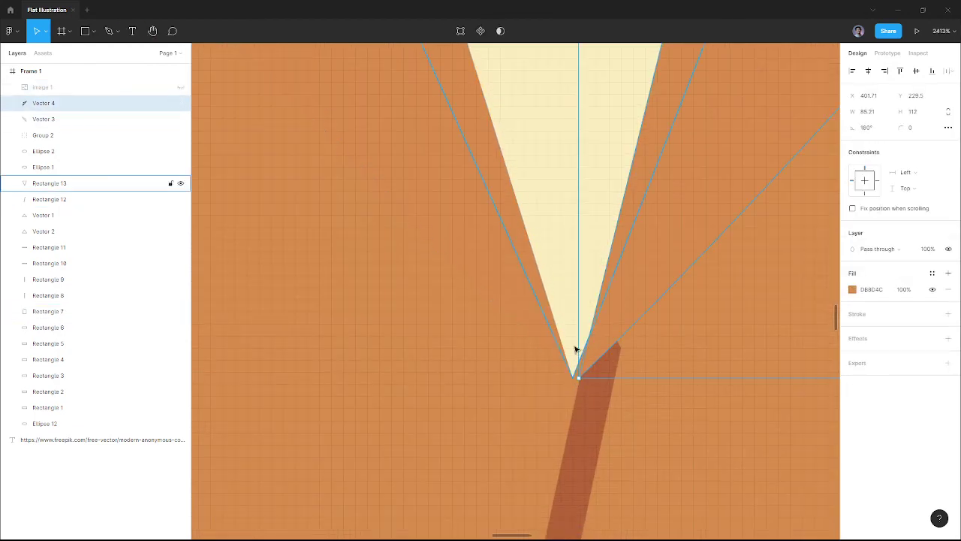
left_click(576, 354)
left_click(611, 394)
double_click(614, 373)
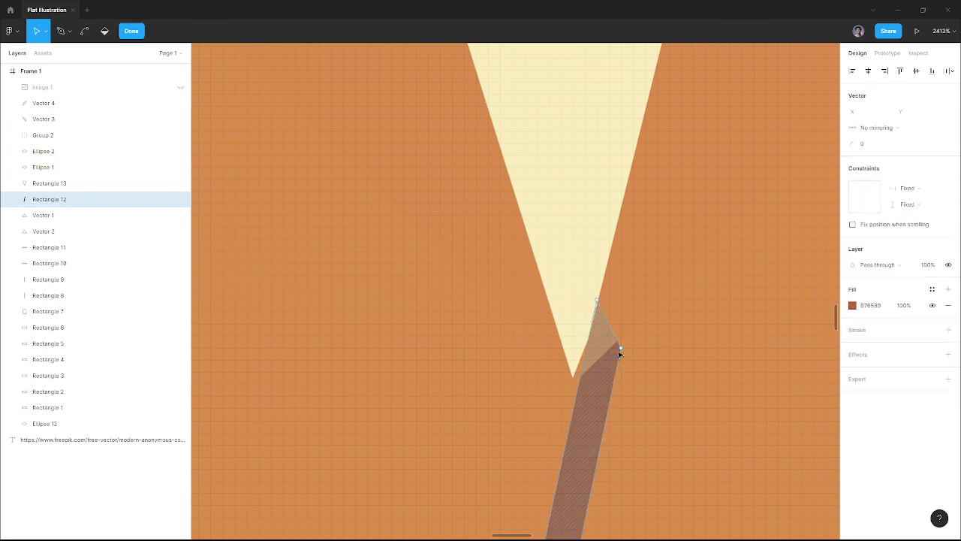
left_click_drag(620, 347, 583, 382)
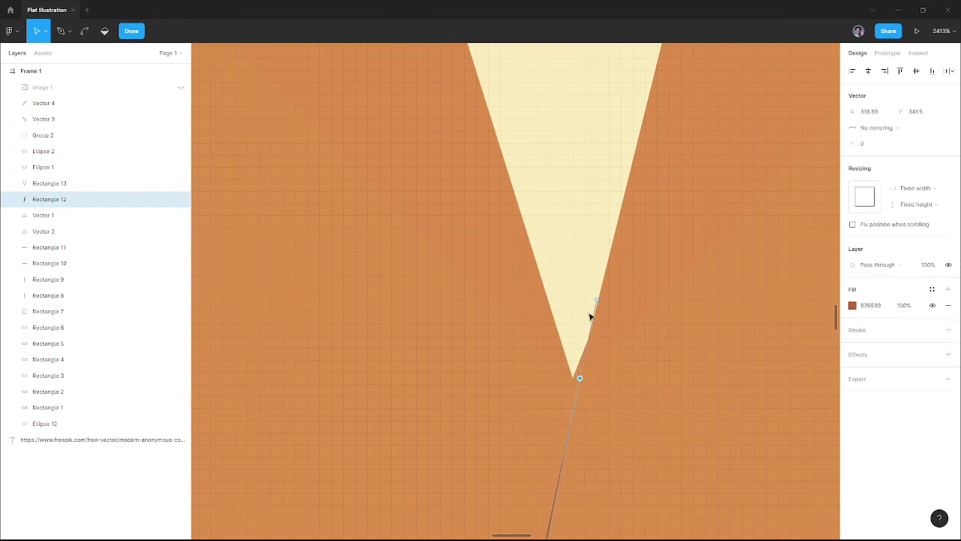
left_click_drag(596, 301, 554, 326)
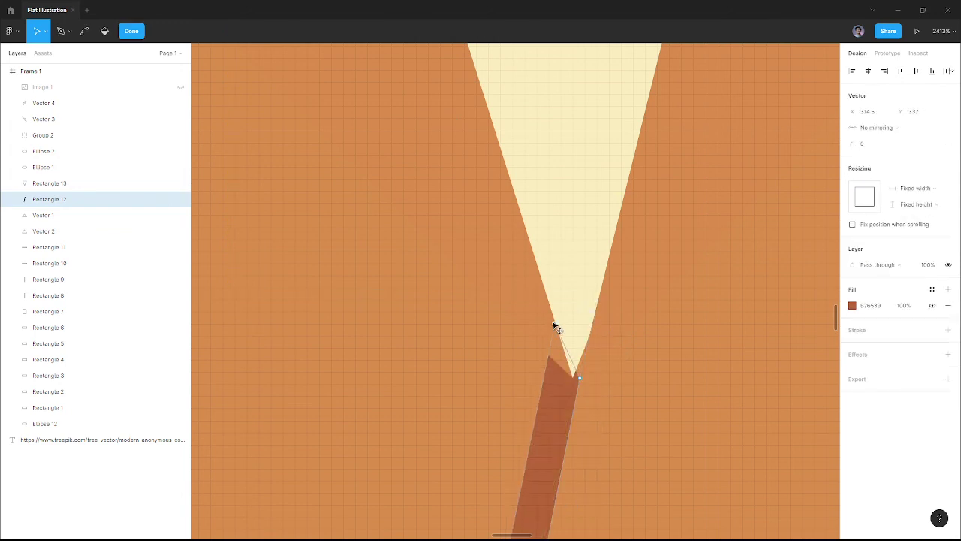
key("Escape")
key("ctrl+shift+bracketright")
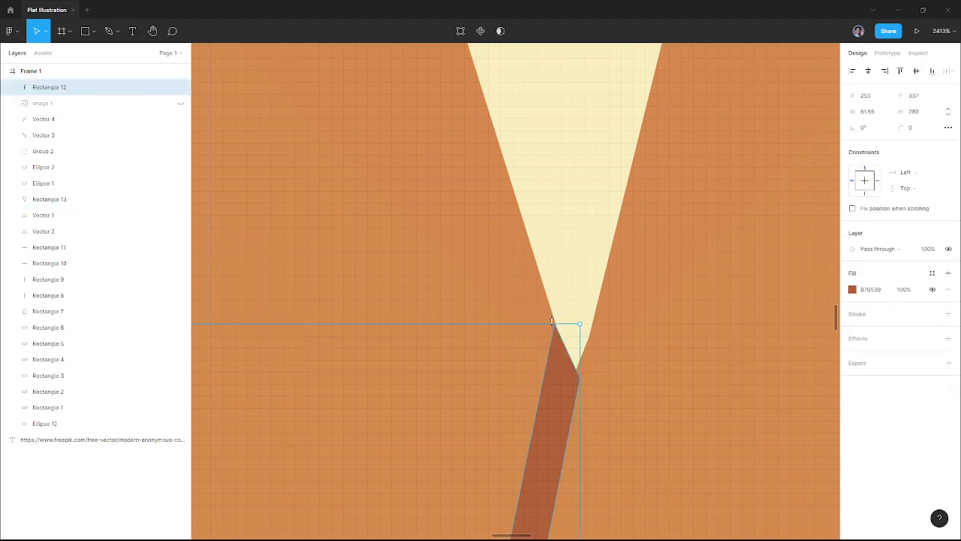
Lower the cream shirt triangle's bottom point slightly.
left_click(589, 357)
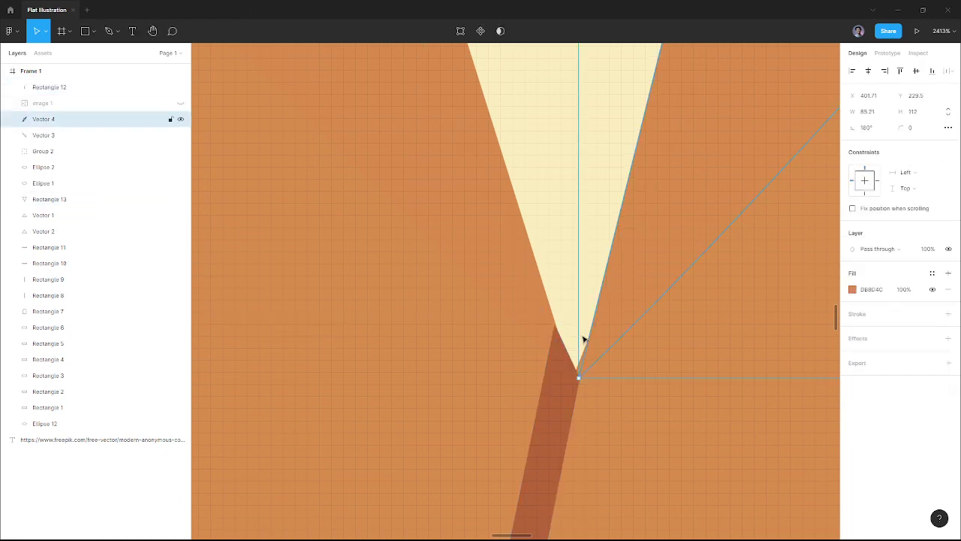
double_click(586, 287)
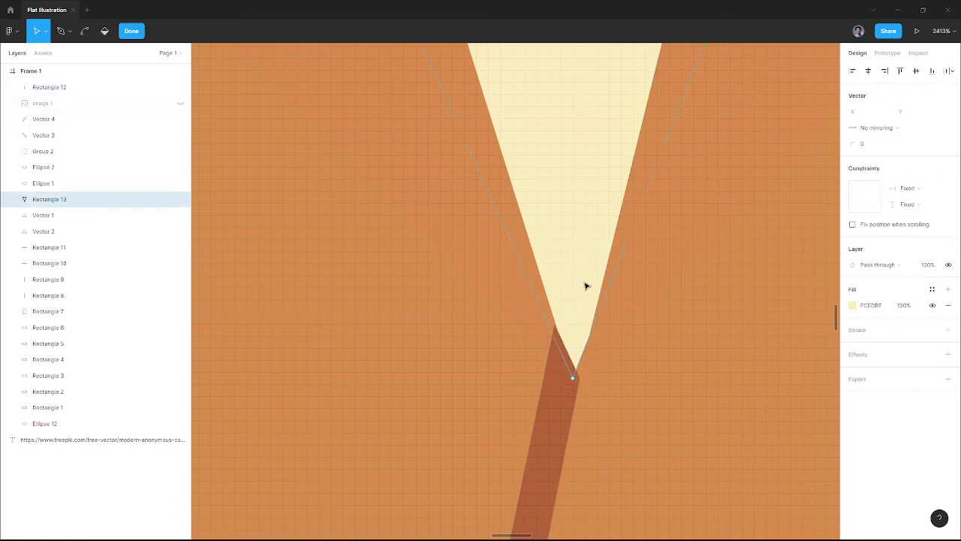
left_click(573, 378)
key("Escape")
double_click(573, 379)
left_click_drag(575, 389, 574, 402)
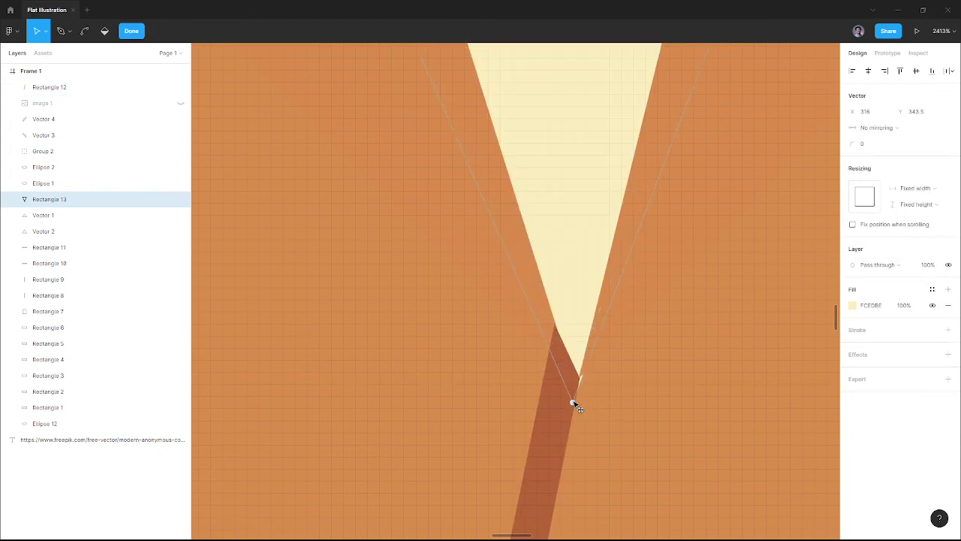
key("Escape")
Try pulling the right lapel's tip down-left, then undo the move.
left_click(614, 301)
double_click(610, 298)
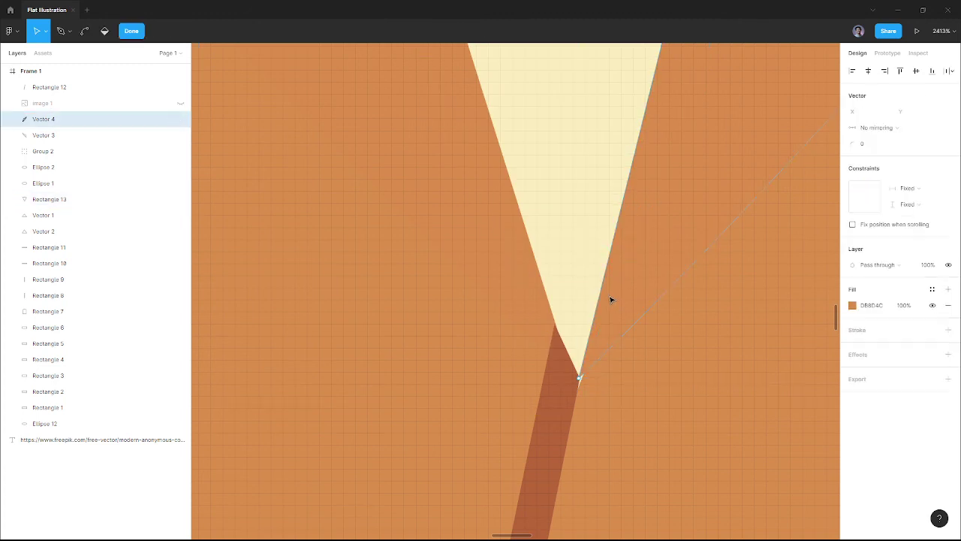
key("Escape")
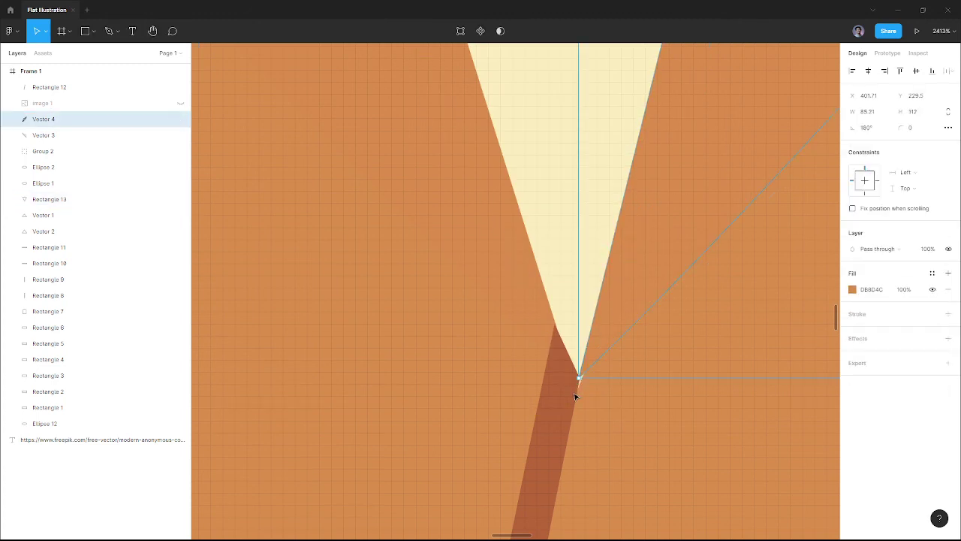
left_click(579, 380)
left_click(593, 349)
double_click(590, 366)
left_click_drag(581, 381, 580, 401)
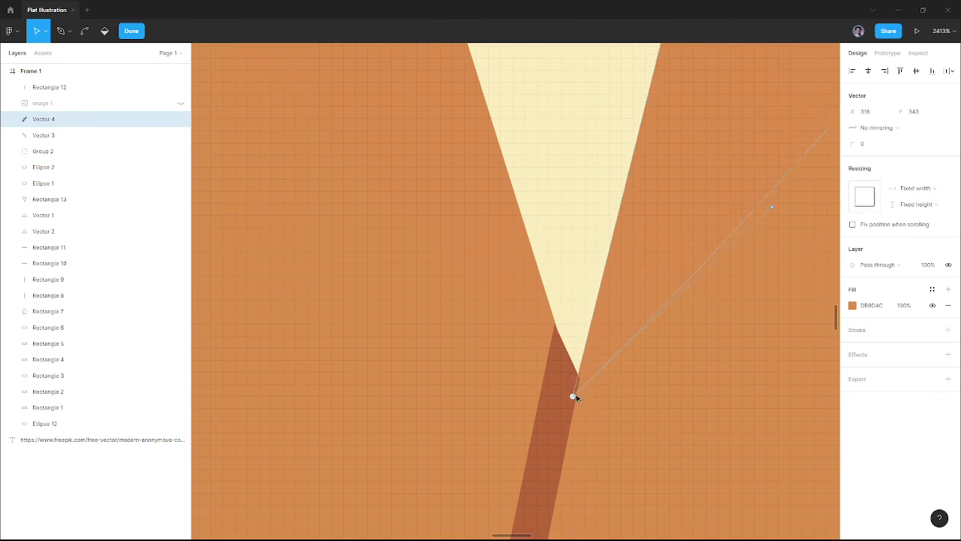
key("ctrl+z")
key("Escape")
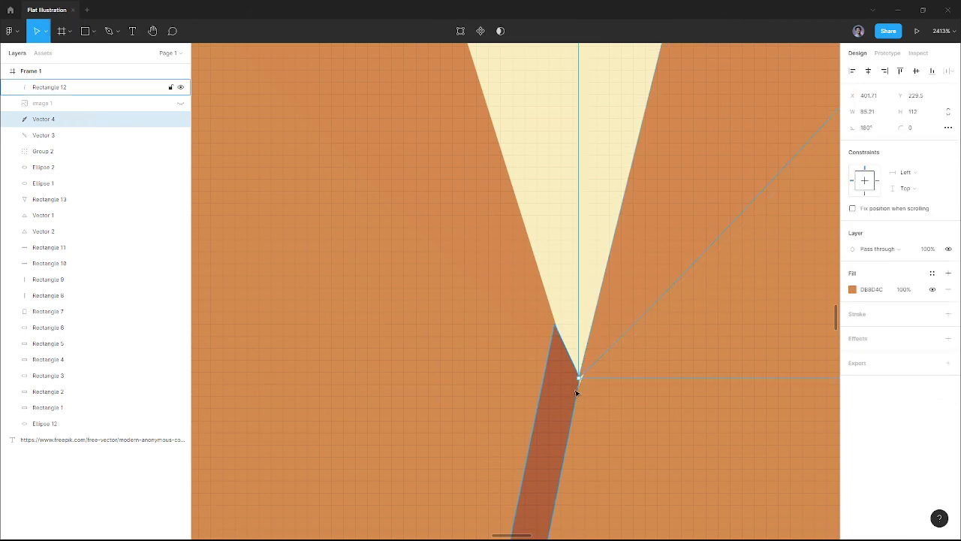
key("Escape")
Nudge the right lapel's tip down to the shirt's tip, then fit the whole illustration in view.
double_click(602, 337)
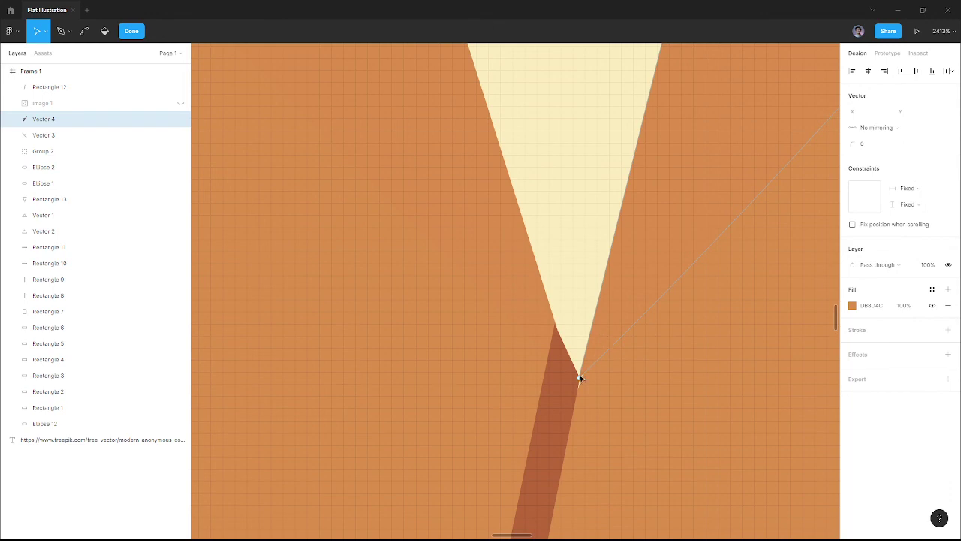
left_click_drag(579, 379, 579, 386)
key("Escape")
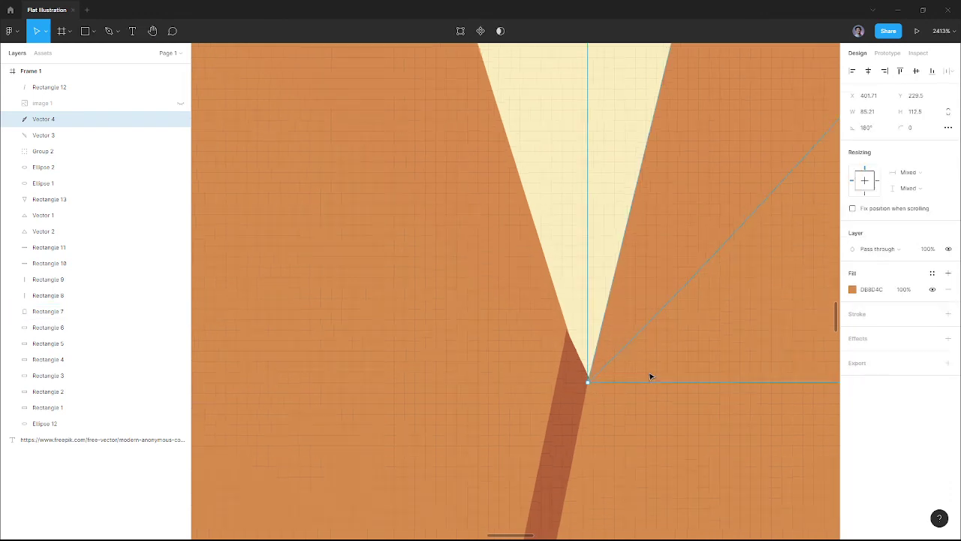
scroll(650, 378, "down", 5)
key("Escape")
key("shift+1")
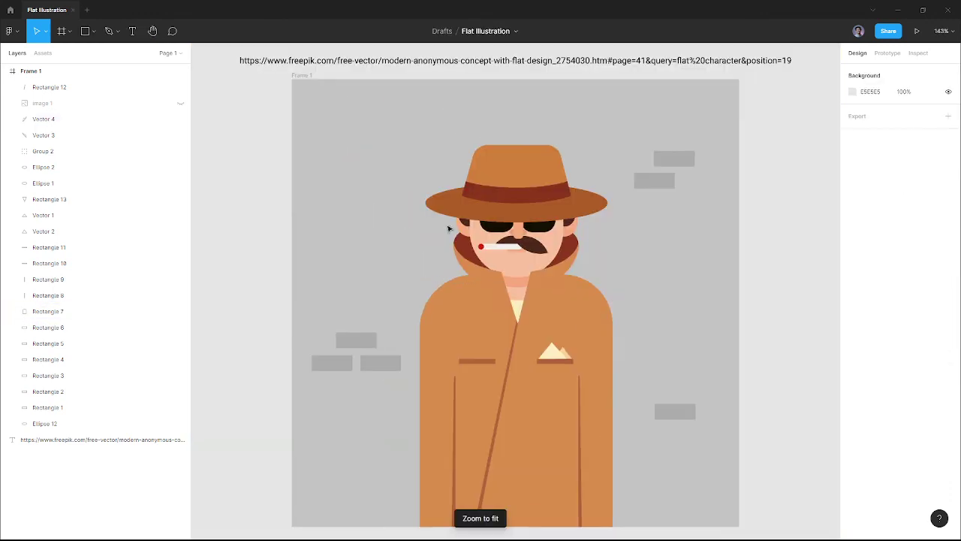